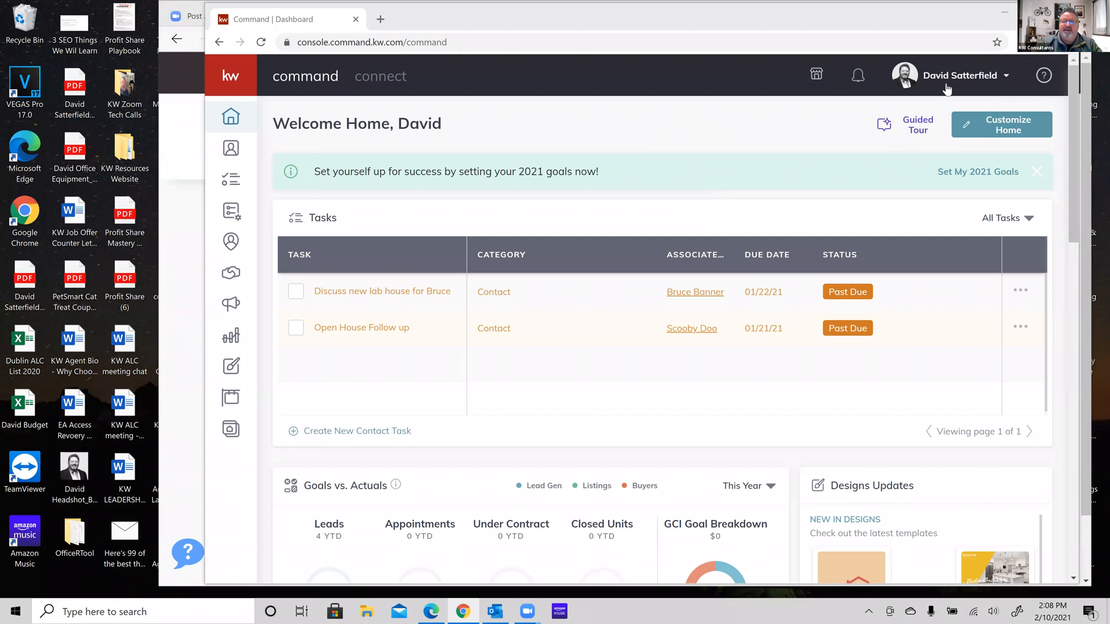
Open Settings from the profile name menu to see connected apps like DocuSign and Gmail
left_click(1005, 78)
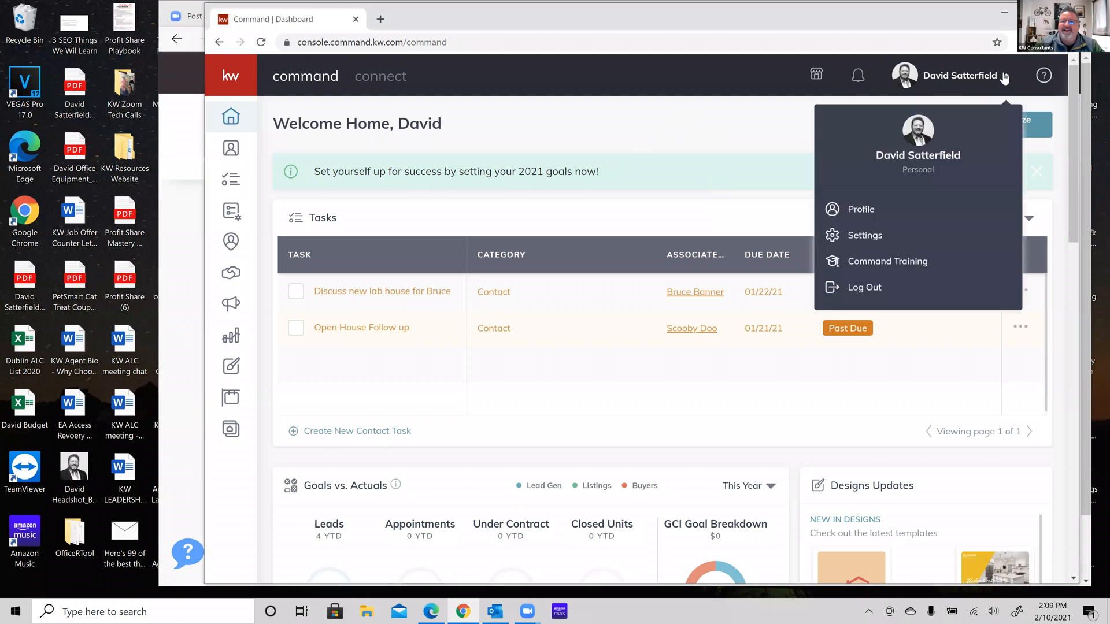
left_click(865, 237)
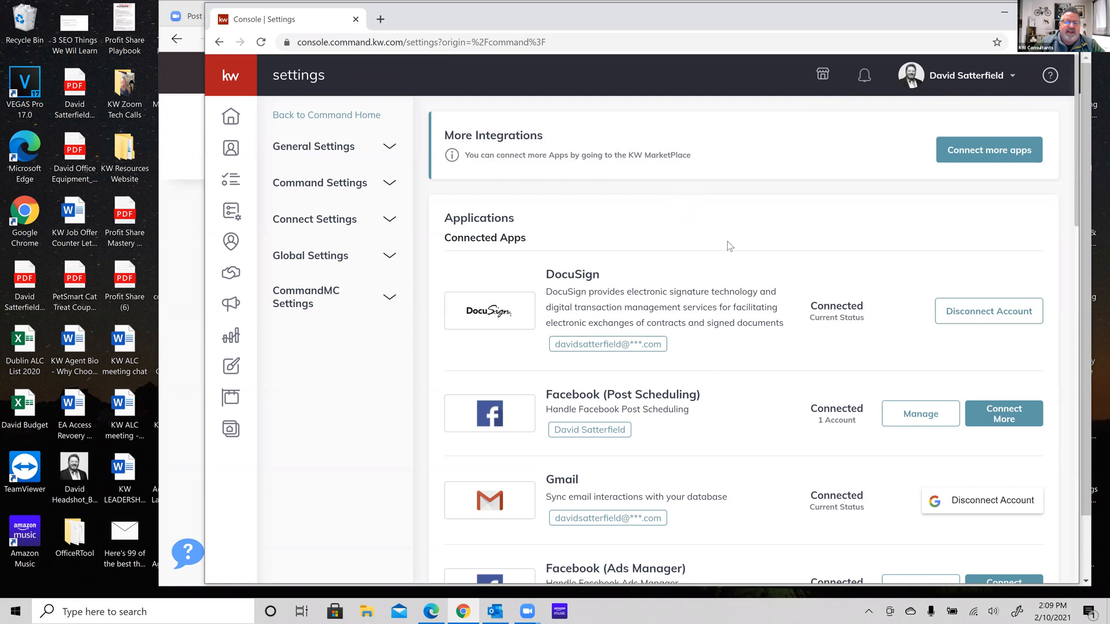
scroll(728, 242, "down", 2)
scroll(729, 246, "down", 1)
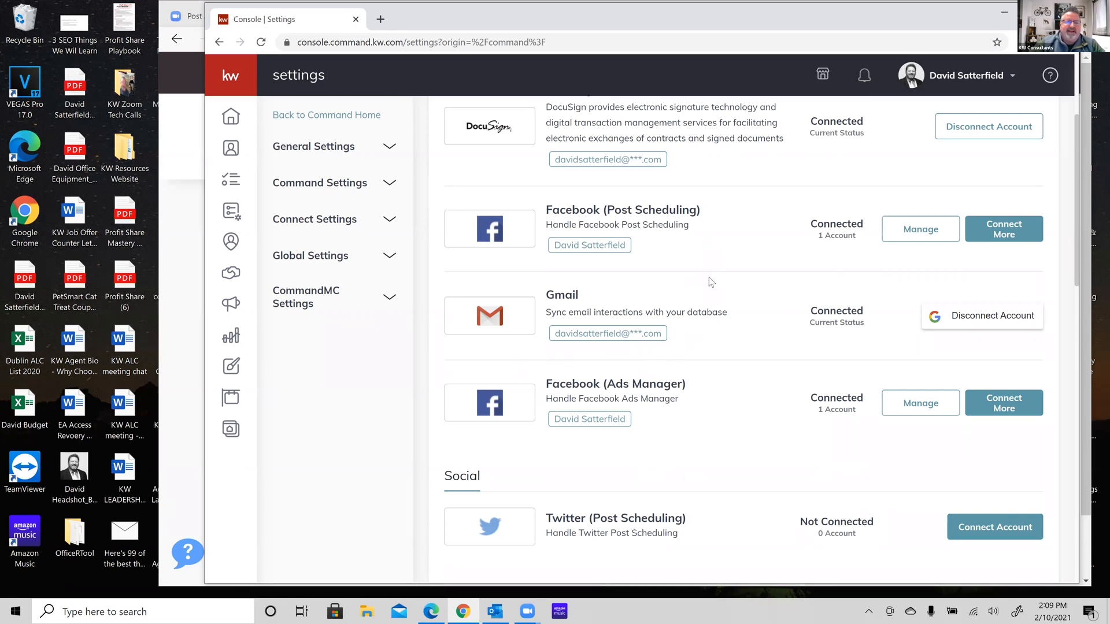
scroll(711, 283, "down", 10)
scroll(711, 282, "up", 10)
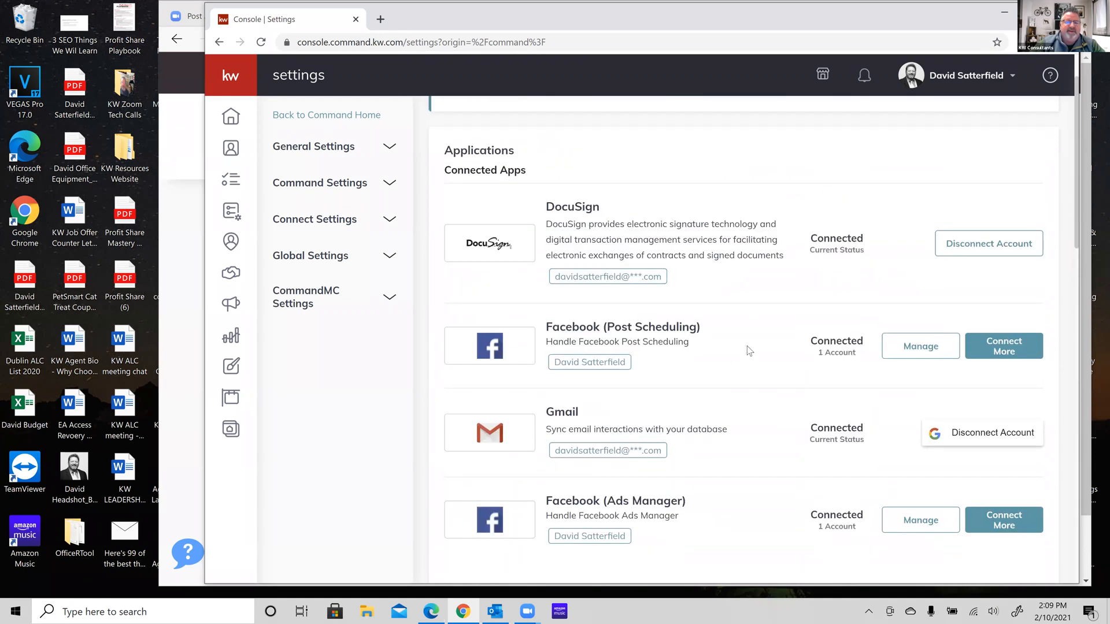
scroll(750, 351, "down", 8)
scroll(749, 351, "up", 8)
scroll(713, 223, "up", 2)
scroll(726, 210, "down", 4)
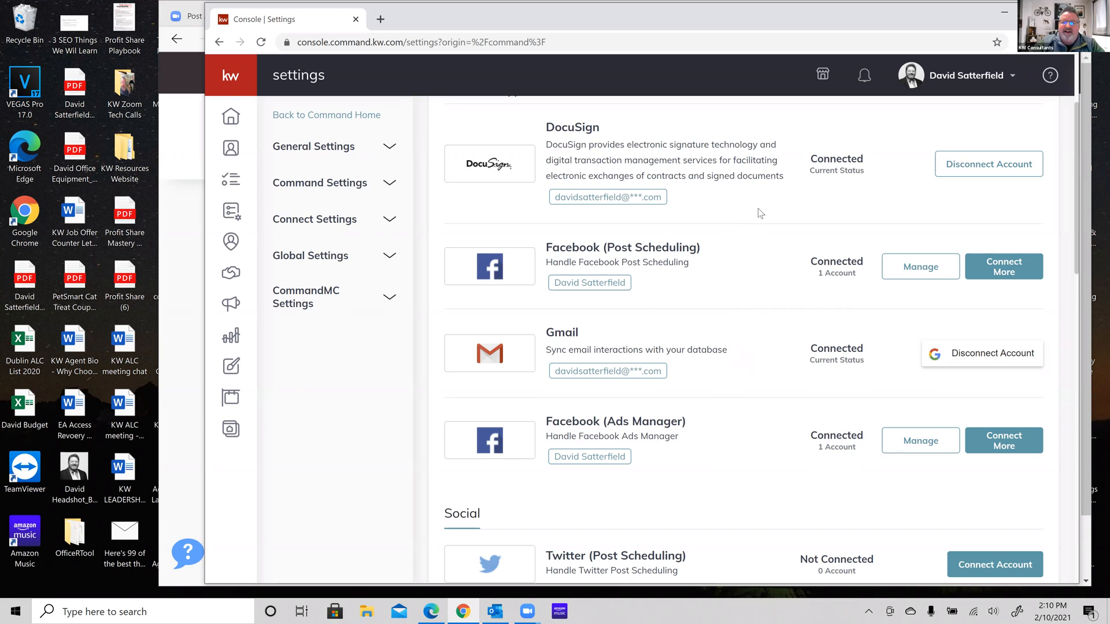
scroll(751, 208, "down", 1)
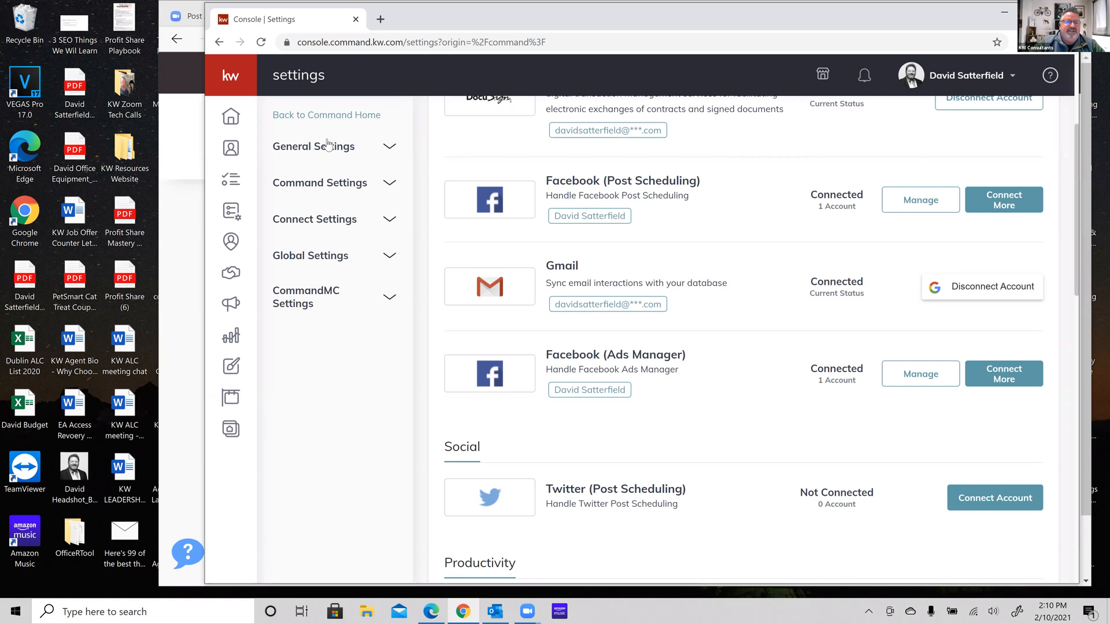
Open Marketing Profile under Connect Settings and review the agent's photo, details and bio
left_click(391, 225)
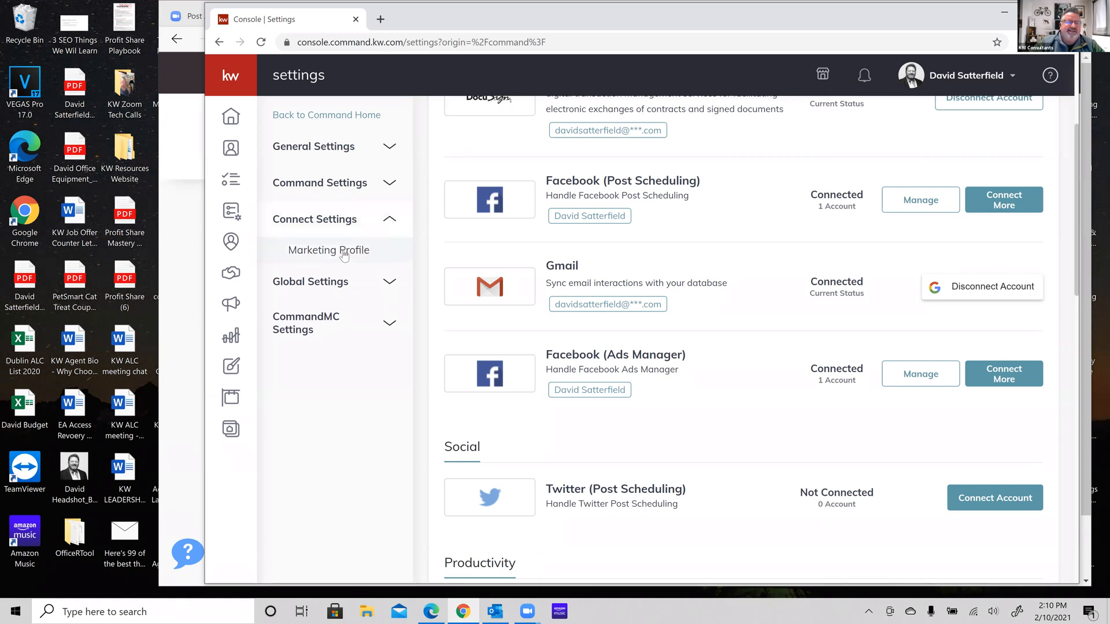
left_click(344, 256)
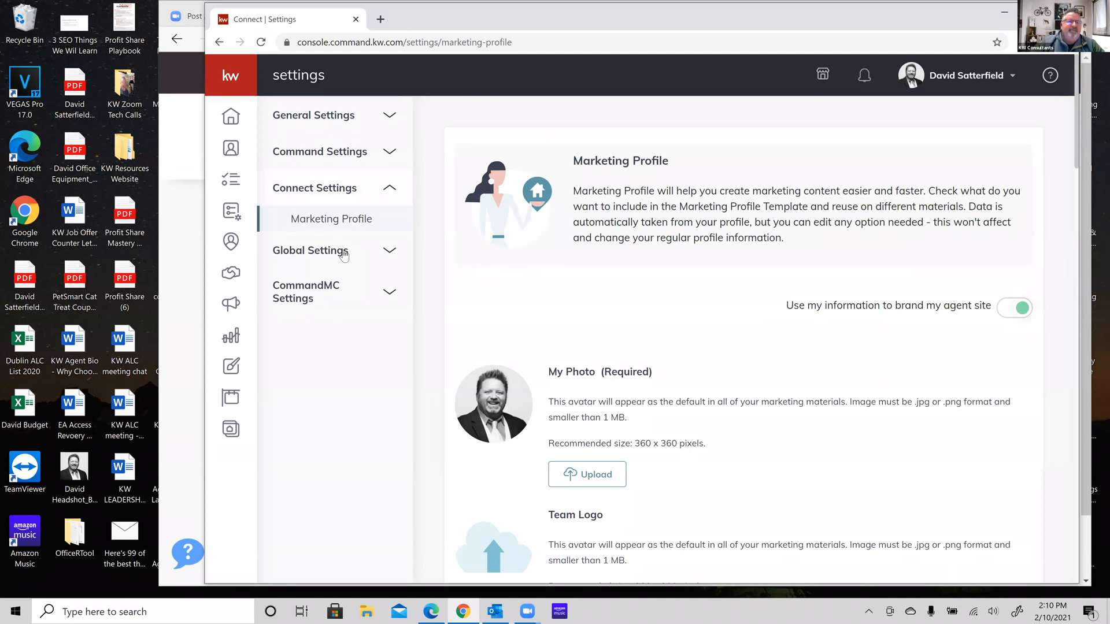
scroll(696, 317, "down", 1)
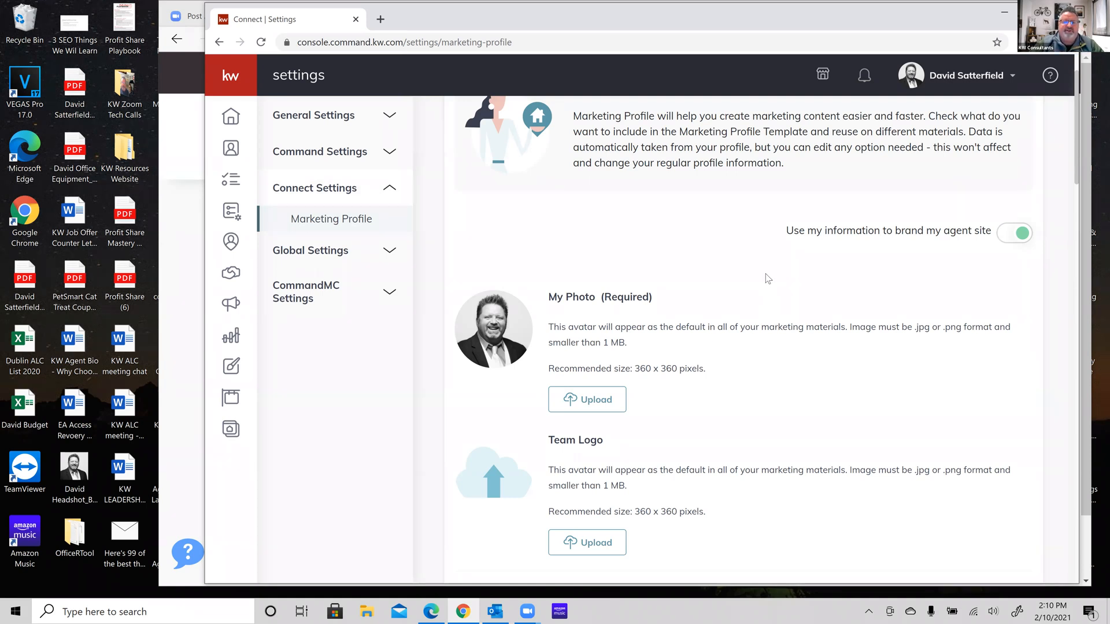
scroll(765, 273, "down", 2)
scroll(767, 279, "down", 5)
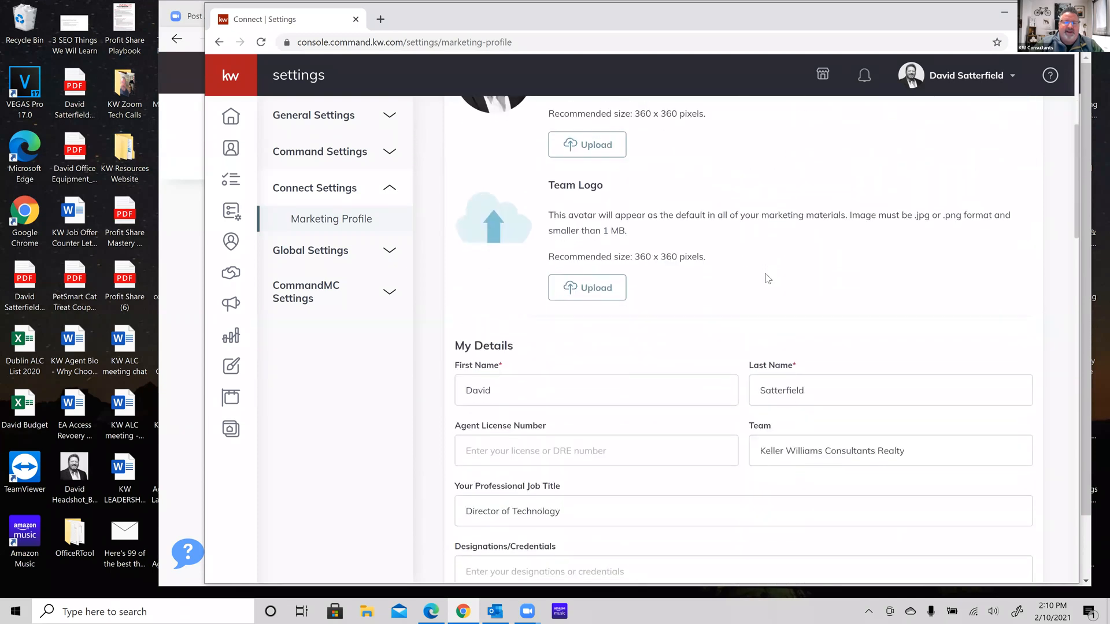
scroll(768, 281, "down", 6)
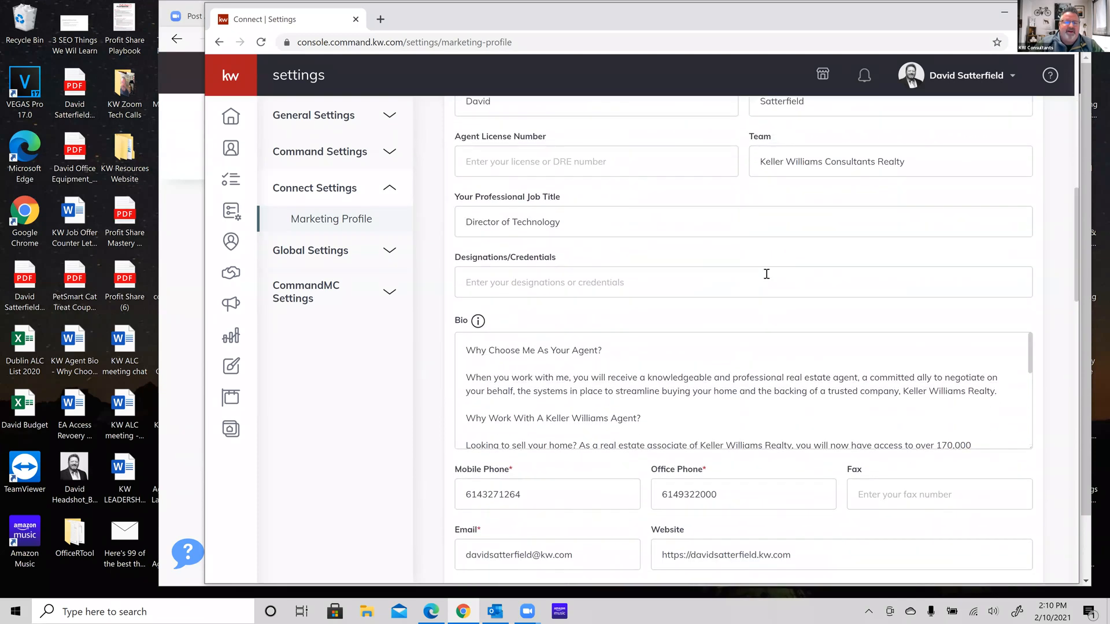
scroll(767, 274, "down", 1)
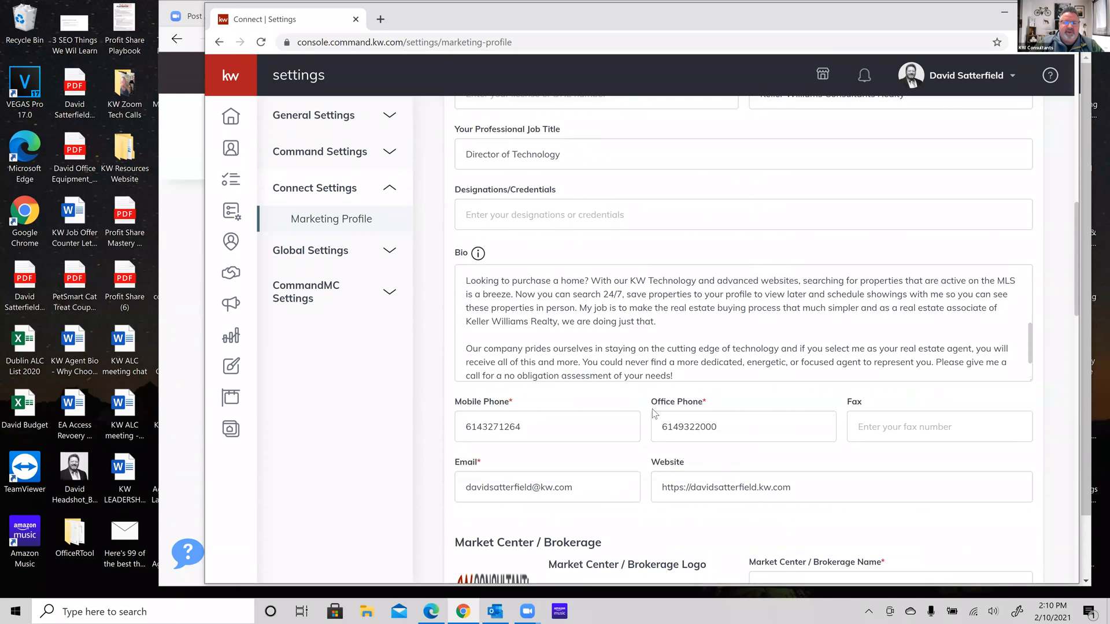
scroll(652, 408, "down", 6)
scroll(652, 408, "down", 10)
scroll(654, 413, "down", 5)
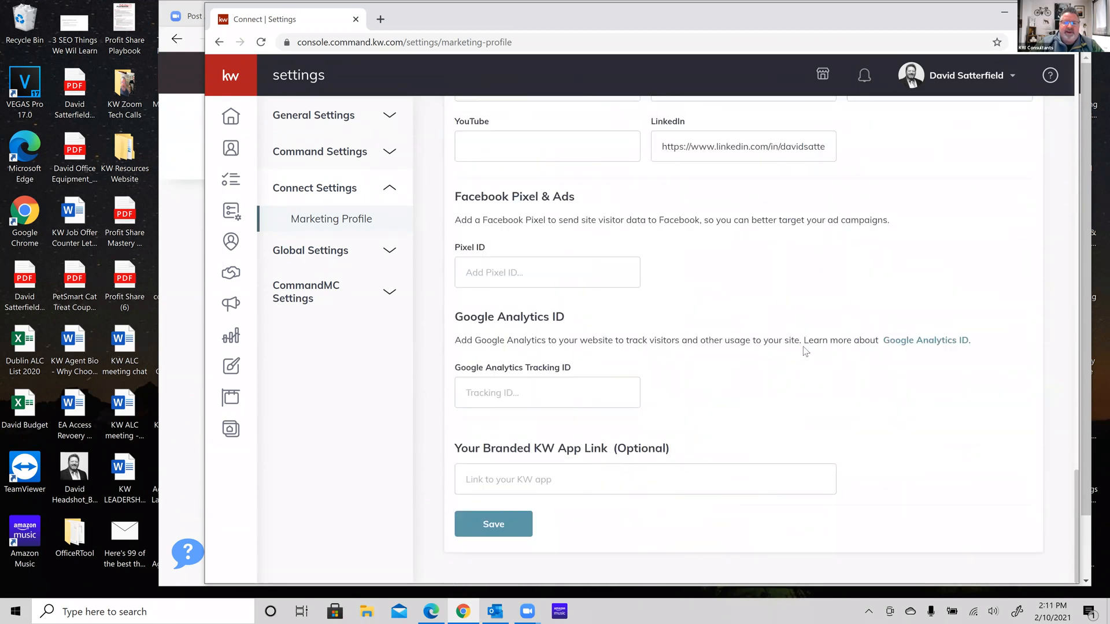
scroll(805, 352, "up", 20)
scroll(805, 346, "up", 10)
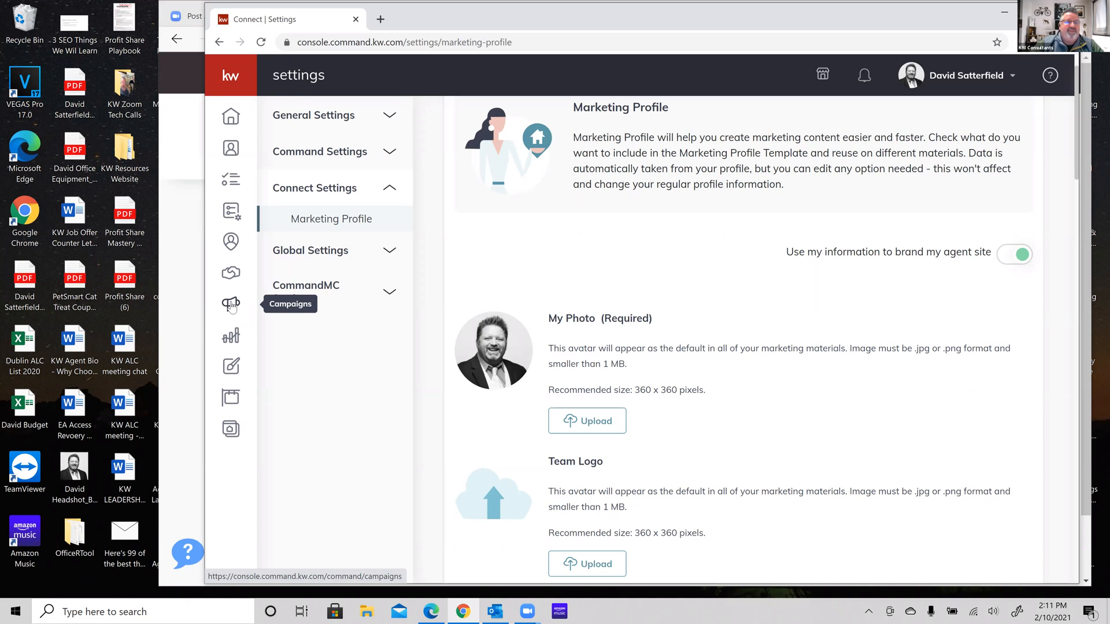
Go to the Campaigns dashboard and view the connected Social Posts account
left_click(230, 77)
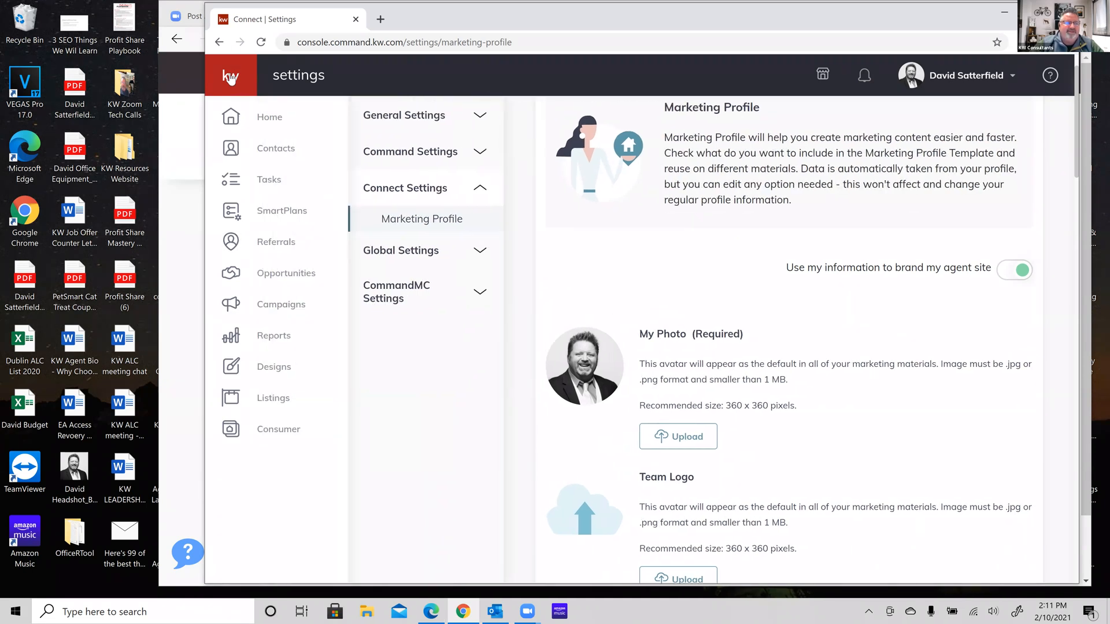
left_click(230, 77)
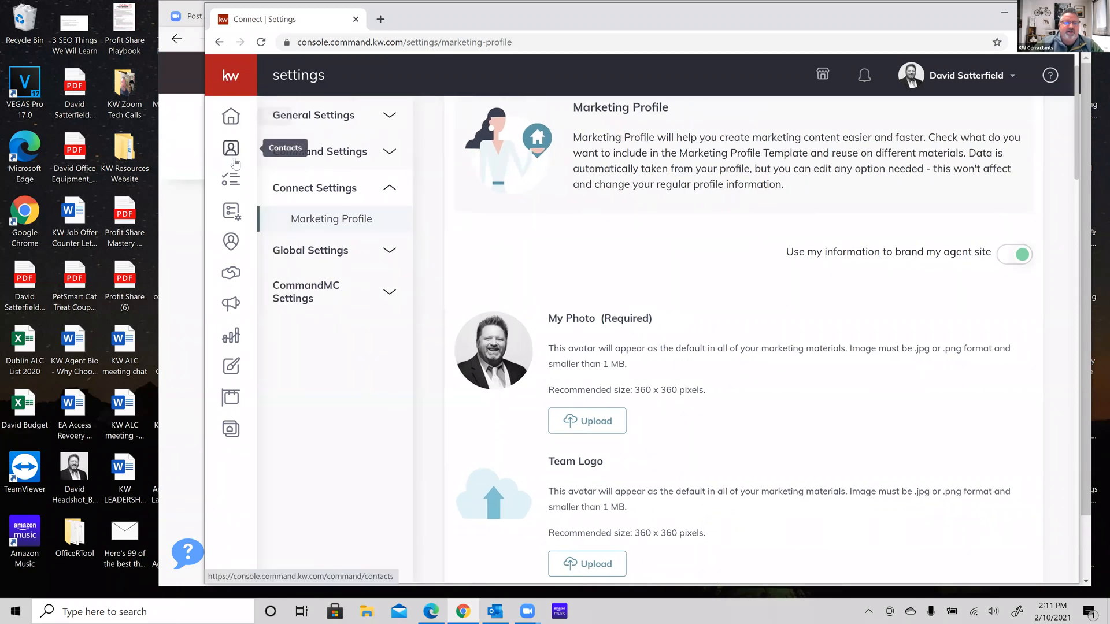
left_click(230, 303)
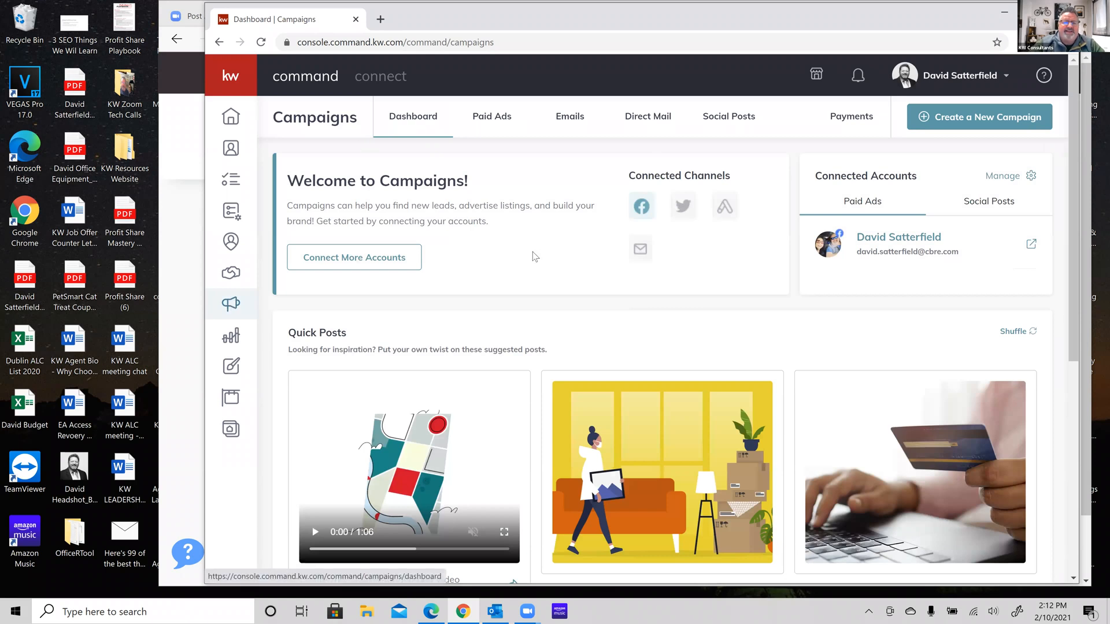
scroll(539, 257, "down", 4)
scroll(539, 256, "up", 4)
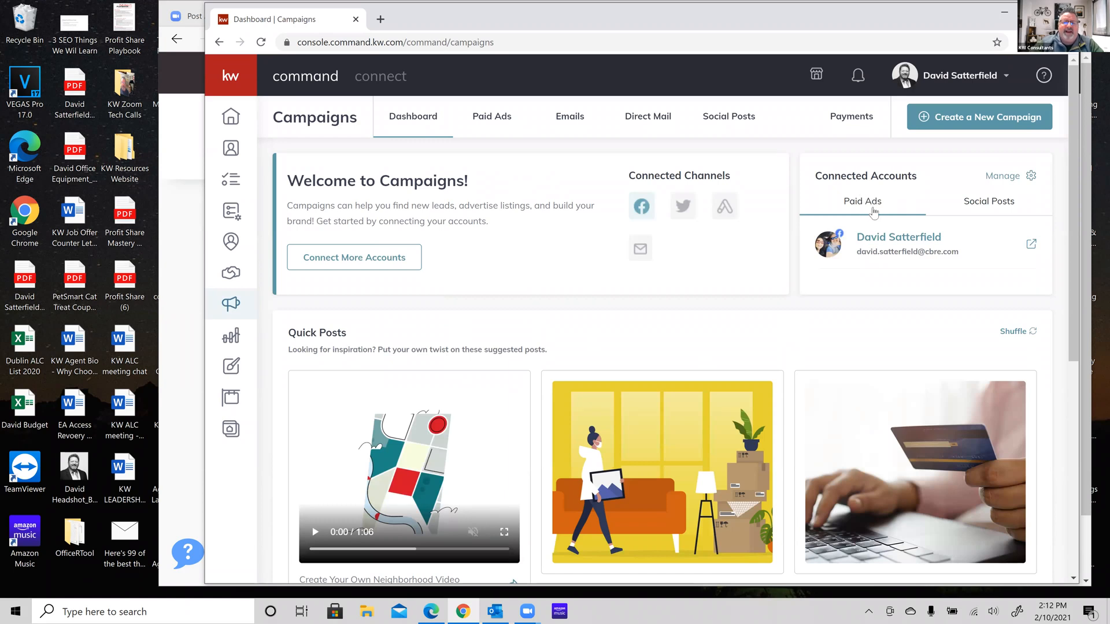
left_click(991, 208)
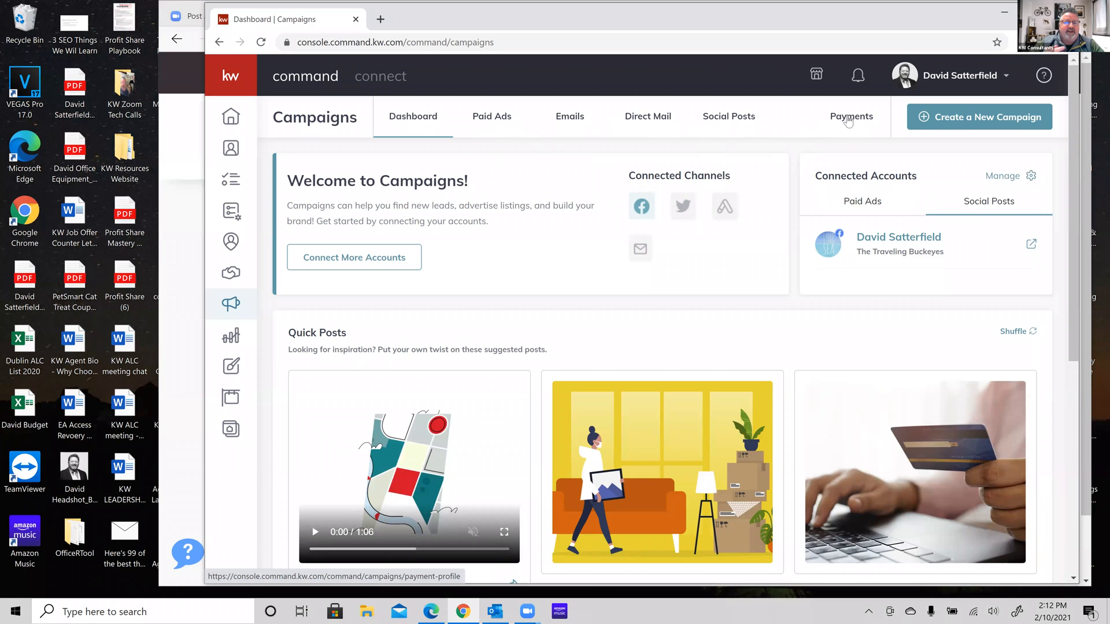
Review campaign Payments, showing the default Visa card and $0 ad spend per channel
left_click(848, 119)
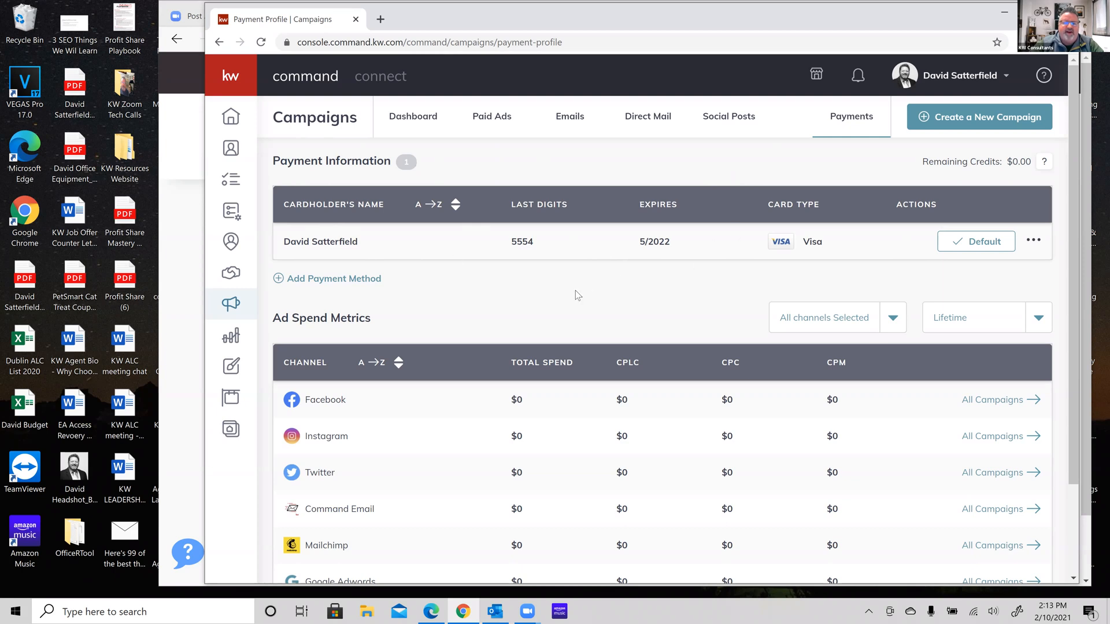
scroll(575, 291, "down", 2)
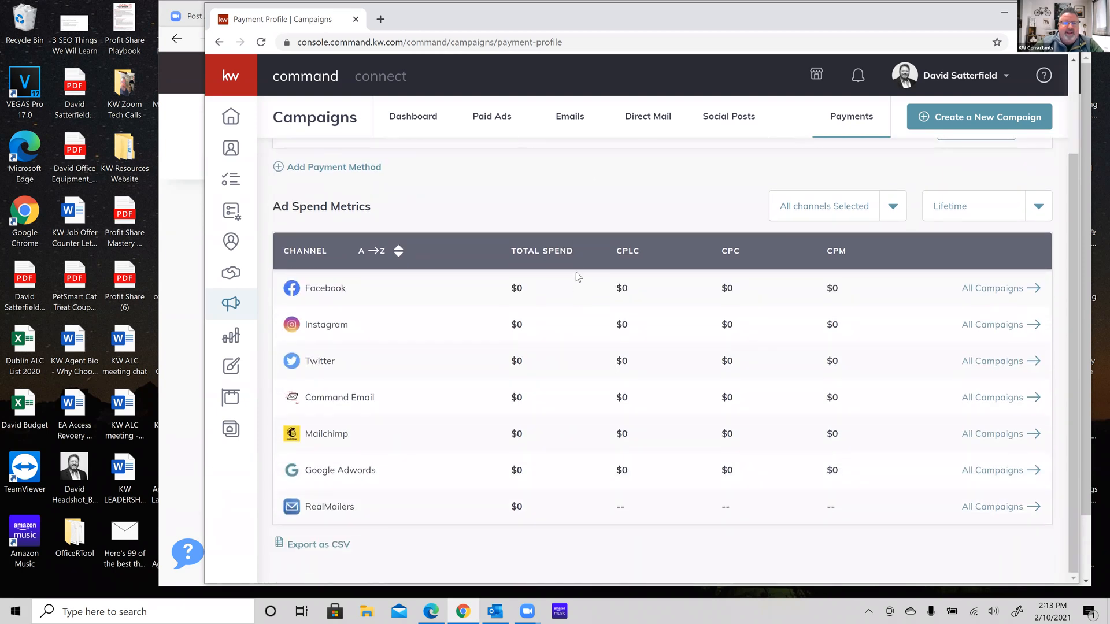
scroll(576, 272, "up", 2)
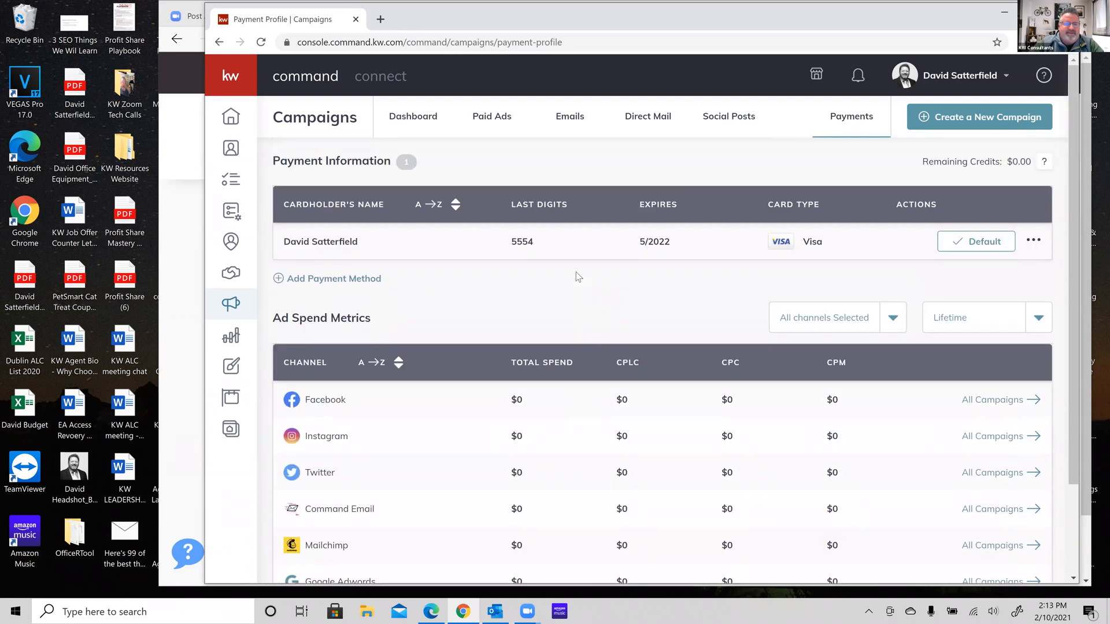
Look at the Add Card form, then dismiss it without saving a new card
left_click(316, 280)
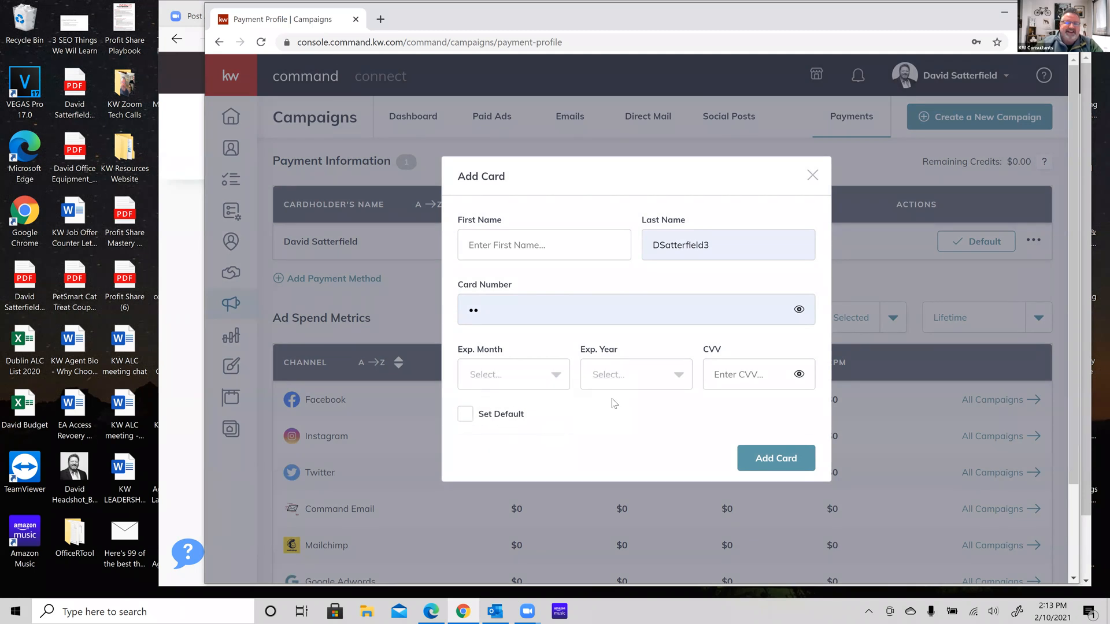
left_click(811, 176)
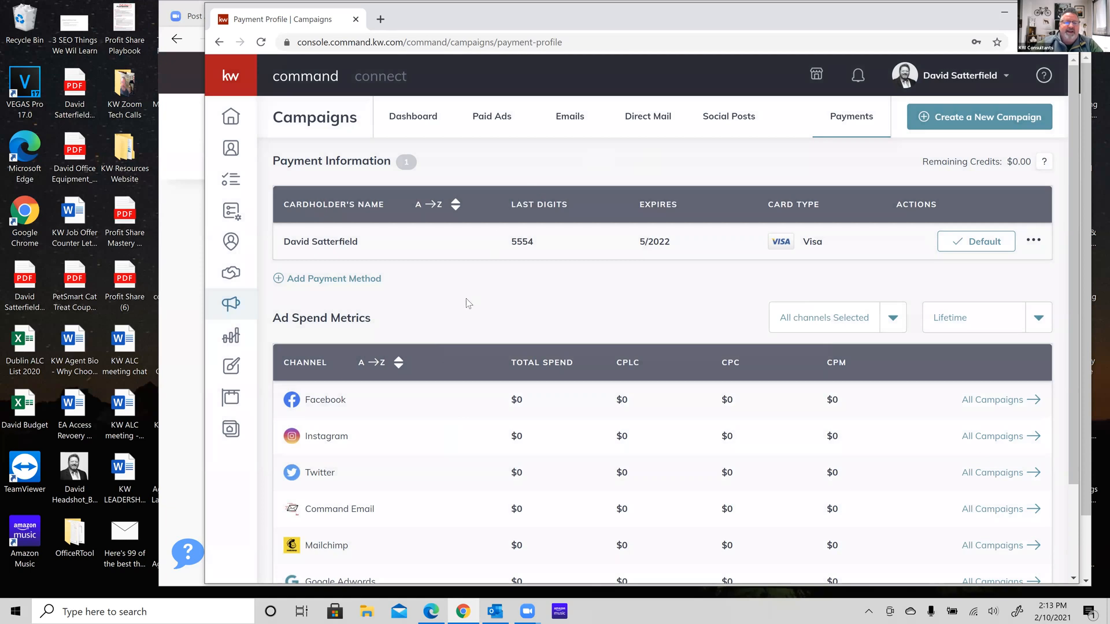
scroll(469, 304, "down", 2)
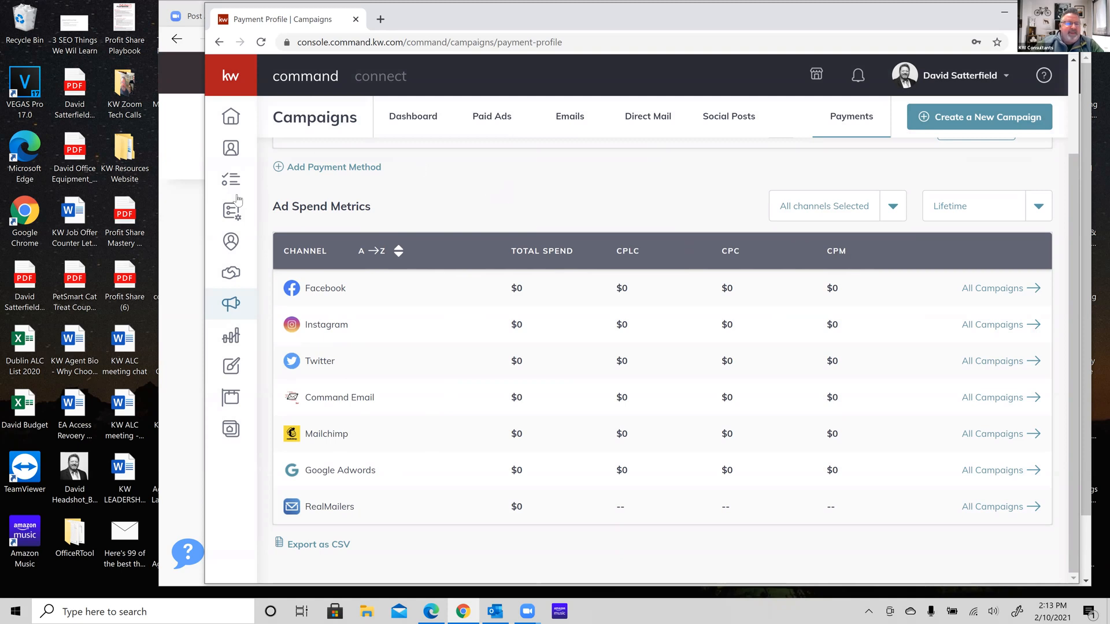
scroll(574, 192, "up", 2)
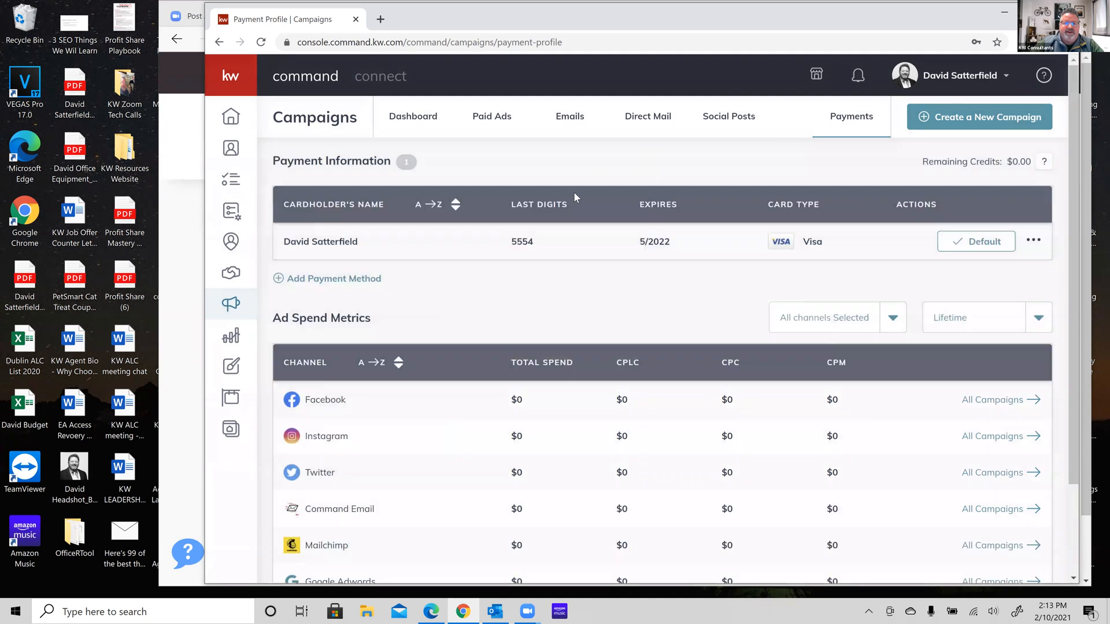
From the empty Paid Ads list, begin a new campaign to reach the campaign-type chooser
left_click(490, 120)
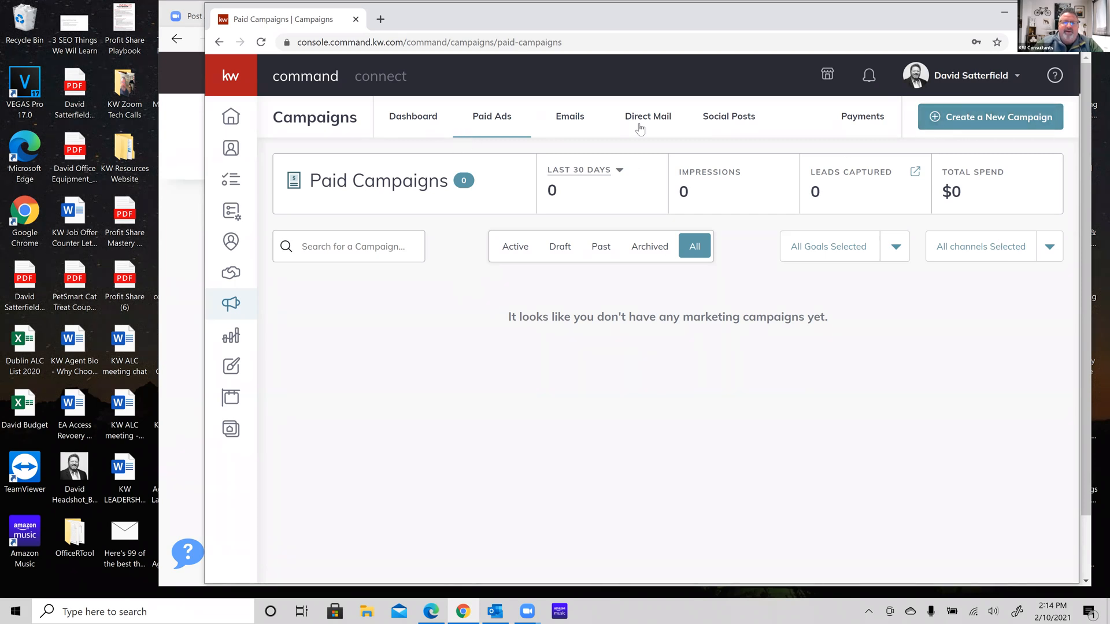
left_click(1005, 122)
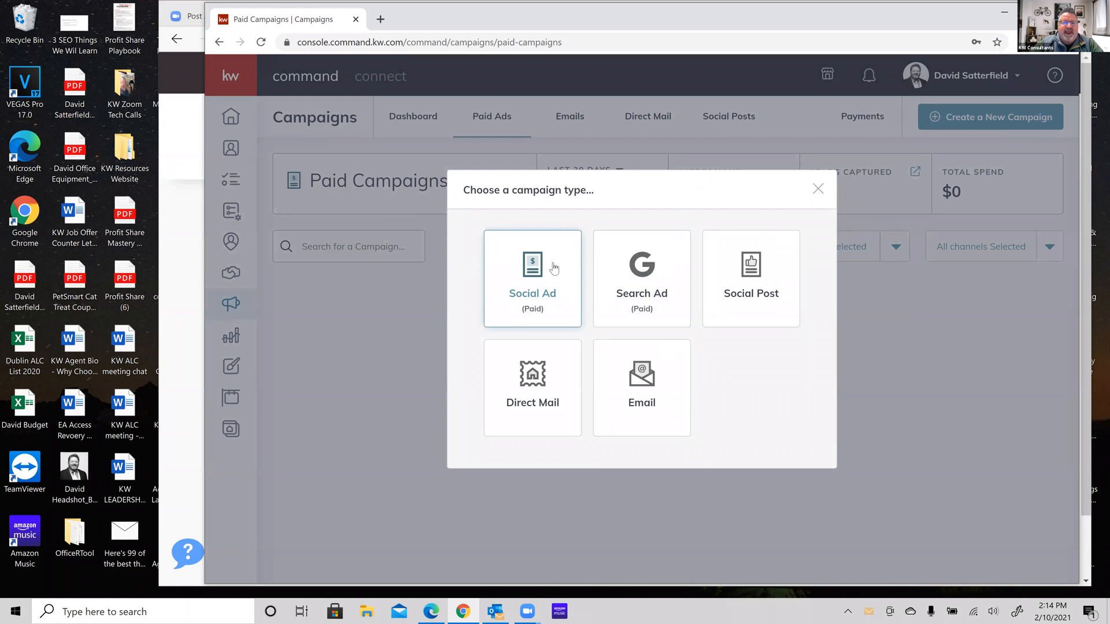
Choose Social Ad and enter 'PAID FB AD - TEST 1' as the campaign name
left_click(521, 283)
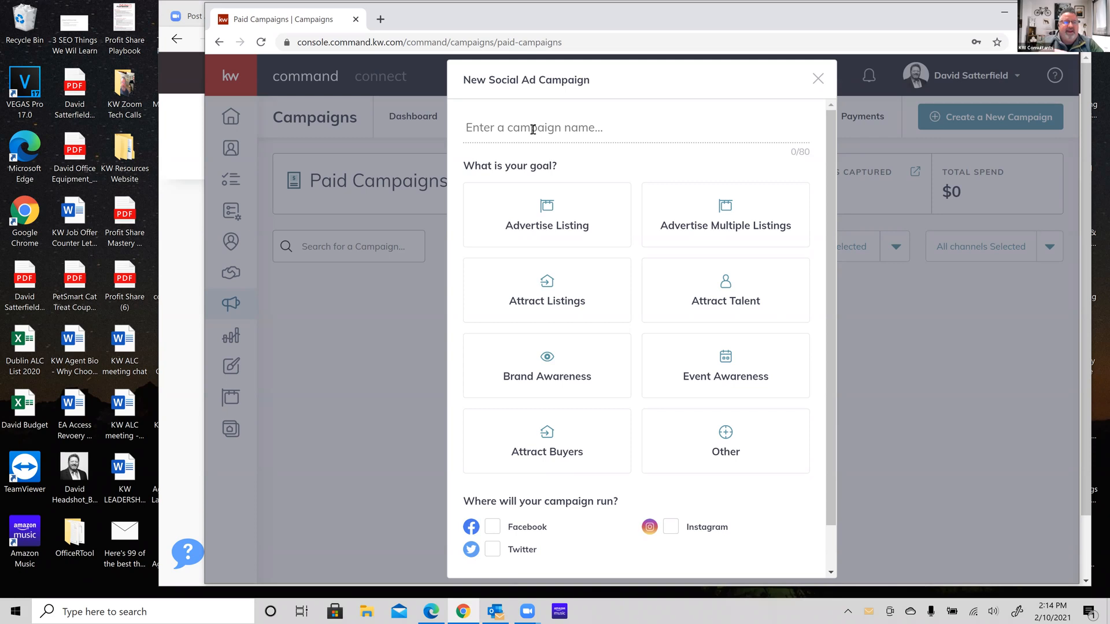
type("PAID FB AD - TES")
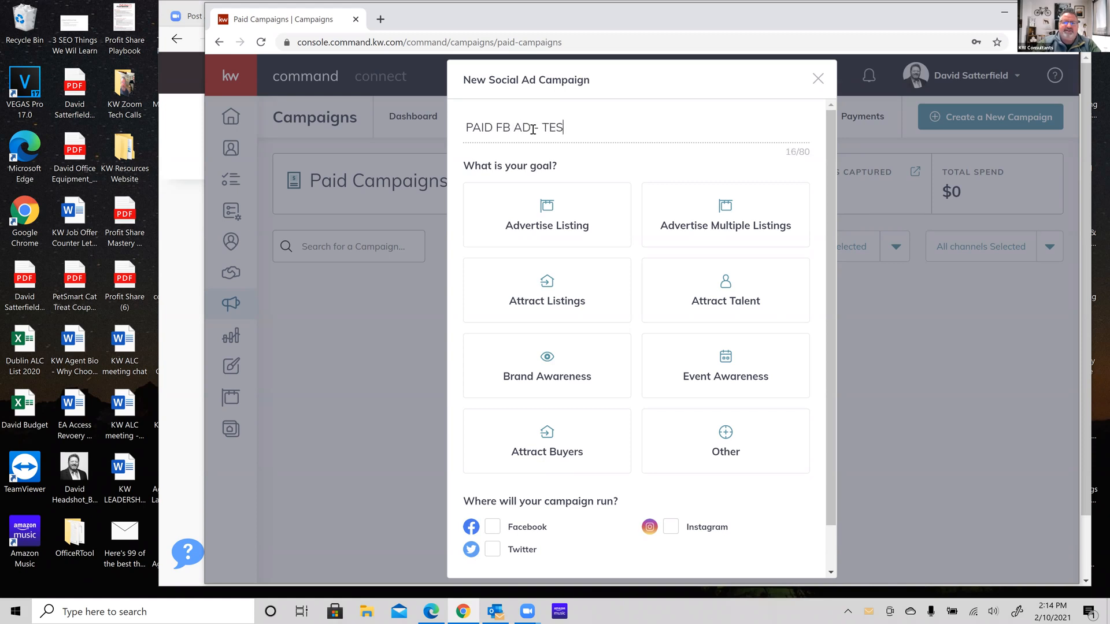
type("T 1")
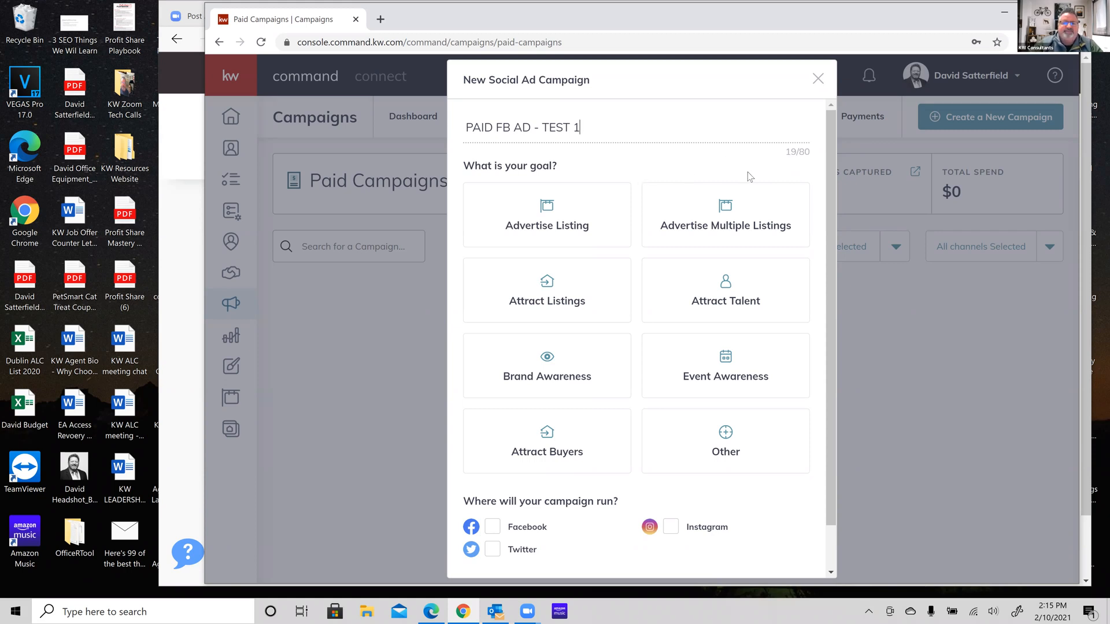
scroll(638, 173, "down", 1)
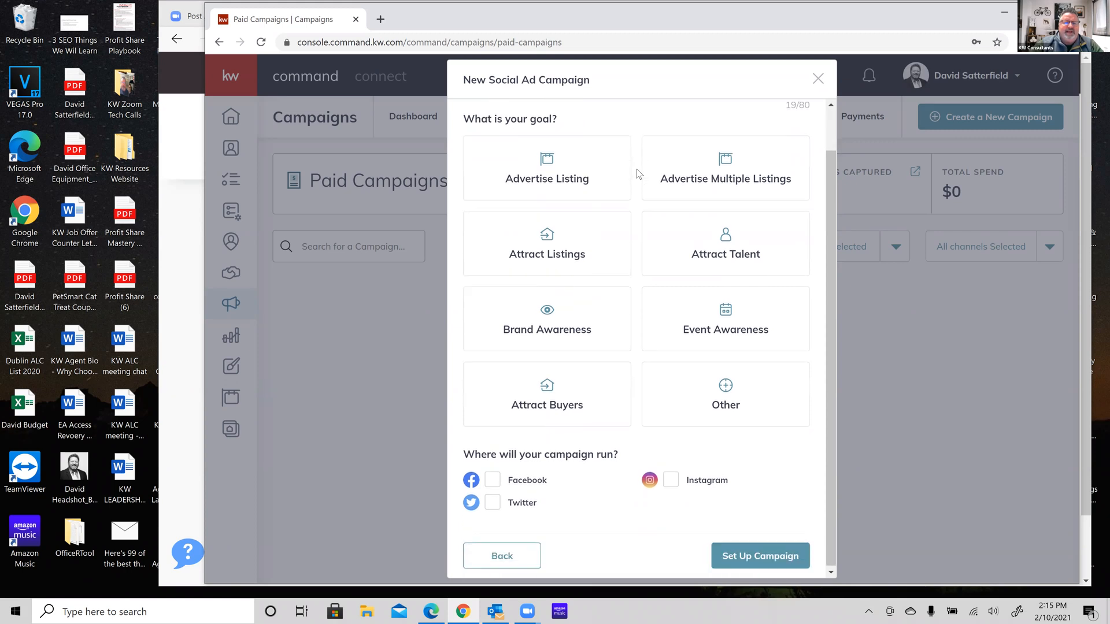
scroll(636, 169, "up", 1)
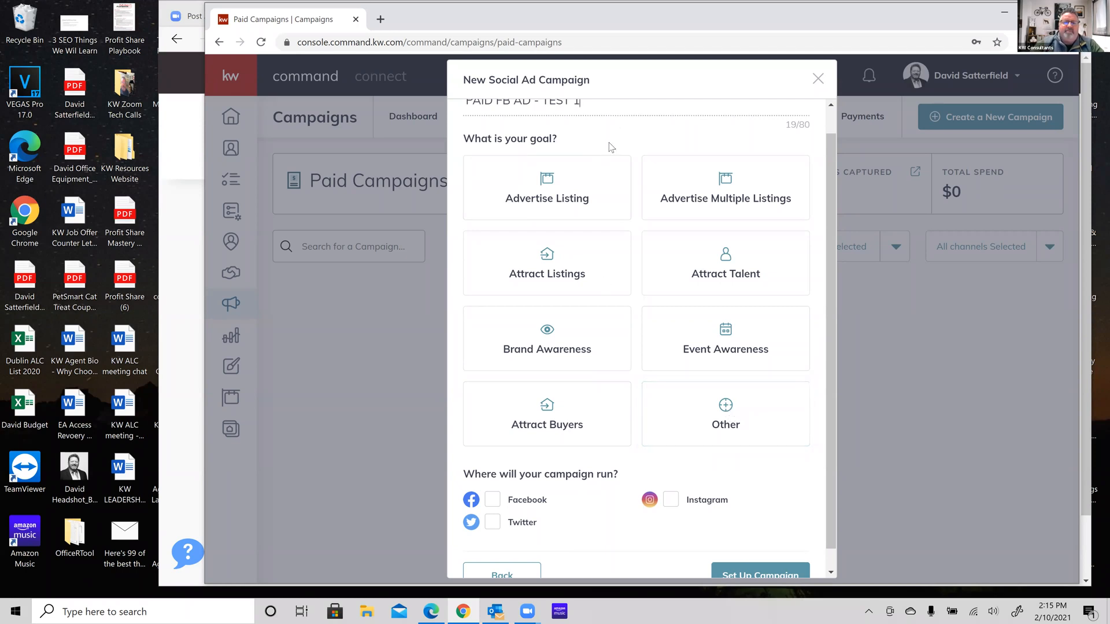
scroll(609, 143, "up", 1)
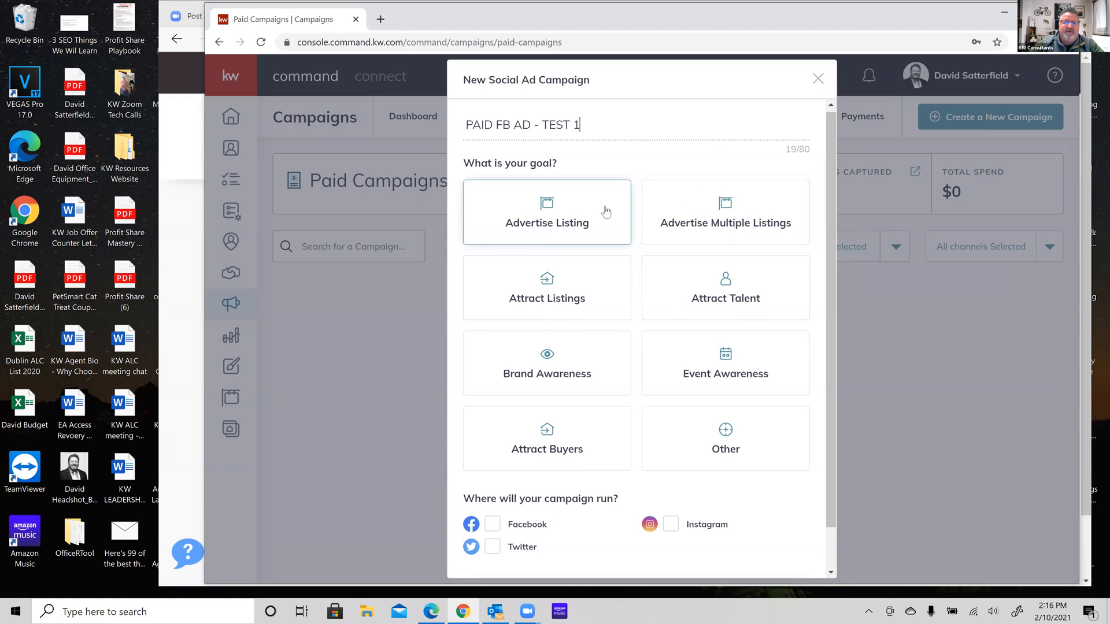
Discard the unfinished campaign and preview the practice open-house landing page
left_click(818, 79)
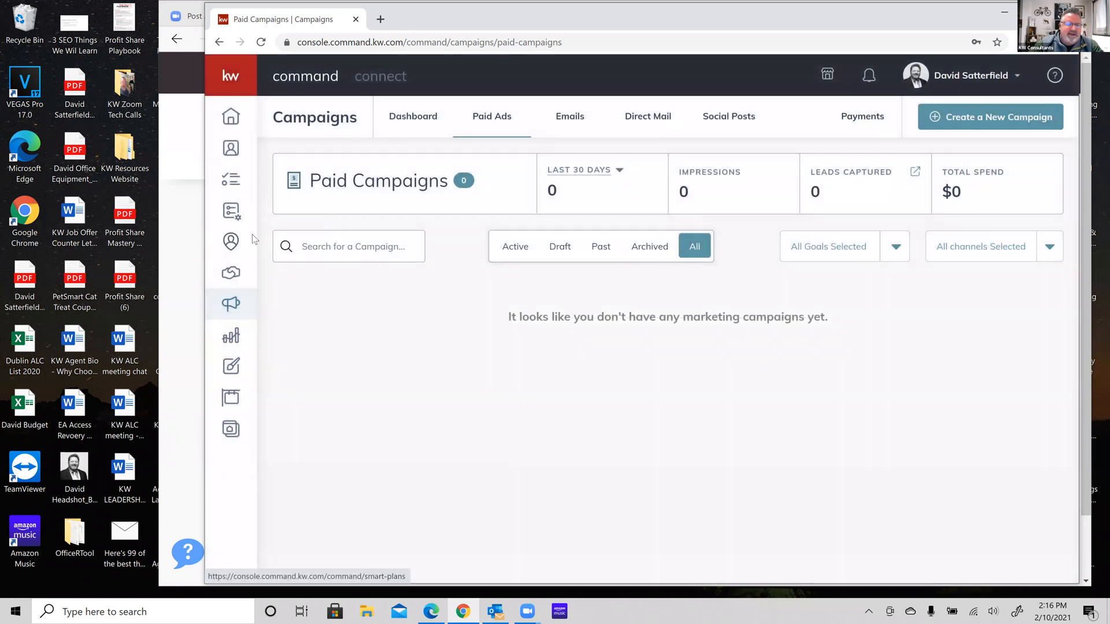
left_click(231, 431)
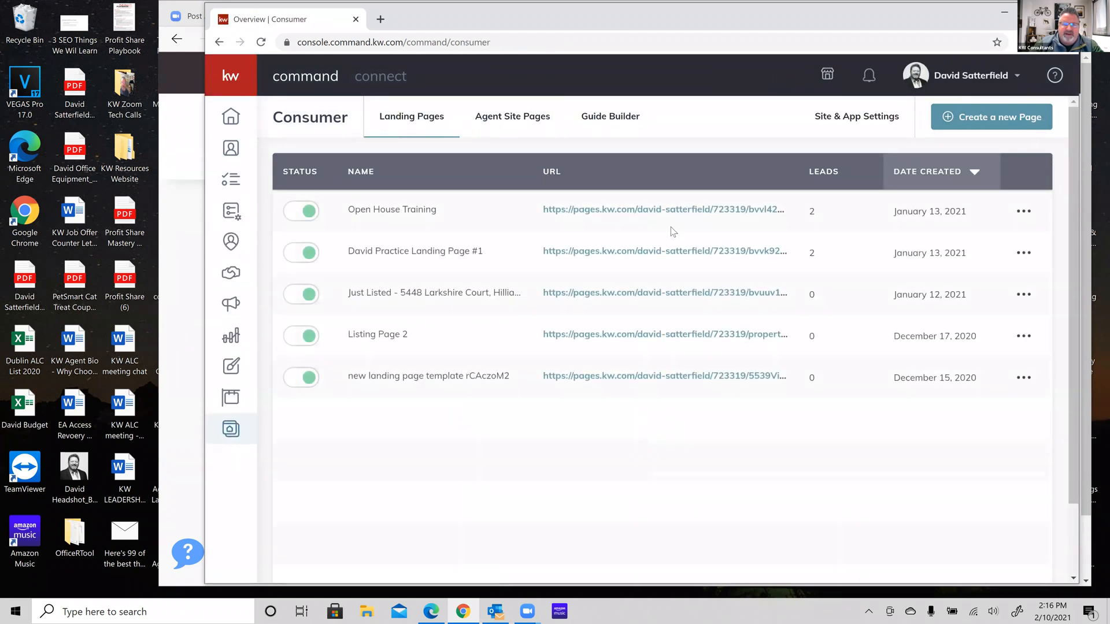
left_click(674, 253)
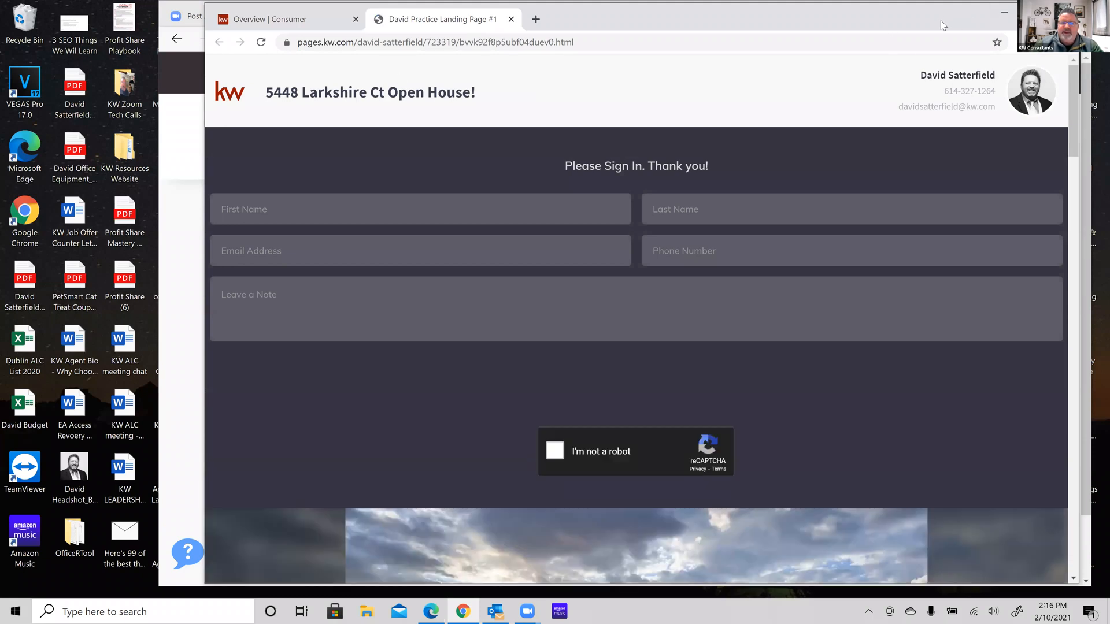
left_click_drag(942, 20, 935, 72)
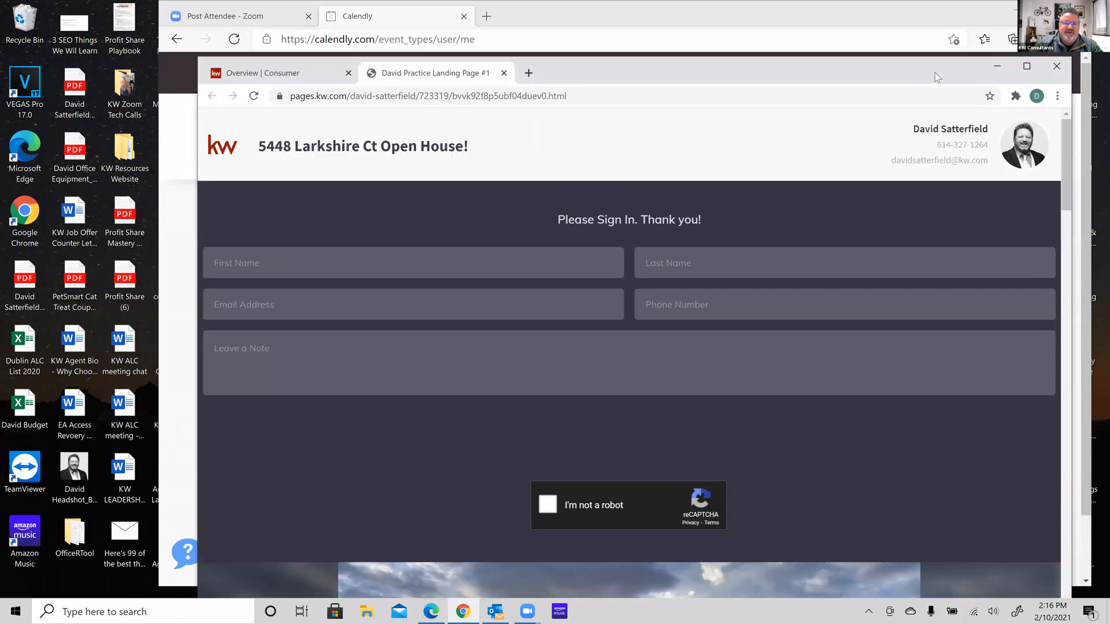
left_click(503, 73)
left_click(705, 347)
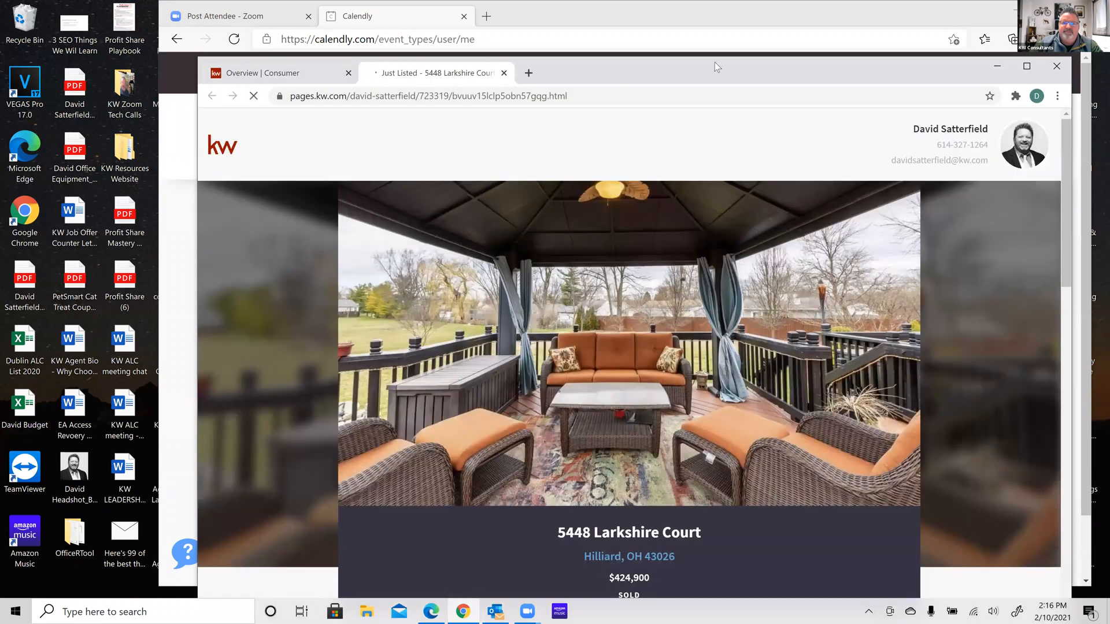
left_click_drag(714, 61, 709, 16)
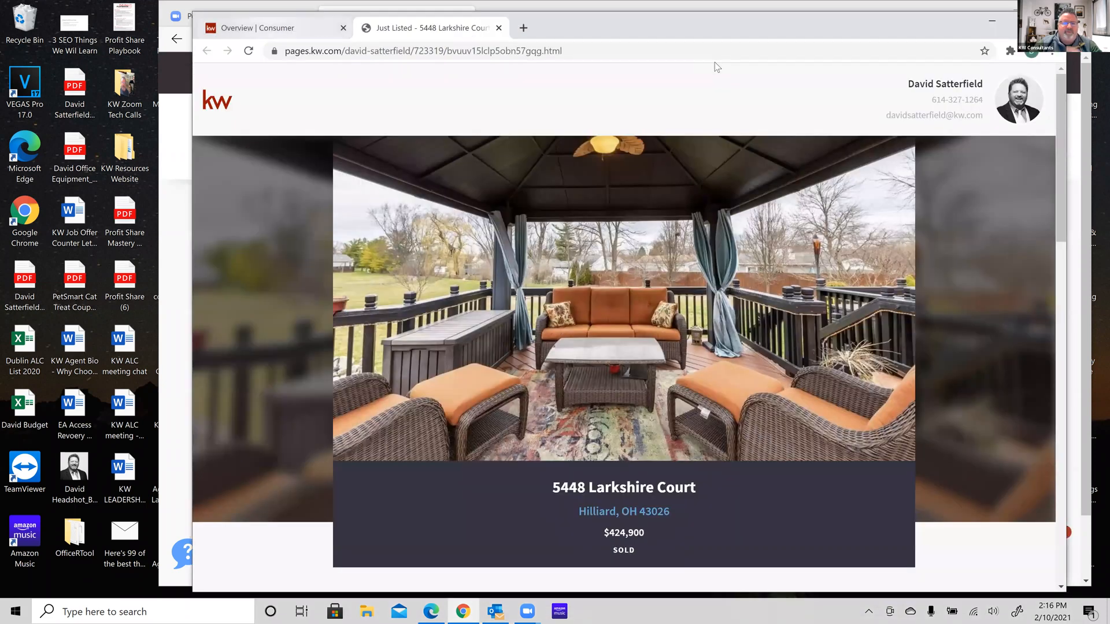
left_click(260, 28)
left_click(219, 313)
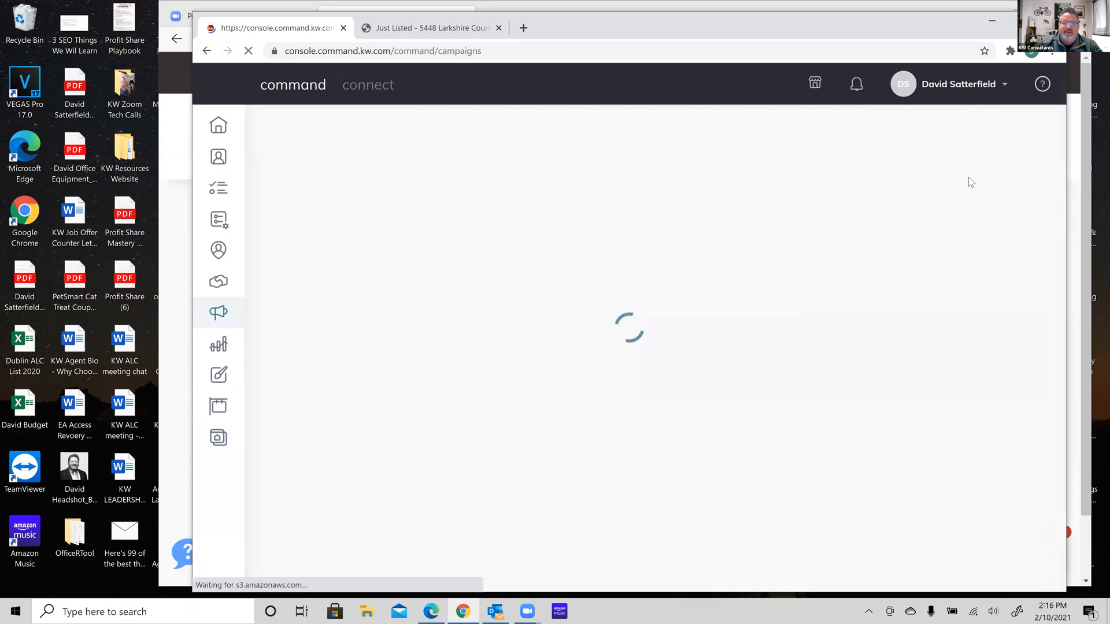
Start a new Social Ad campaign with the Attract Buyers goal on Facebook
left_click(976, 133)
left_click(515, 292)
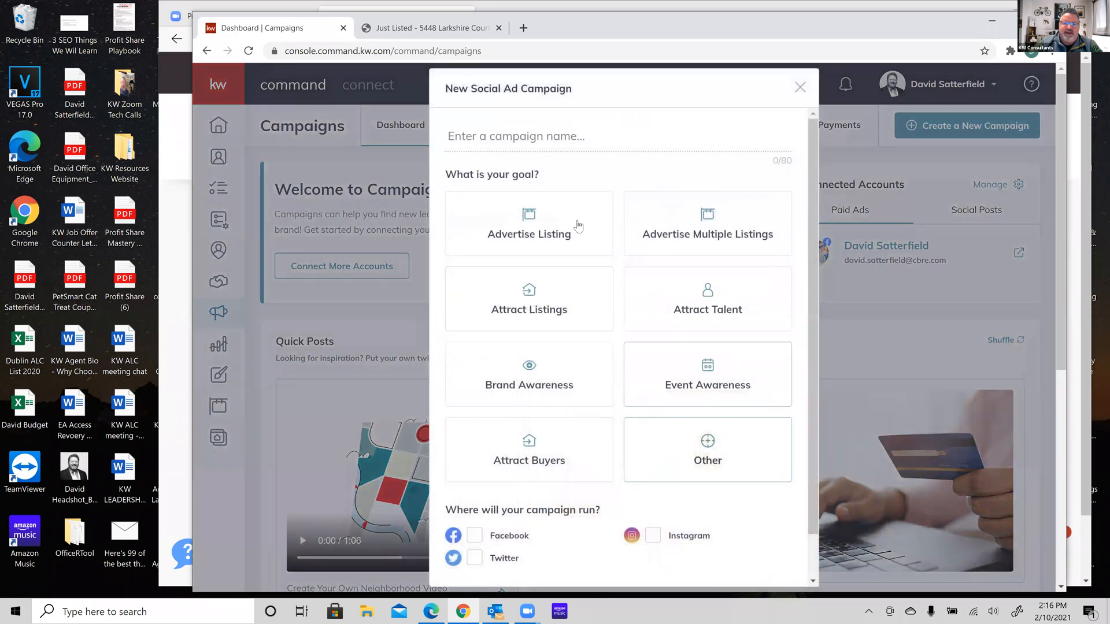
left_click(544, 460)
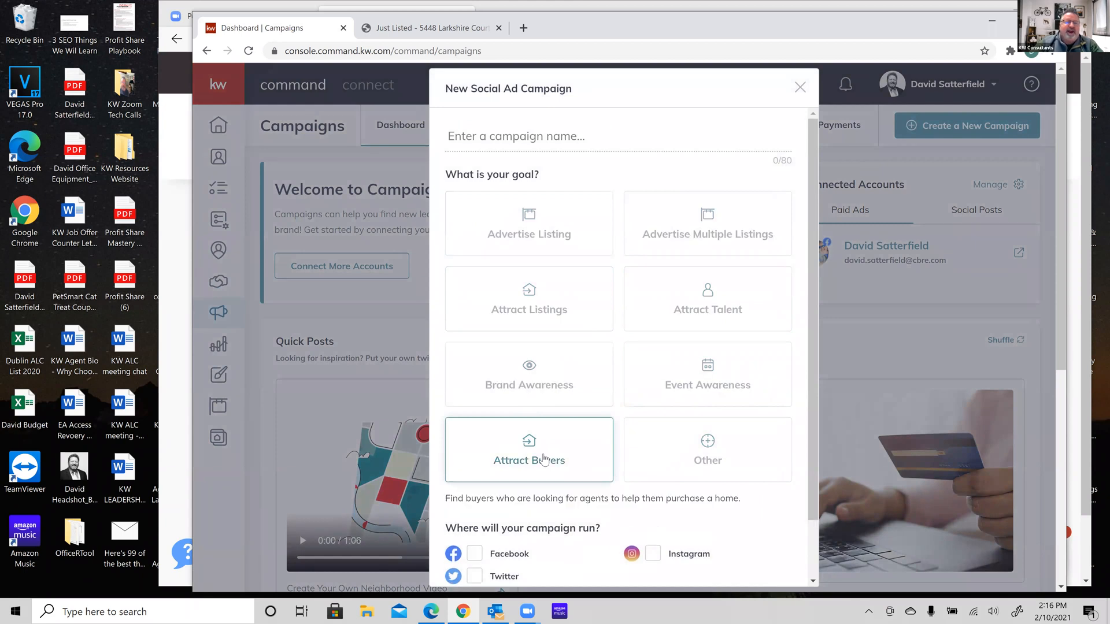
scroll(544, 460, "down", 1)
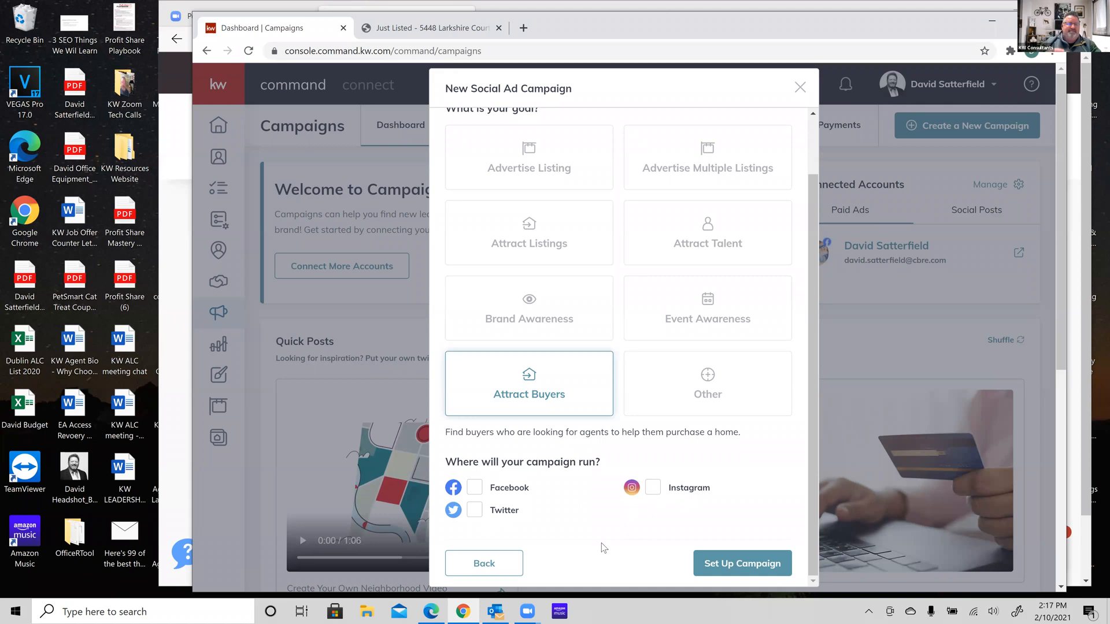
left_click(475, 489)
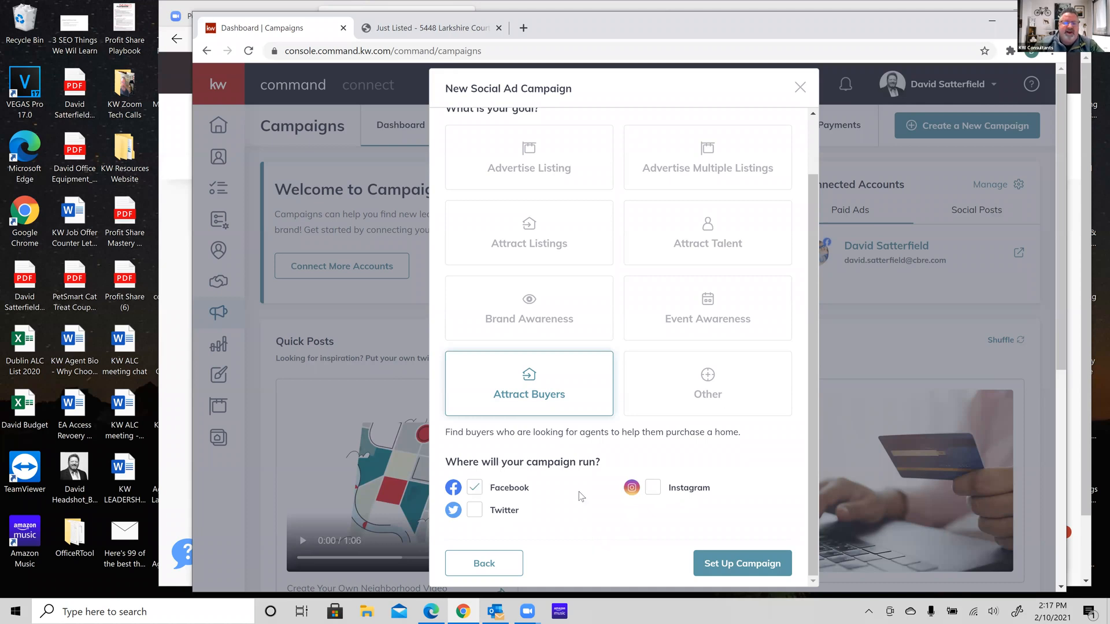
left_click(756, 571)
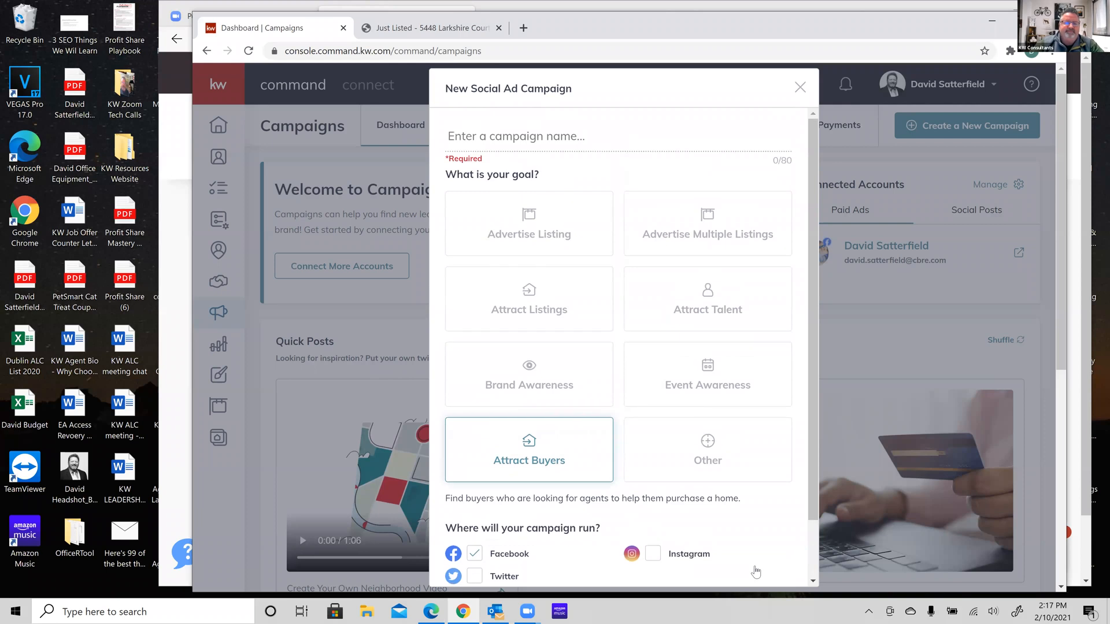
Name the campaign 'PAID FB AD - TEST 1' and set it up to reach the review page
left_click(566, 139)
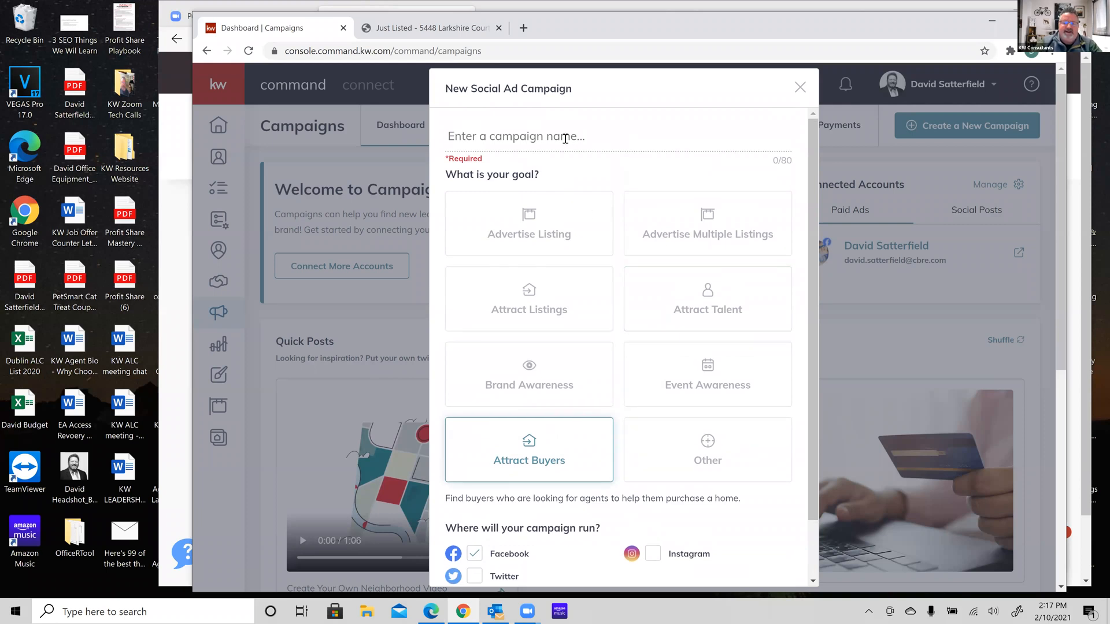
type("PAID")
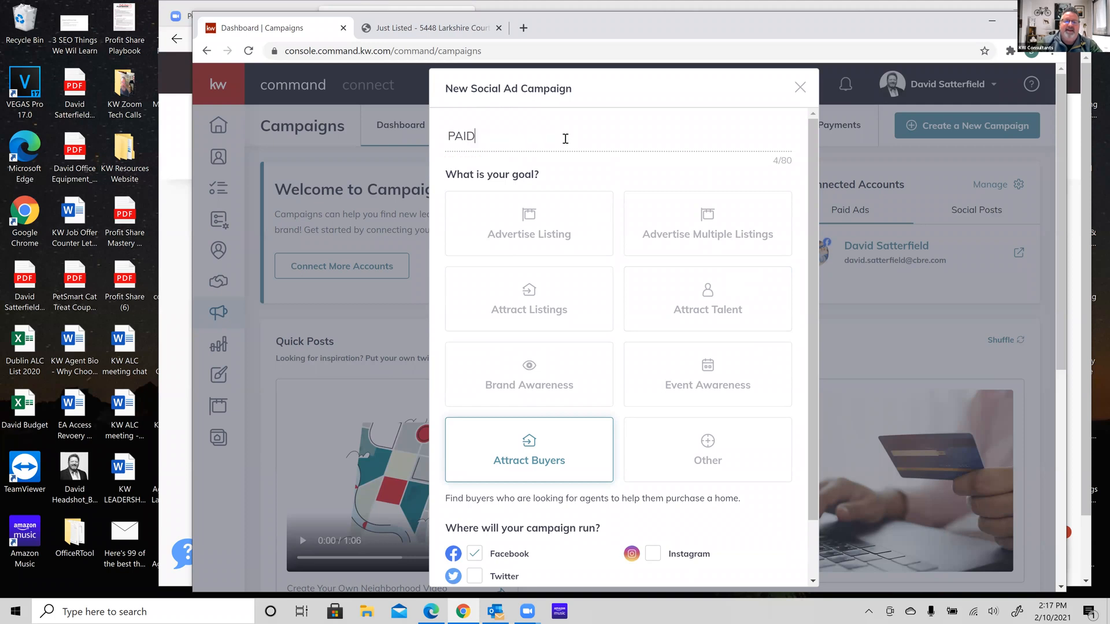
type(" FB AD -  TST 1")
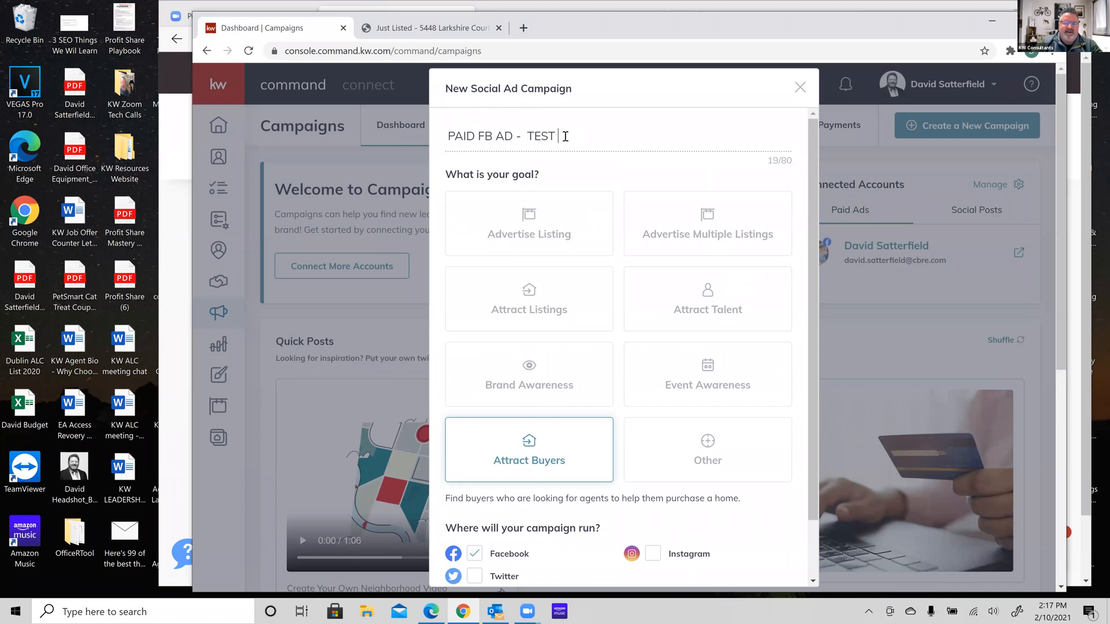
scroll(641, 243, "down", 2)
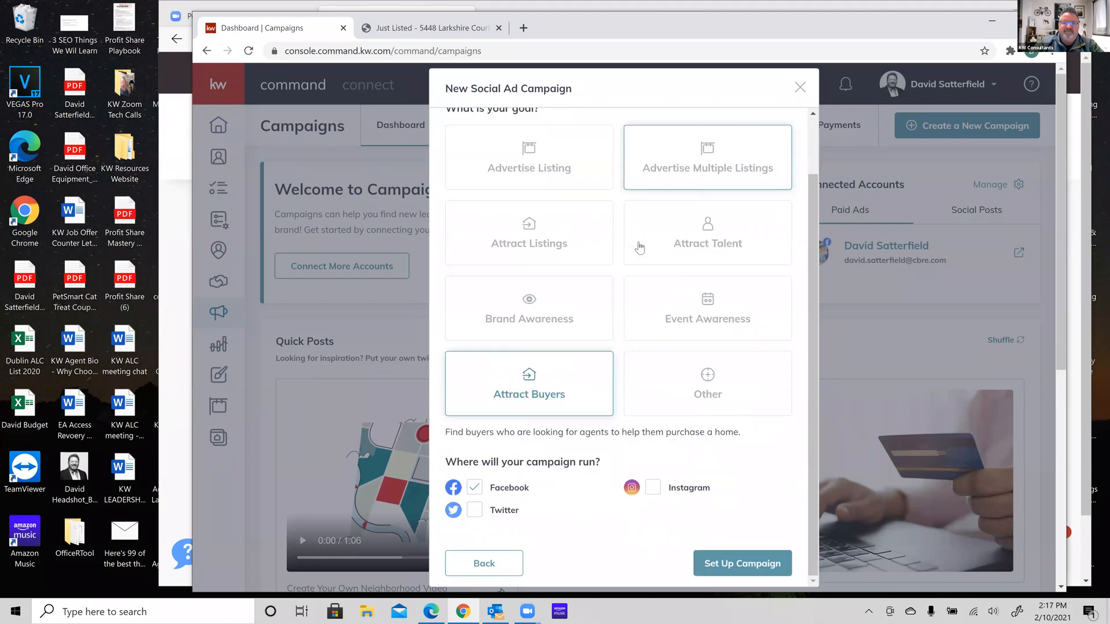
left_click(741, 561)
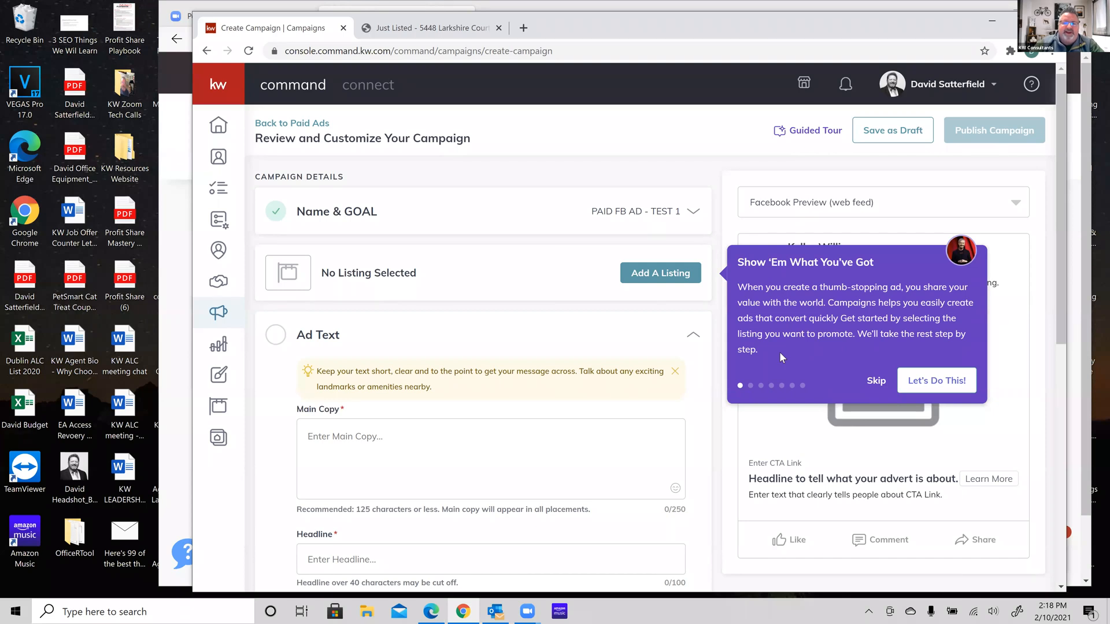
Step through the review-page tour tips, close it, and answer Yes to 'Was this guided tour helpful?'
left_click(911, 382)
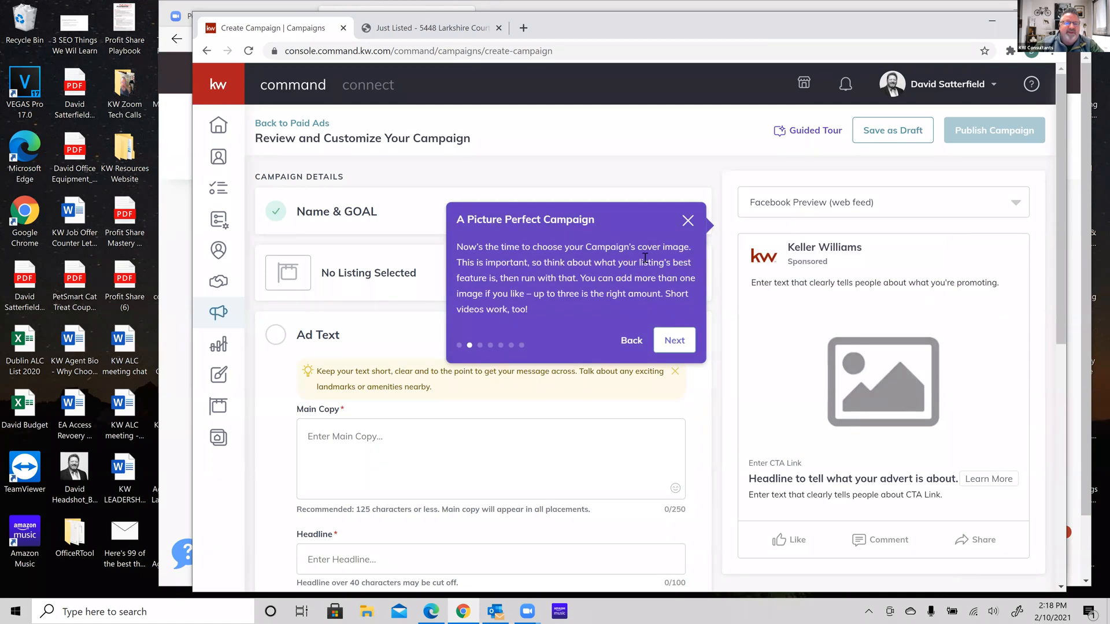
left_click(674, 341)
scroll(675, 341, "down", 3)
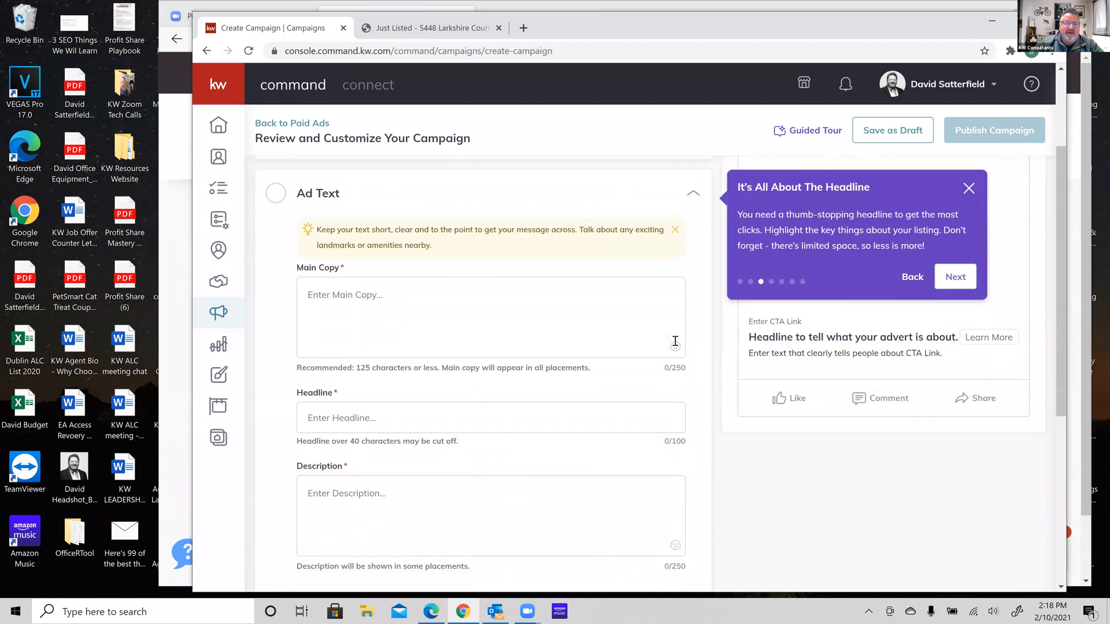
left_click(953, 277)
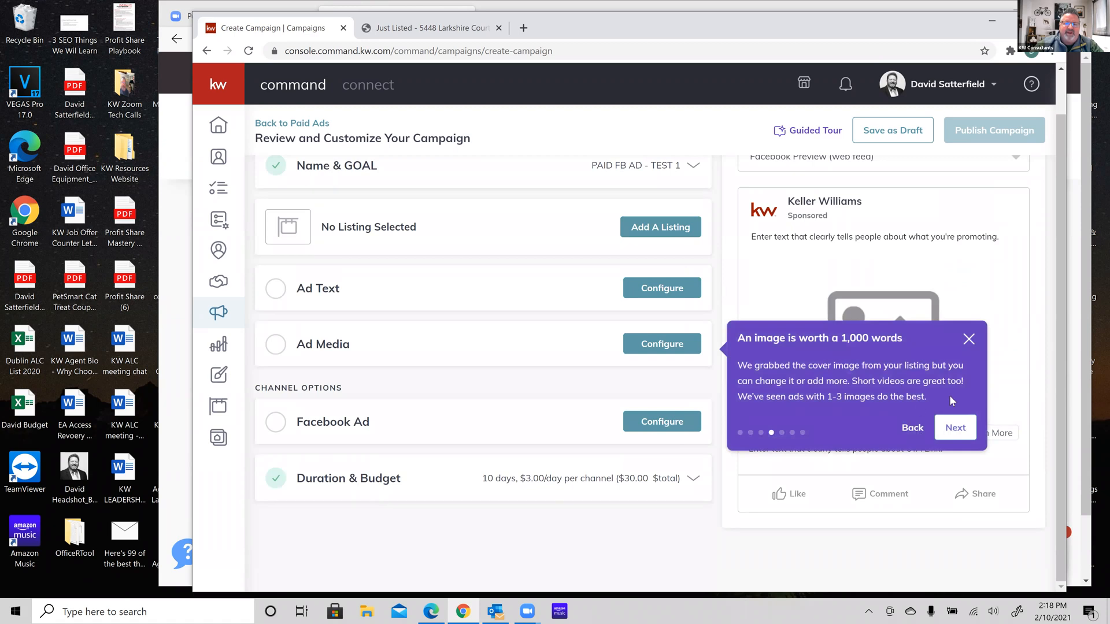
left_click(953, 429)
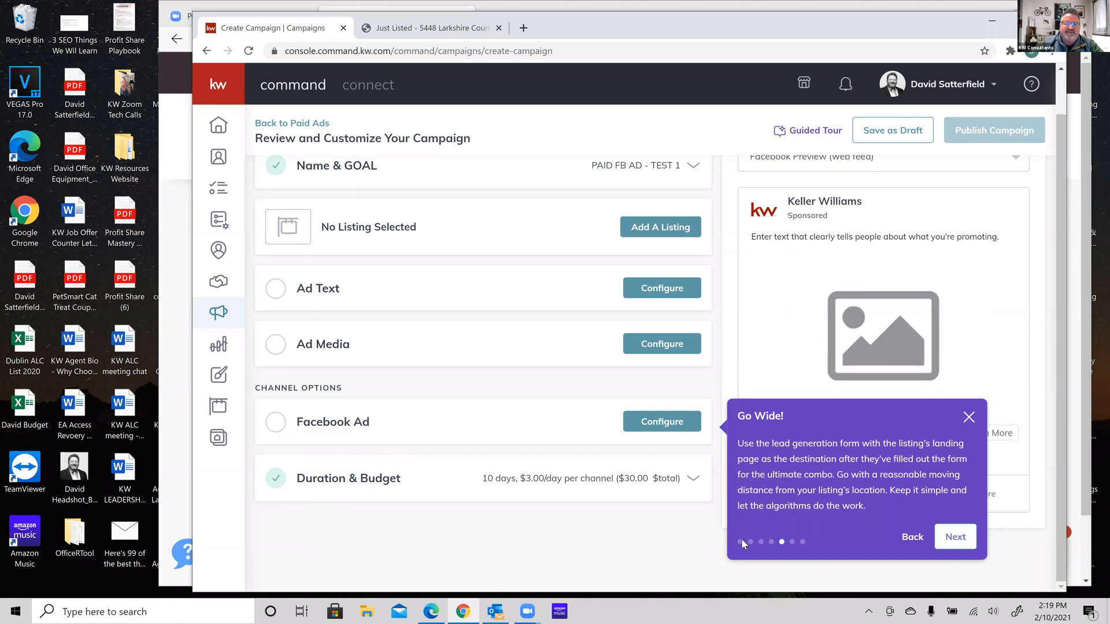
left_click(967, 418)
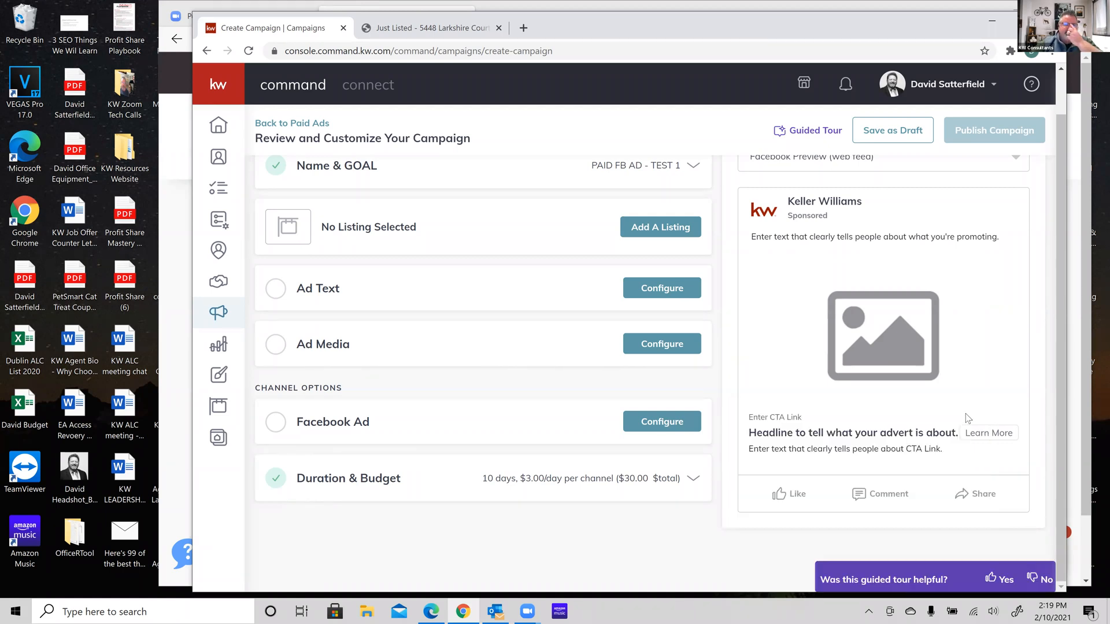
scroll(653, 324, "up", 1)
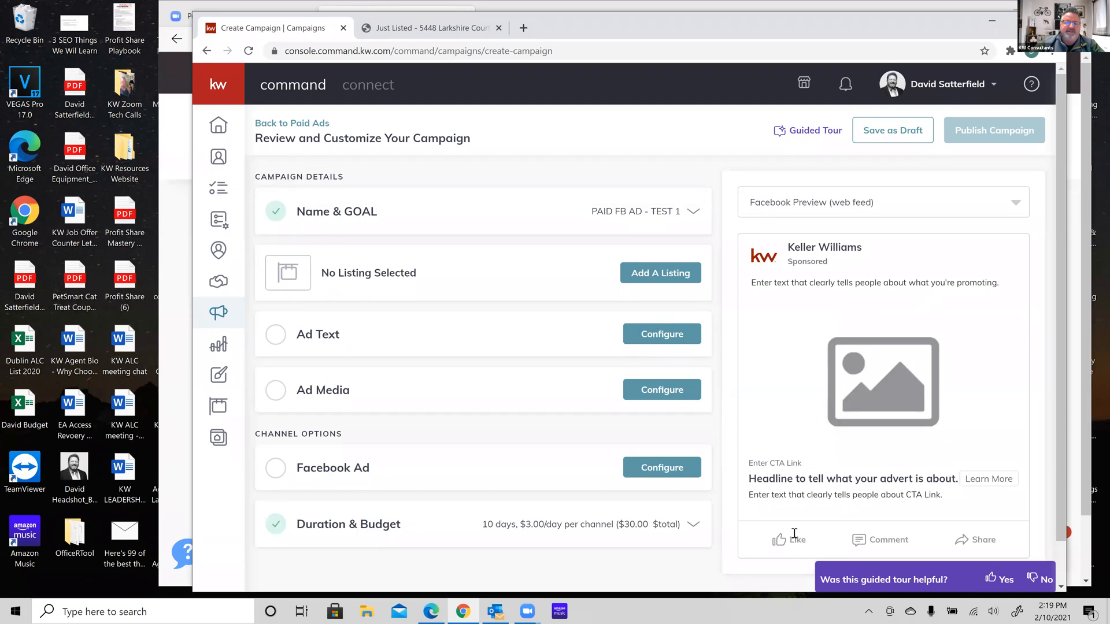
left_click(995, 579)
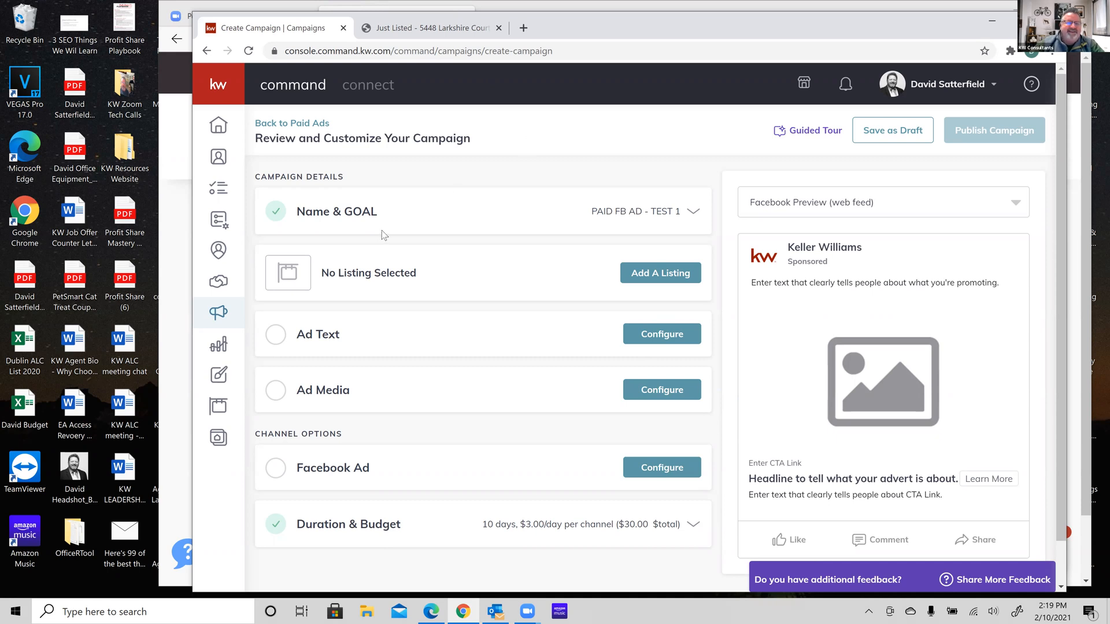
Open the listing search and set the filters to All Status and All Listings
left_click(671, 275)
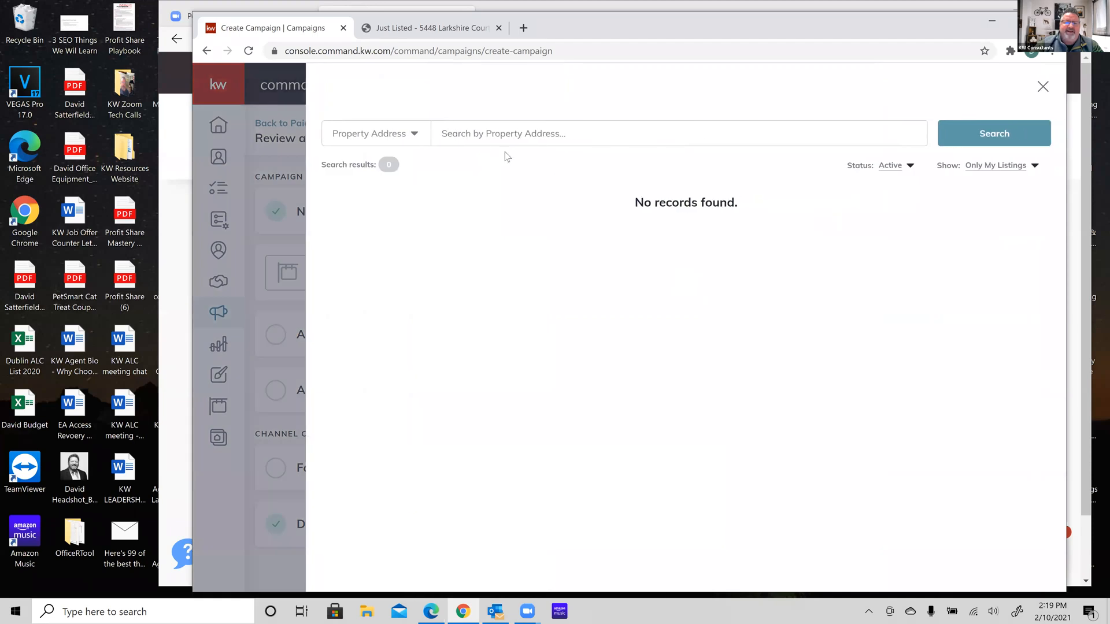
left_click(516, 133)
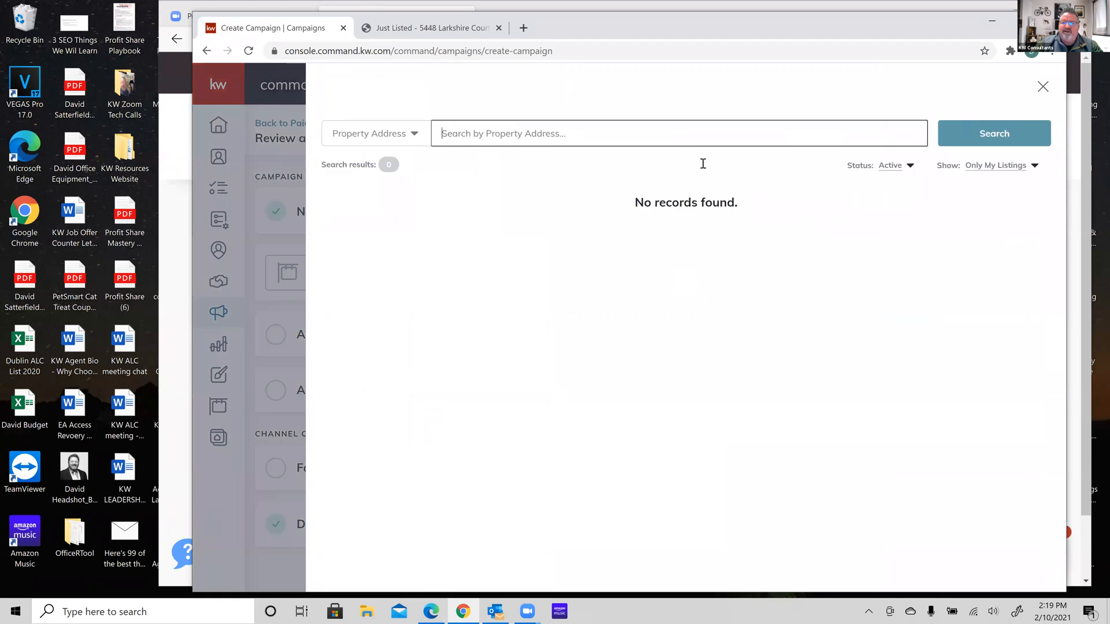
left_click(909, 168)
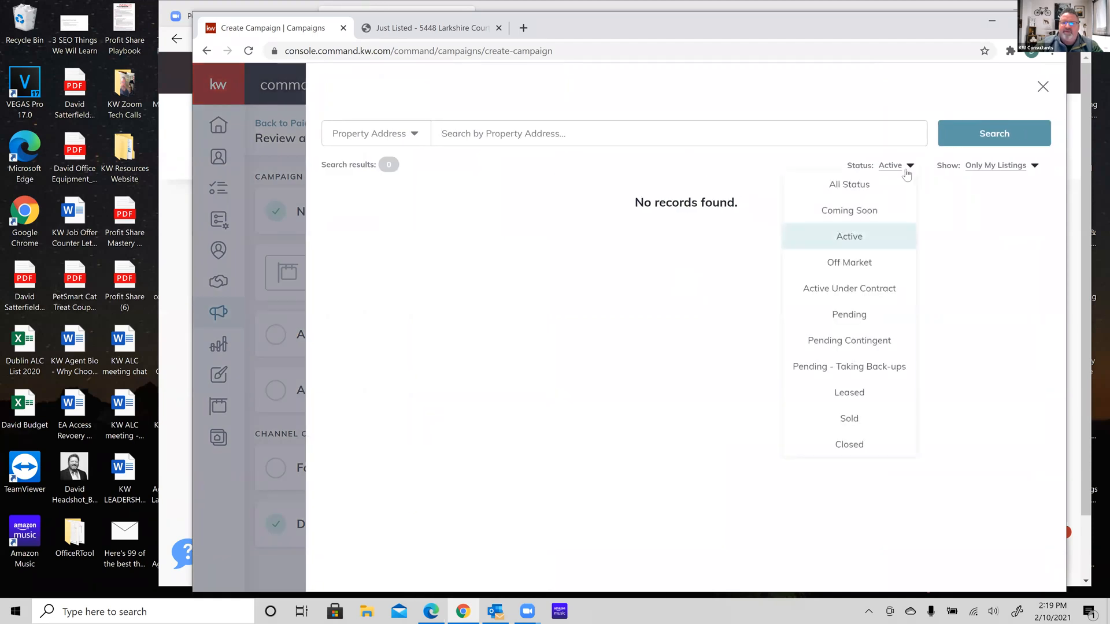
left_click(871, 184)
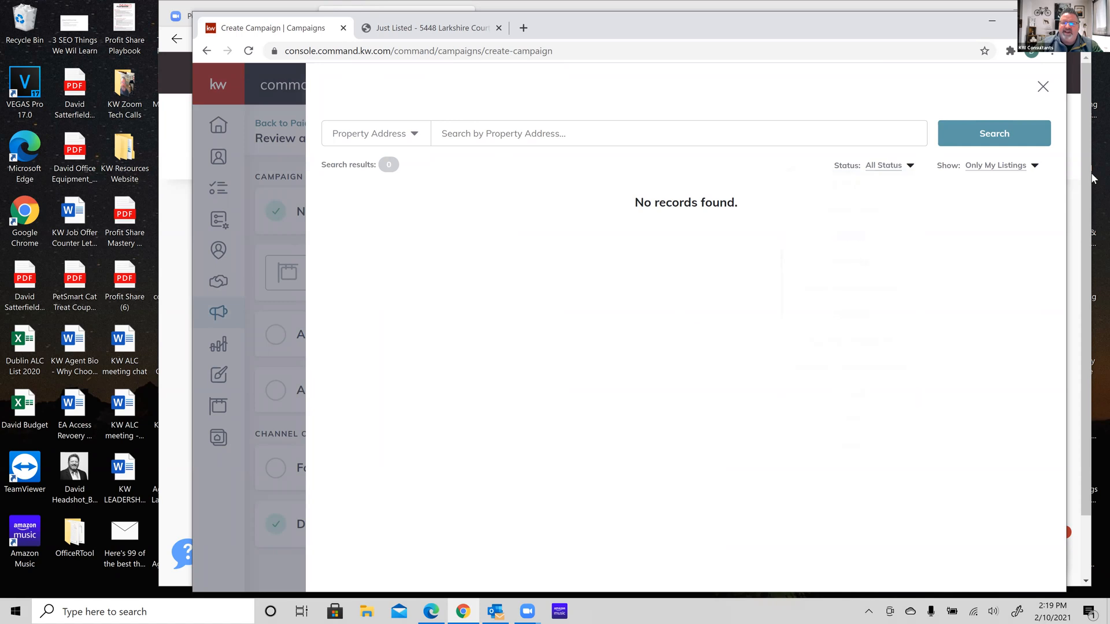
left_click(1034, 166)
left_click(1001, 184)
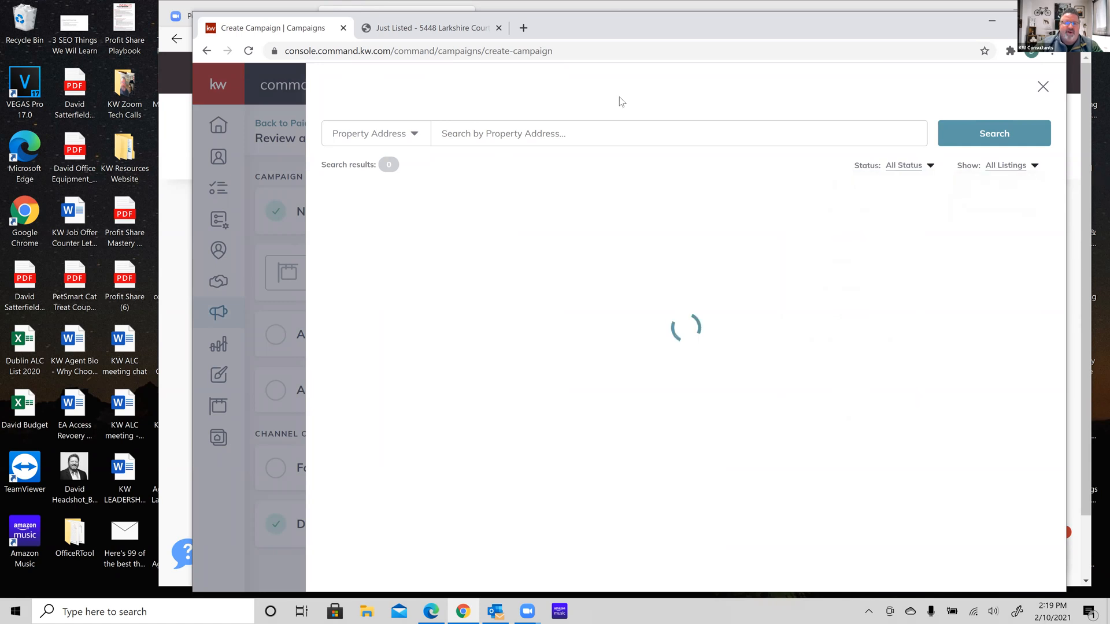
left_click(567, 139)
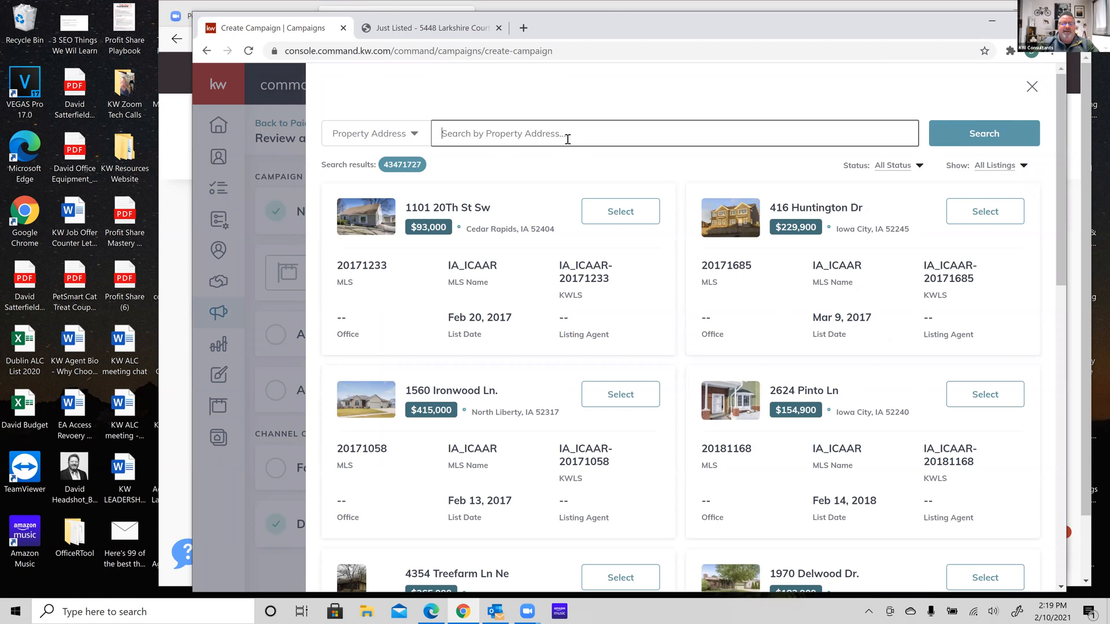
type("5")
key("BackSpace")
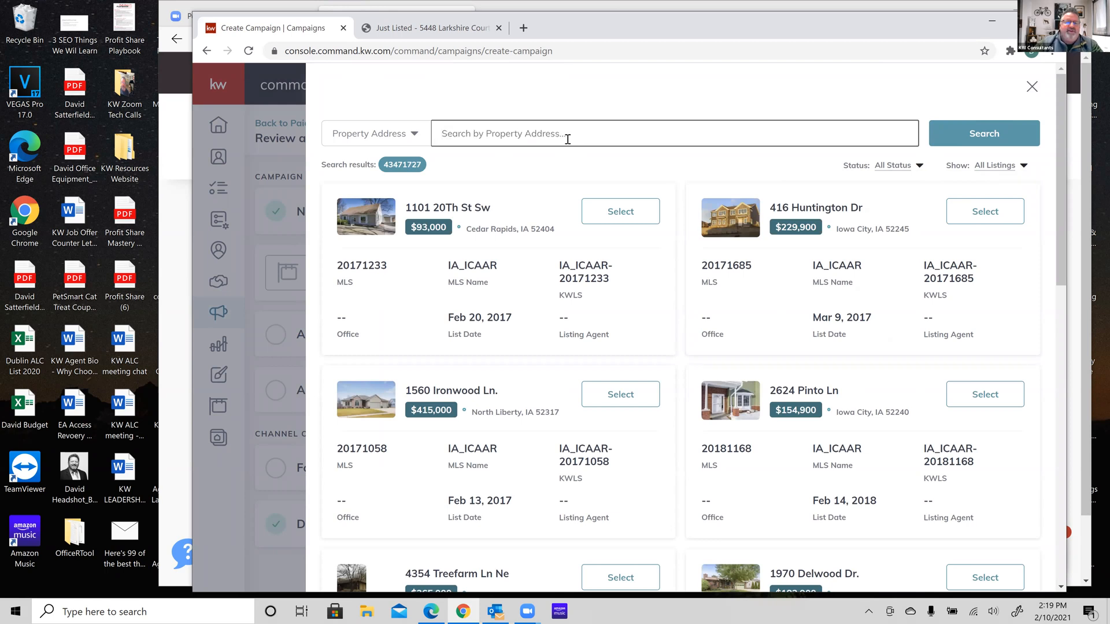
left_click(420, 140)
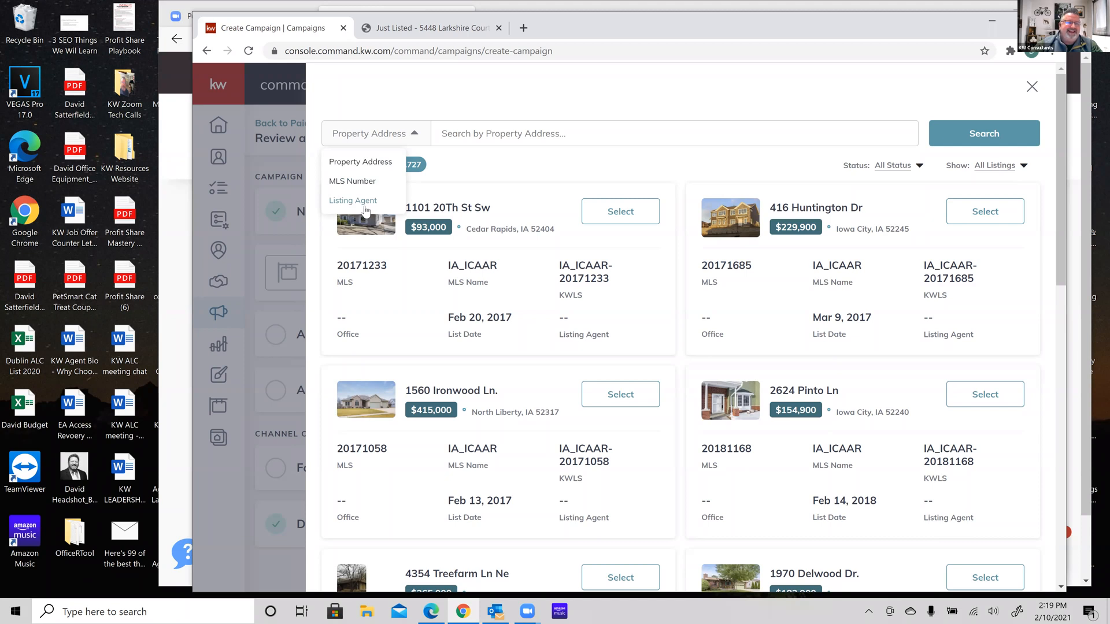
left_click(522, 102)
left_click(507, 136)
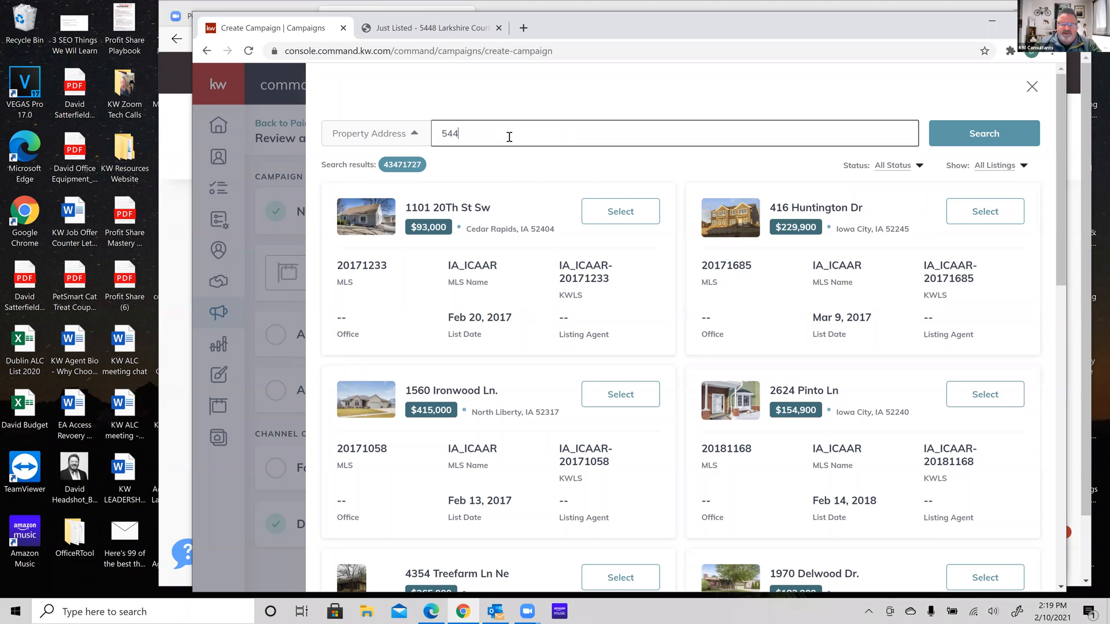
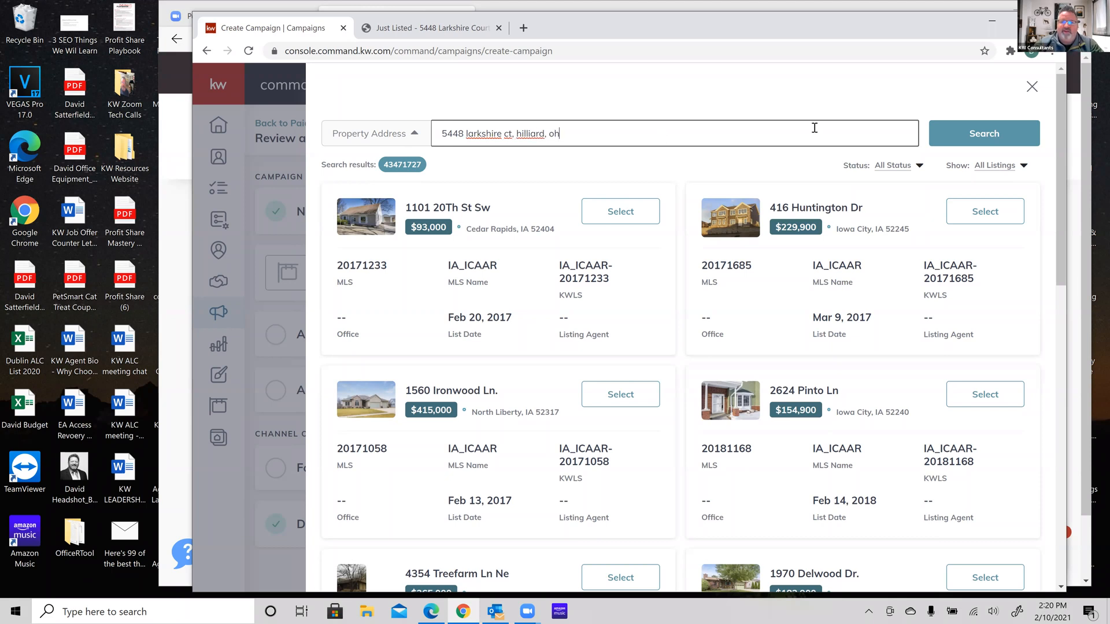
left_click(948, 139)
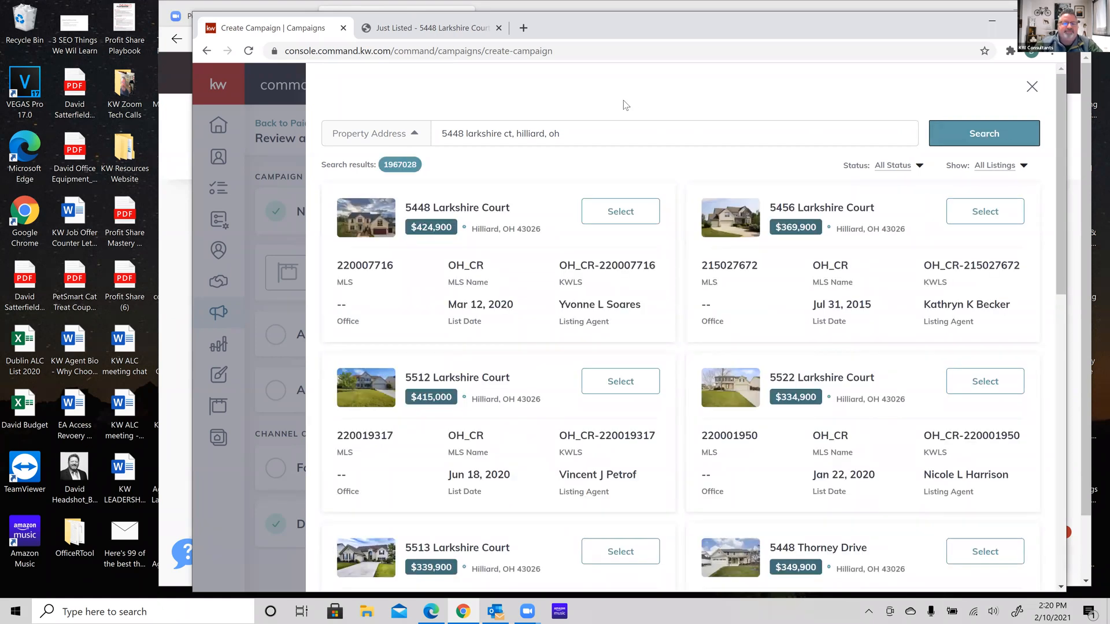
left_click(629, 210)
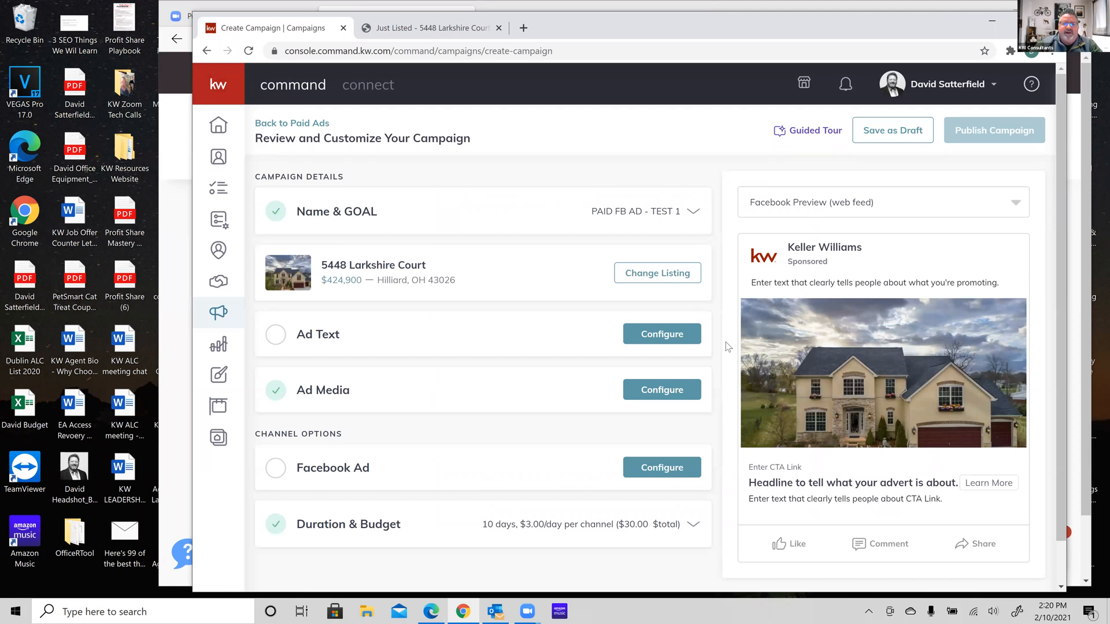
scroll(727, 347, "down", 1)
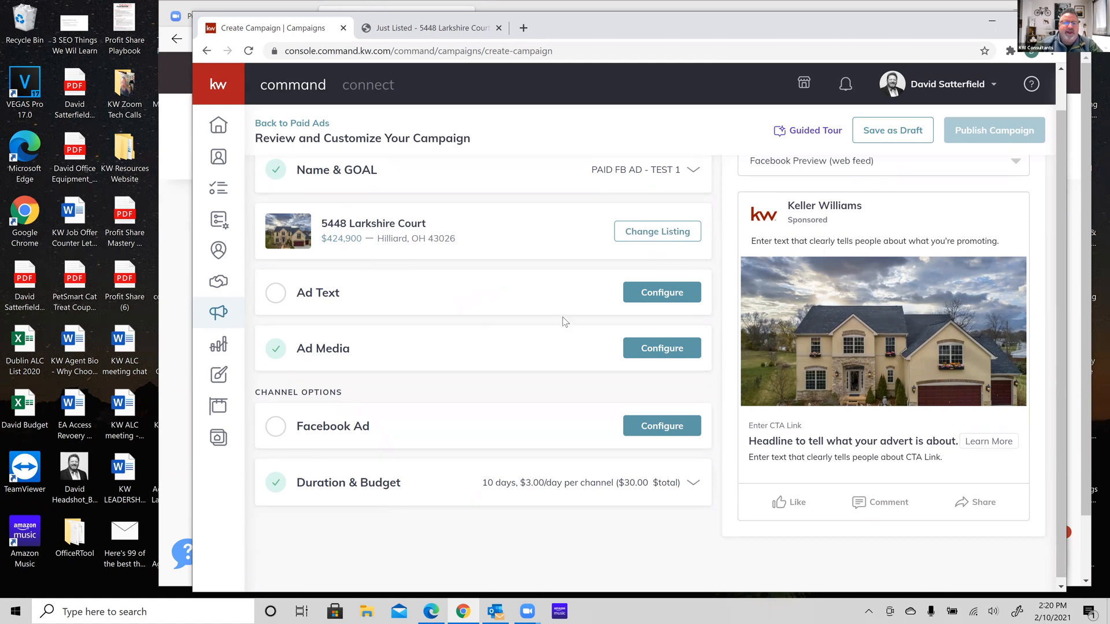
scroll(563, 316, "up", 1)
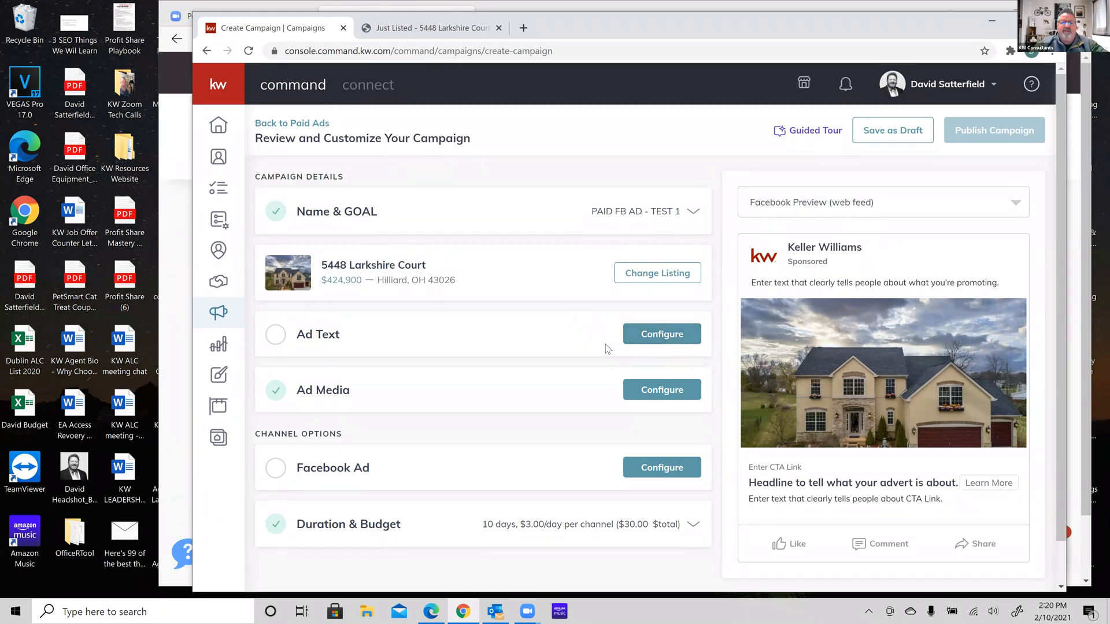
left_click(659, 335)
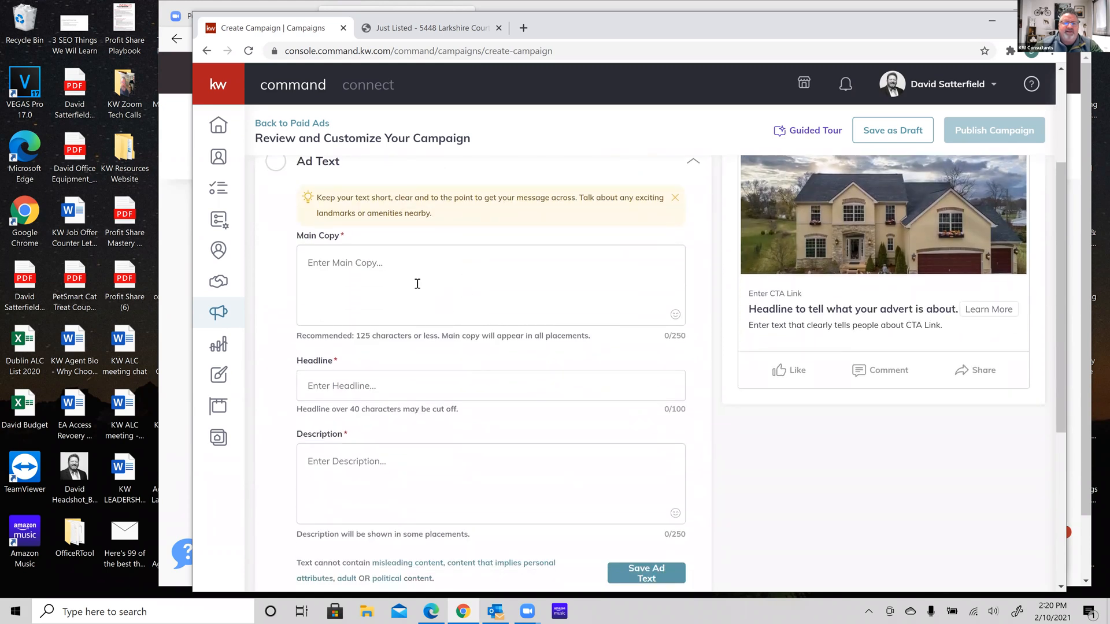
Write the Main Copy 'Here is that dream house you have been looking for!' with 'Amazing backyards?' on a second line
left_click(414, 281)
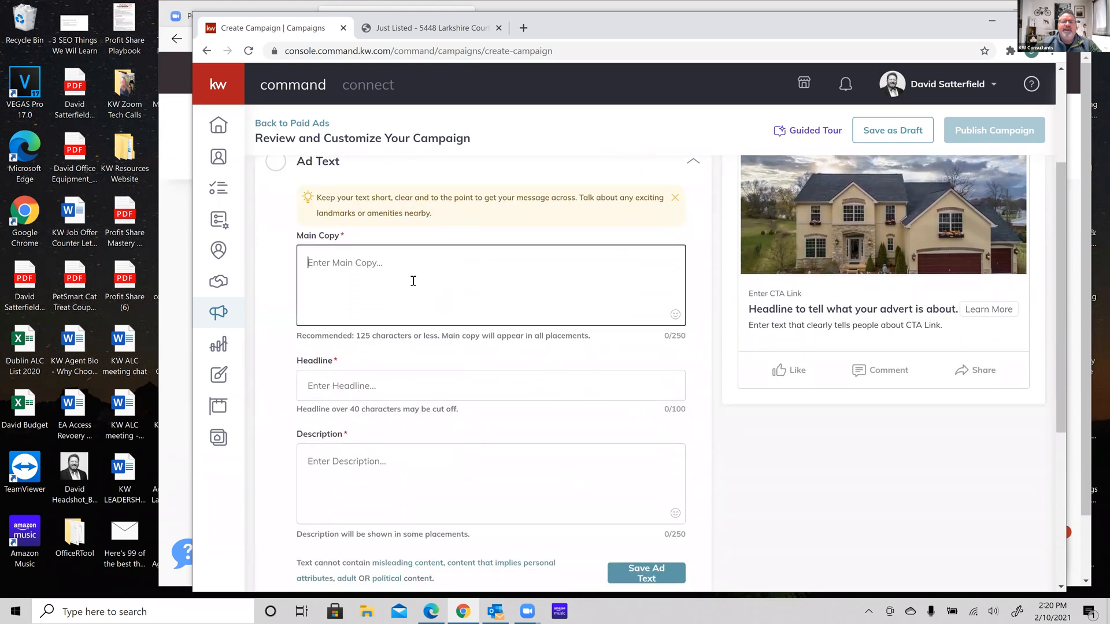
scroll(414, 281, "up", 2)
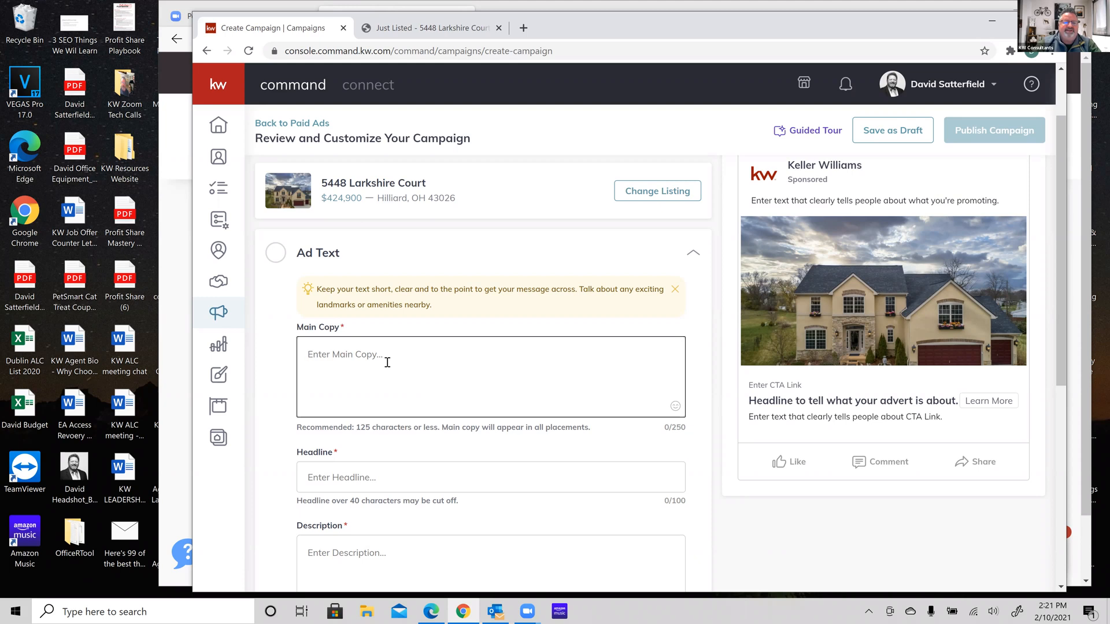
type("Here is the")
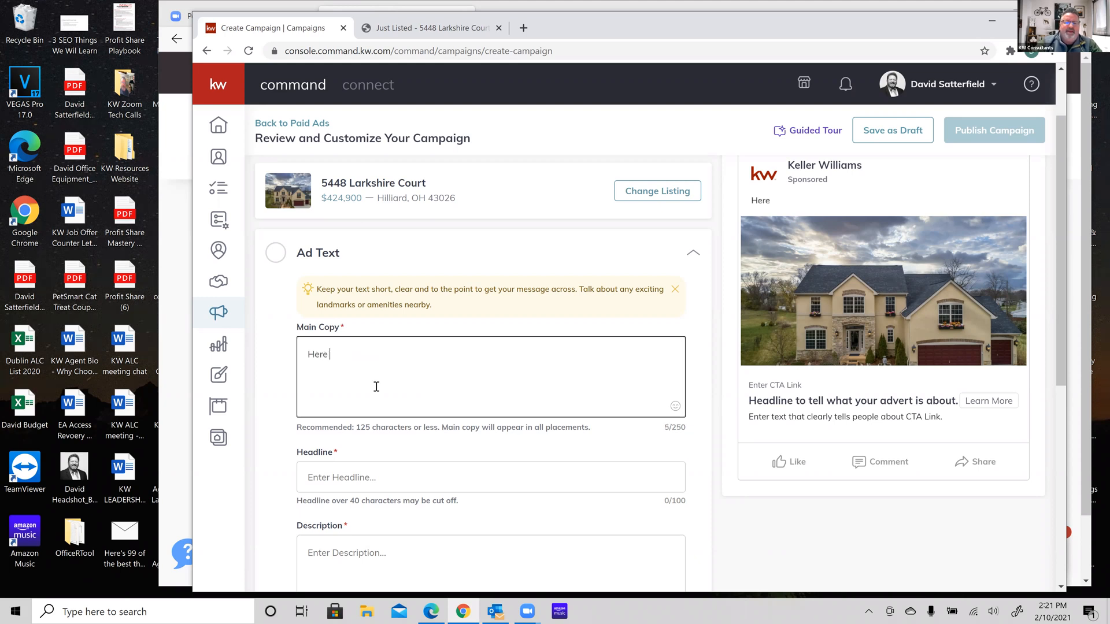
key("BackSpace")
key("BackSpace")
type("at dre")
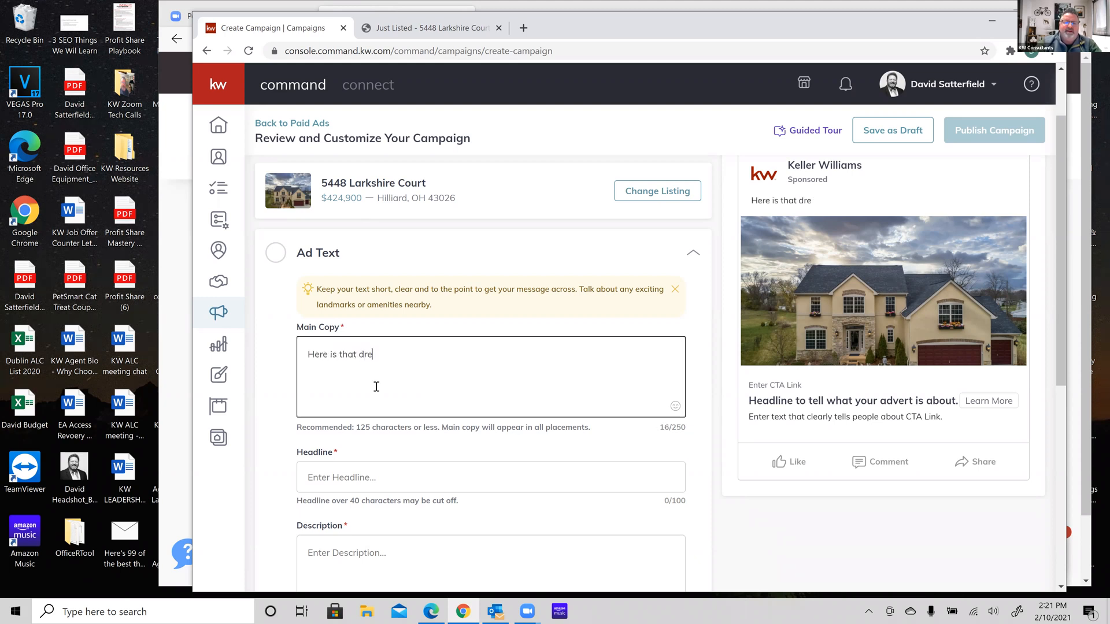
type("am house you have")
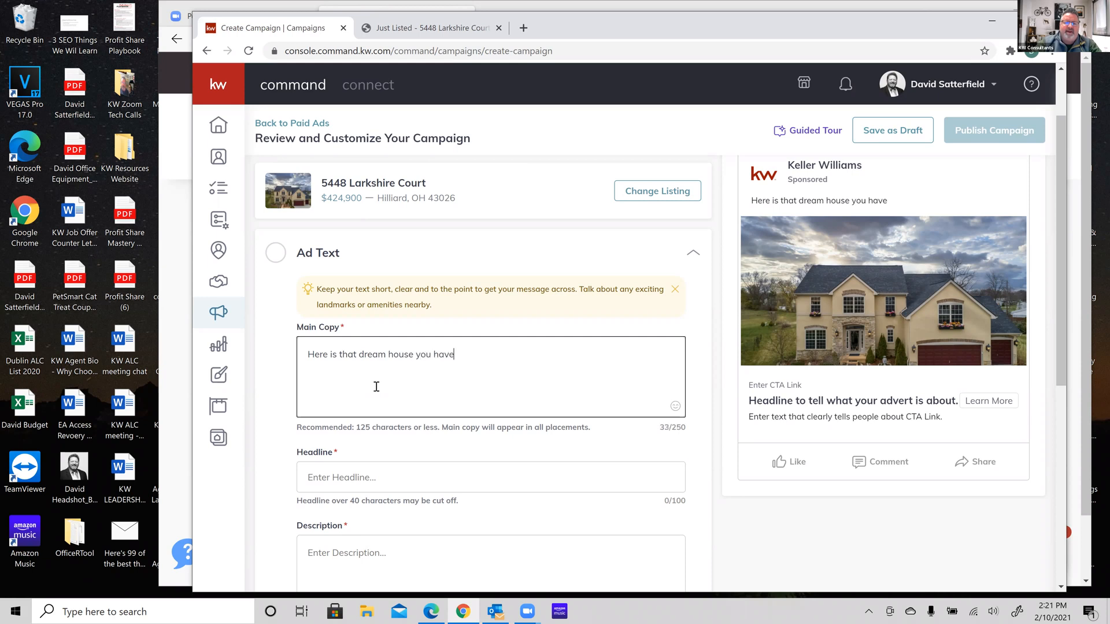
type(" been looking for")
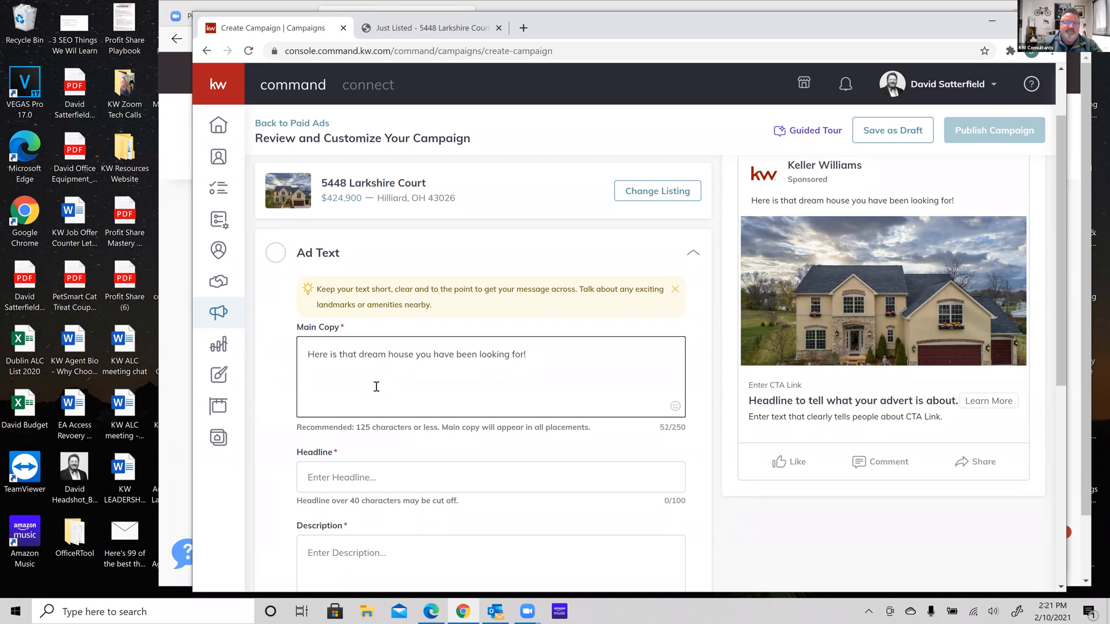
type("!")
key("Return")
type("Amazi")
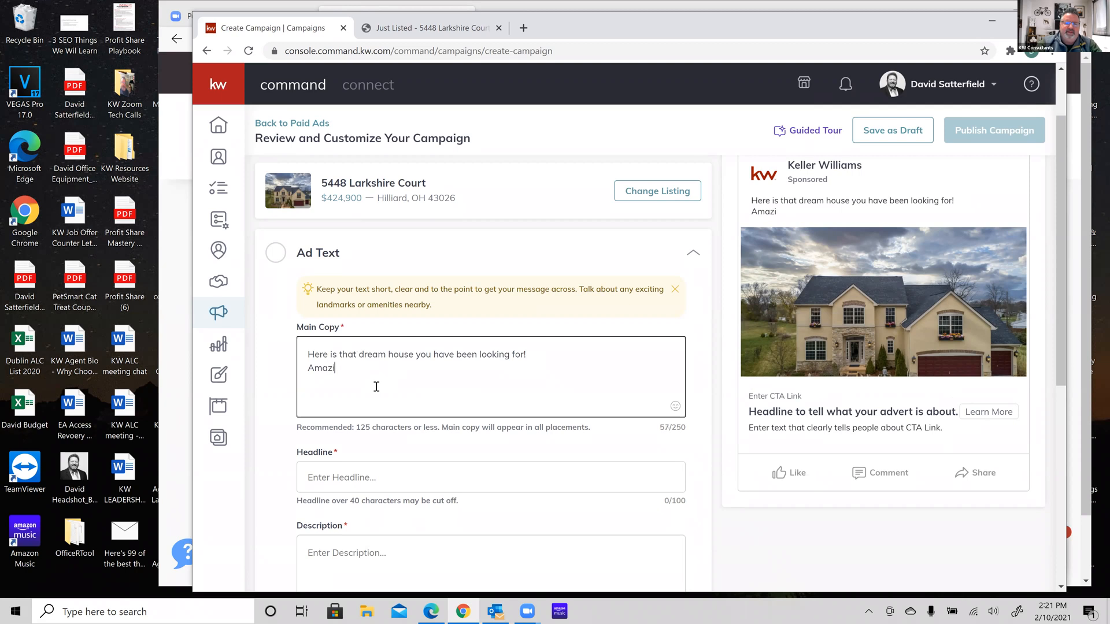
type("ng backyar")
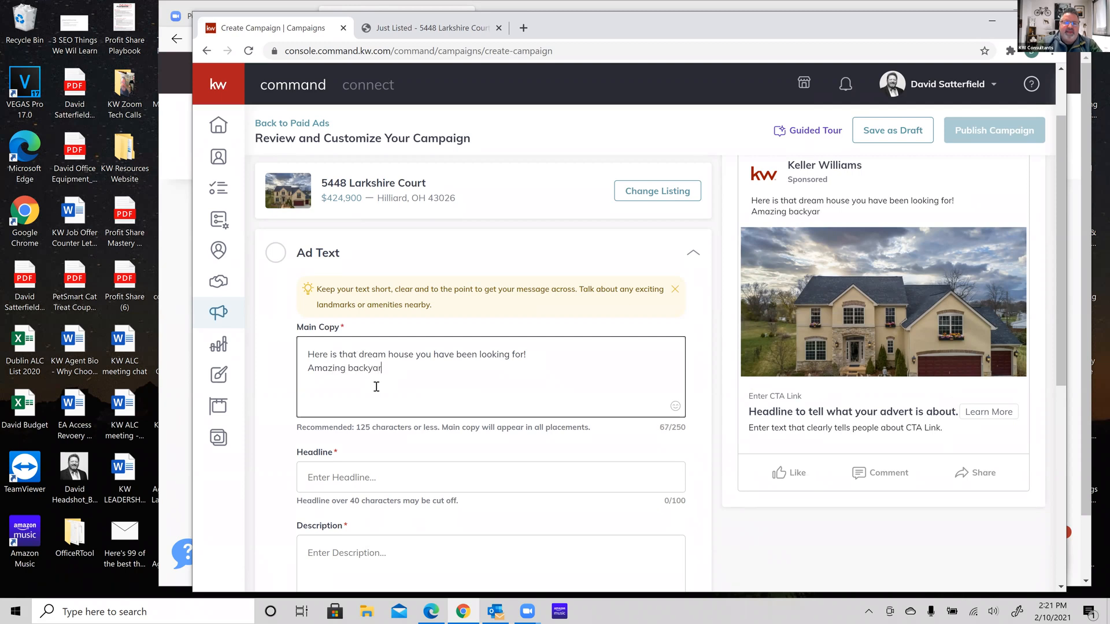
type("ds?")
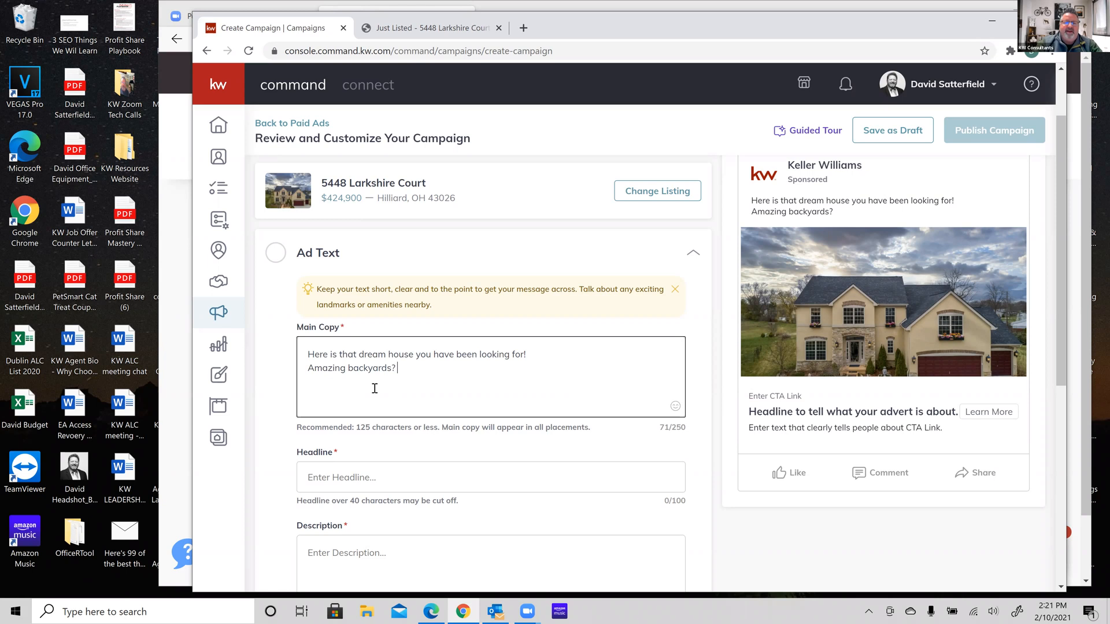
Put a ✅ after 'Amazing backyards?', then add 'Custom Firepit?' followed by another ✅
left_click(675, 407)
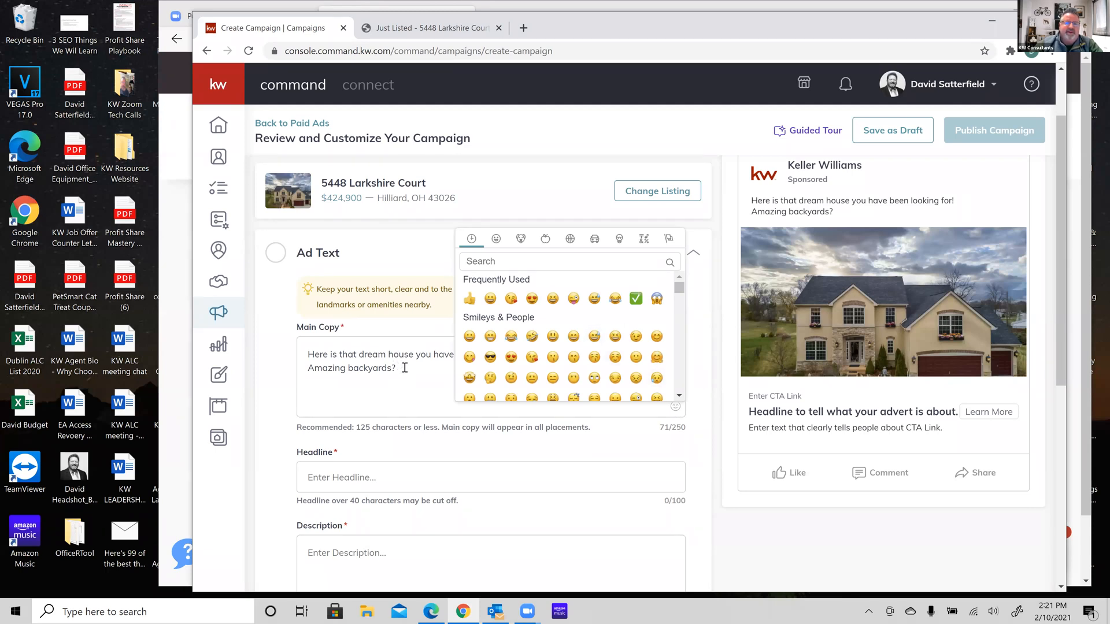
left_click(405, 368)
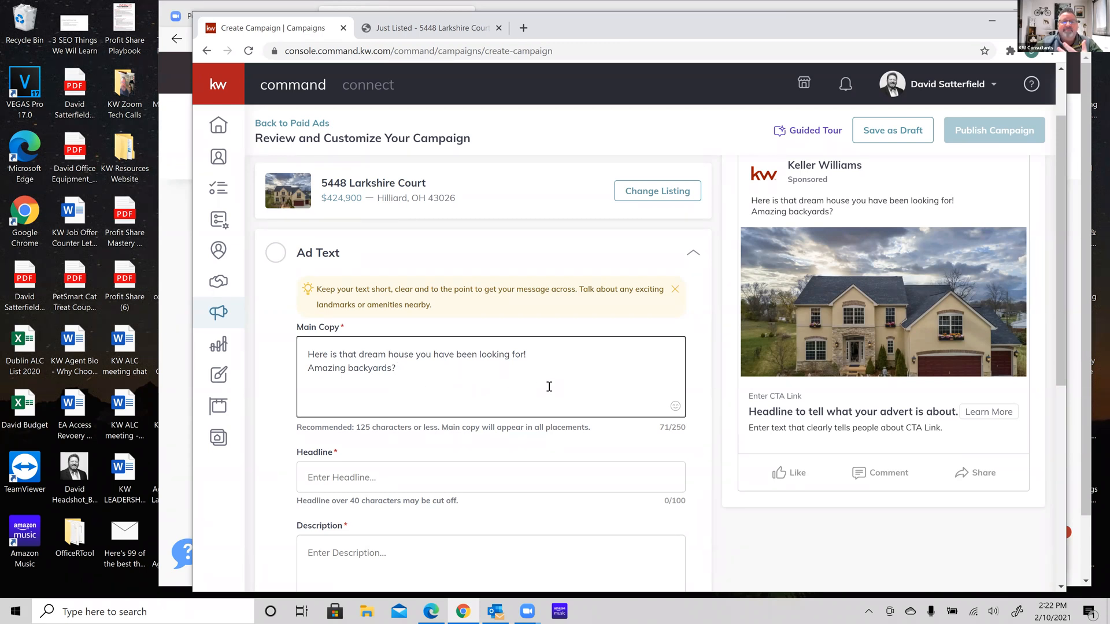
left_click(675, 406)
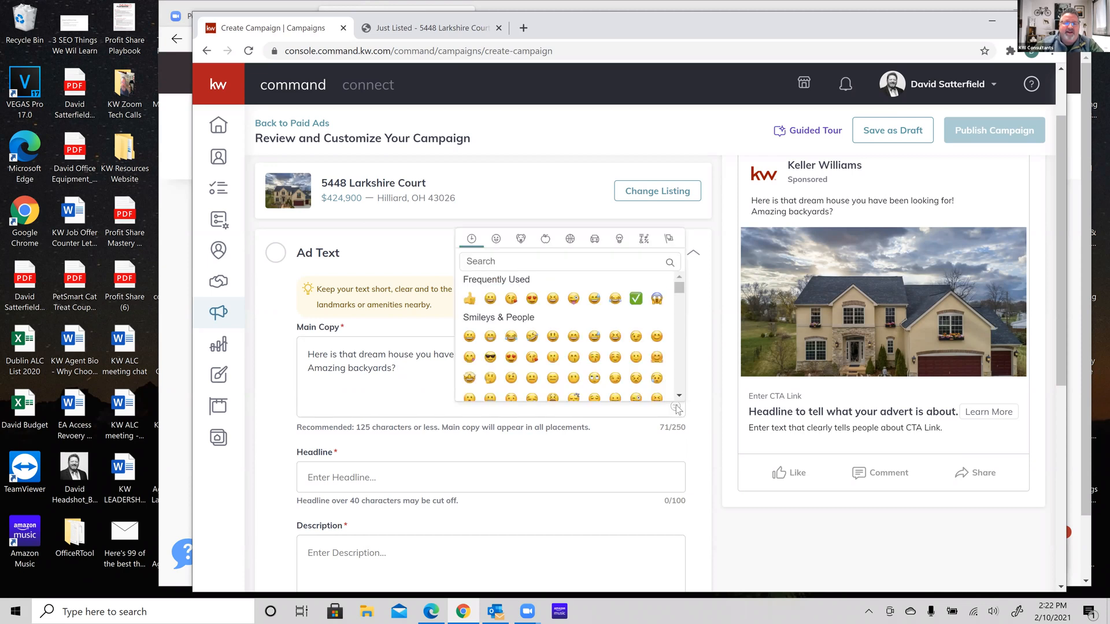
left_click(636, 299)
left_click(478, 378)
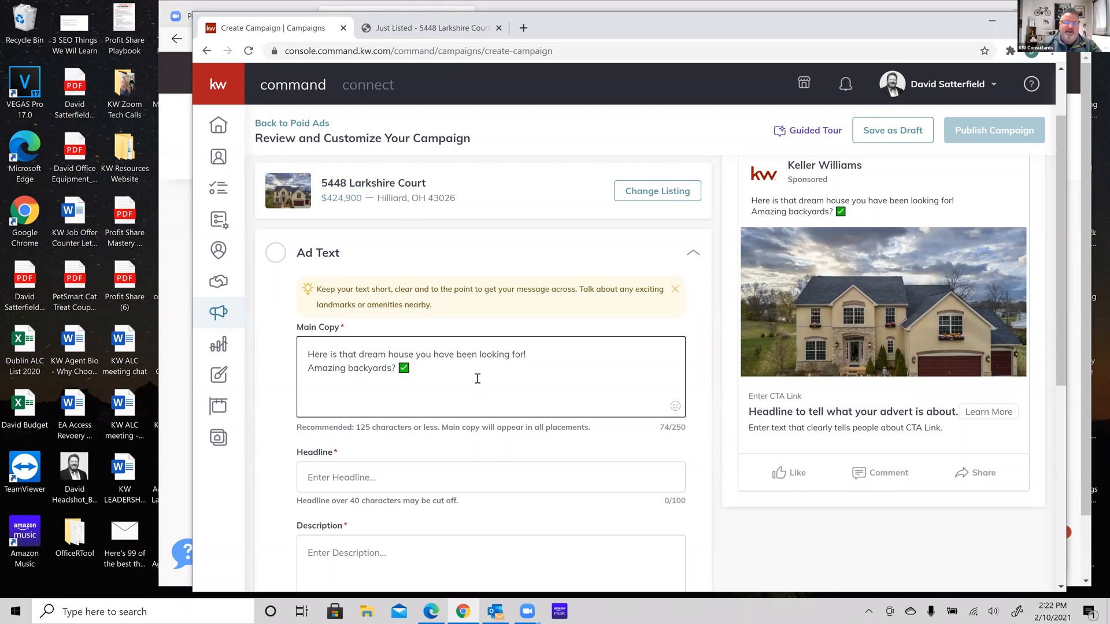
type("Custom Firepit?")
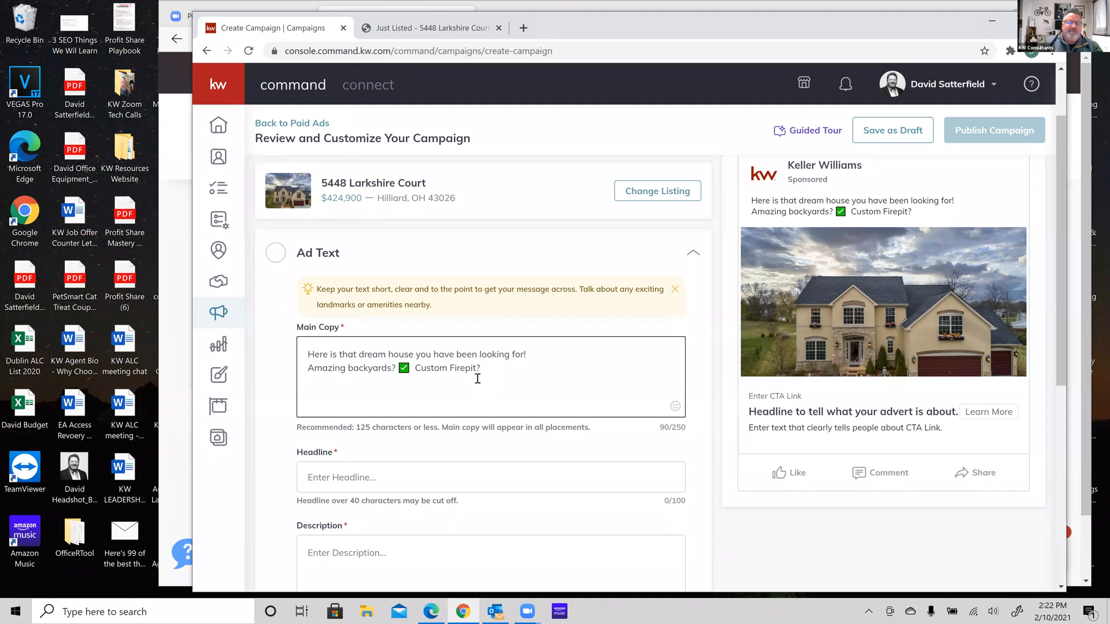
left_click(676, 407)
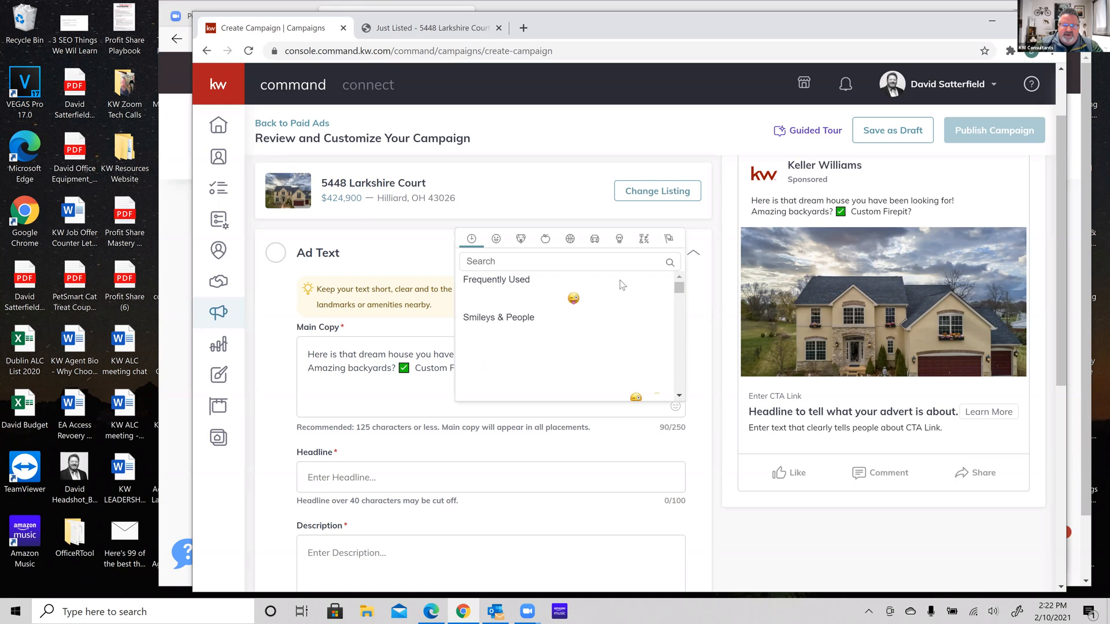
left_click(616, 299)
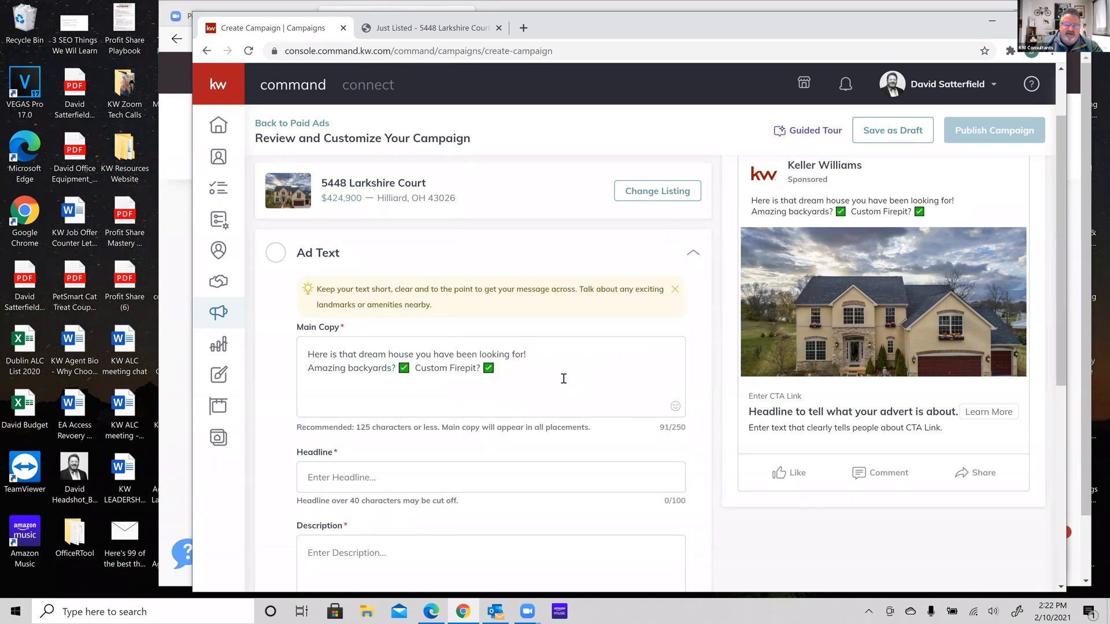
left_click(511, 366)
Add 'Marble Countertops?' followed by a ✅ check mark to the main copy
type("Mar be")
key("BackSpace")
key("BackSpace")
key("BackSpace")
type("ble ")
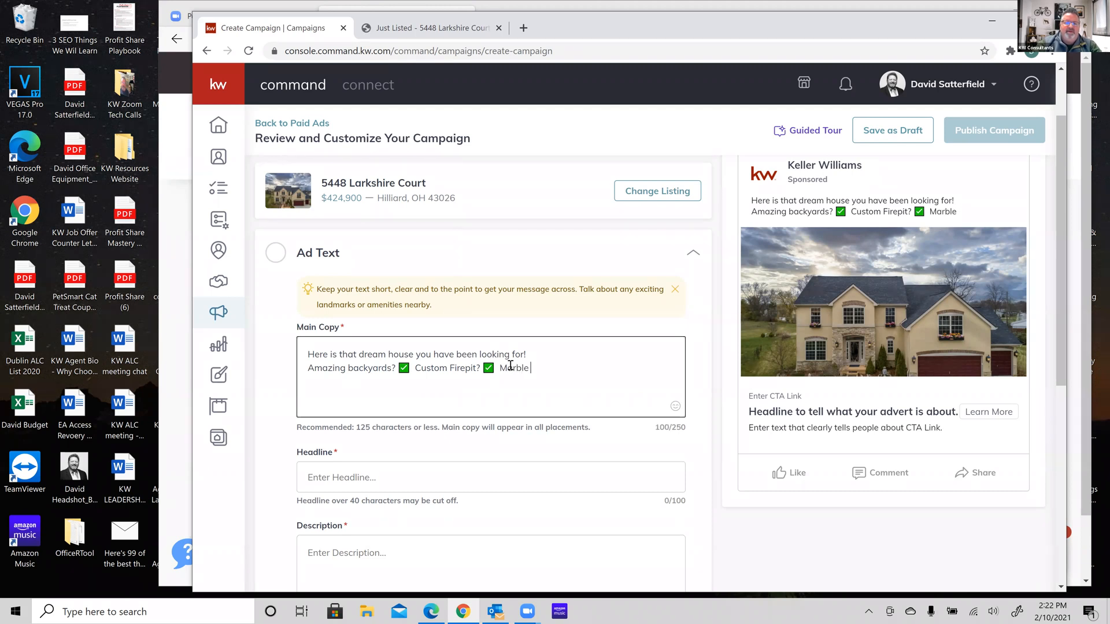
type("Countertop")
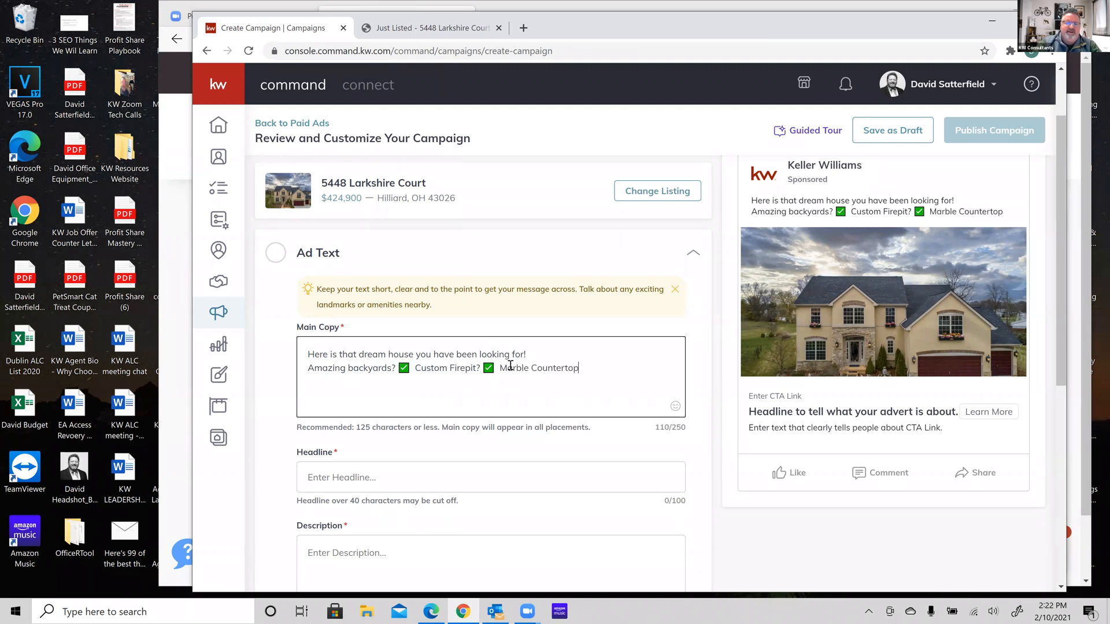
type("s?")
left_click(674, 407)
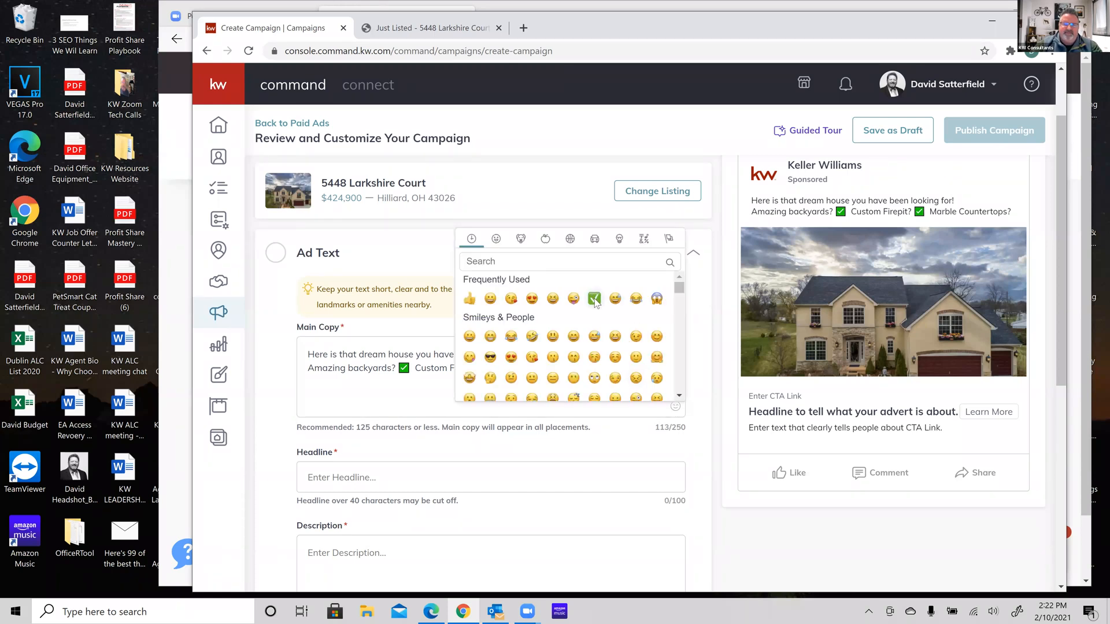
left_click(594, 299)
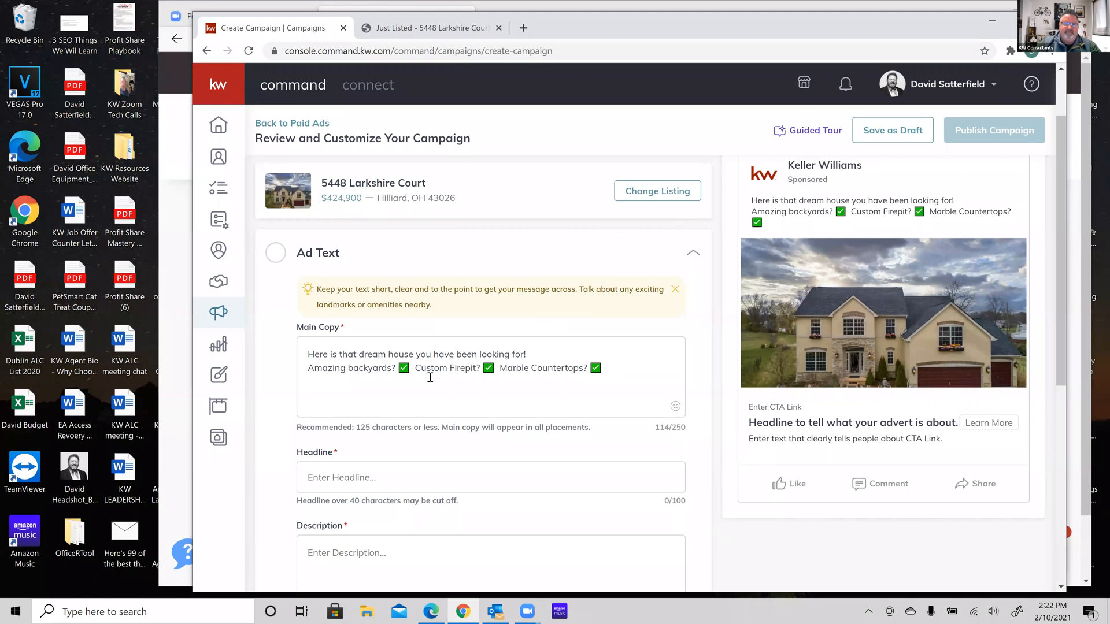
left_click(328, 372)
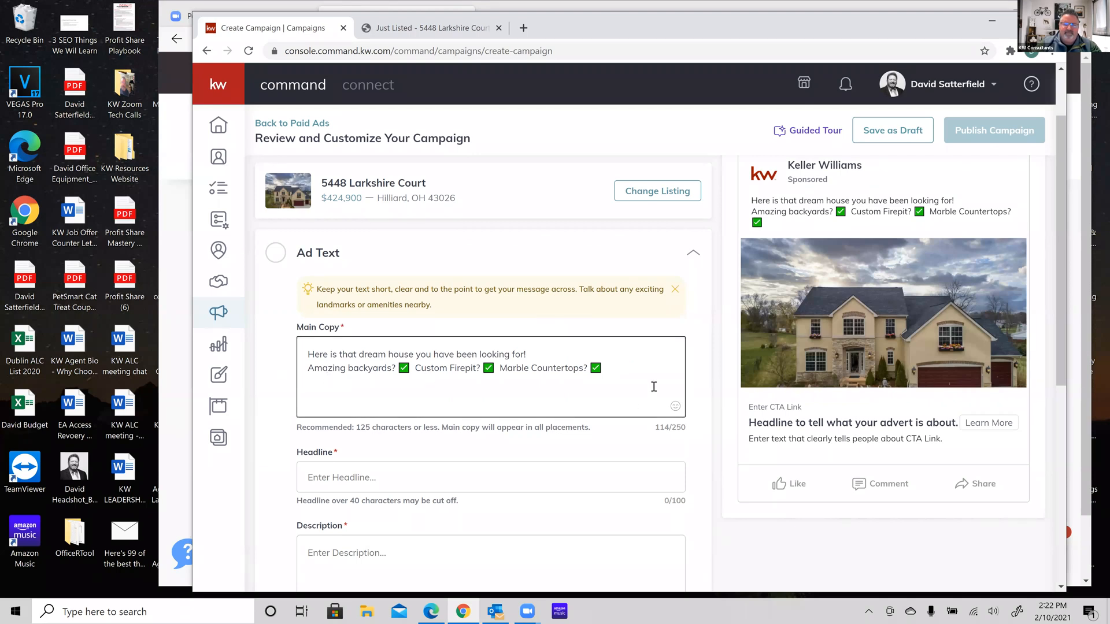
left_click(625, 368)
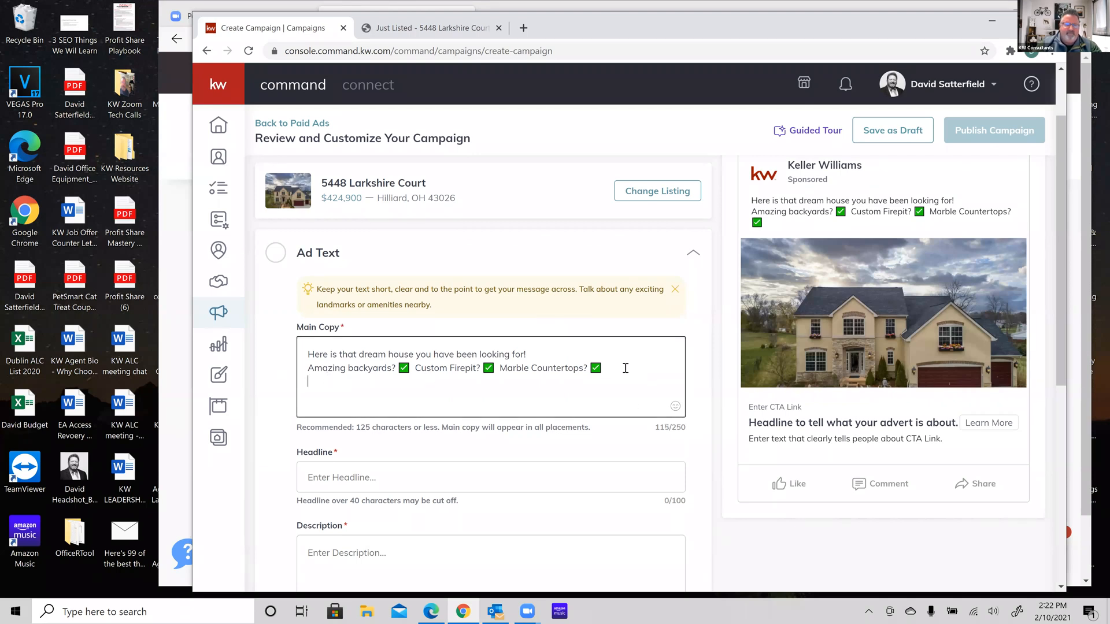
Add 'Skylights?' and 'Multi-Car Garage?' to the main copy, each followed by a ✅
type("Skylights?")
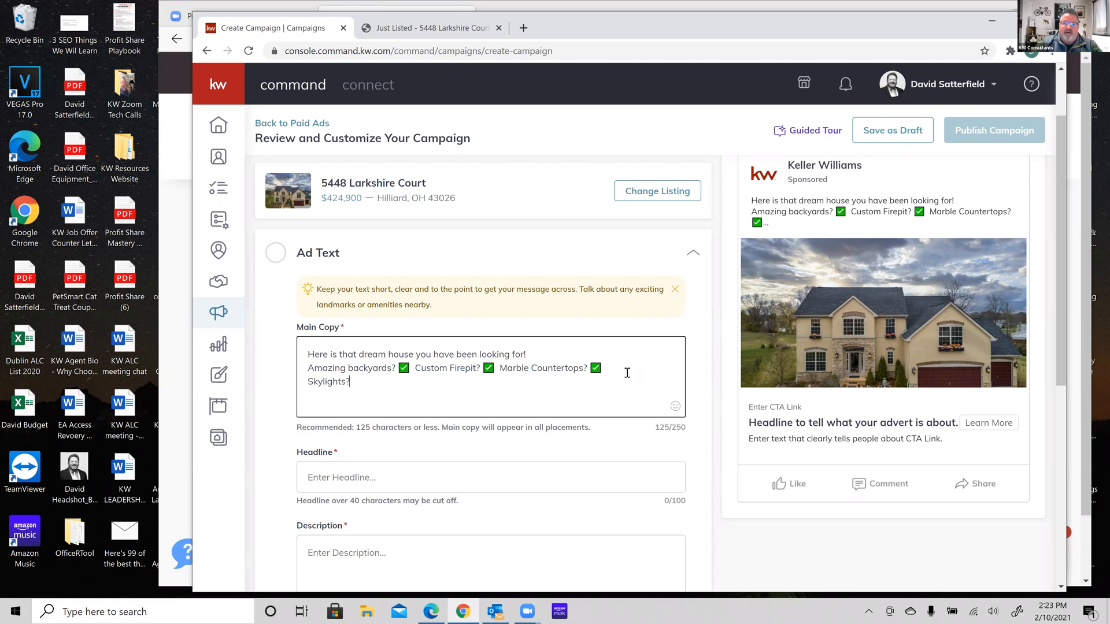
left_click(676, 407)
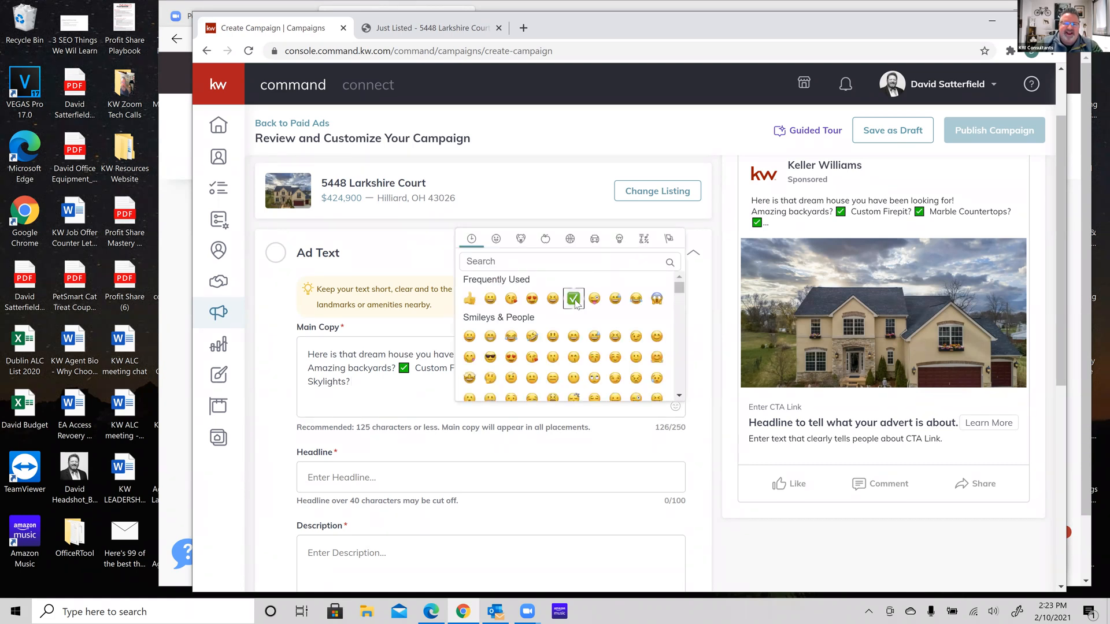
left_click(574, 298)
left_click(383, 379)
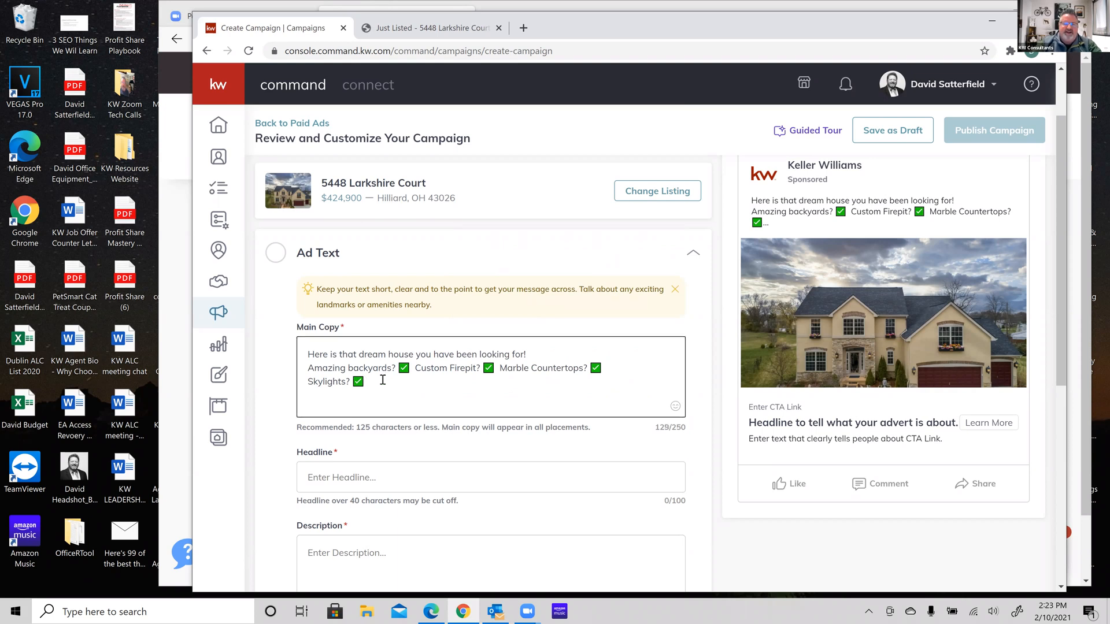
type("Multi-Car Garage?")
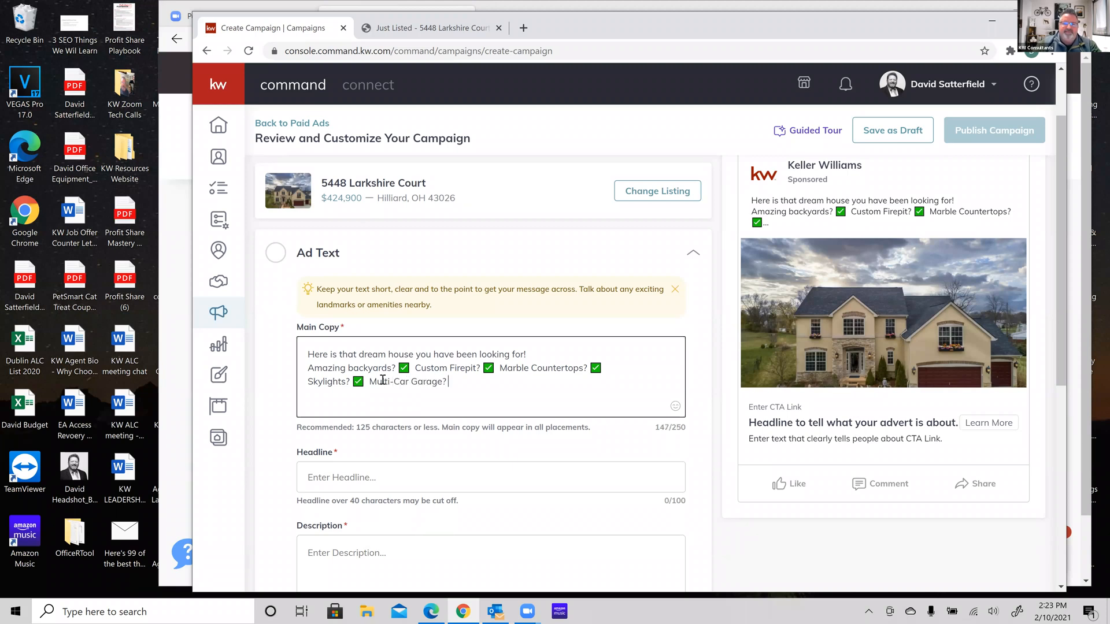
left_click(674, 406)
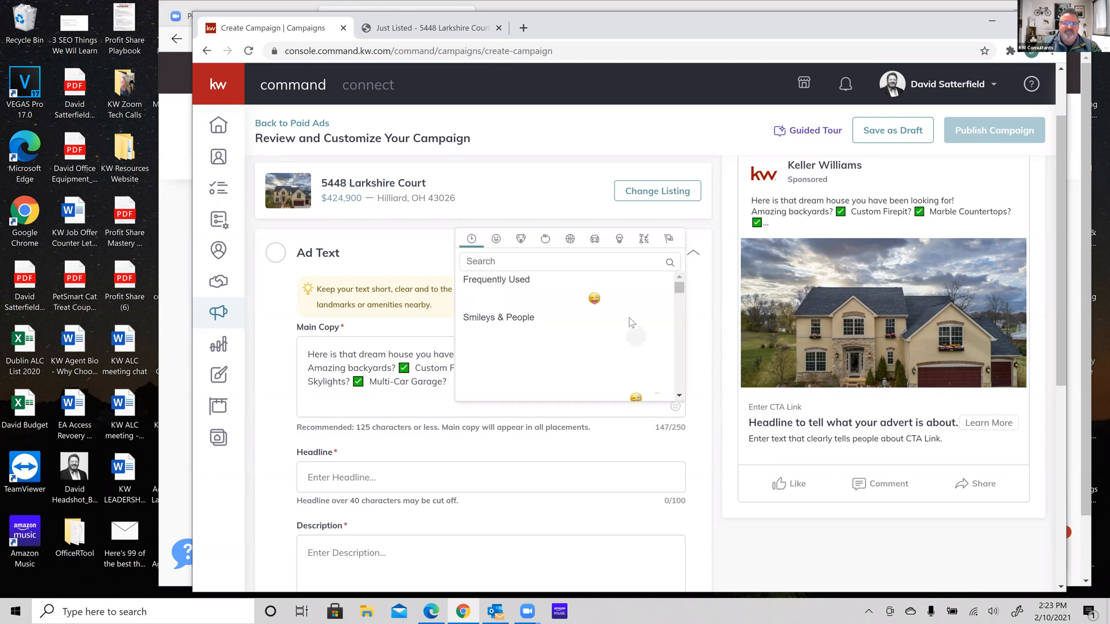
left_click(554, 299)
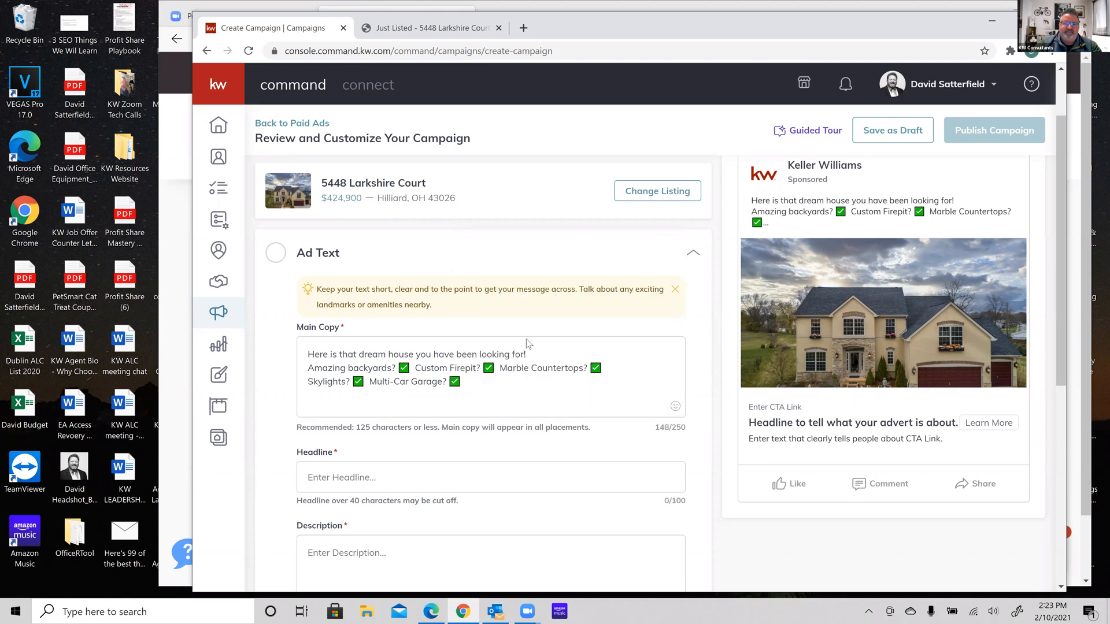
left_click(497, 386)
Add 'Family Friendly Neighborhood?' with a ✅ and the closing line 'Please click link below to view full house information!'
type("Family Friendly")
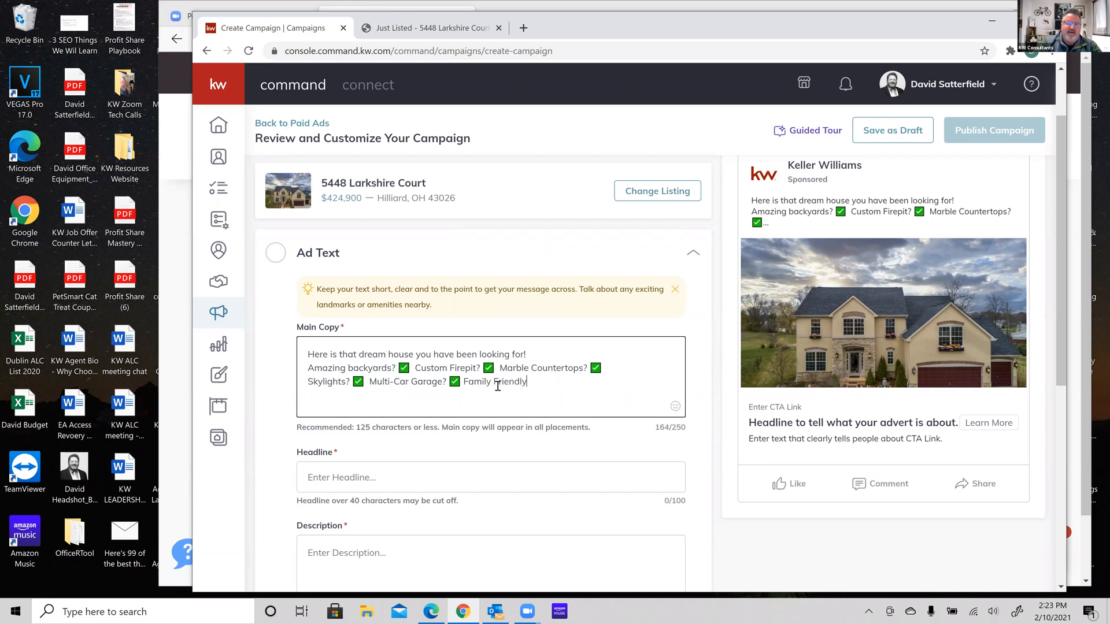
type(" Neighbord")
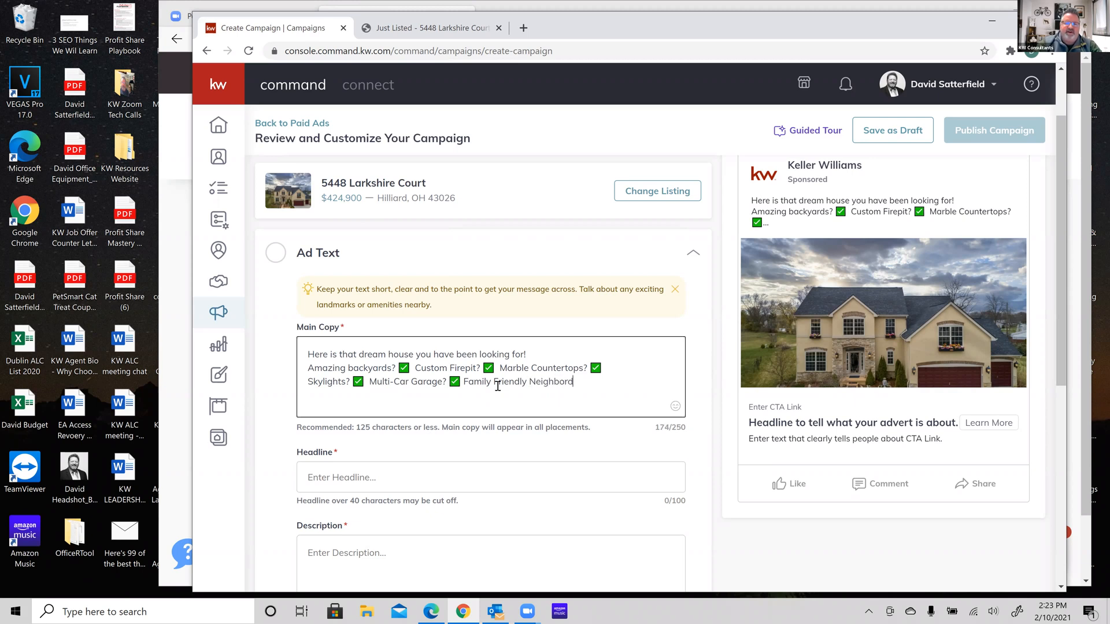
key("BackSpace")
type("hood")
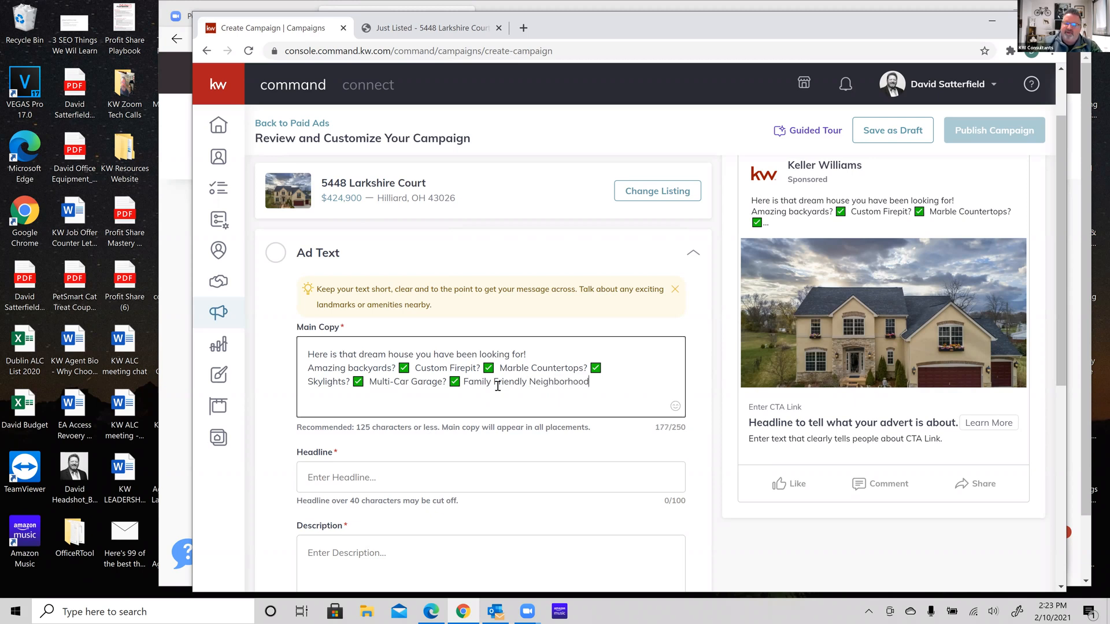
type(">")
type("?")
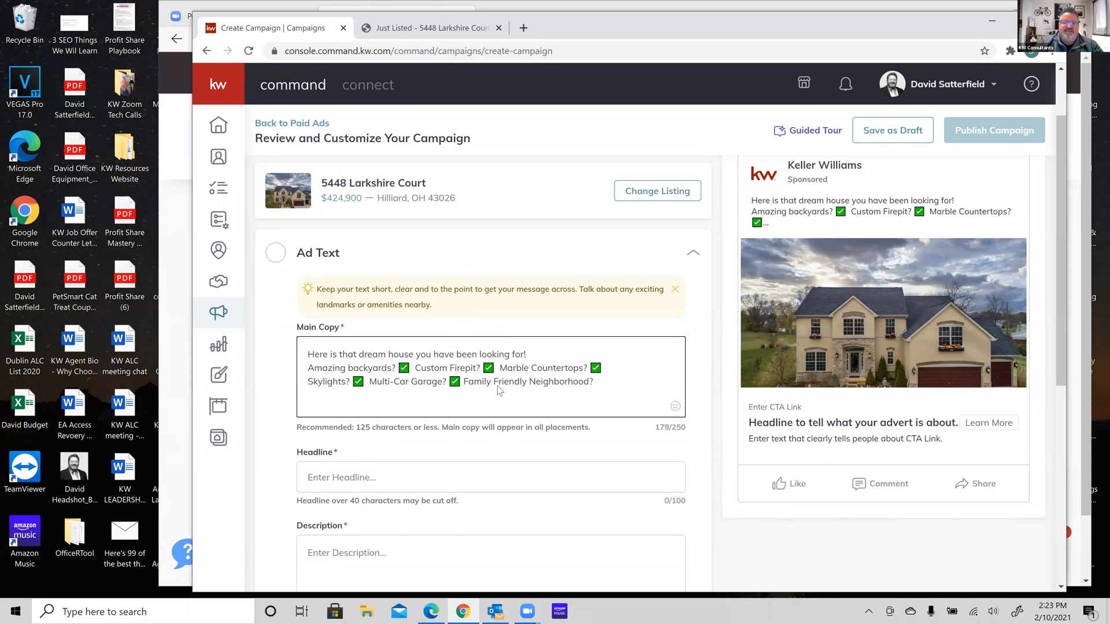
left_click(675, 407)
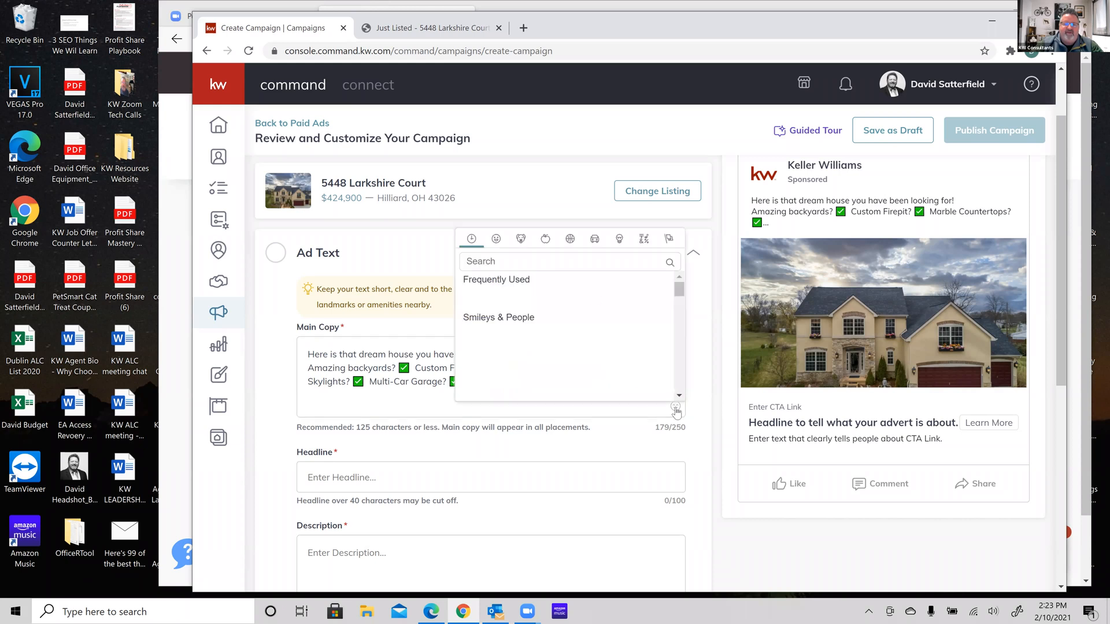
left_click(532, 298)
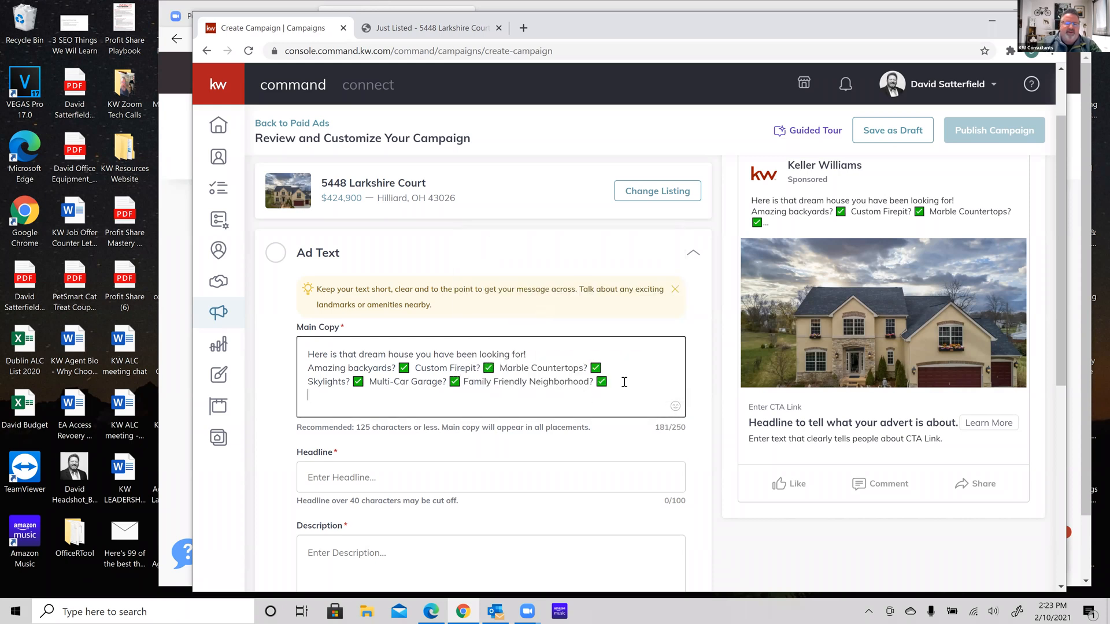
type("Please")
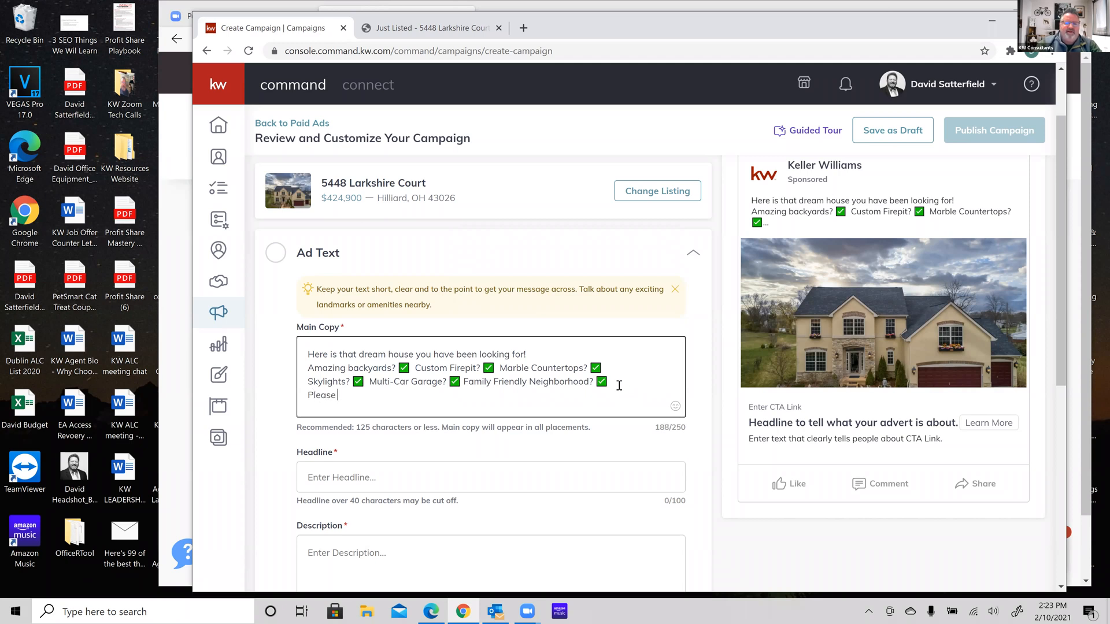
type(" click ")
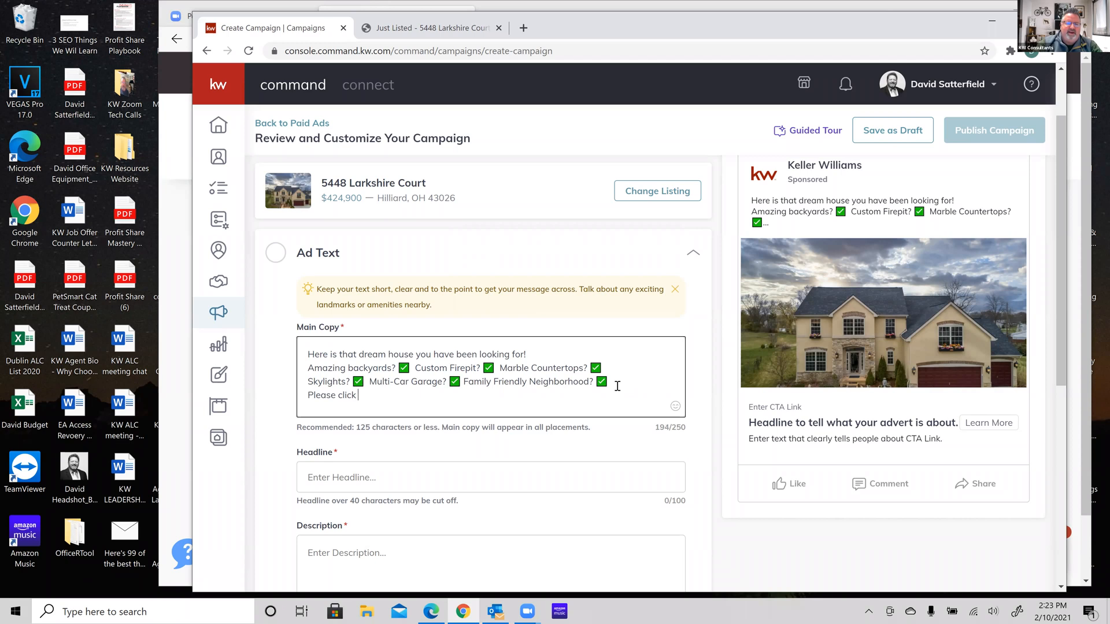
type("link below to view full house ")
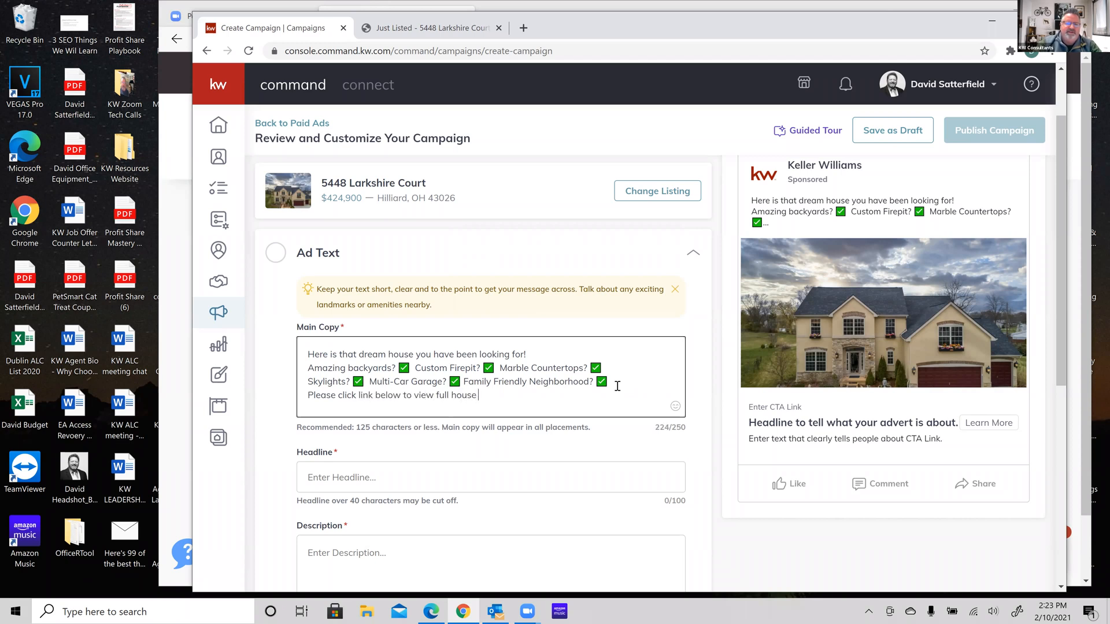
type("information!")
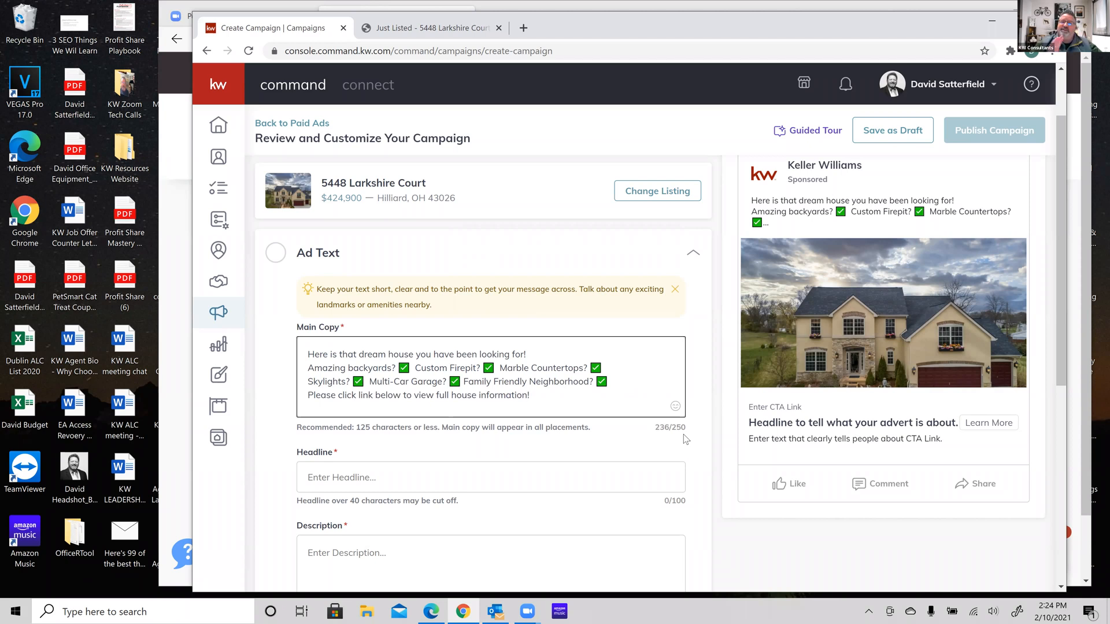
left_click(404, 475)
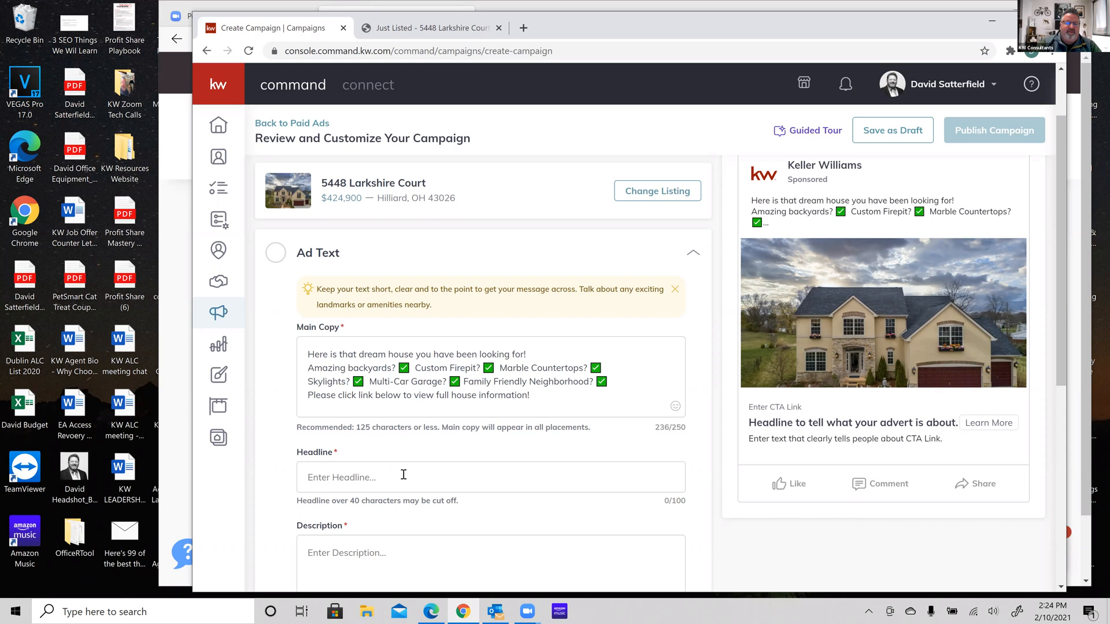
Set the headline to 'Please use link below for more photos, description, and to schedule your private tour today!'
type("CLI")
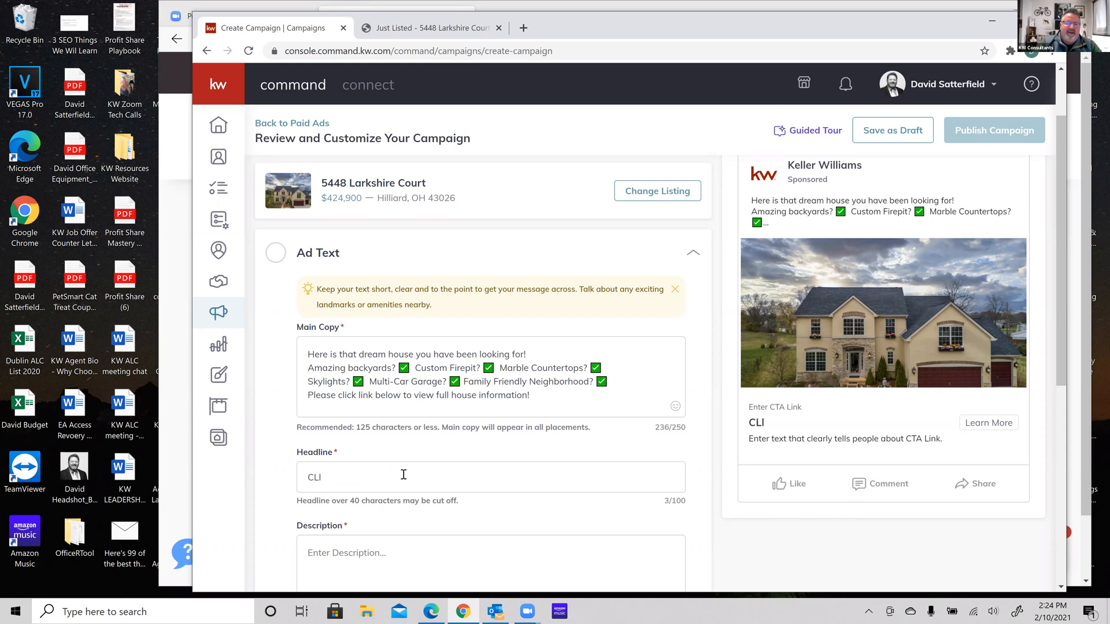
key("BackSpace")
type("li")
key("BackSpace")
key("BackSpace")
key("BackSpace")
type("PLease")
key("BackSpace")
key("BackSpace")
key("BackSpace")
key("BackSpace")
type("Please ")
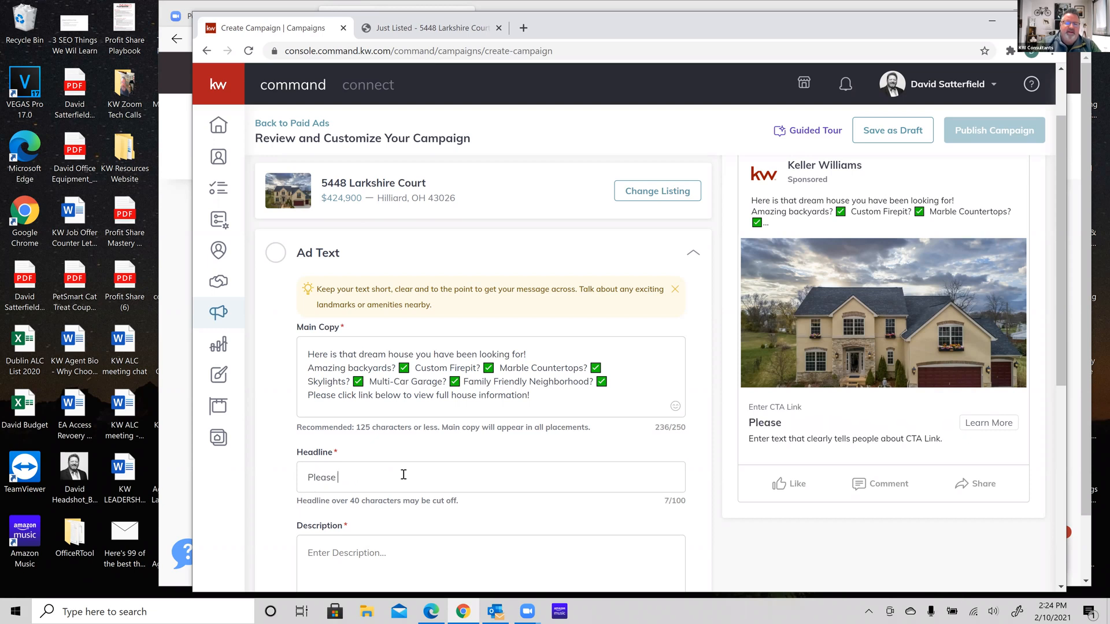
type("use link be")
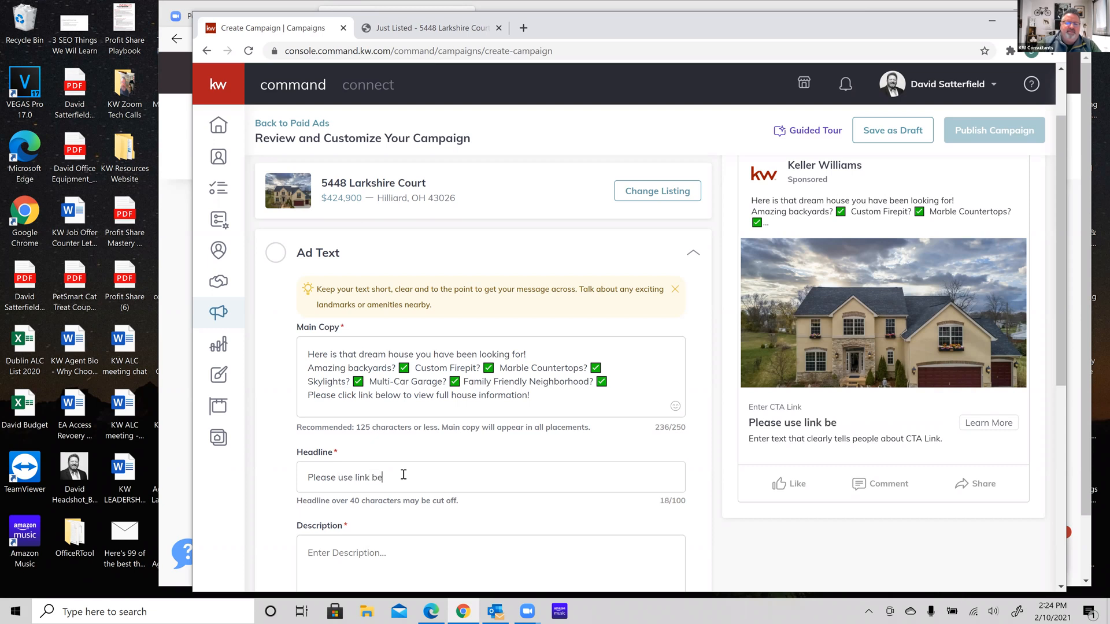
type("low for more photos, de")
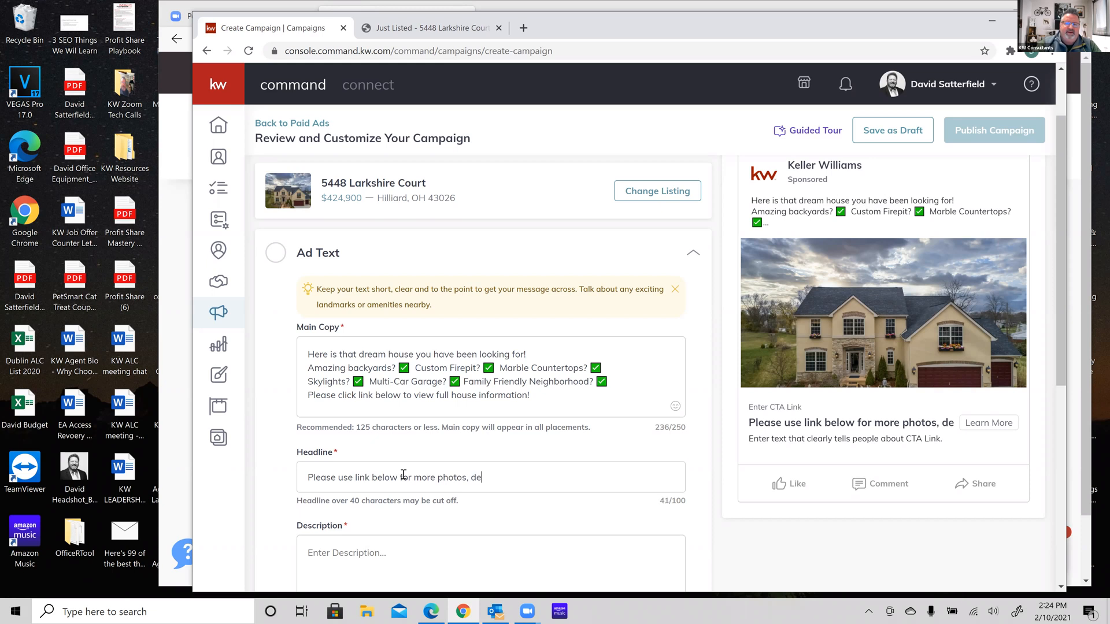
type("scription, and")
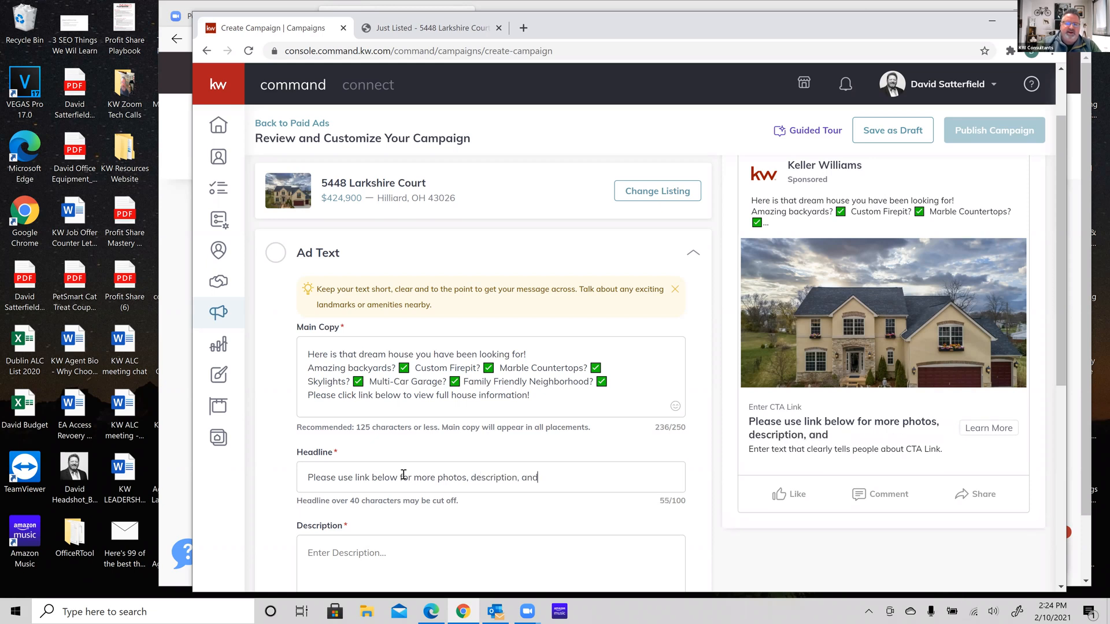
type(" to schedule")
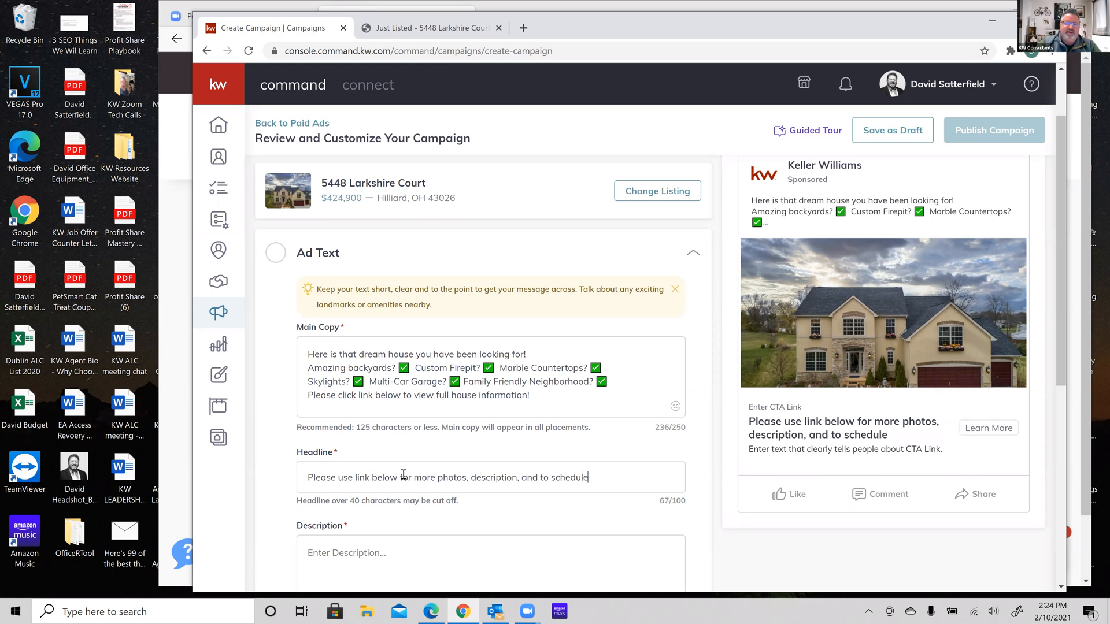
type(" your private ")
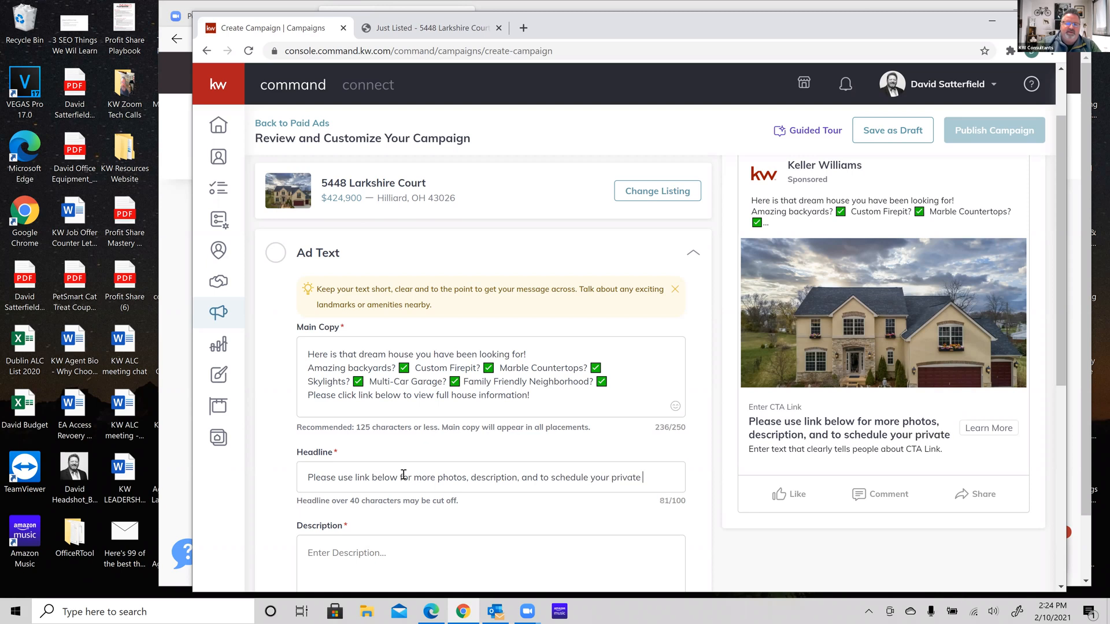
type("tour today!")
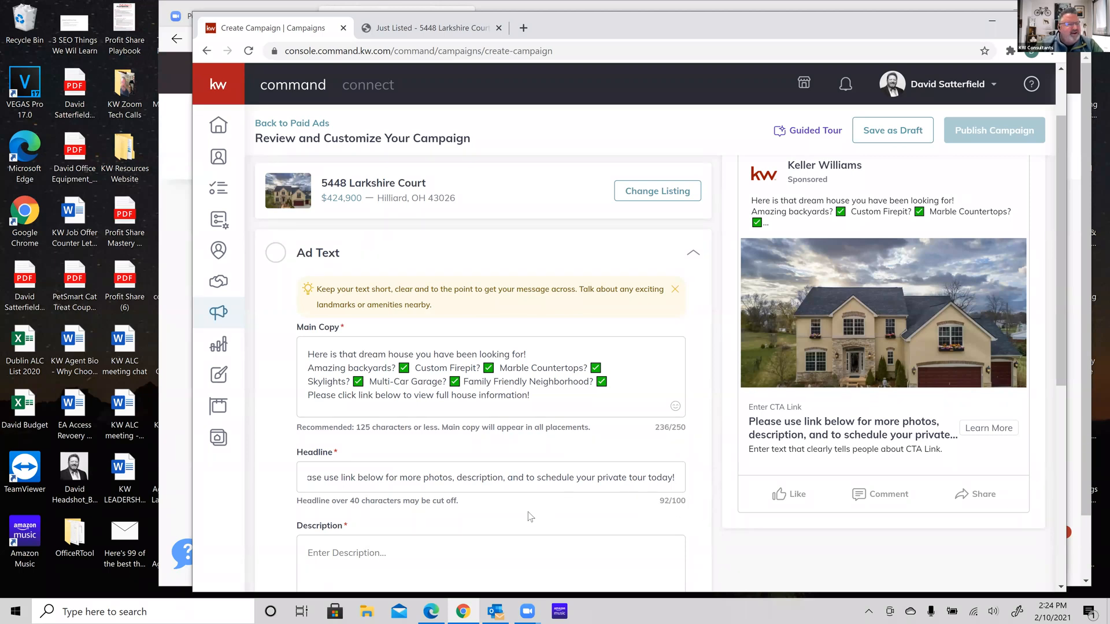
scroll(531, 516, "down", 4)
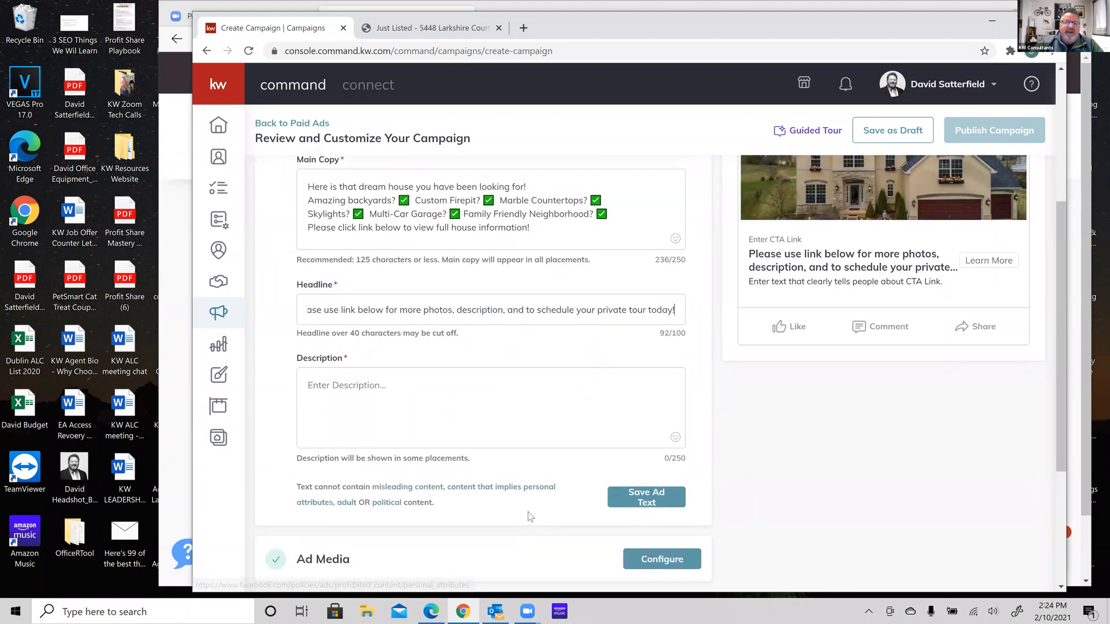
scroll(528, 512, "up", 3)
scroll(529, 513, "up", 1)
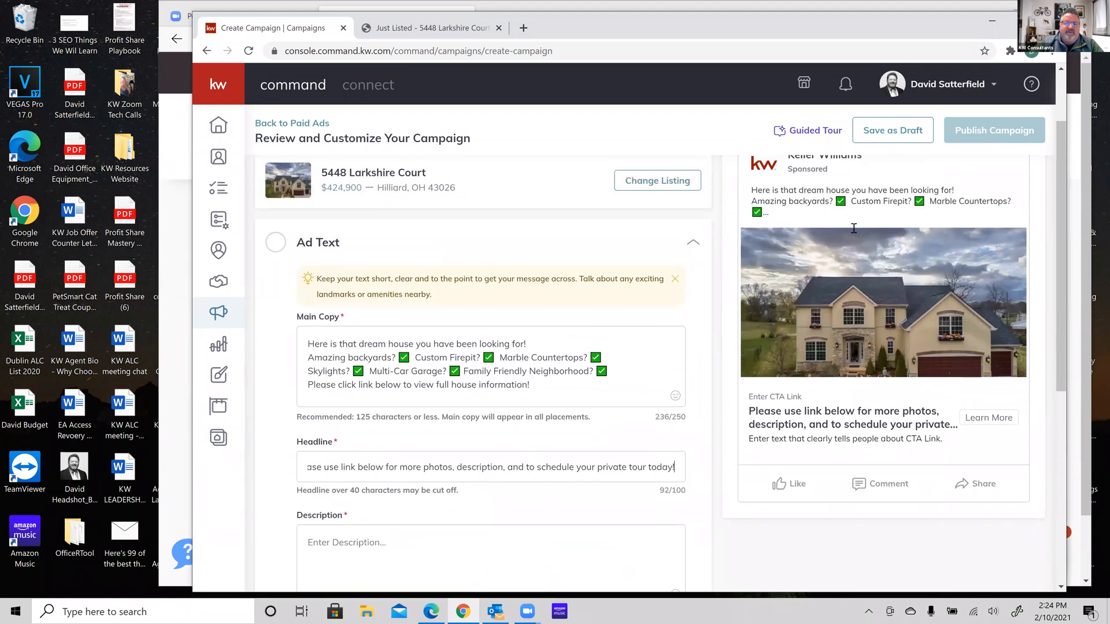
scroll(868, 252, "up", 1)
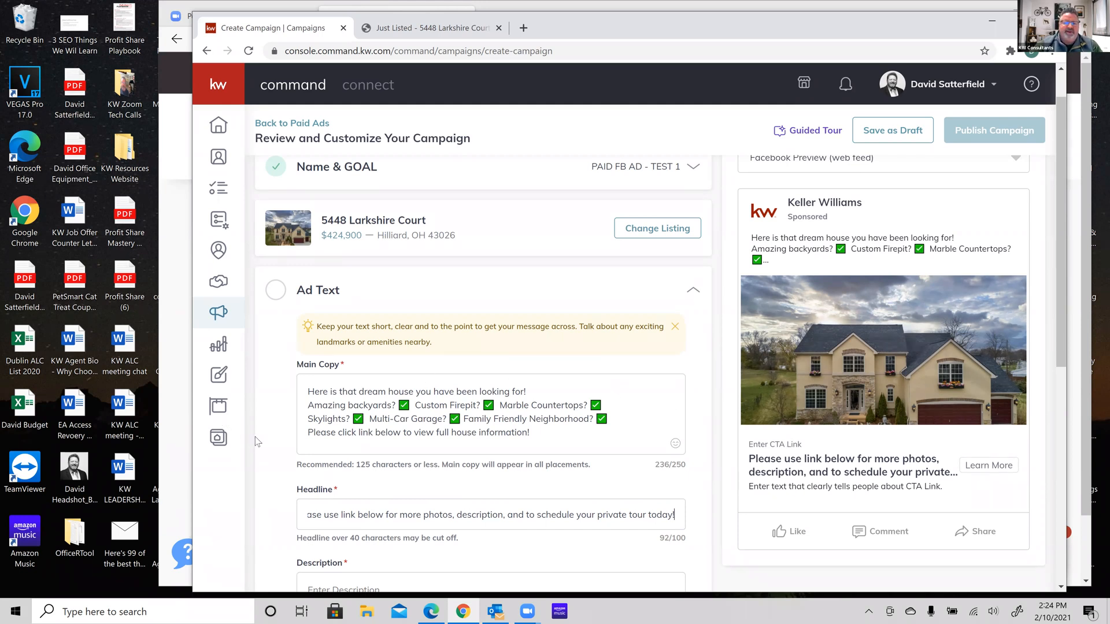
scroll(271, 457, "down", 3)
left_click(352, 426)
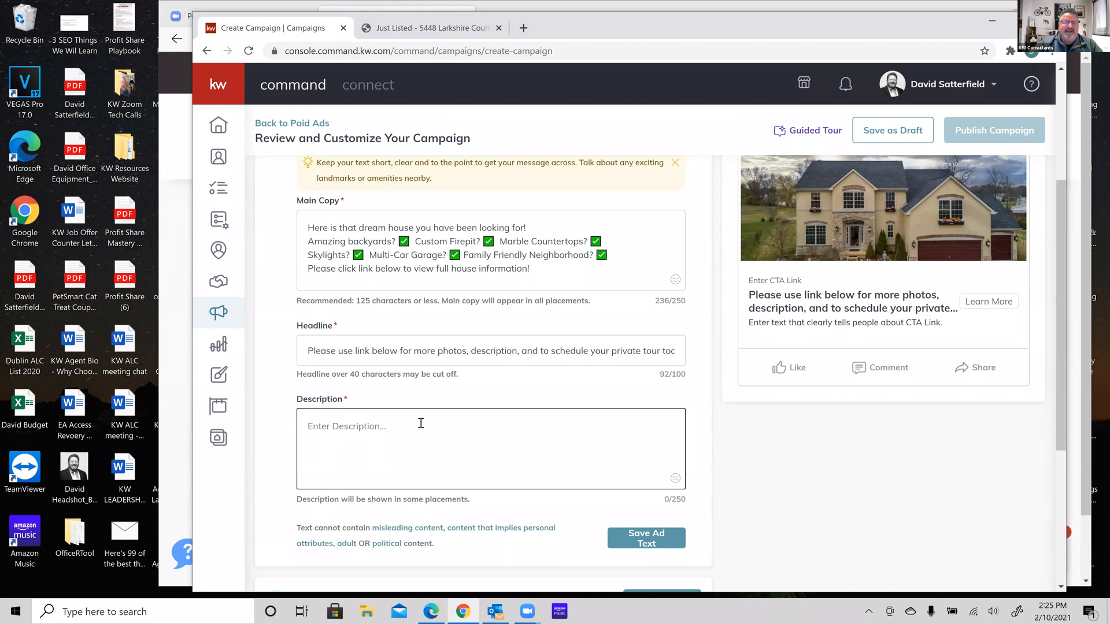
scroll(270, 468, "down", 3)
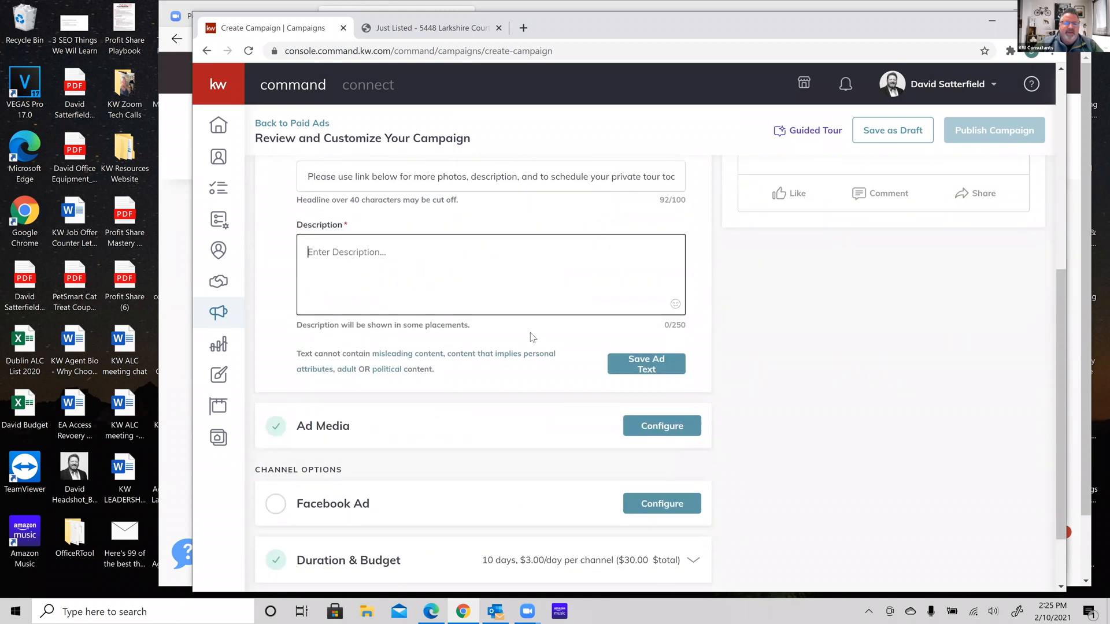
scroll(544, 318, "down", 2)
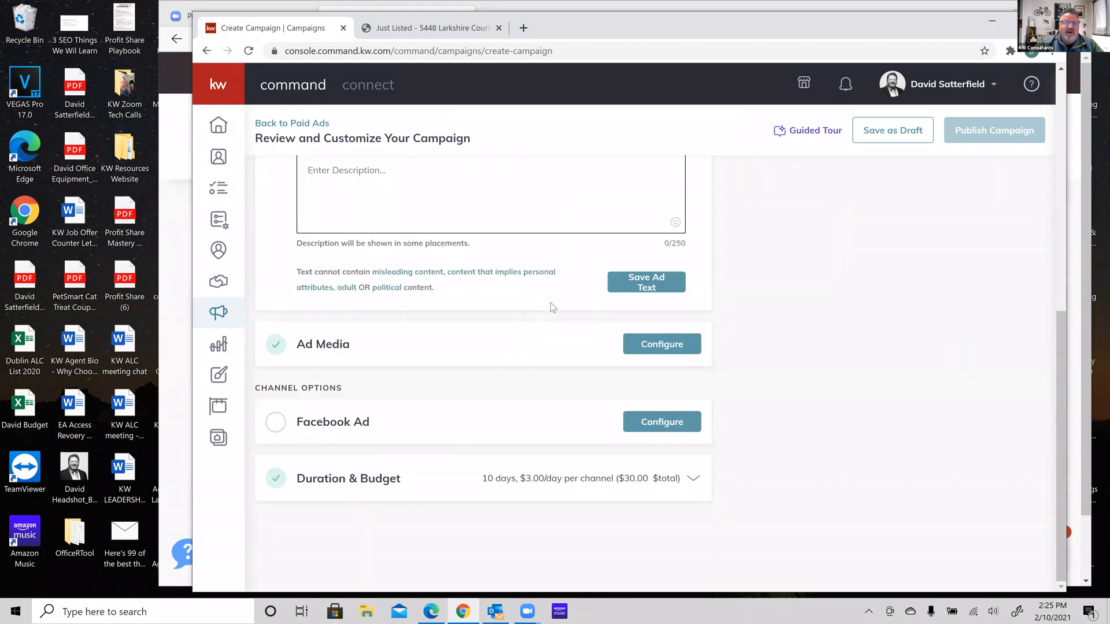
Open the Ad Media settings and start adding another image to the ad
left_click(671, 346)
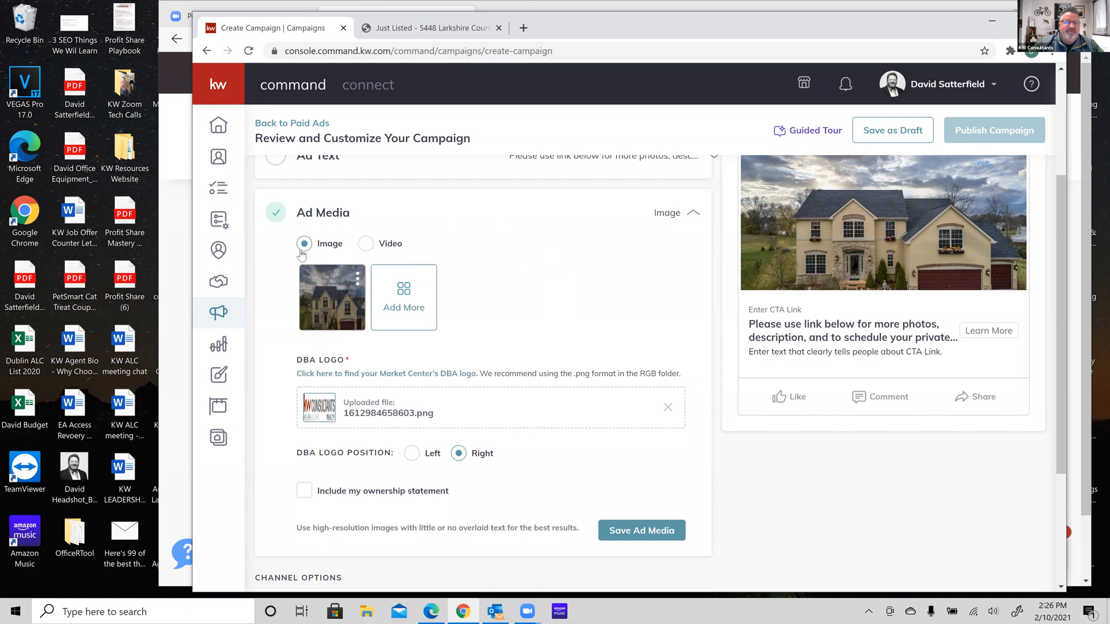
left_click(405, 294)
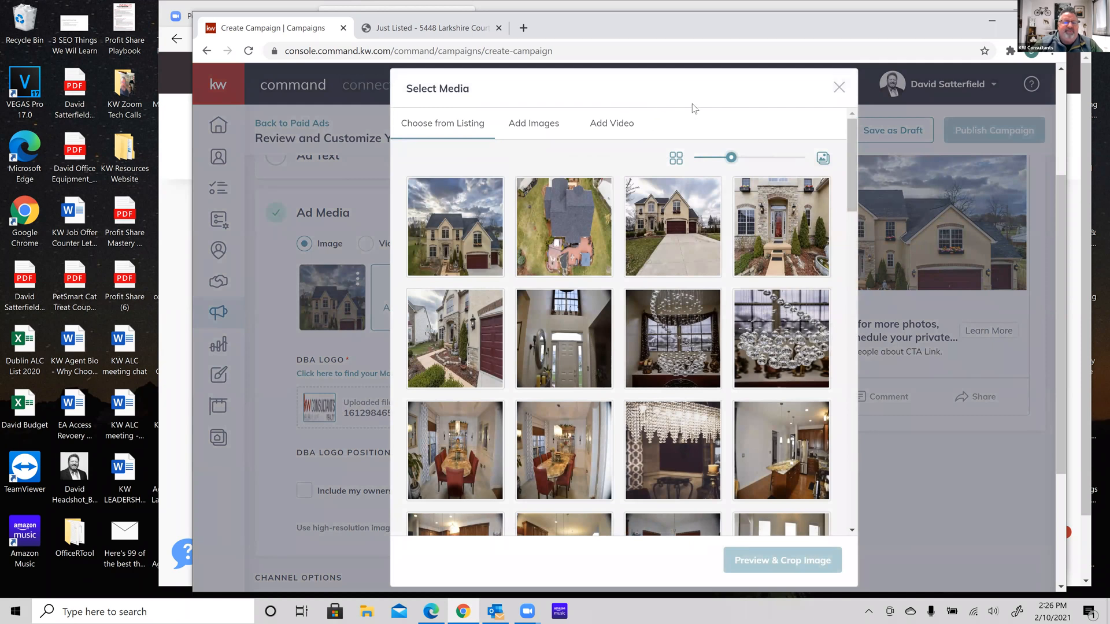
In Select Media, choose Add Images with the Upload Image(s) option for own JPEG or PNG files
scroll(560, 301, "down", 7)
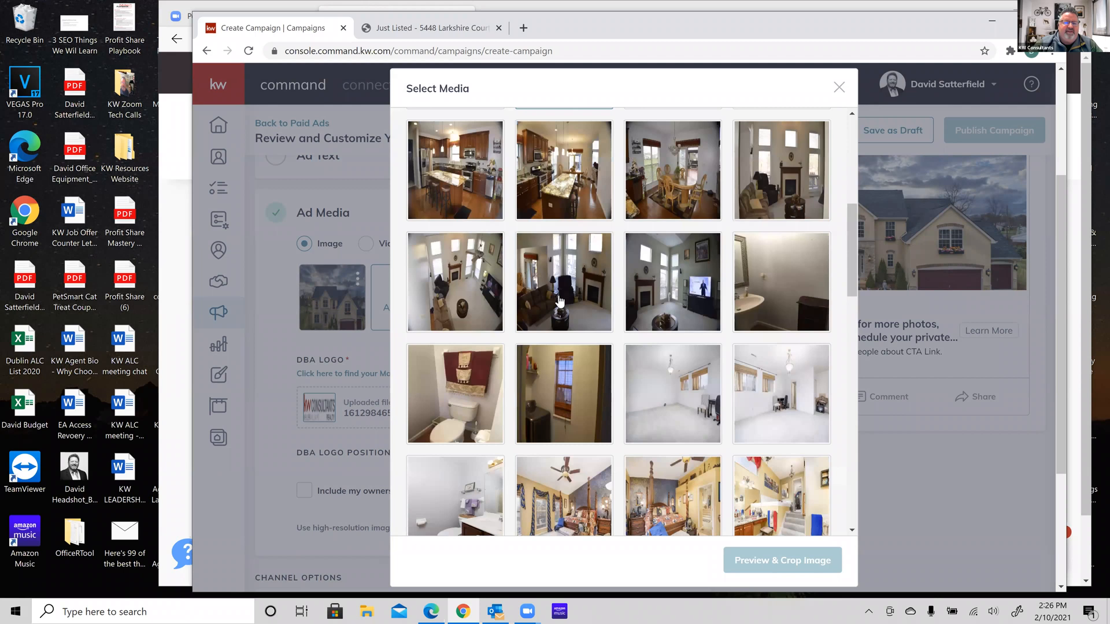
scroll(560, 301, "down", 12)
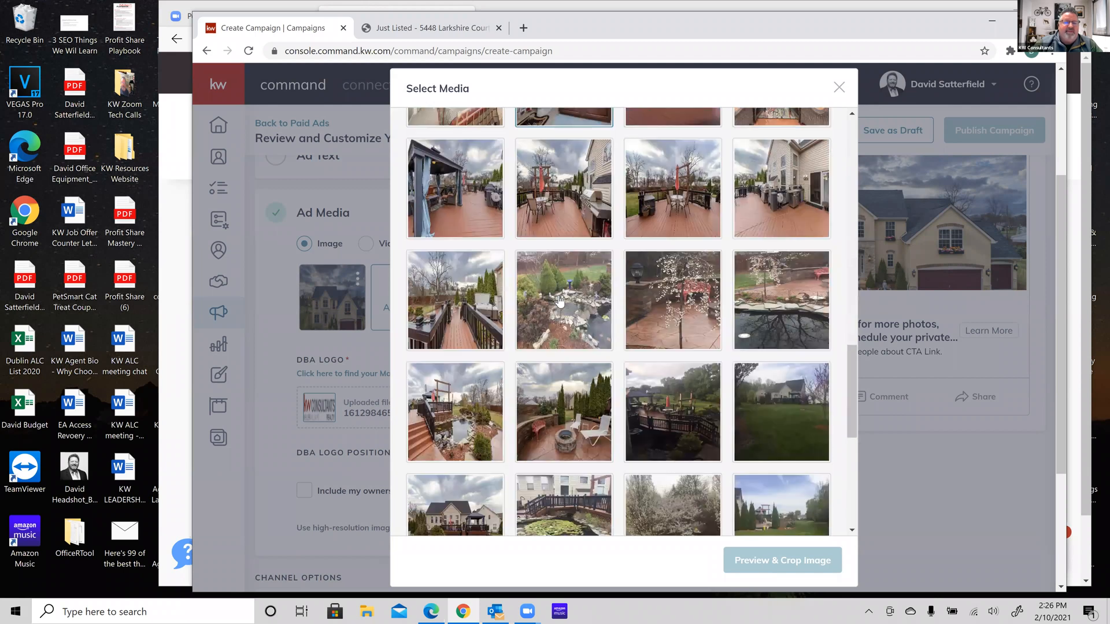
scroll(792, 246, "up", 3)
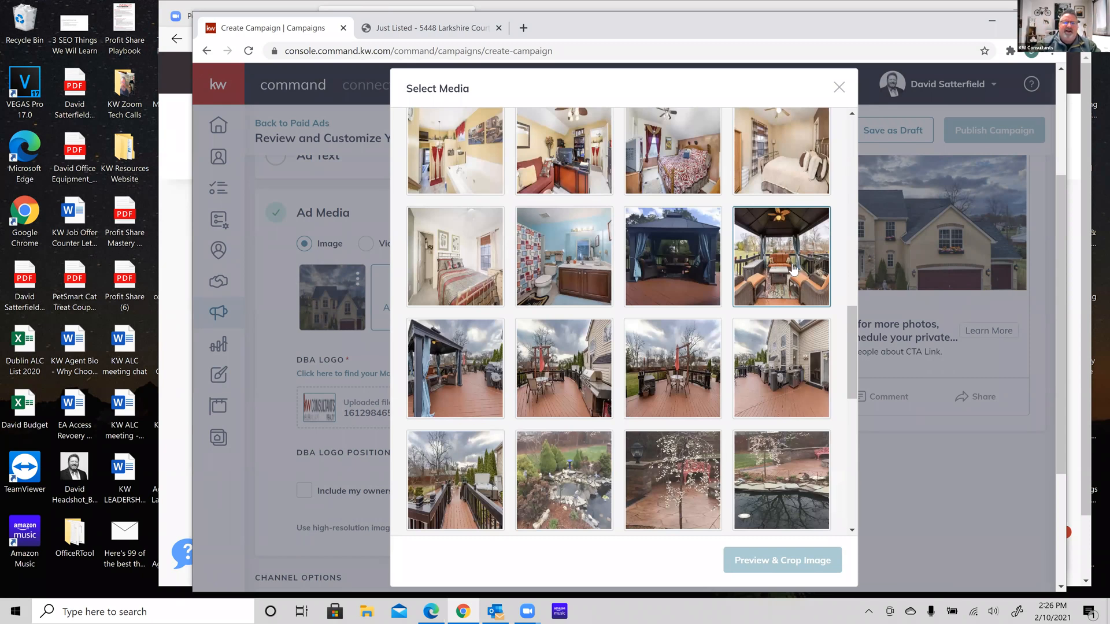
scroll(794, 270, "up", 1)
scroll(794, 270, "up", 10)
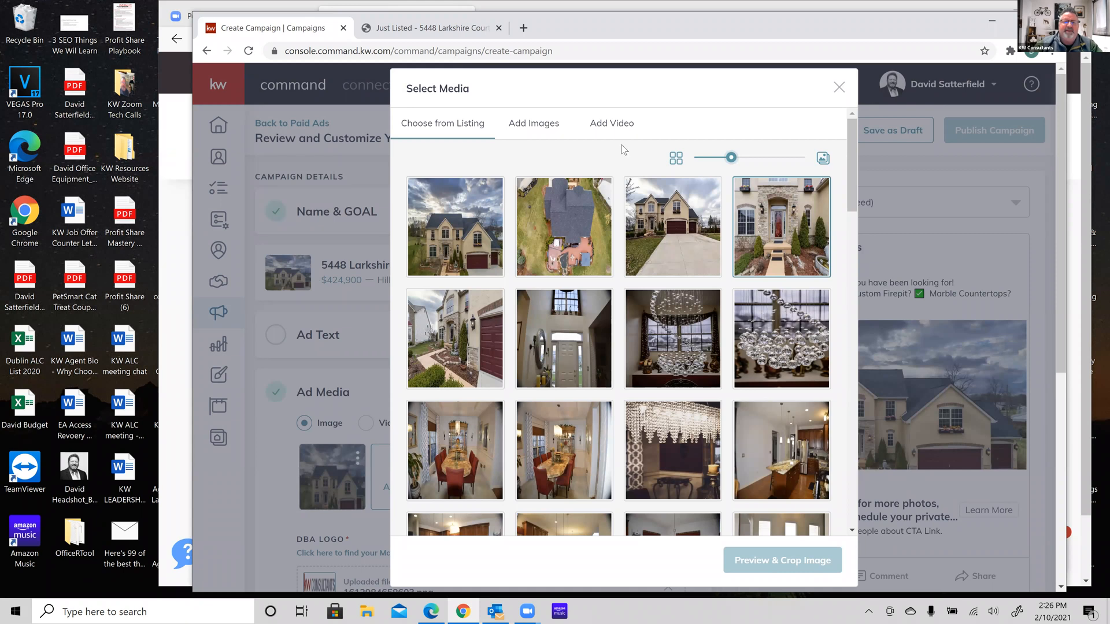
left_click(613, 124)
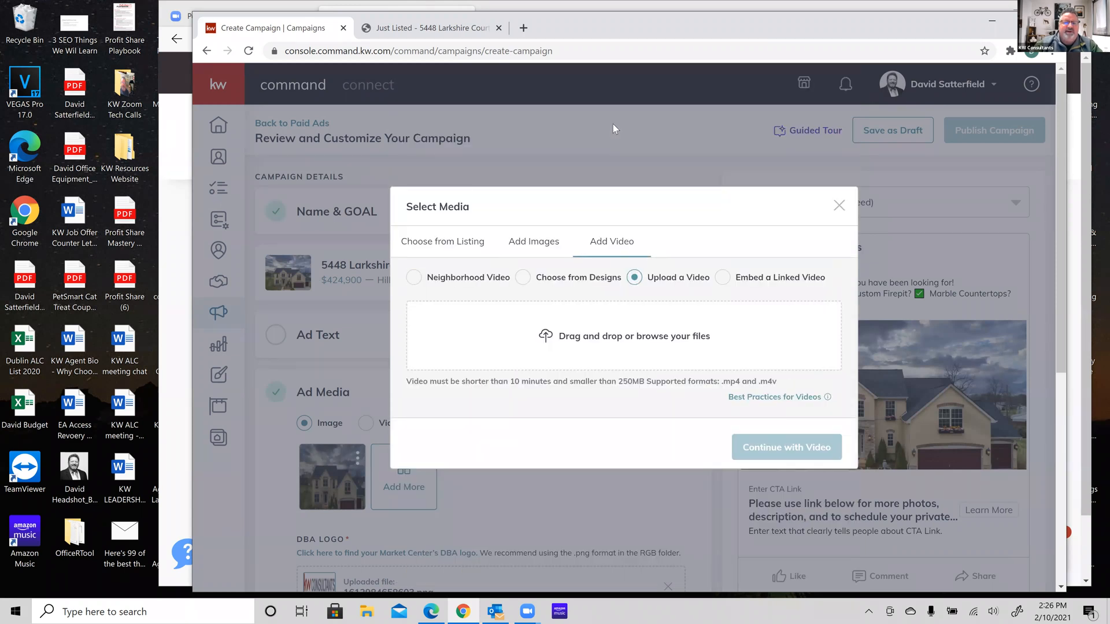
left_click(525, 243)
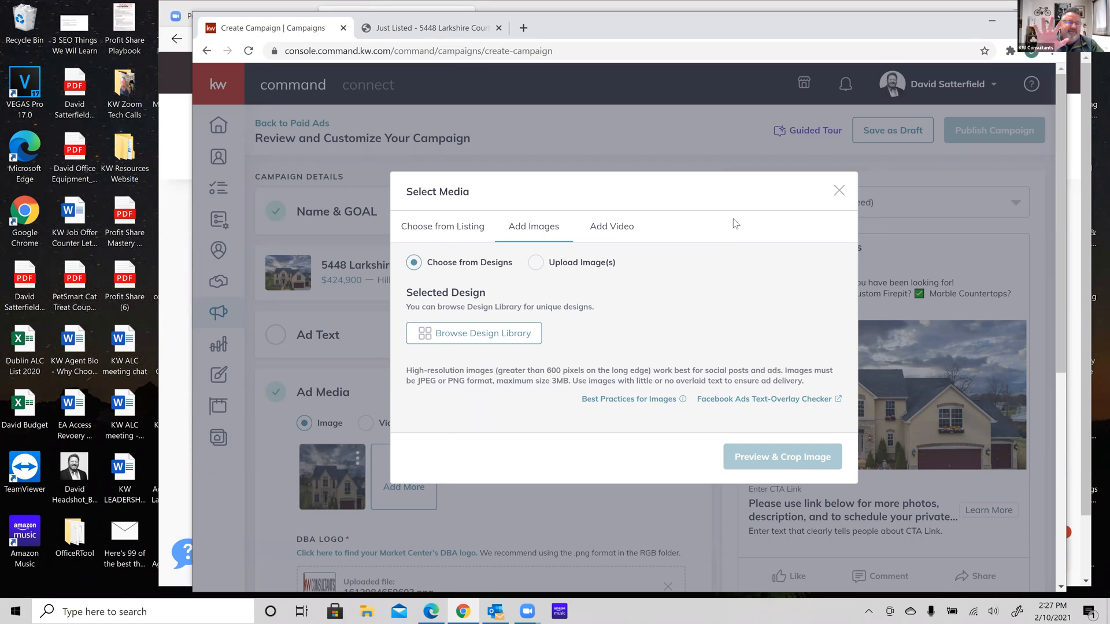
left_click(535, 265)
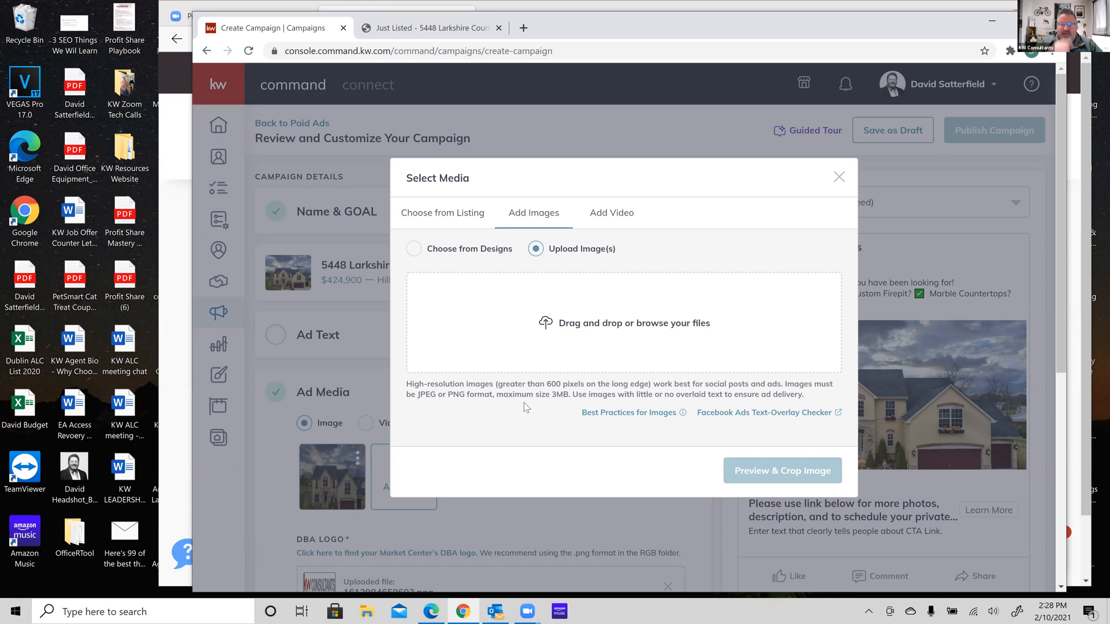
Upload the design practice Just Listed kitchen image from Desktop > Facebook Ad Photos, crop it, and save it to Ad Media
left_click(612, 324)
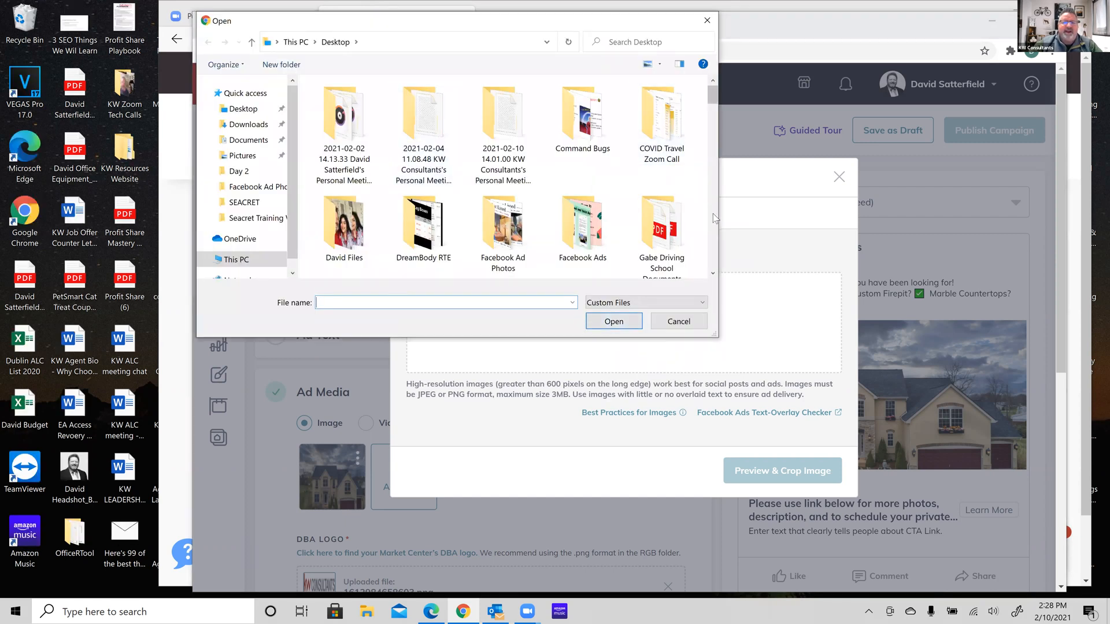
double_click(596, 226)
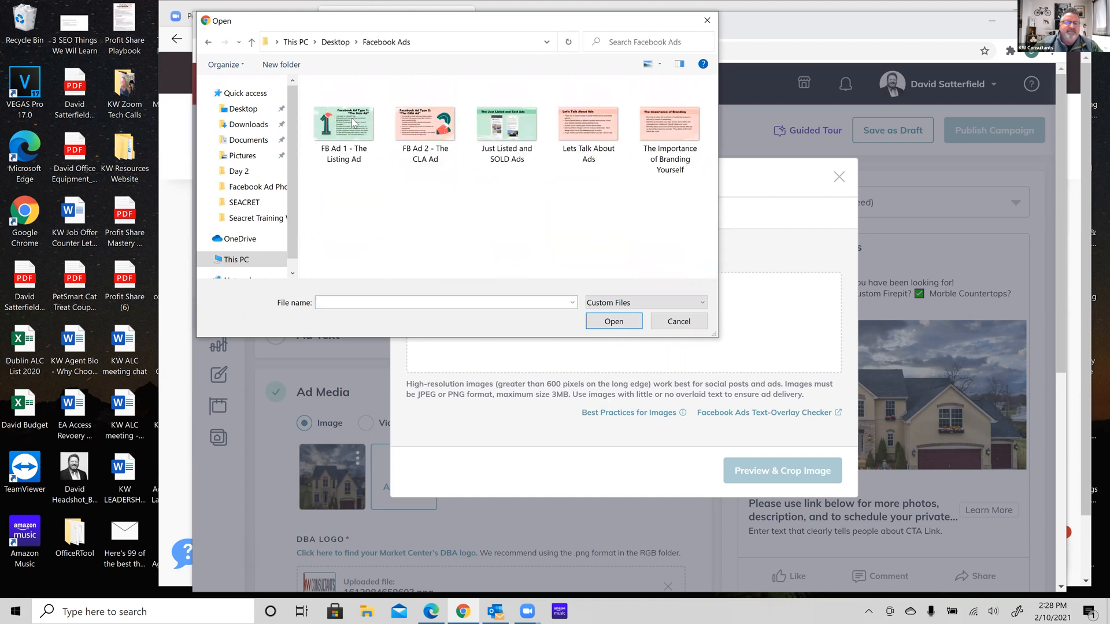
left_click(209, 42)
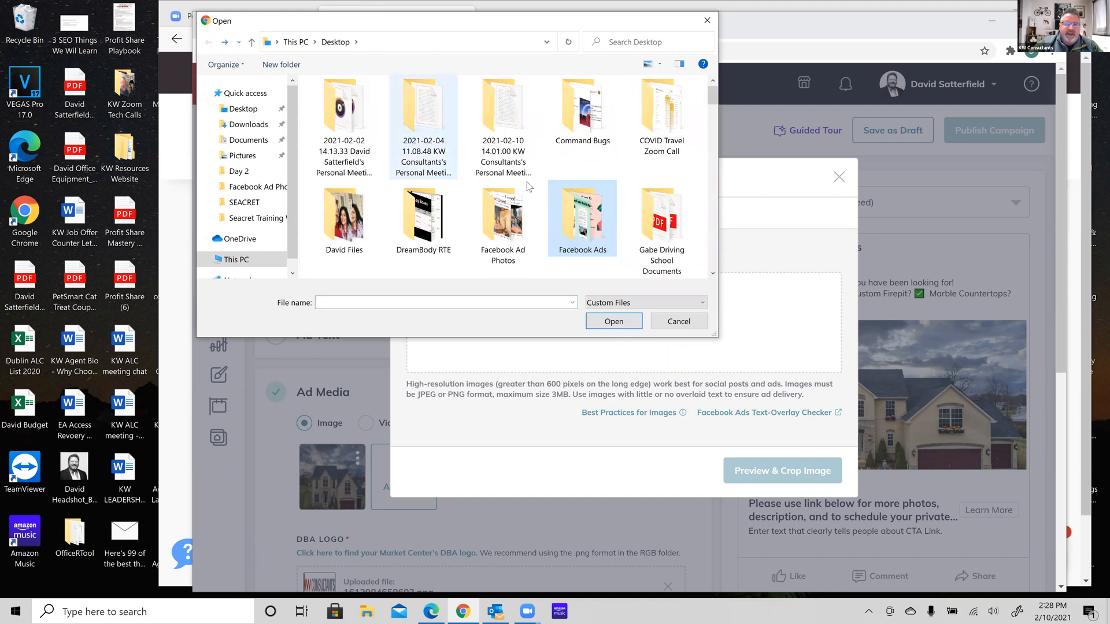
double_click(501, 218)
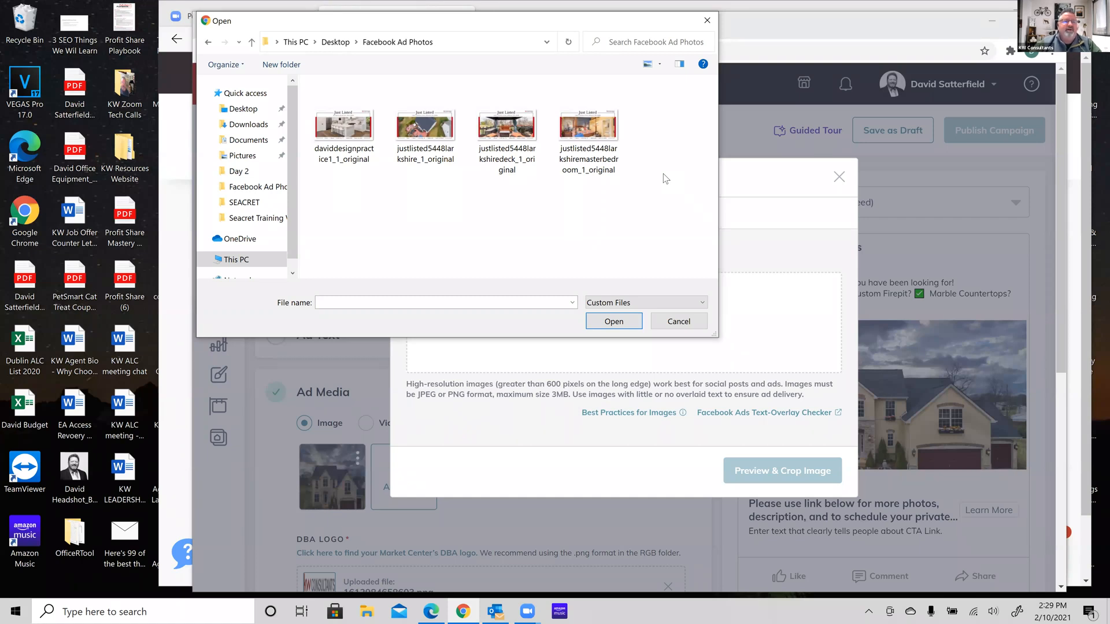
left_click(511, 136)
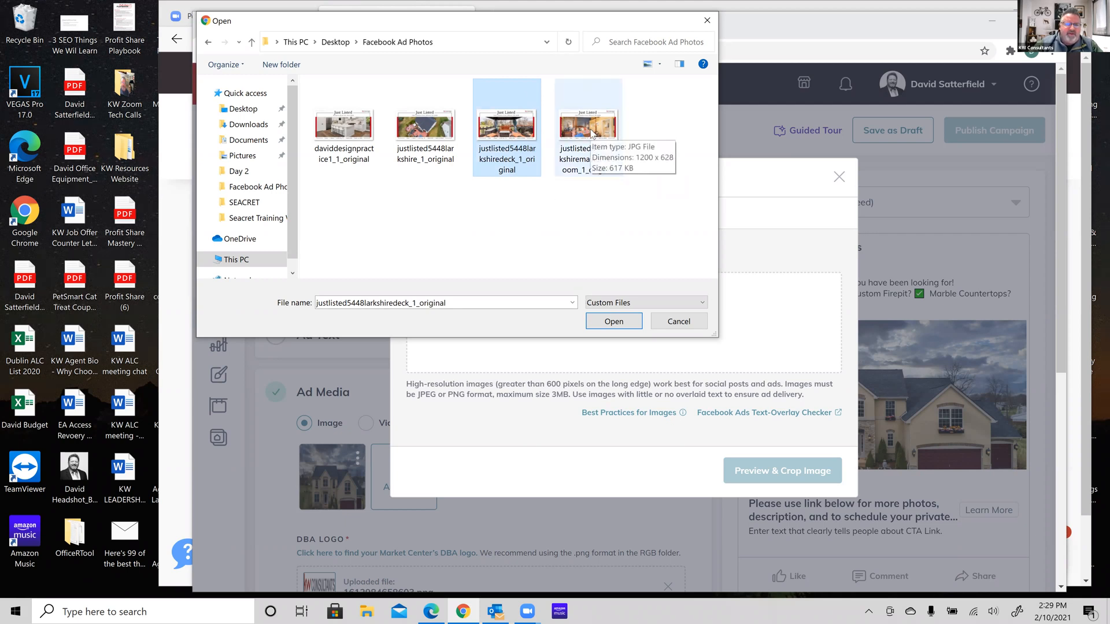
left_click(355, 139)
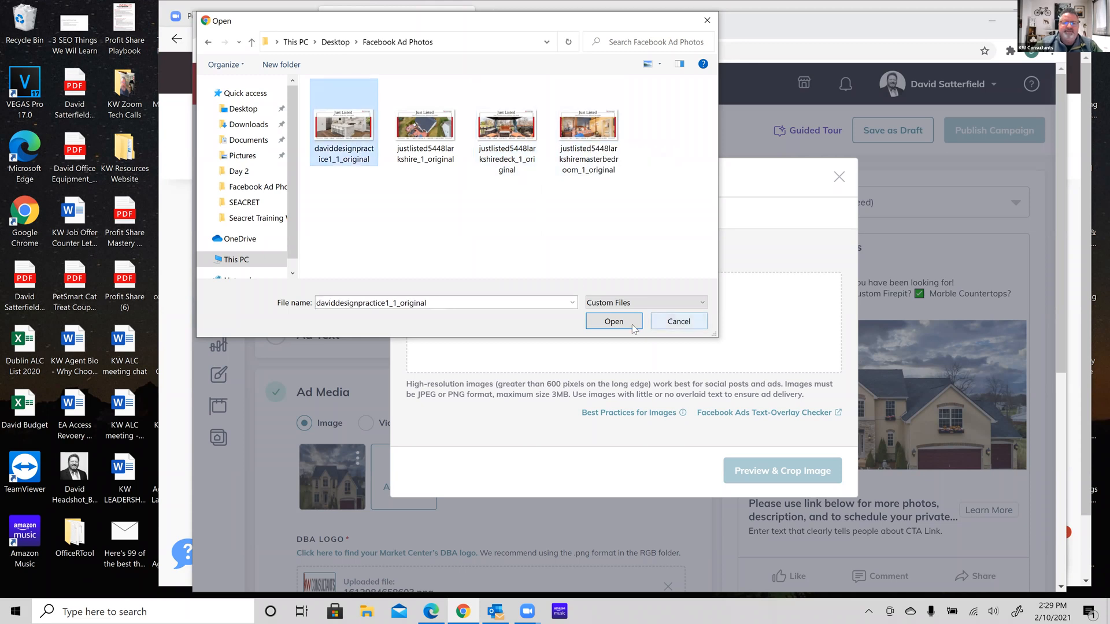
left_click(614, 322)
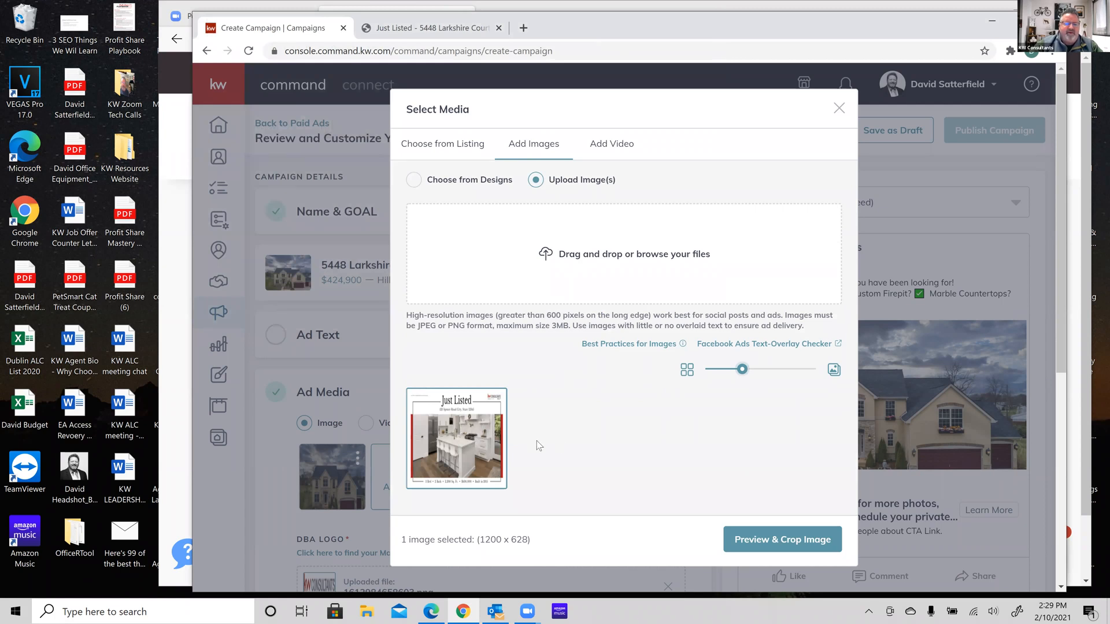
left_click(775, 540)
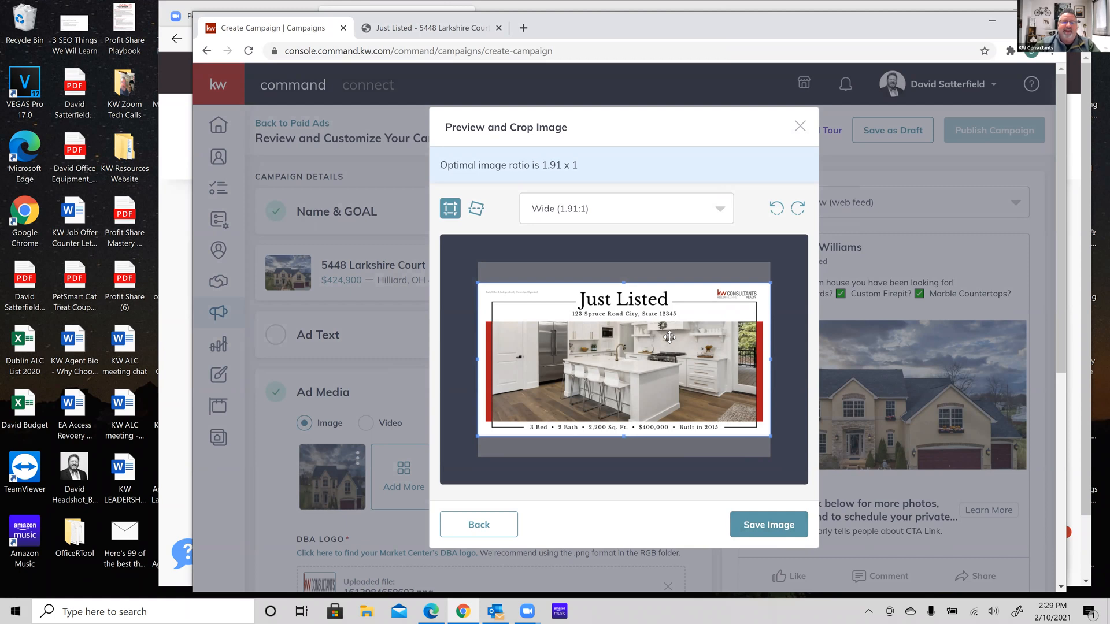
left_click(764, 527)
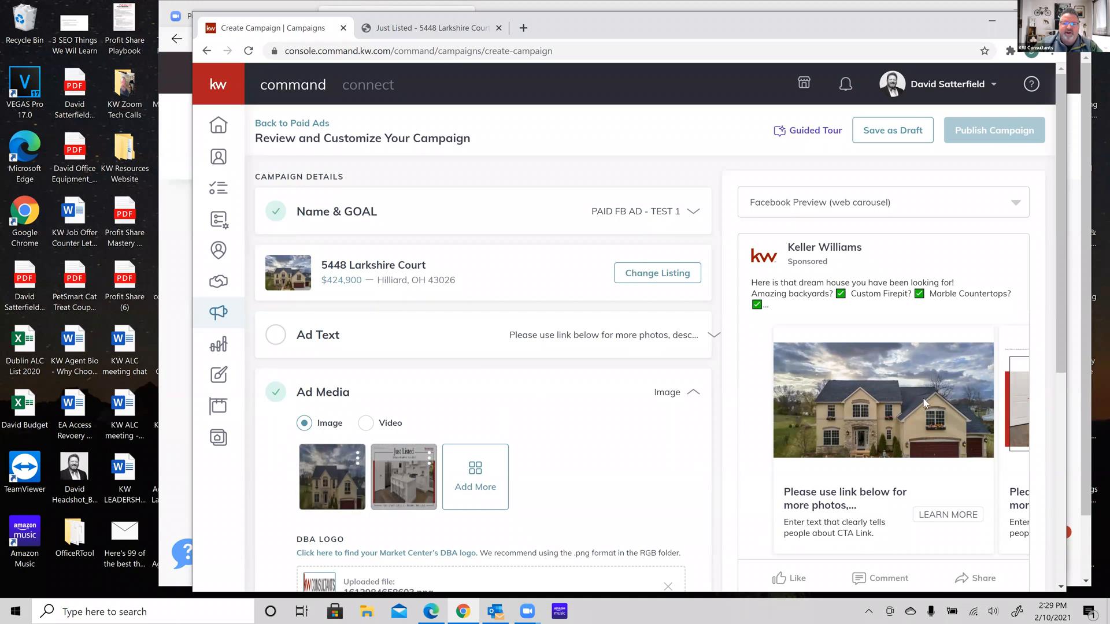
Scroll down to the Ad Media section showing the house photo, kitchen graphic and DBA logo
scroll(925, 404, "down", 1)
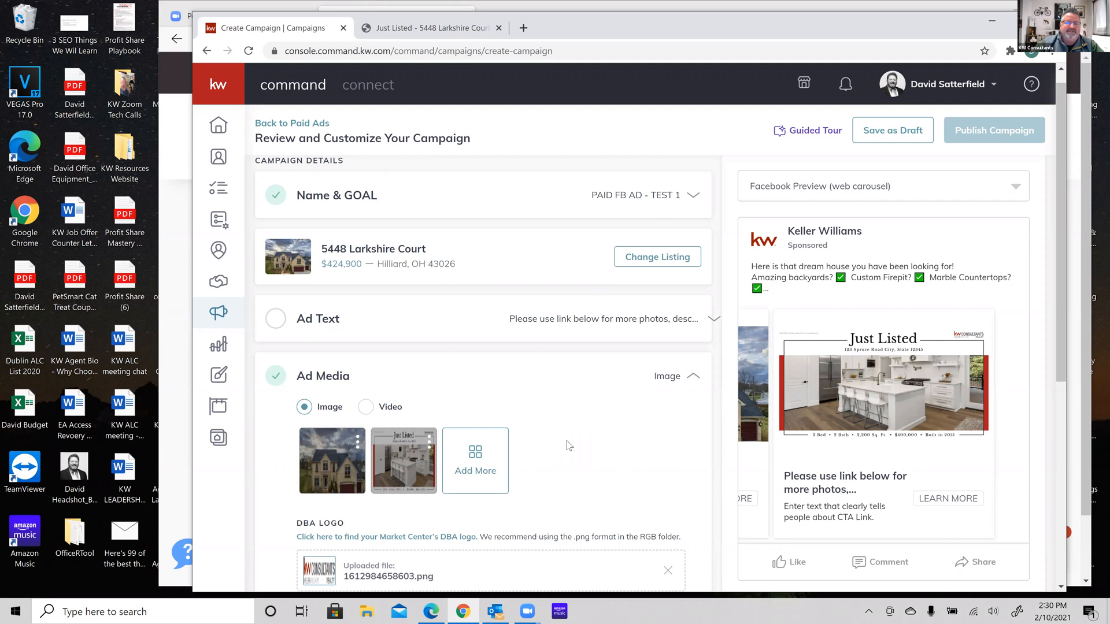
scroll(564, 446, "down", 2)
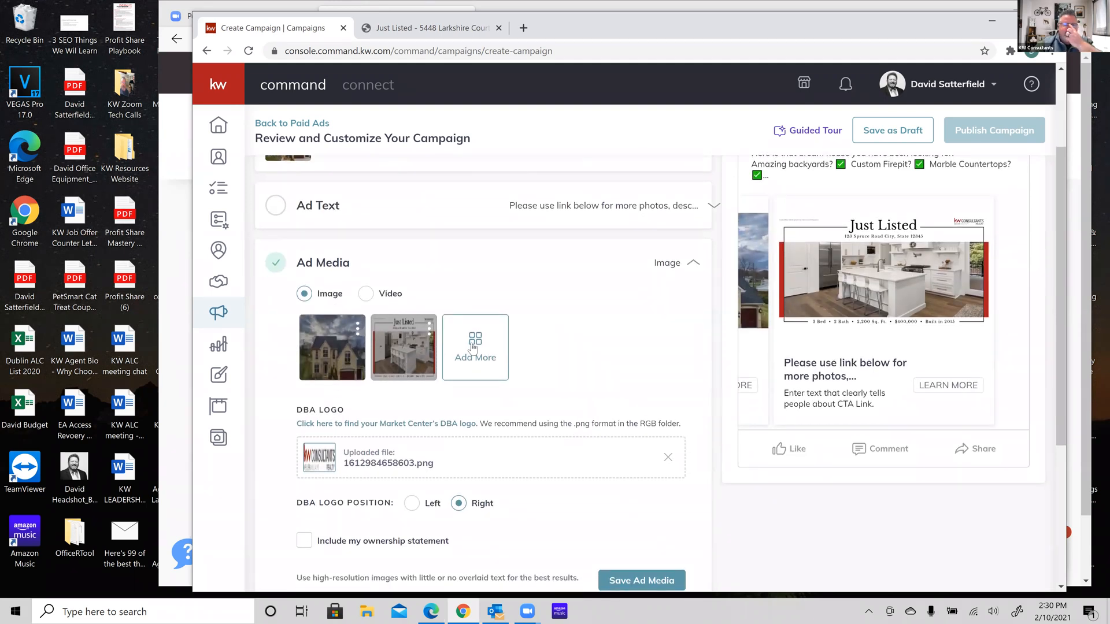
left_click(458, 364)
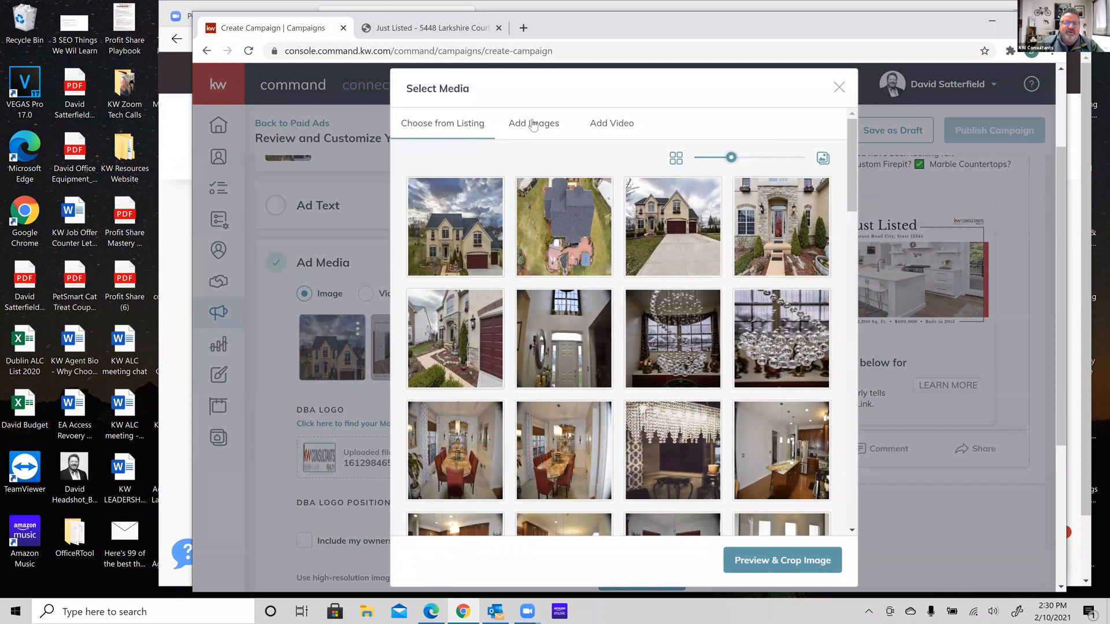
left_click(532, 123)
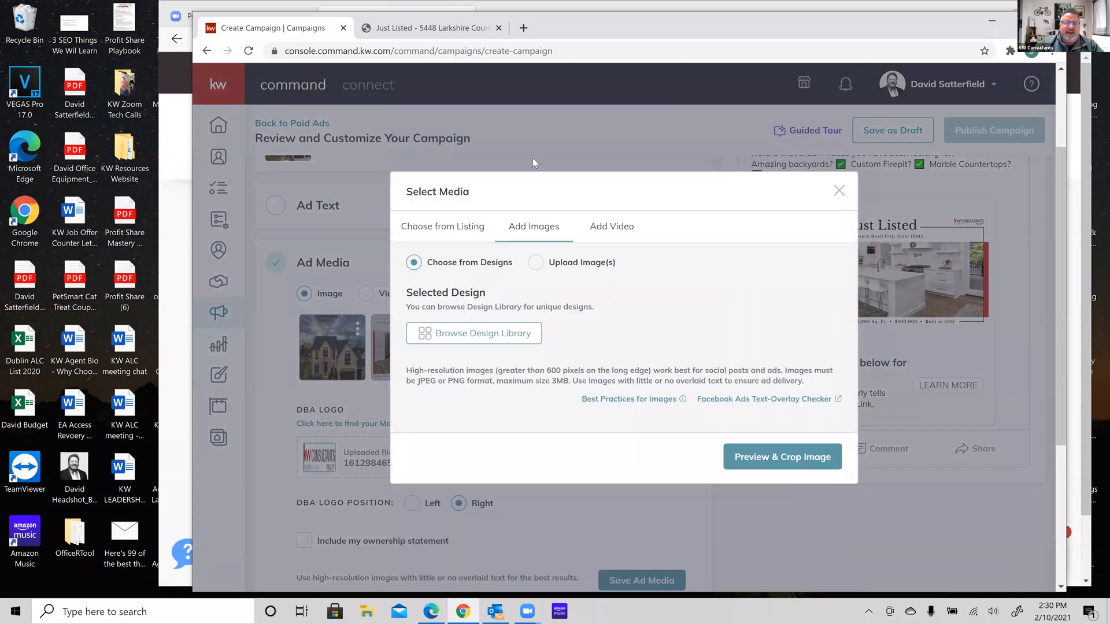
left_click(536, 262)
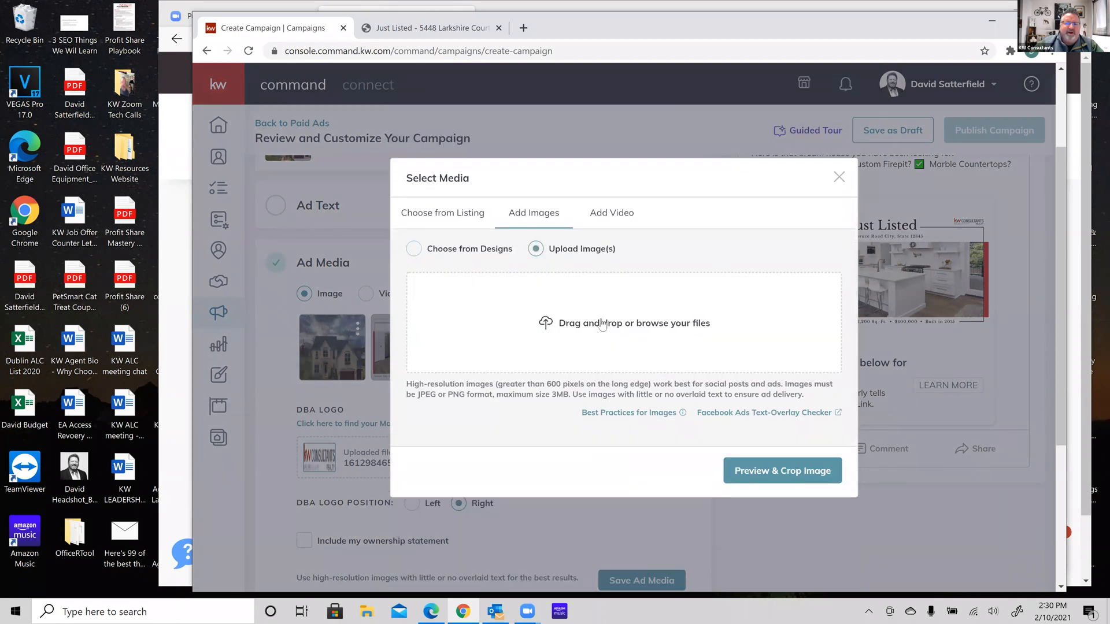
left_click(612, 326)
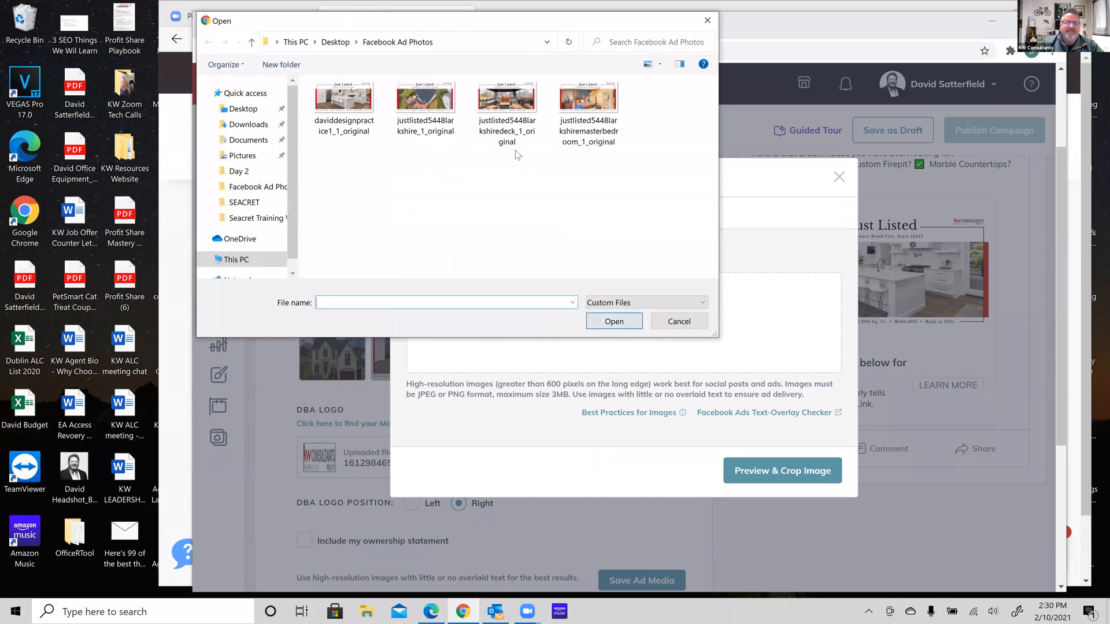
left_click(434, 104)
left_click(614, 322)
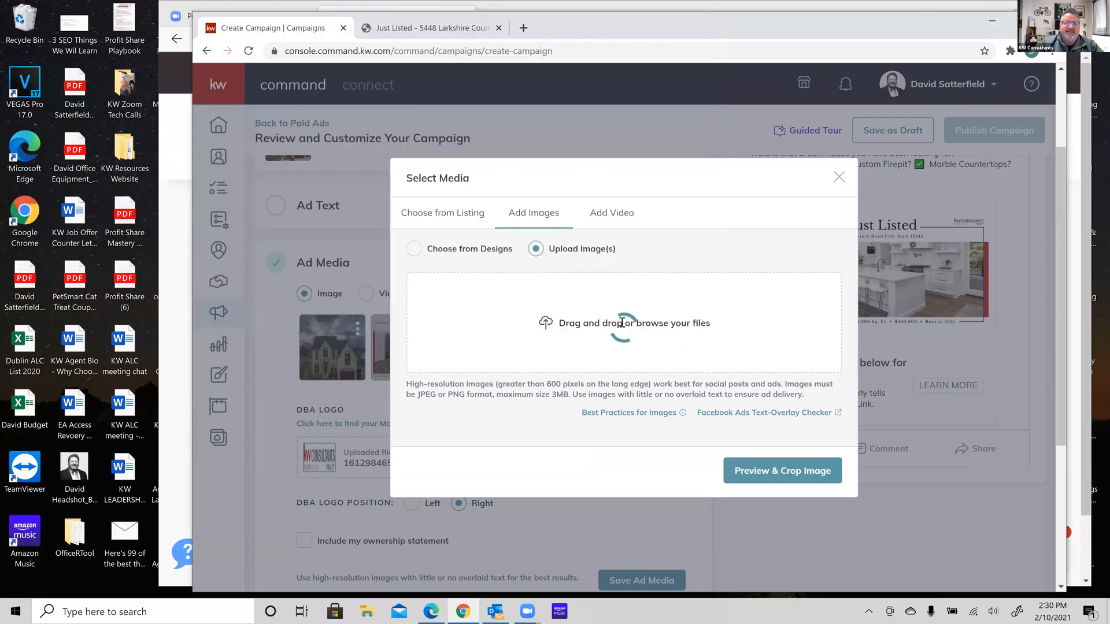
left_click(769, 538)
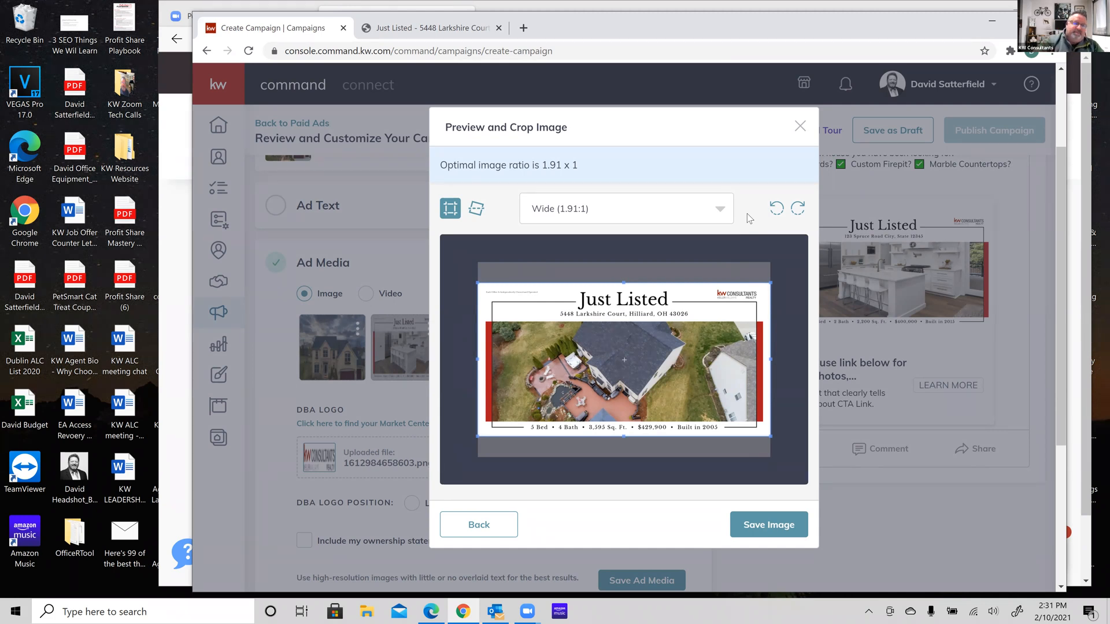
left_click(752, 524)
left_click(543, 358)
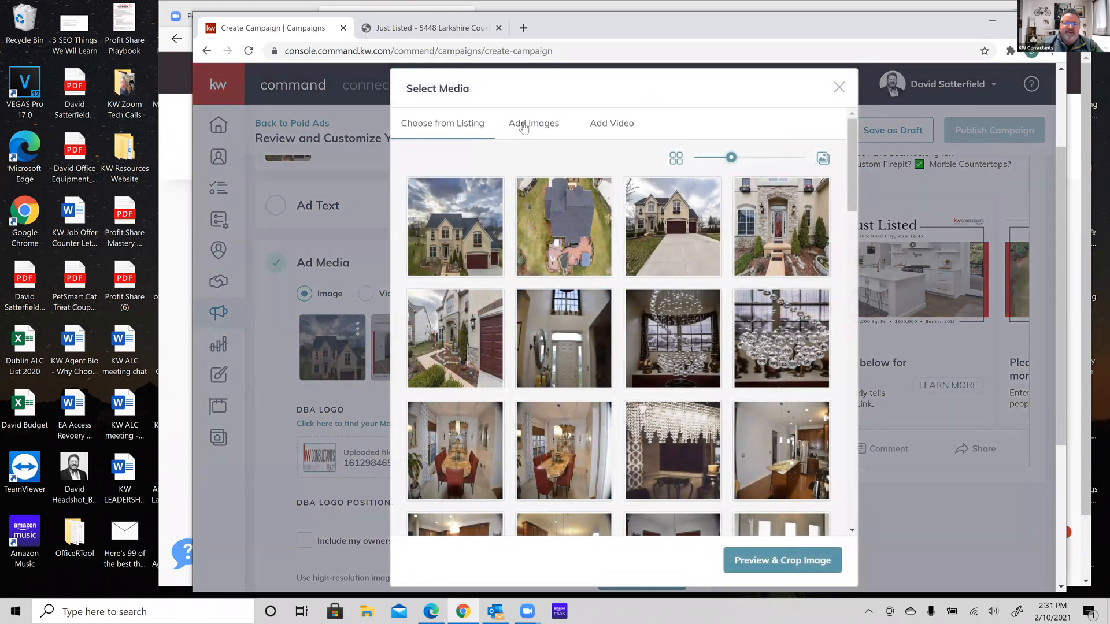
Upload the deck Just Listed image, crop-preview it, and save it into the ad media
left_click(539, 122)
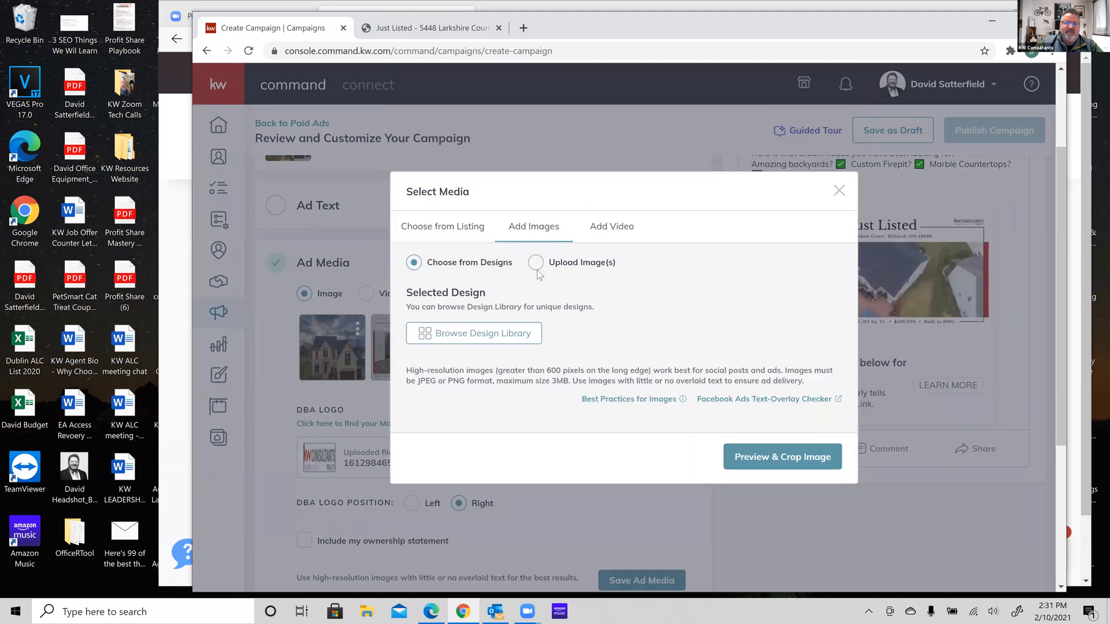
left_click(537, 263)
left_click(621, 330)
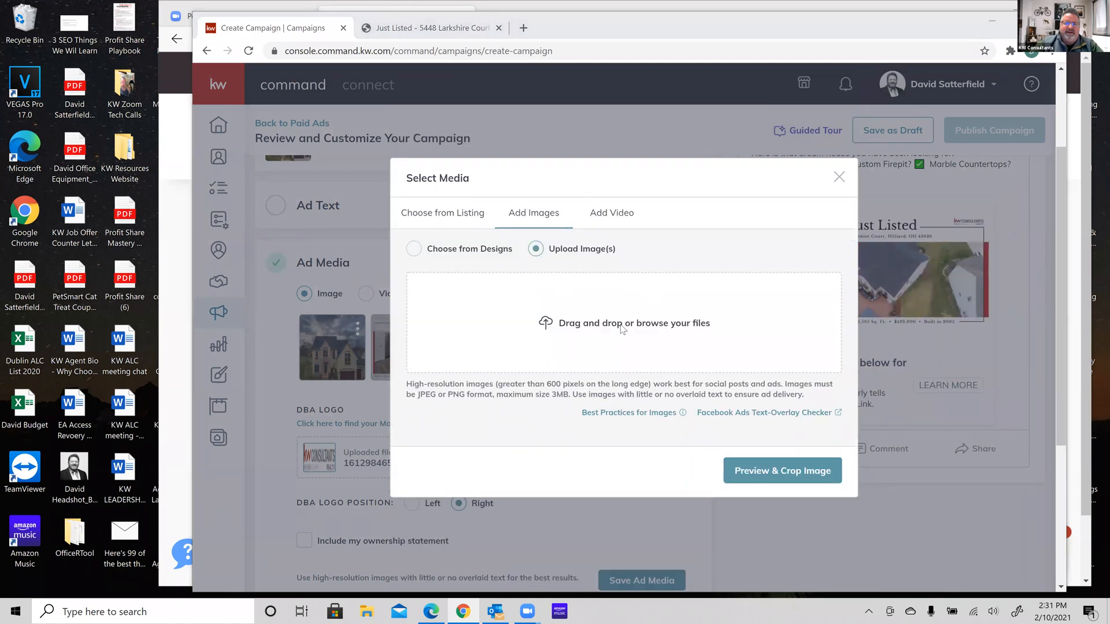
left_click(507, 104)
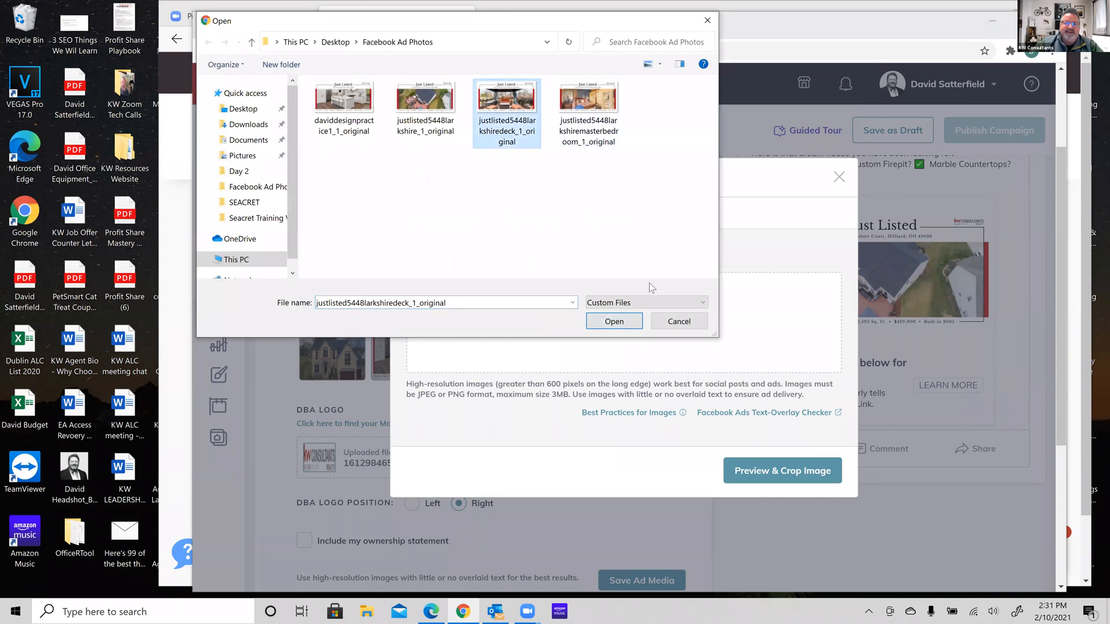
left_click(614, 321)
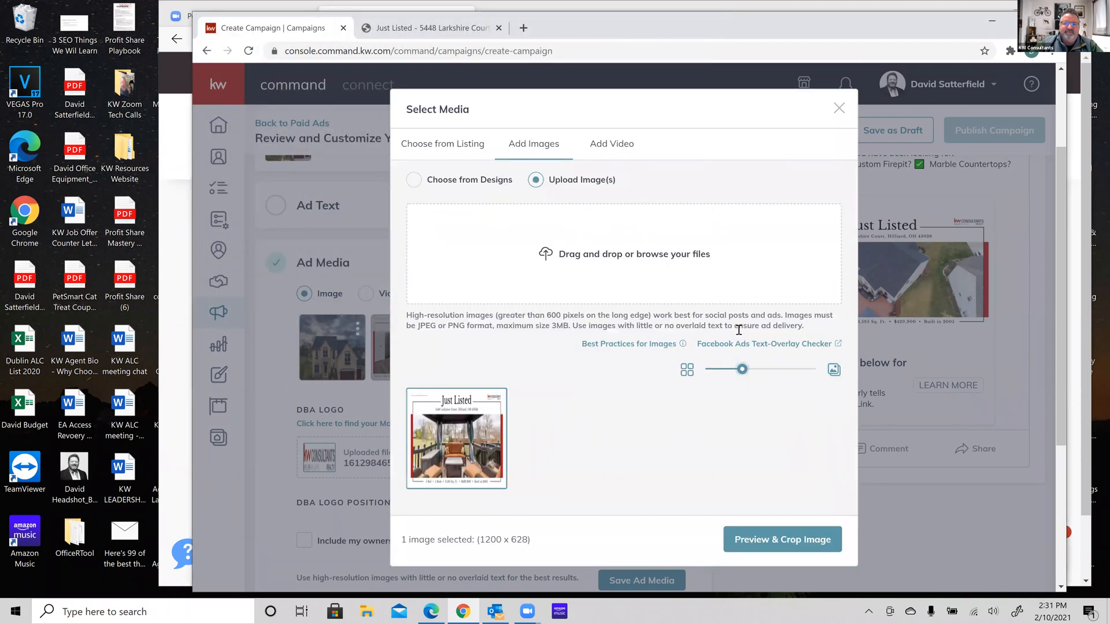
left_click(778, 554)
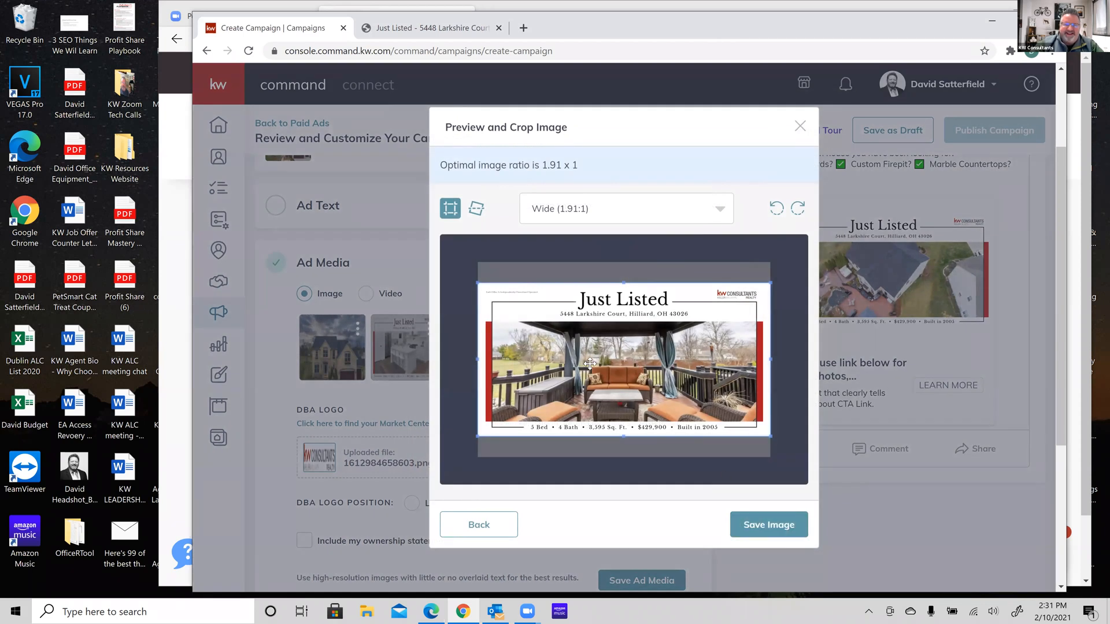
left_click(752, 525)
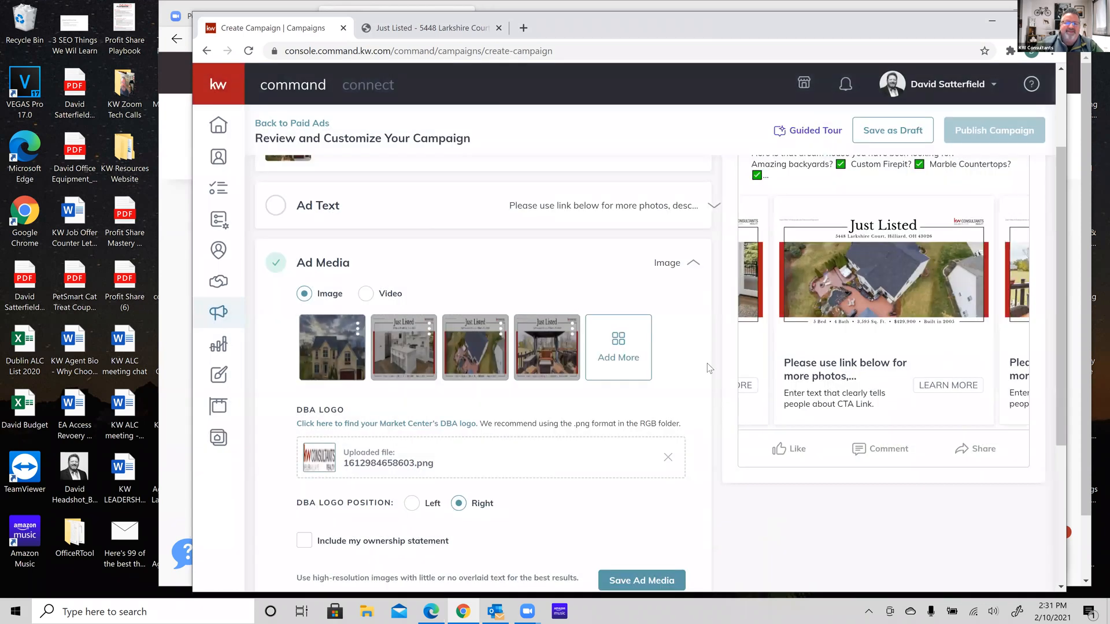
Add the master bedroom Just Listed image and bring it up in crop preview
left_click(618, 339)
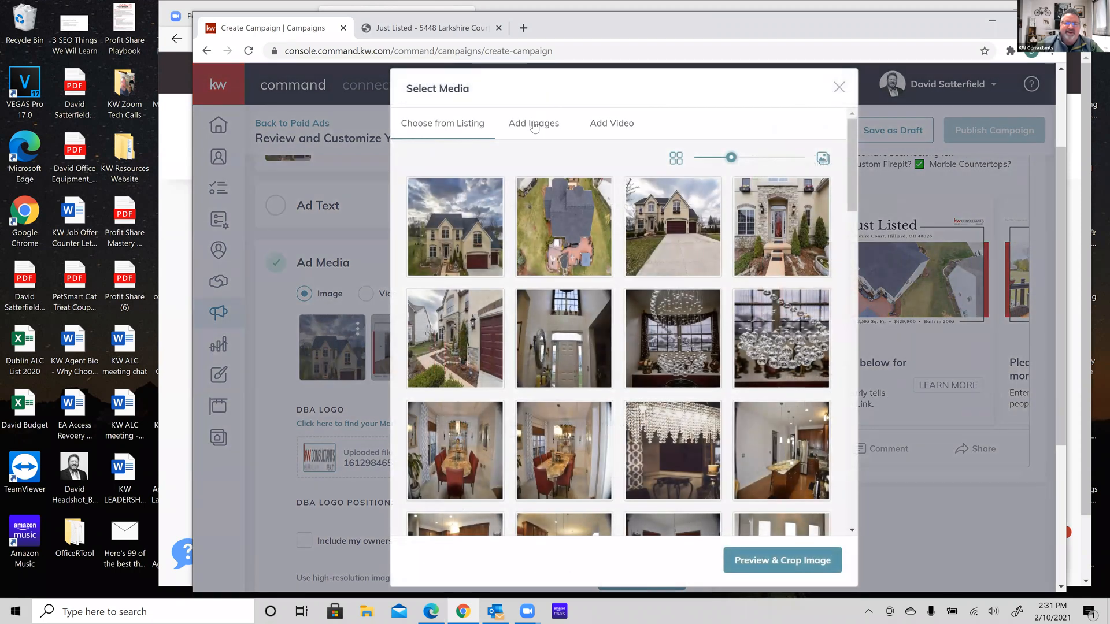
left_click(533, 124)
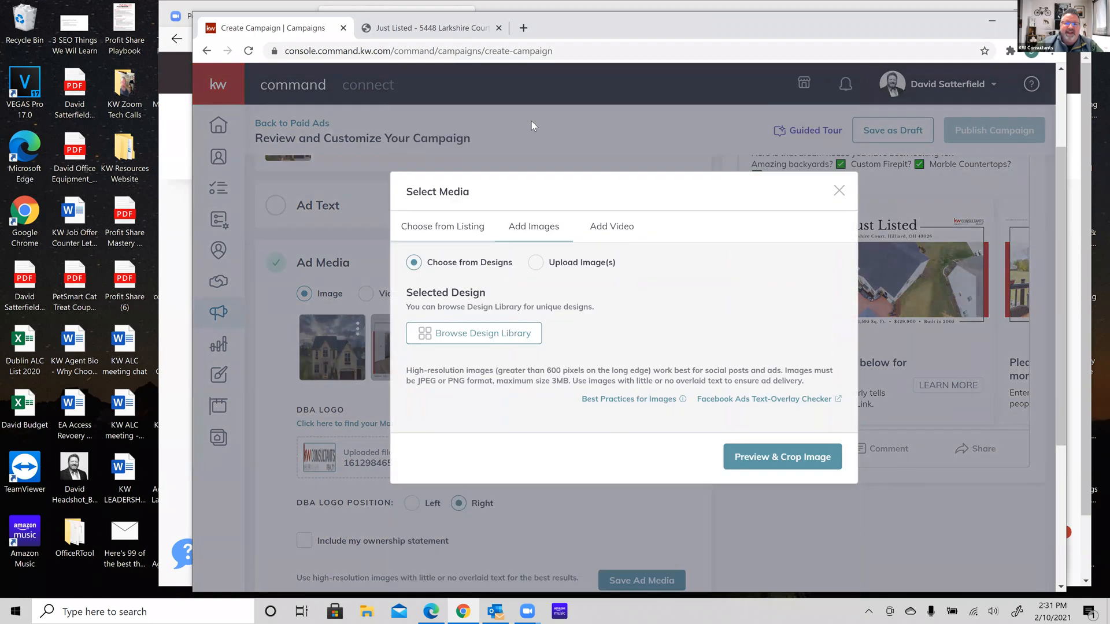
left_click(536, 263)
left_click(635, 320)
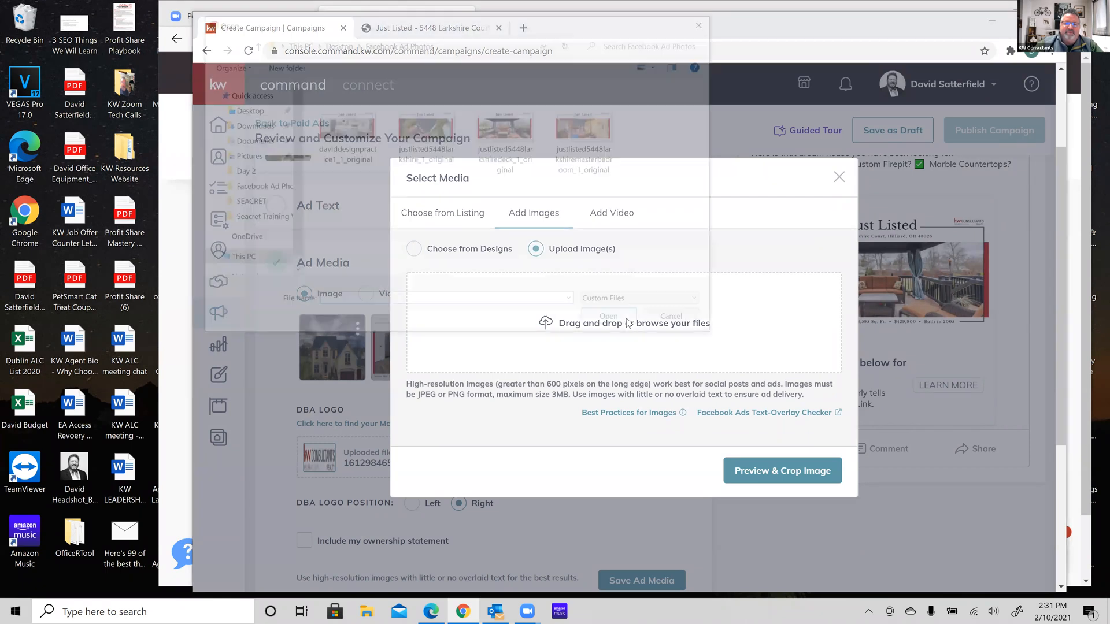
left_click(589, 93)
left_click(614, 322)
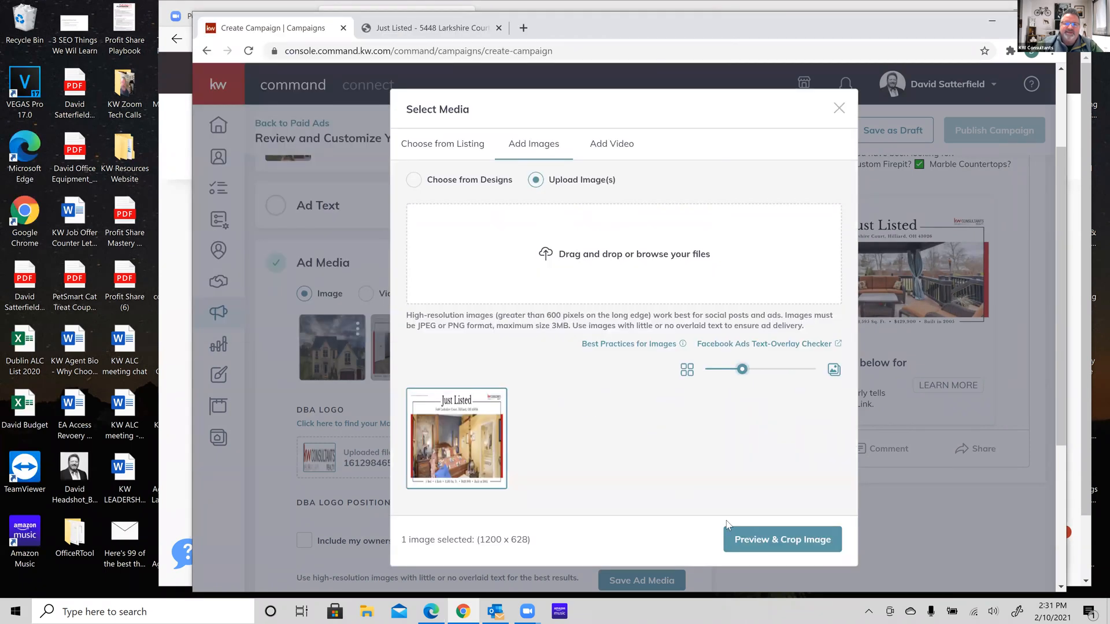
left_click(775, 537)
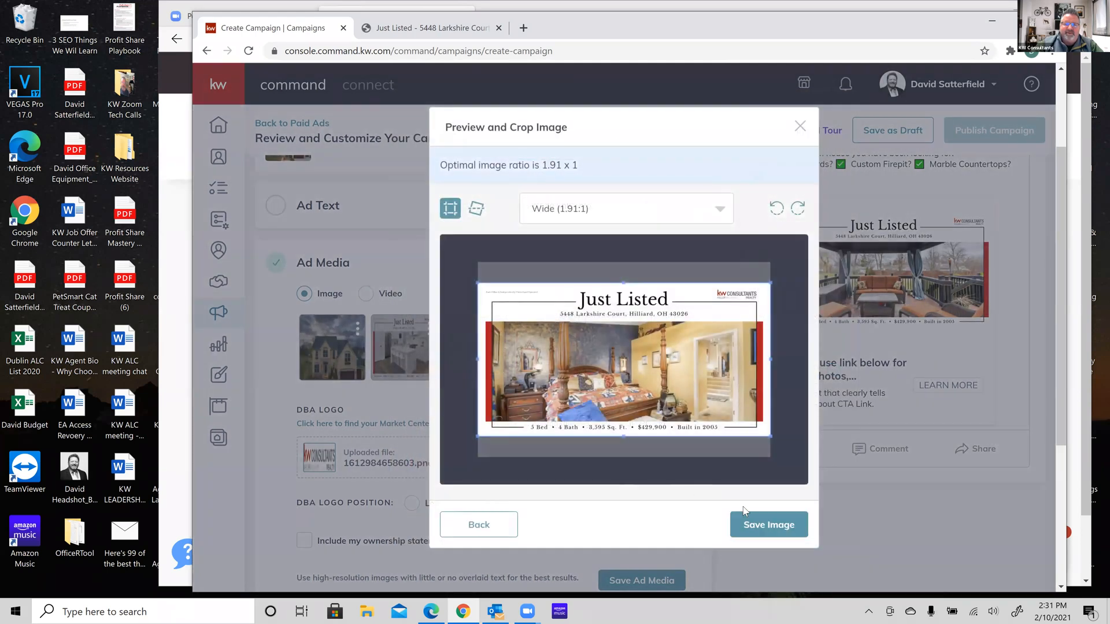
Save the master bedroom image into the ad media
left_click(754, 526)
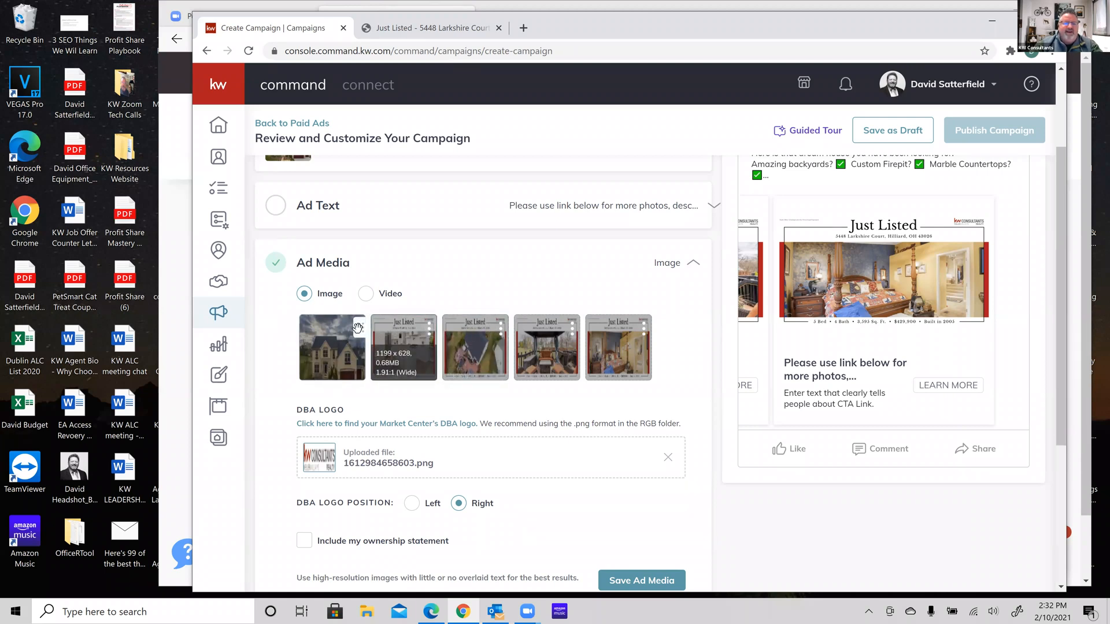
left_click(429, 328)
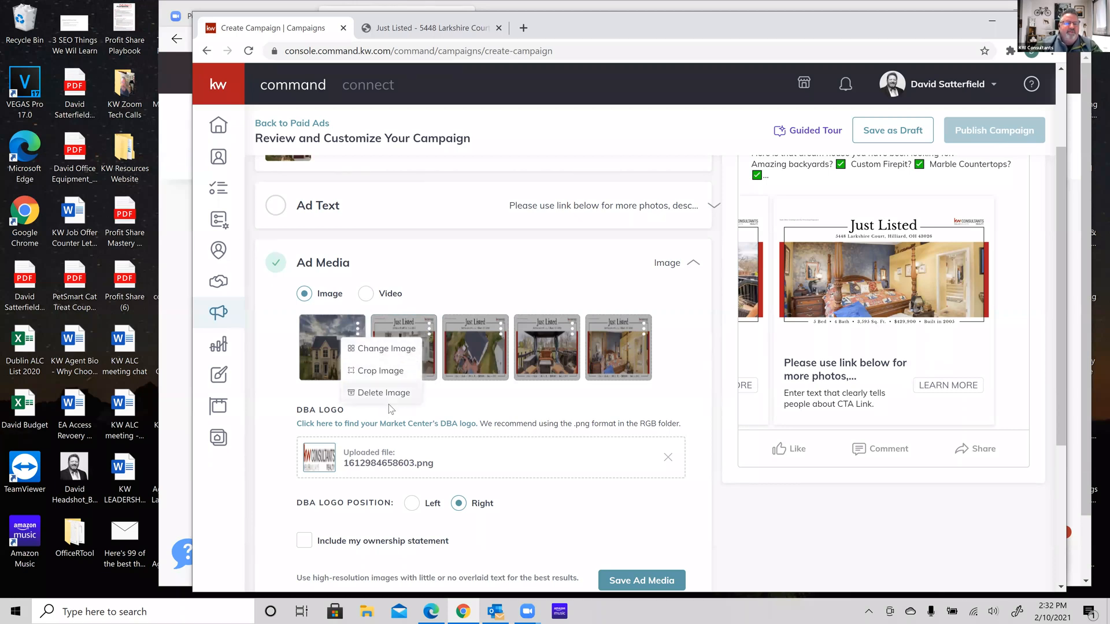
left_click(413, 268)
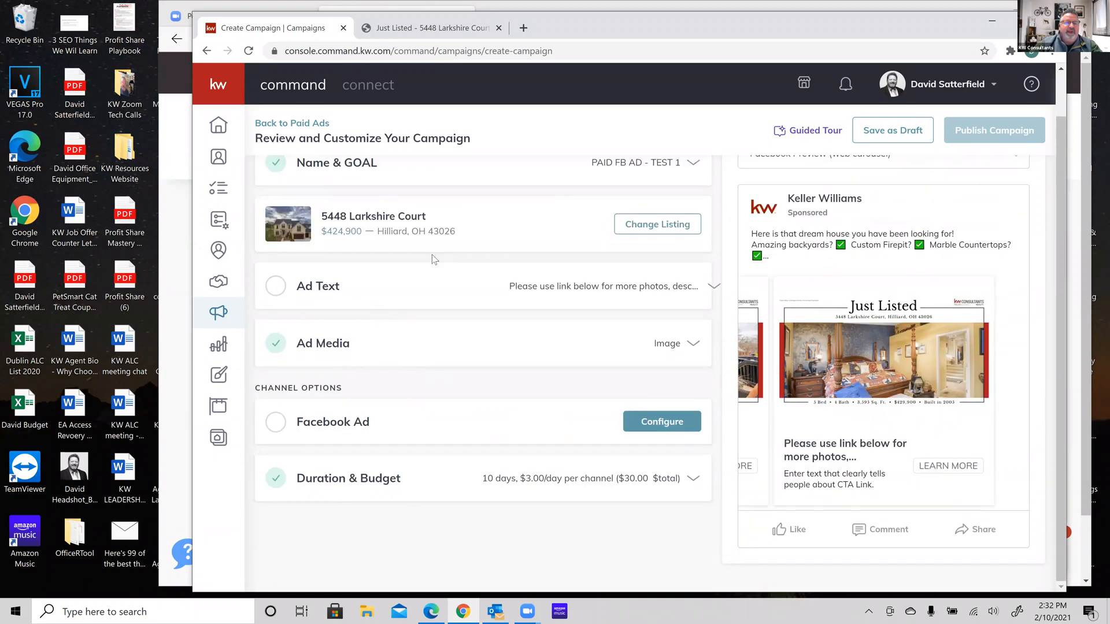
left_click(693, 346)
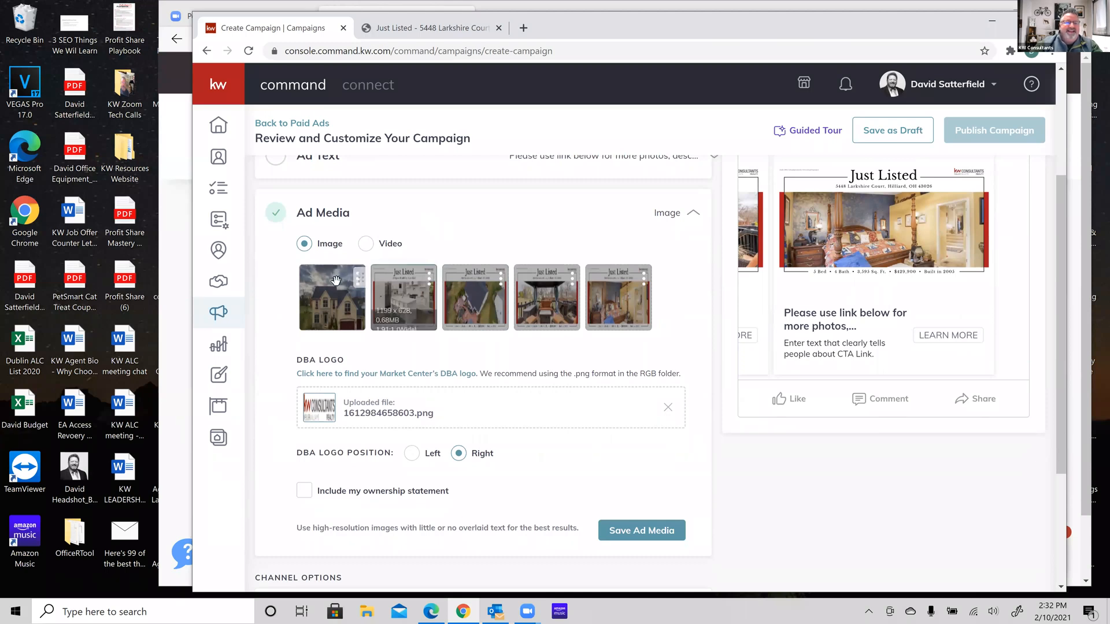
Delete the plain house photo and remove the uploaded DBA logo file
left_click(356, 285)
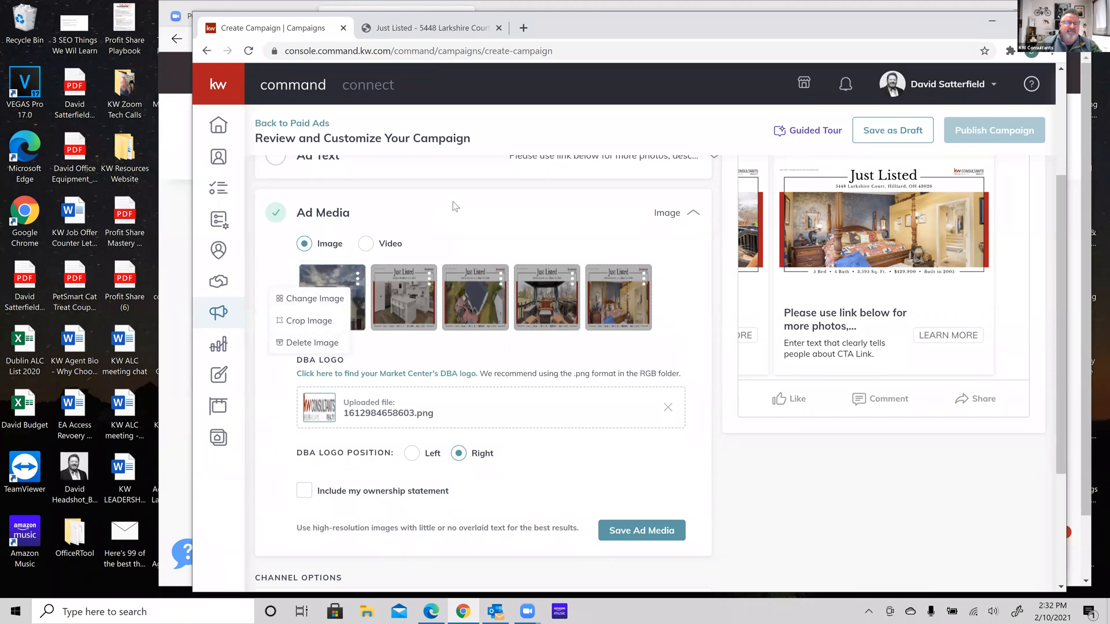
left_click(317, 343)
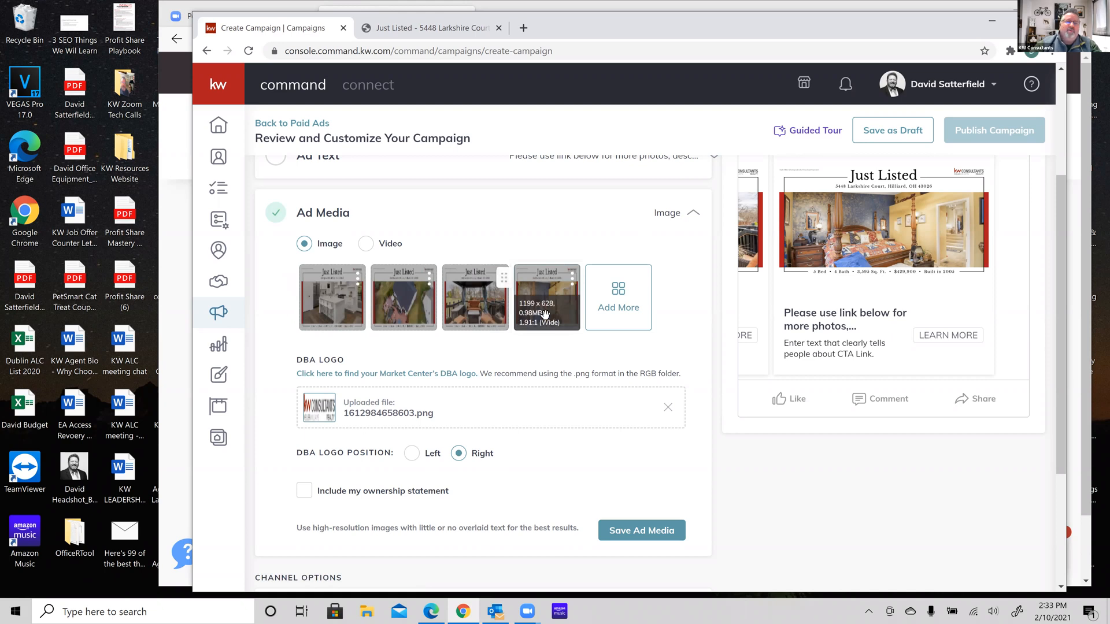
left_click(668, 408)
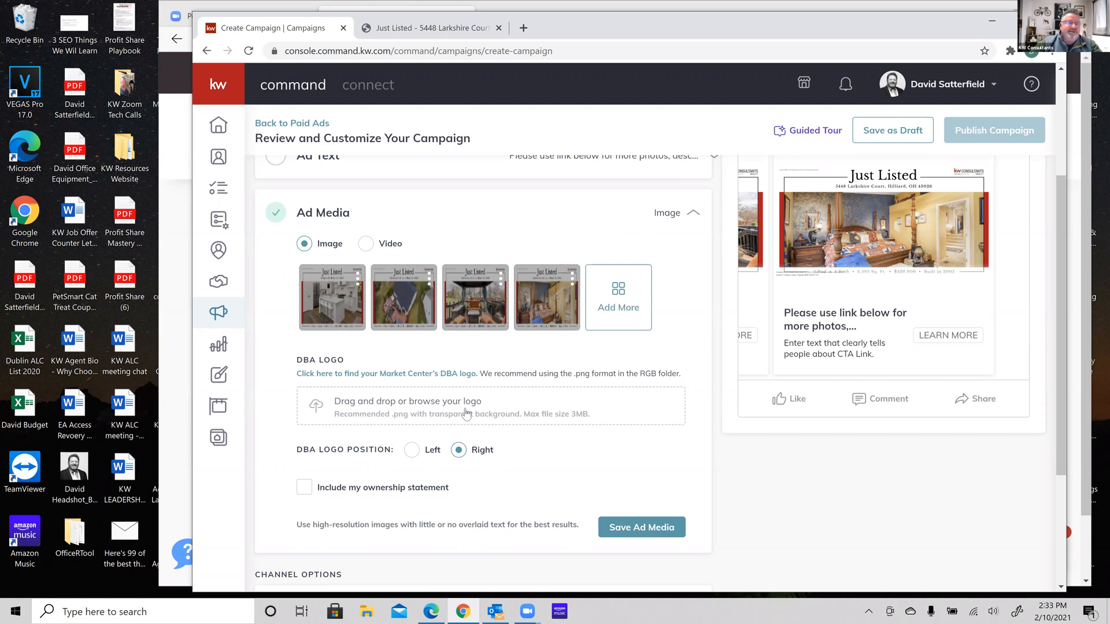
Save Ad Media with the four Just Listed graphics, including the master bedroom image
scroll(283, 428, "down", 1)
scroll(283, 428, "up", 1)
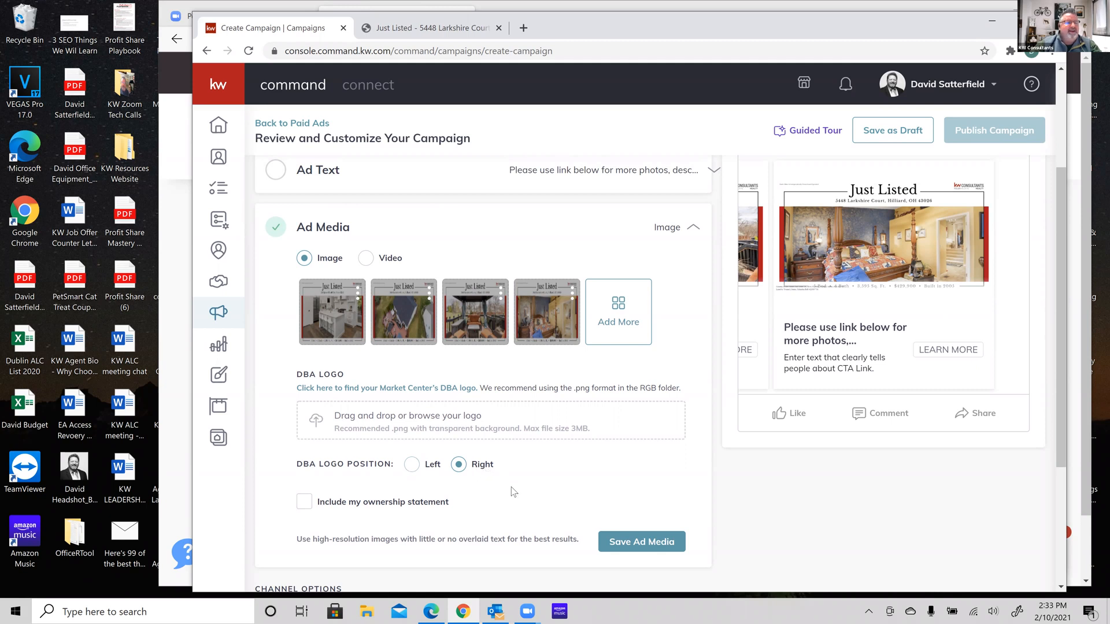
scroll(511, 492, "down", 3)
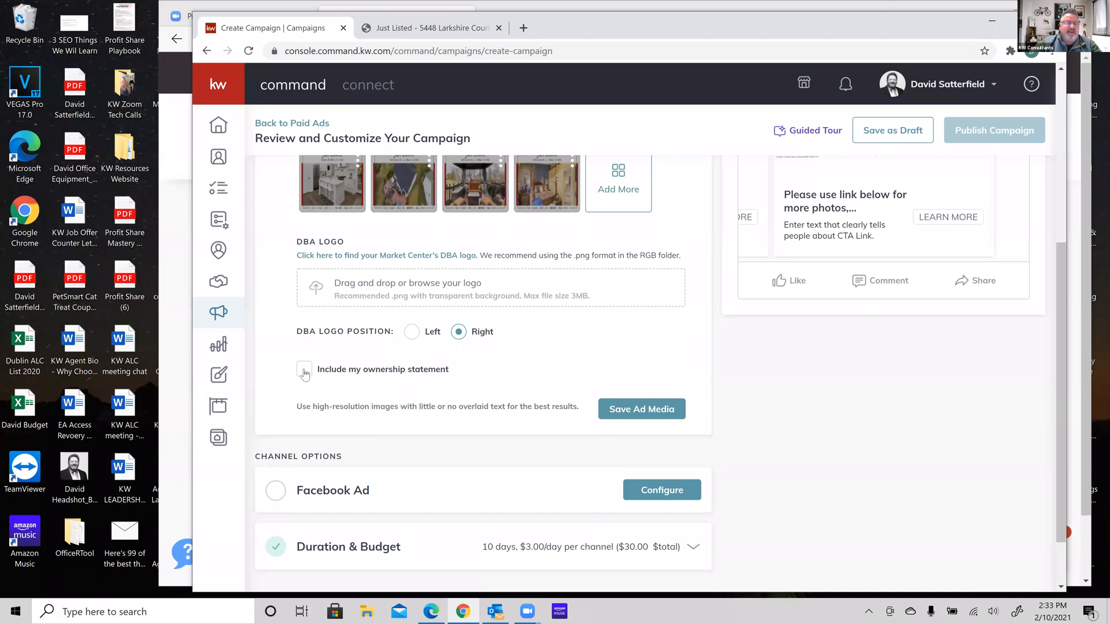
left_click(651, 413)
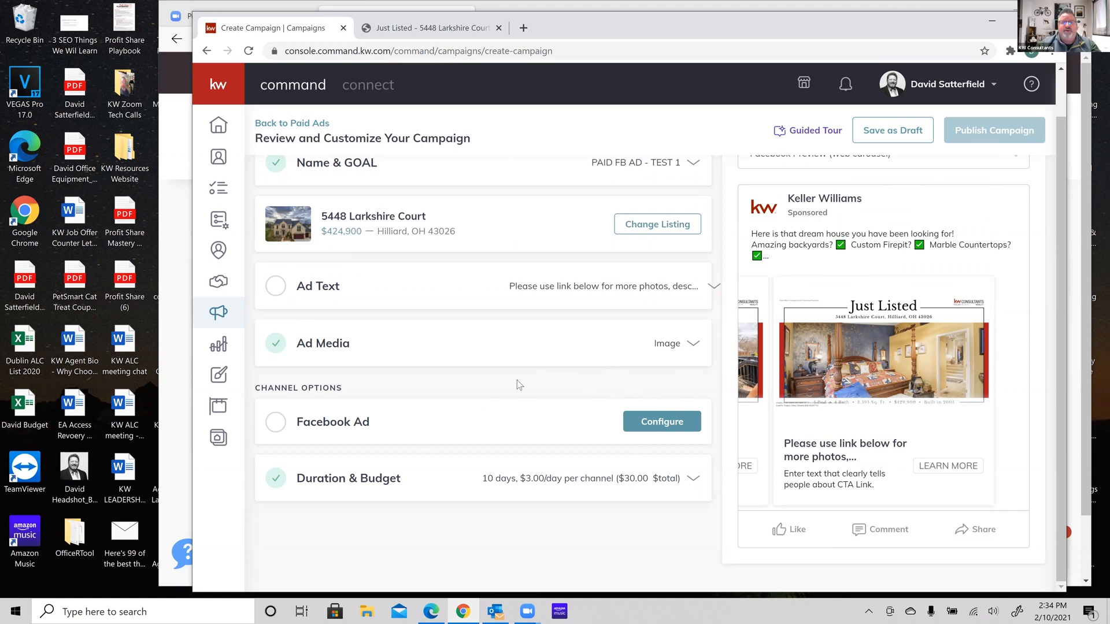
Set the ad's Facebook page to The Traveling Buckeyes and choose the Facebook lead generation form destination
left_click(662, 423)
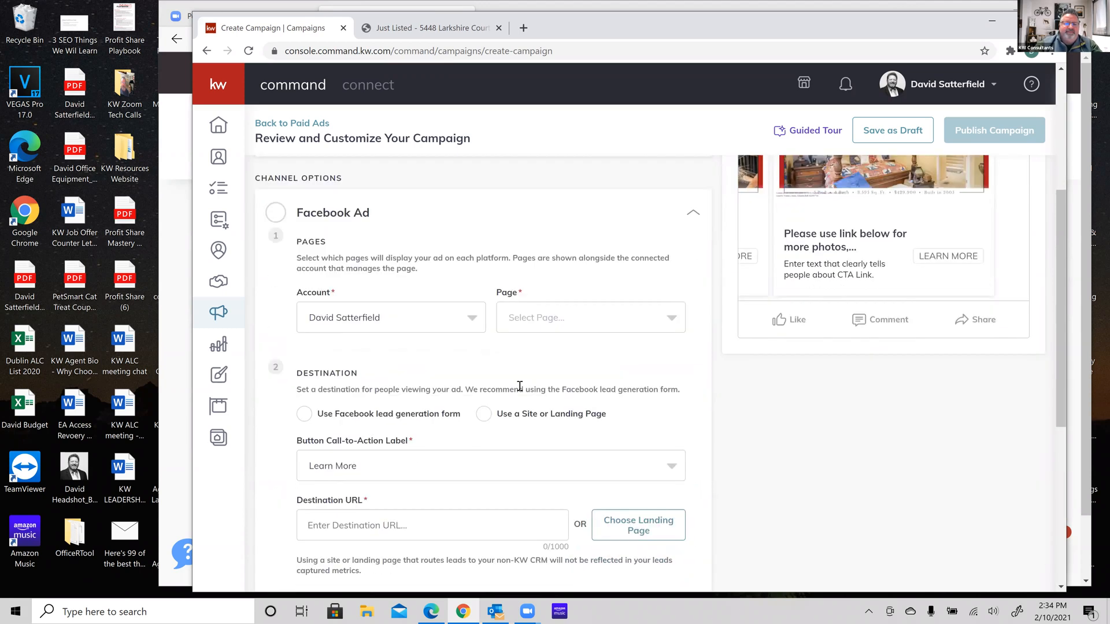
scroll(520, 386, "down", 1)
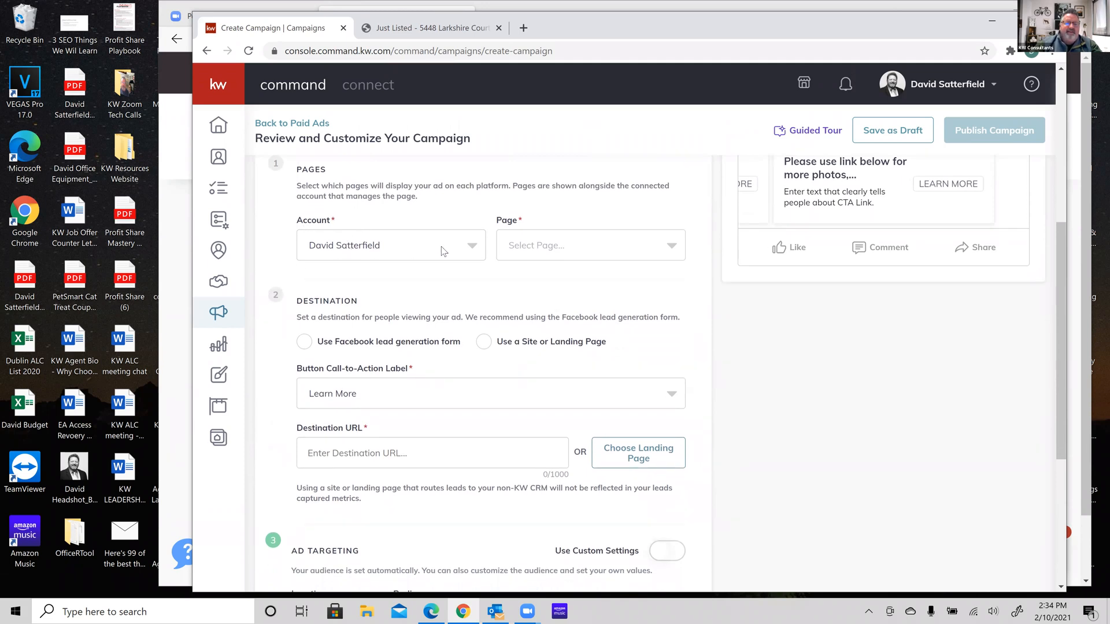
left_click(673, 248)
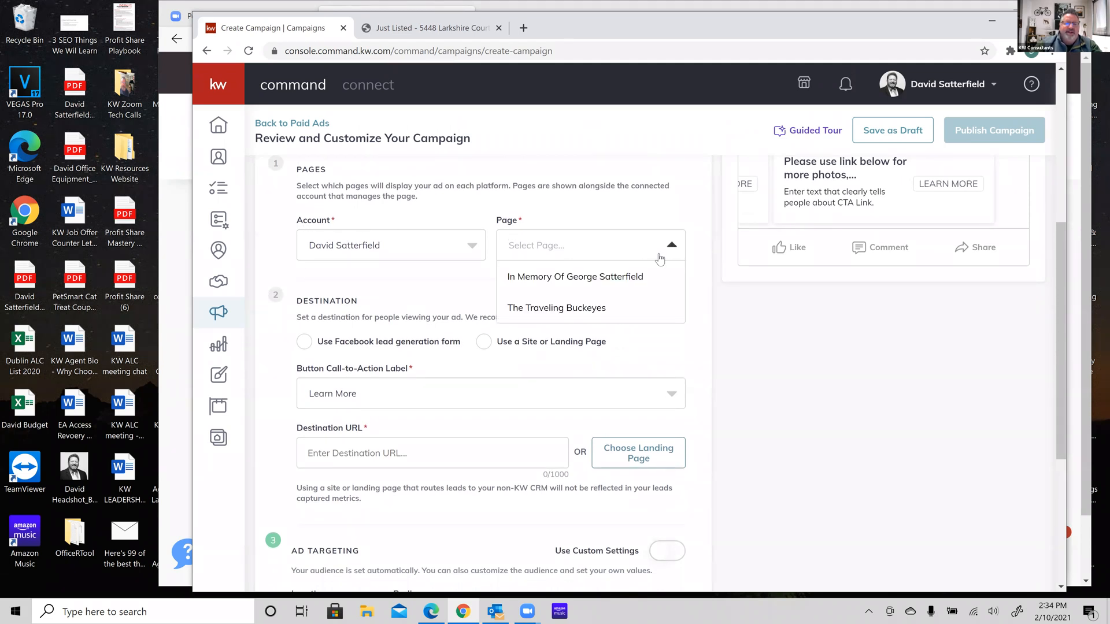
left_click(701, 325)
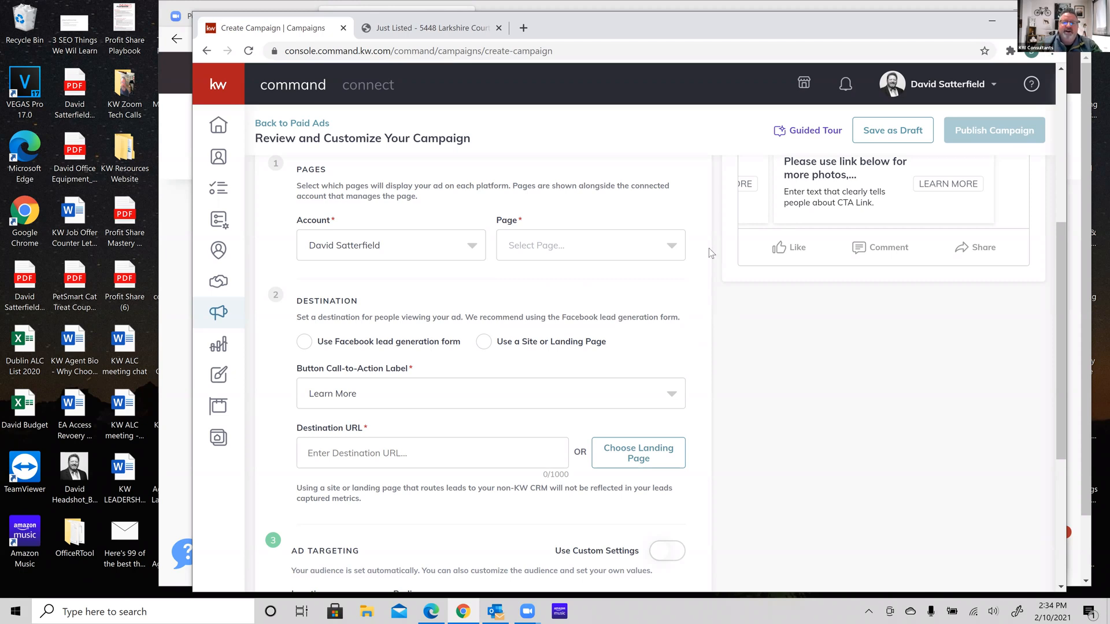
left_click(673, 247)
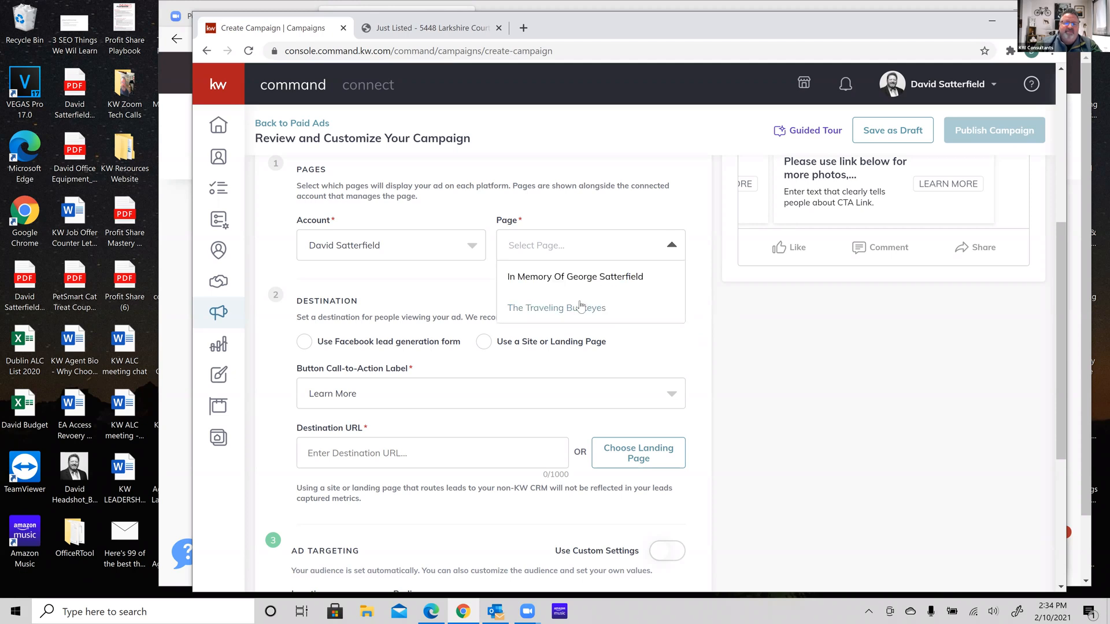
left_click(572, 306)
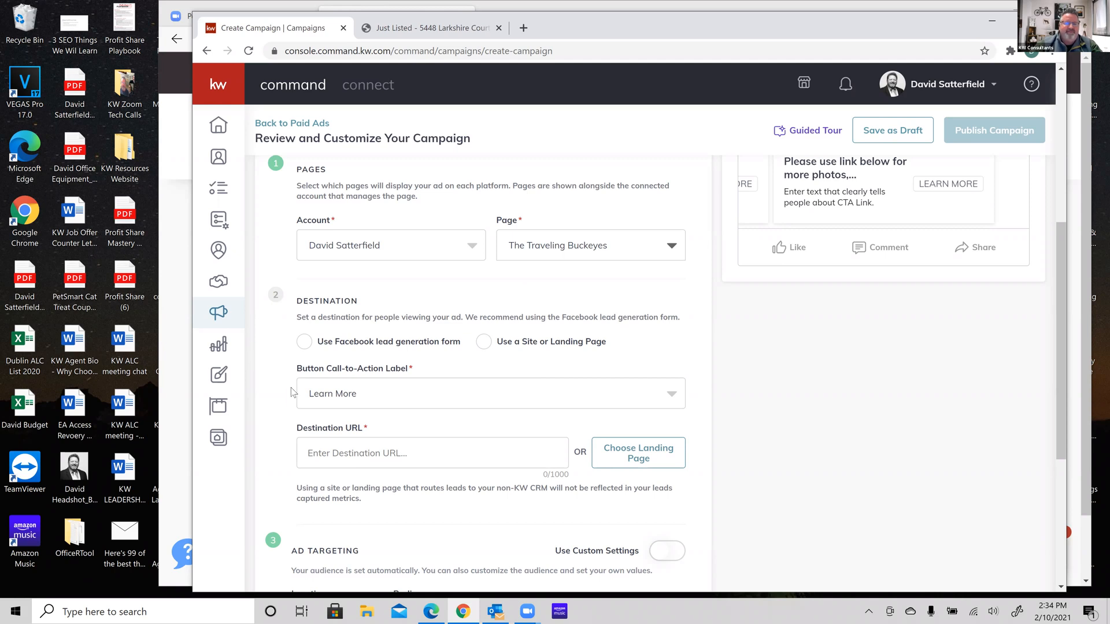
scroll(290, 387, "down", 3)
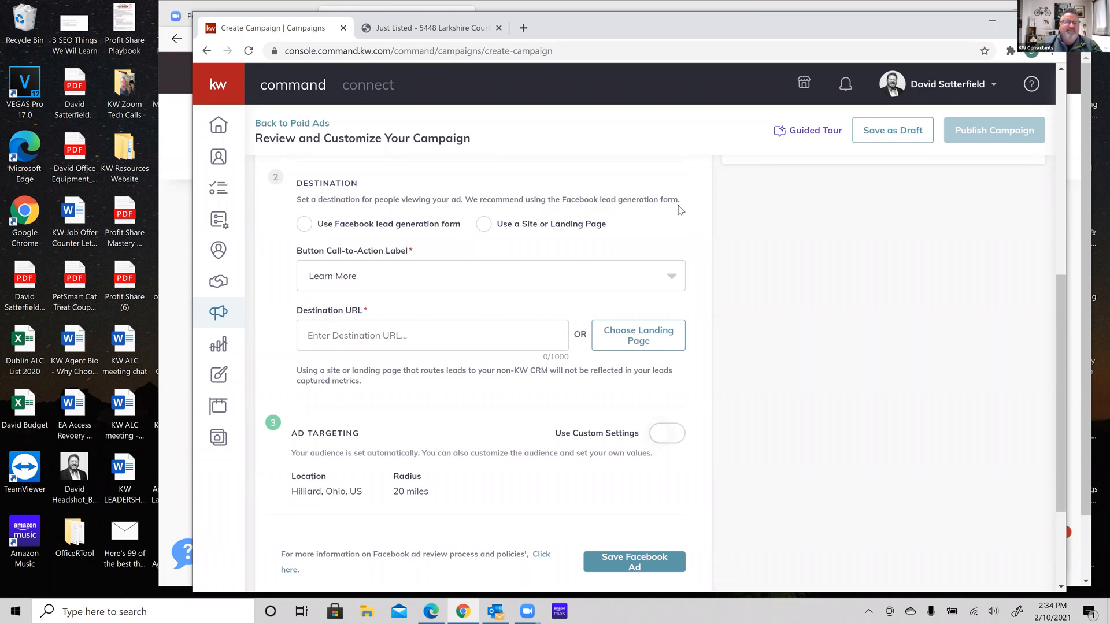
left_click(303, 229)
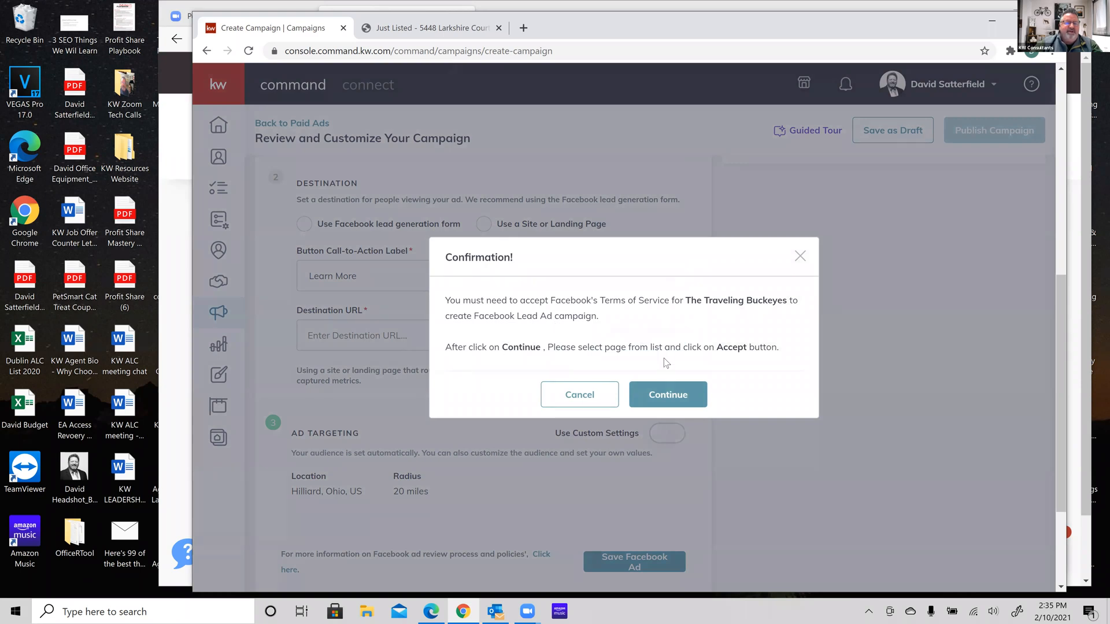
Continue to Facebook's Lead Ads Terms, accept them, and close the terms tab
left_click(665, 393)
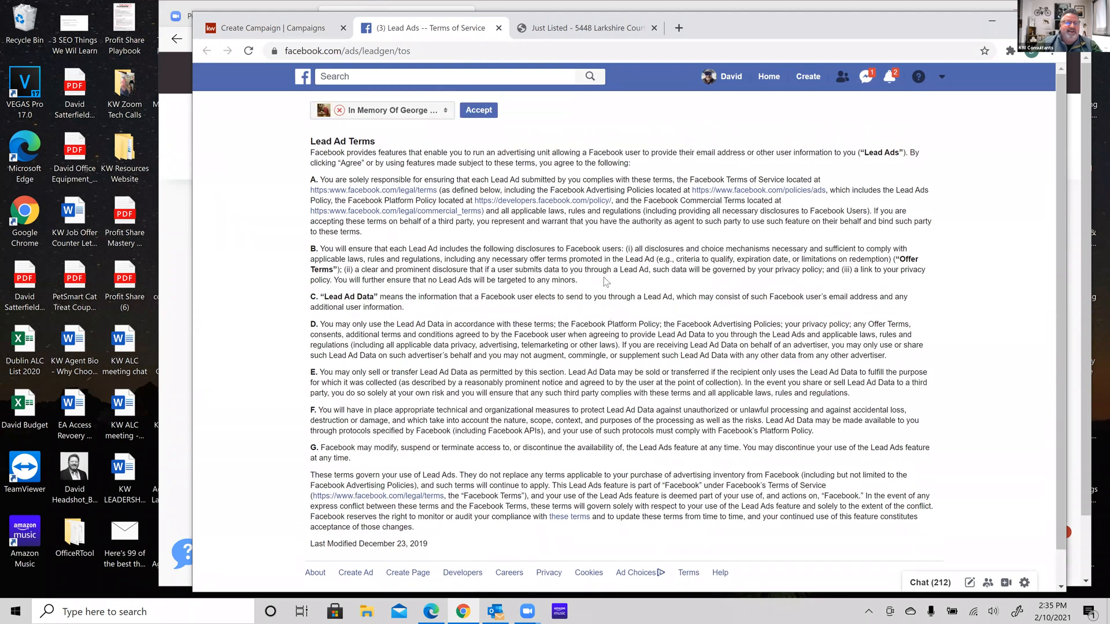
left_click(477, 111)
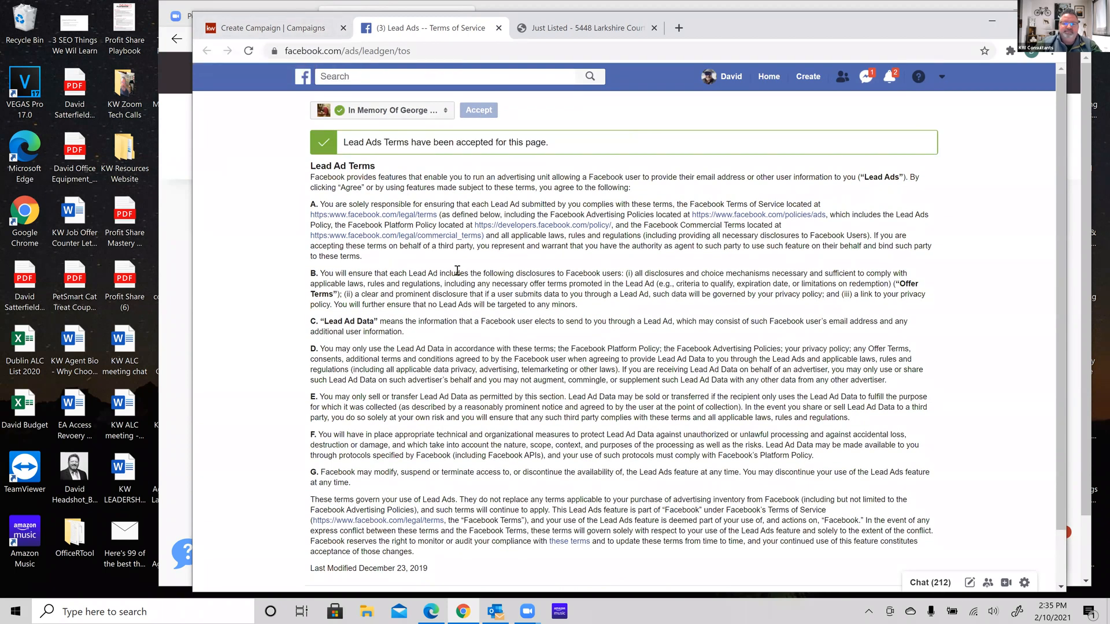
scroll(474, 90, "down", 1)
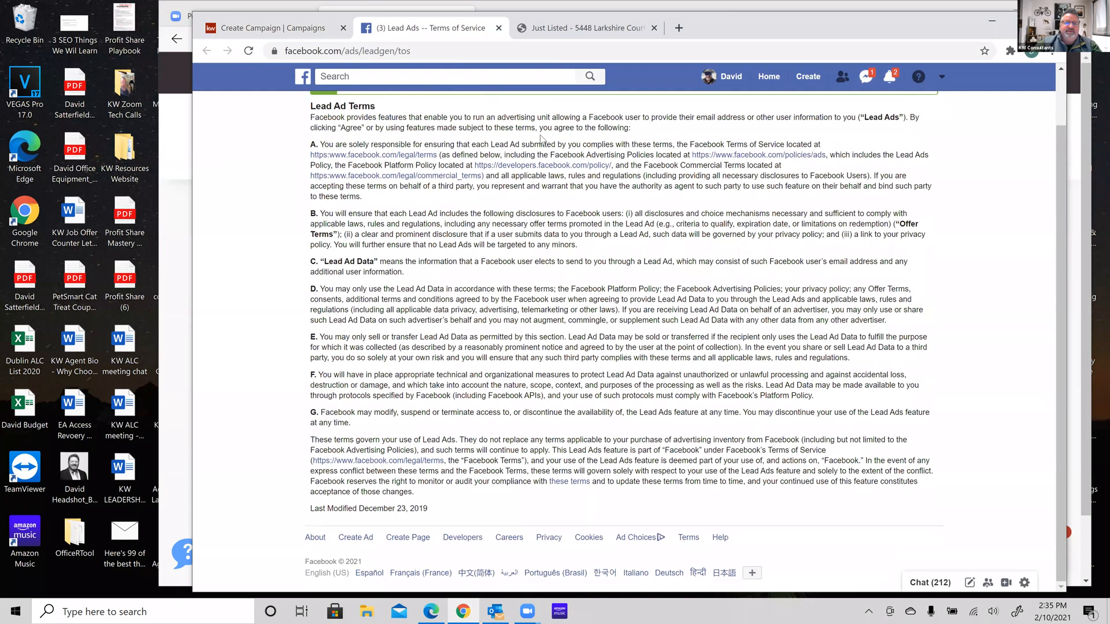
left_click_drag(879, 27, 880, 55)
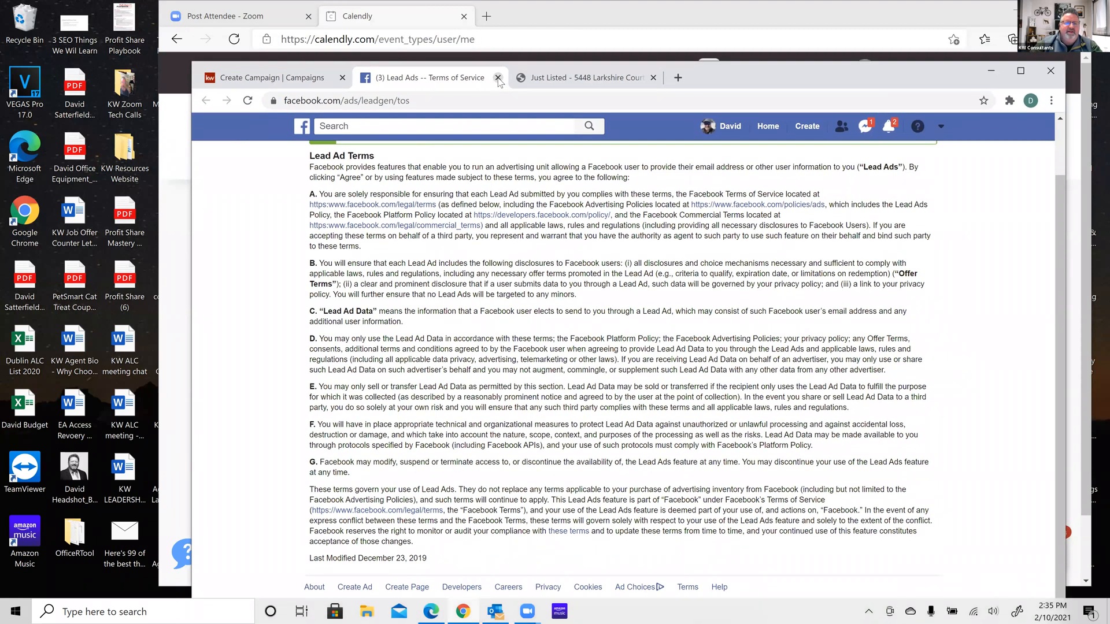
left_click(499, 78)
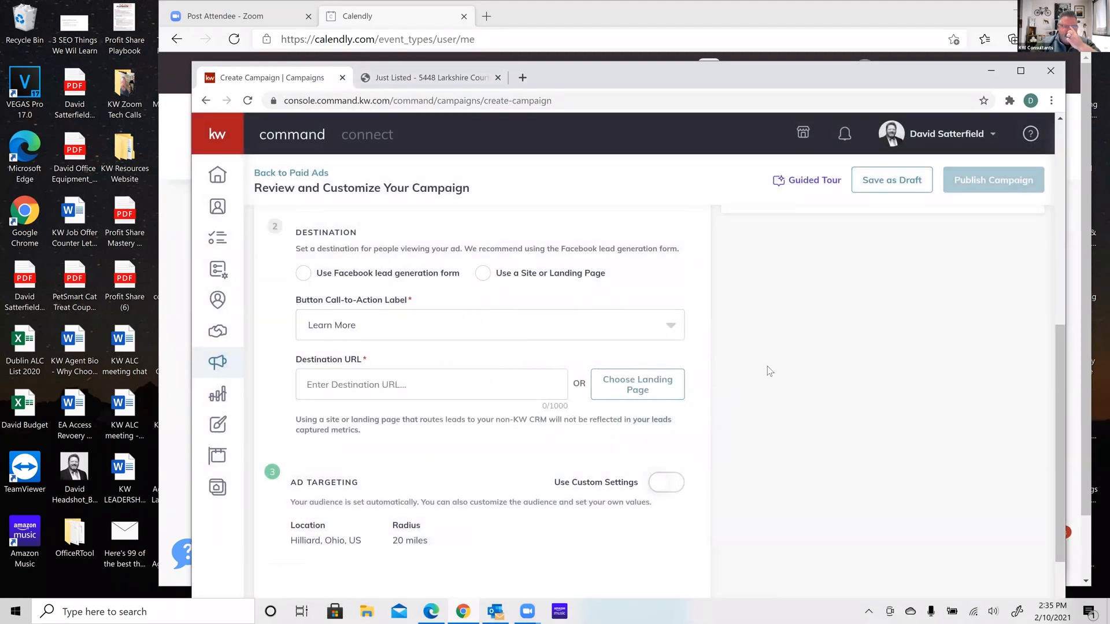
Reselect the lead form destination and accept Lead Ads Terms for The Traveling Buckeyes page
scroll(768, 366, "down", 1)
scroll(767, 366, "up", 1)
left_click(302, 316)
left_click(303, 315)
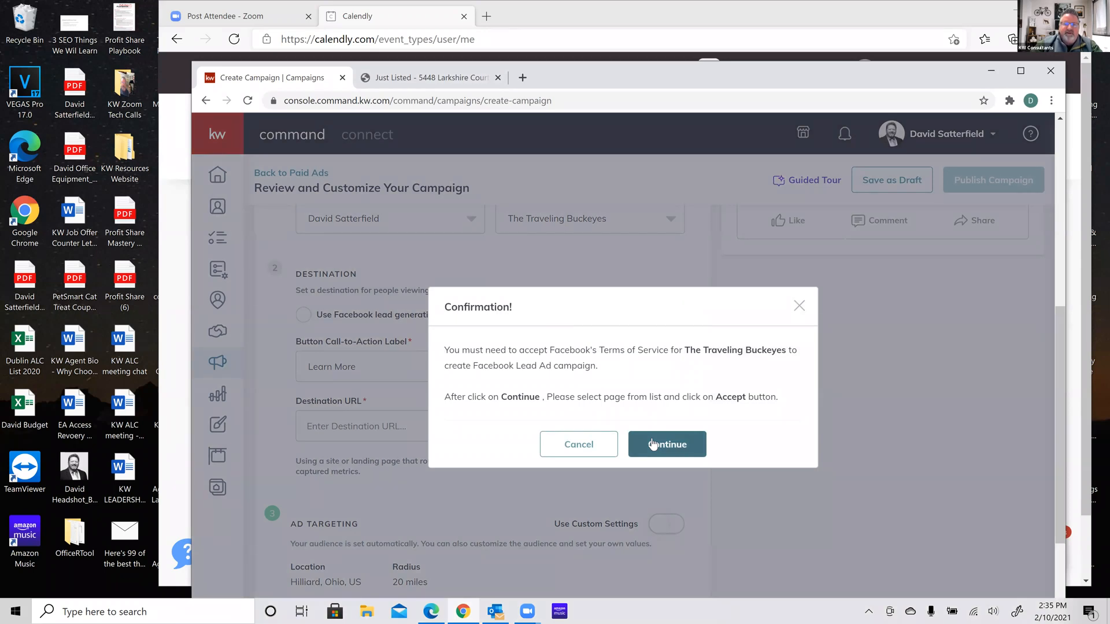
left_click(652, 444)
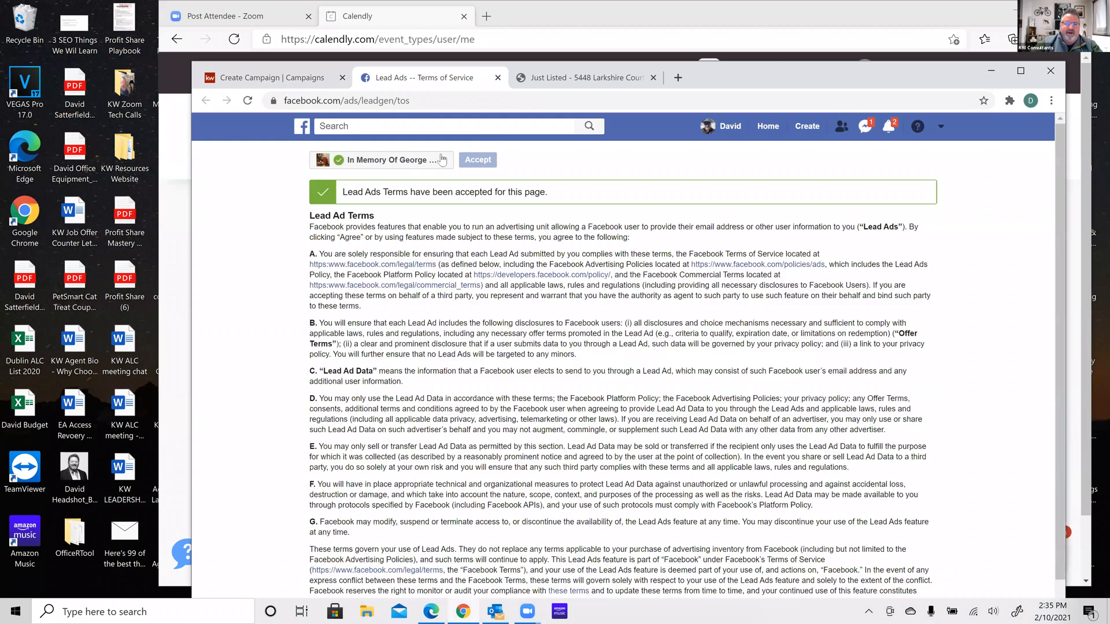
left_click(416, 165)
left_click(415, 175)
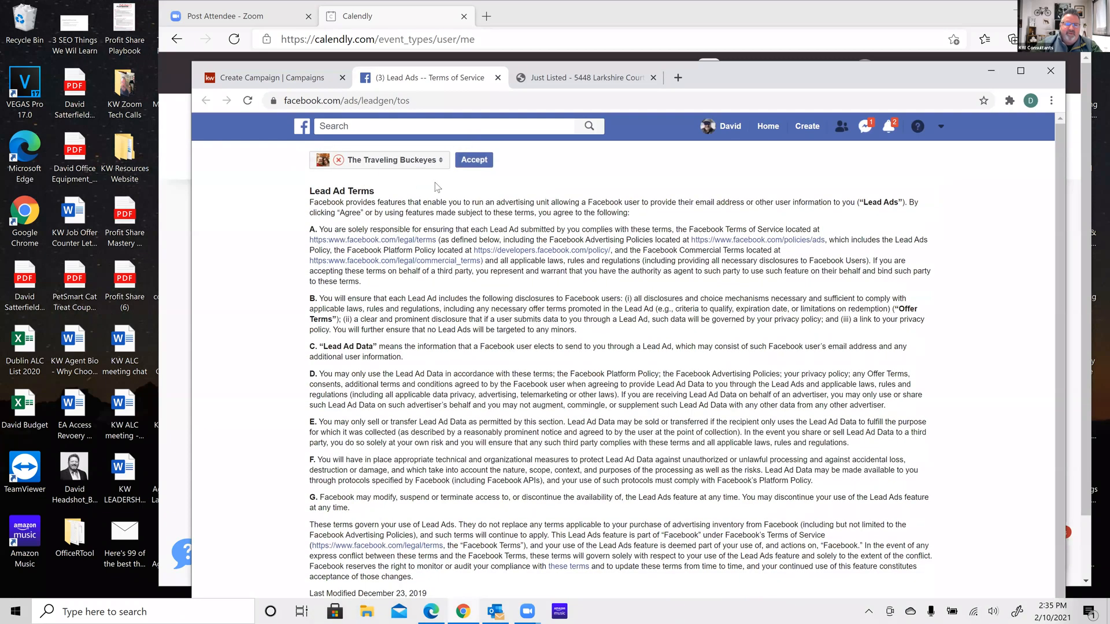
left_click(479, 165)
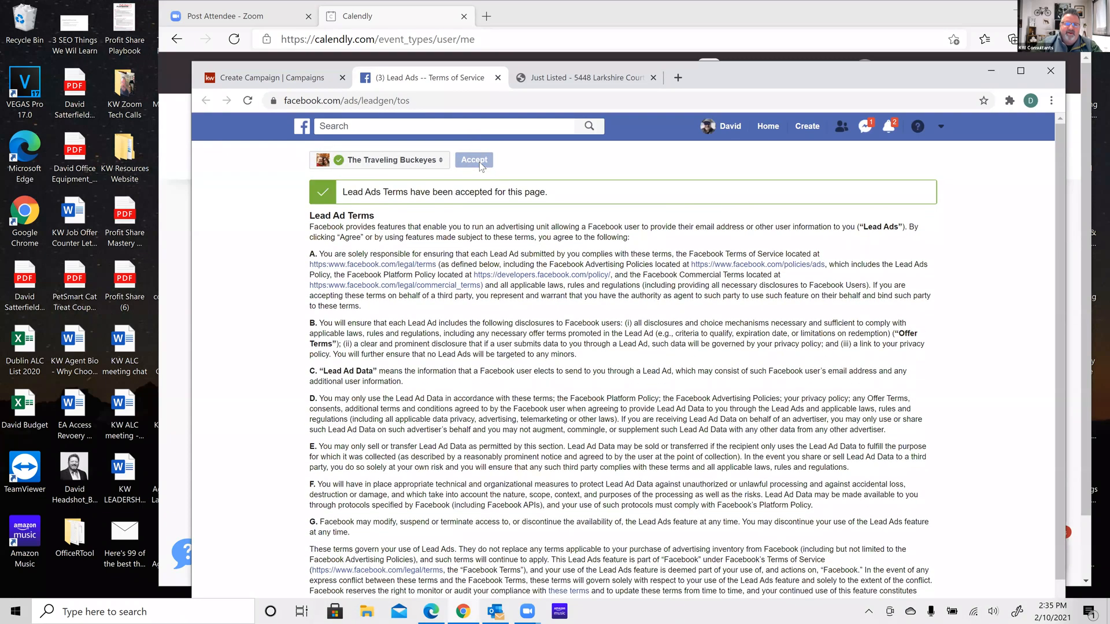
left_click(498, 78)
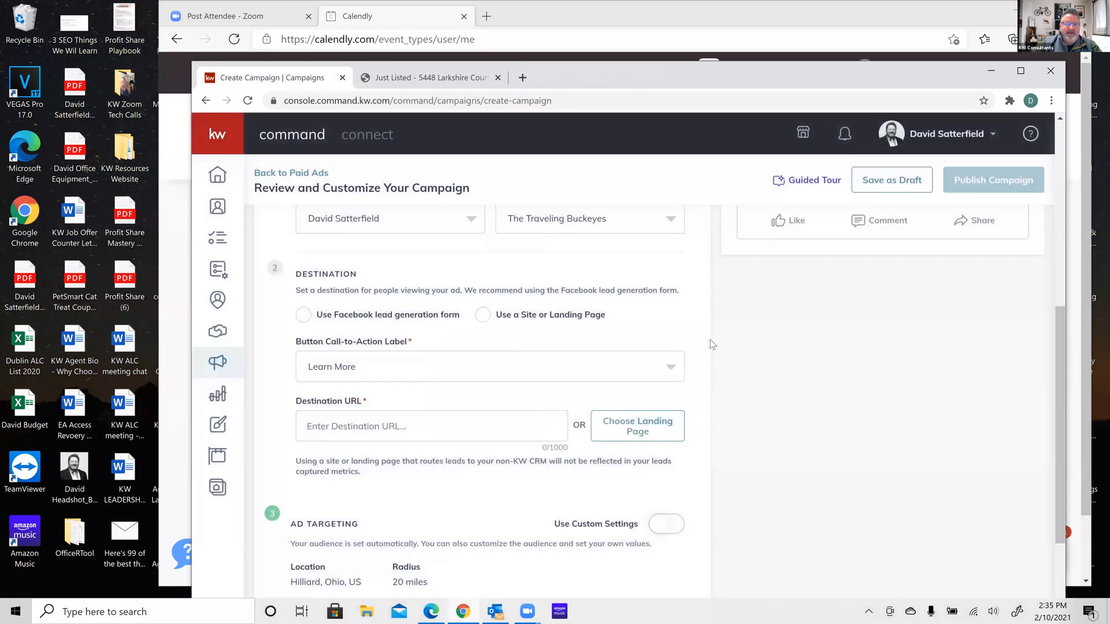
Choose 'Use Facebook lead generation form' as the destination, with Learn More as the call-to-action
left_click(304, 315)
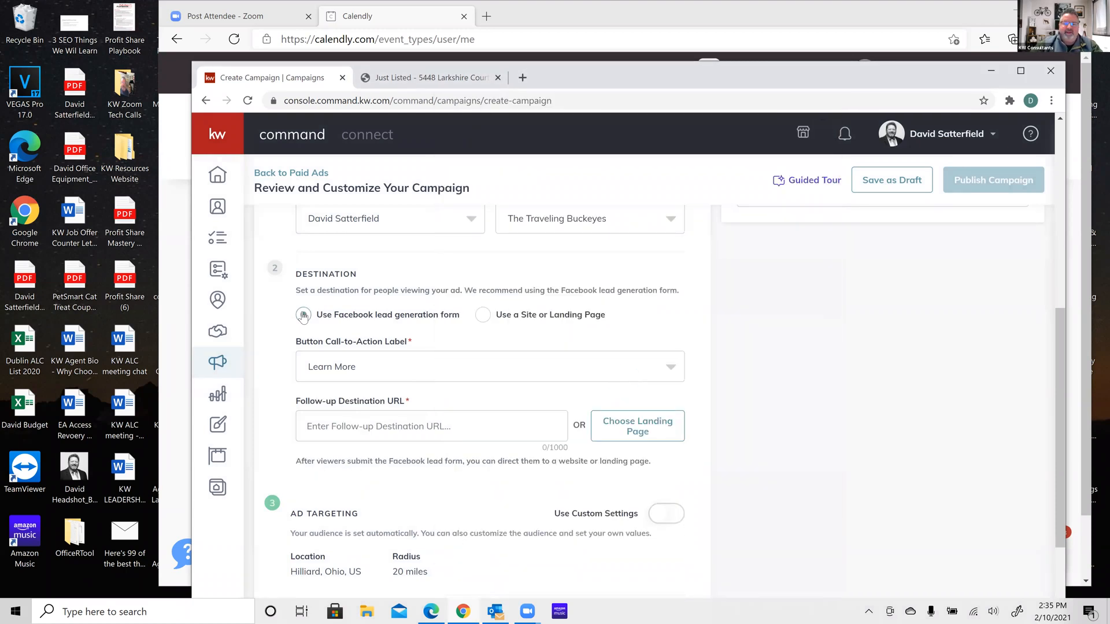
scroll(718, 362, "down", 1)
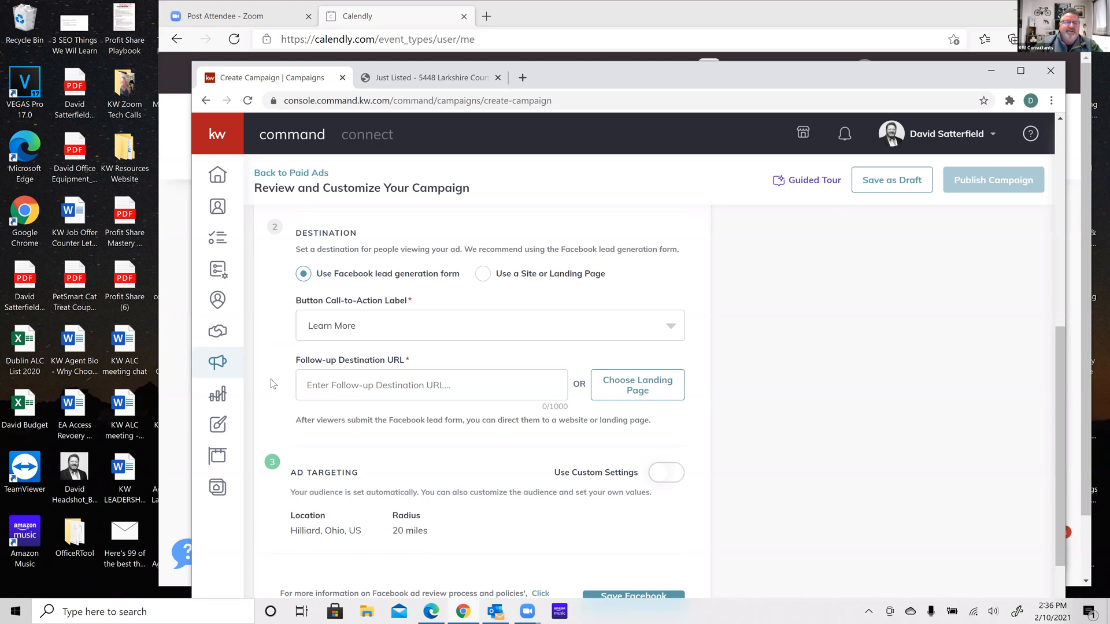
scroll(271, 379, "down", 1)
scroll(273, 329, "up", 1)
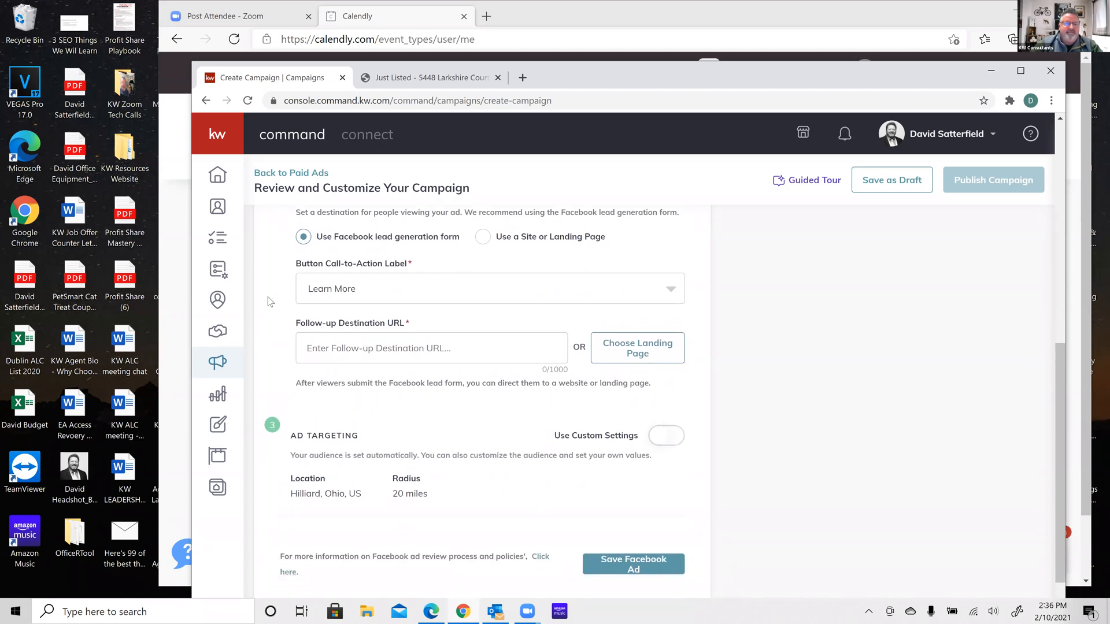
scroll(271, 315, "down", 2)
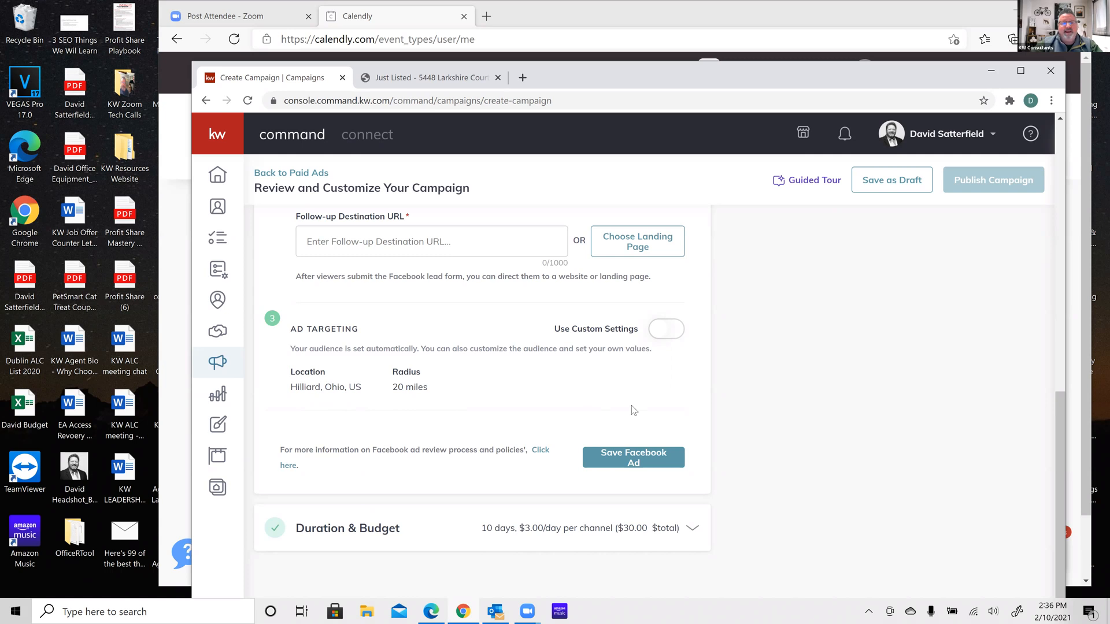
Turn on Use Custom Settings targeting Hilliard, Ohio, leaving the radius at 20 miles
left_click(669, 334)
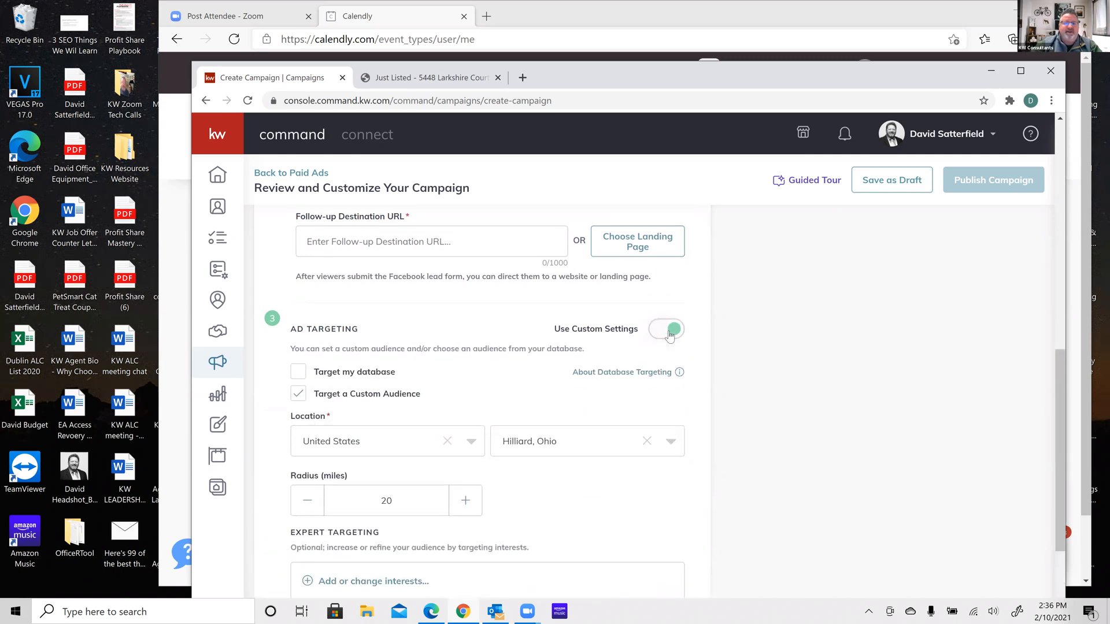
scroll(765, 379, "down", 3)
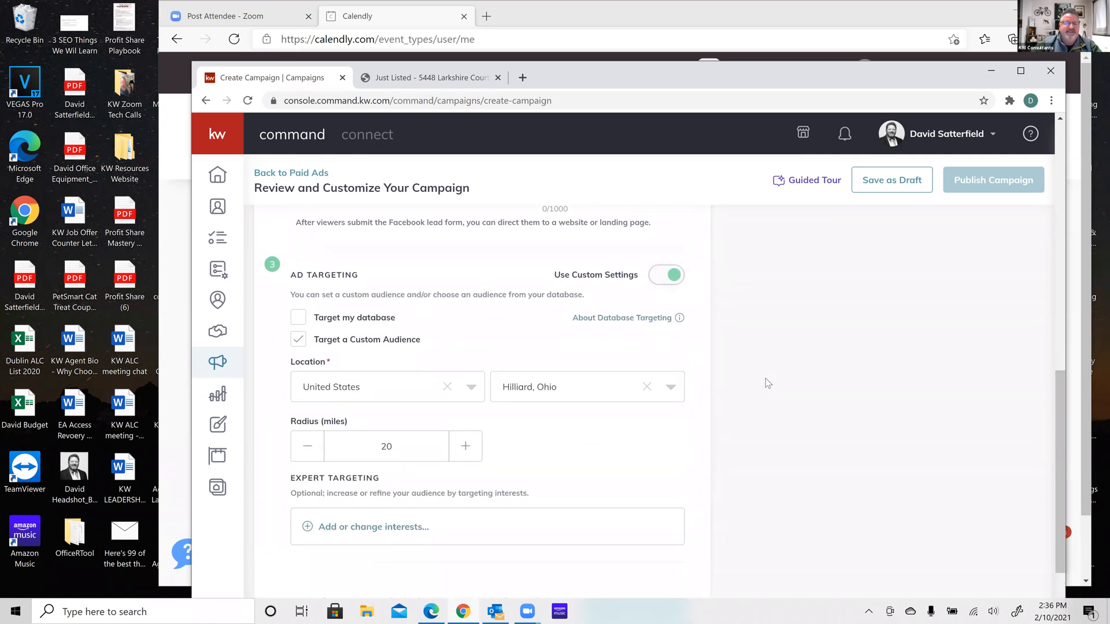
scroll(765, 379, "up", 1)
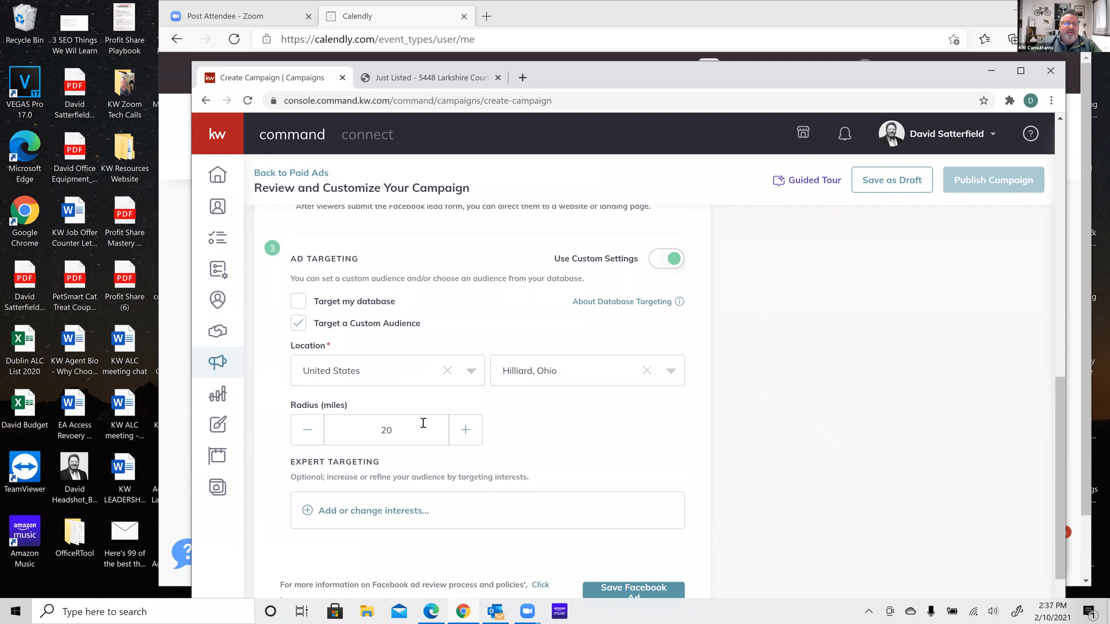
left_click(308, 436)
left_click(466, 440)
left_click(467, 441)
left_click(467, 440)
left_click(467, 441)
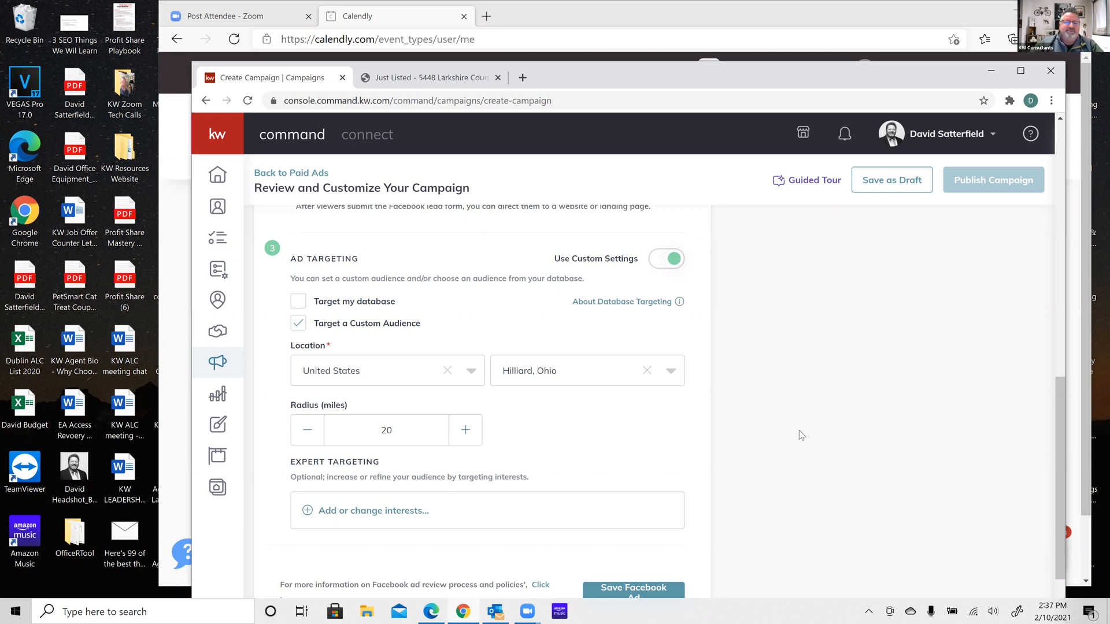
scroll(799, 431, "down", 2)
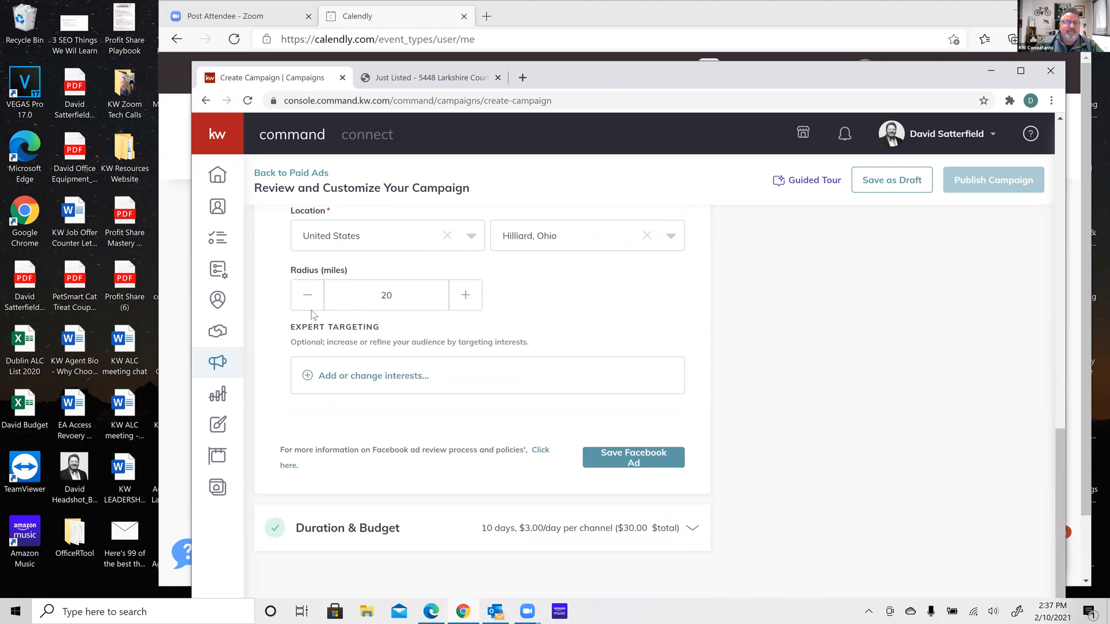
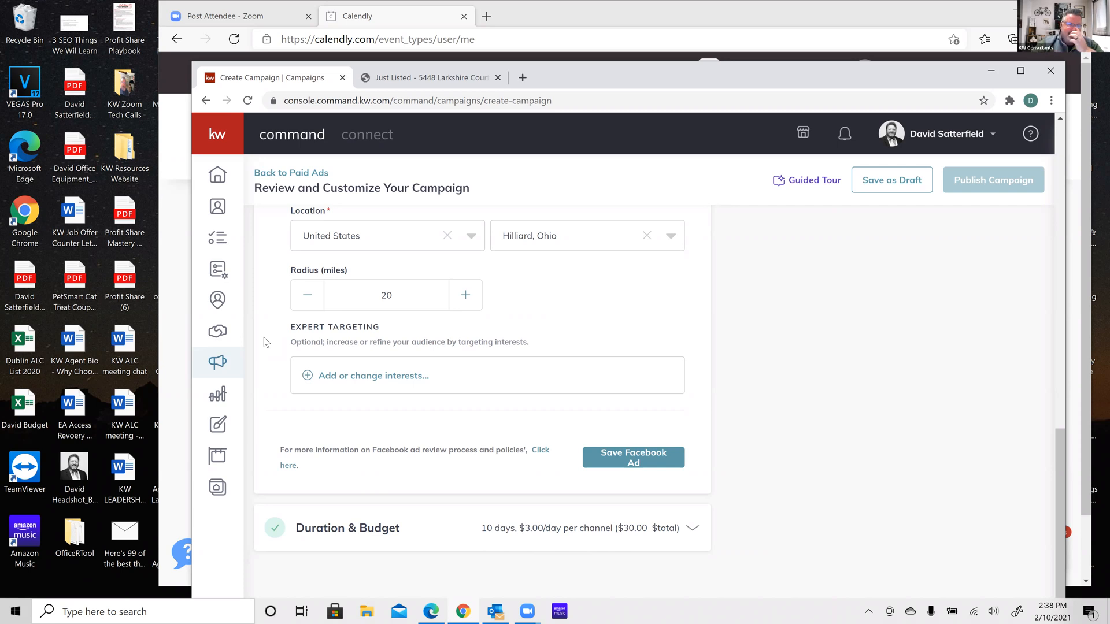
Search for 'Zillow' and save it as a targeting interest (audience about 34,290,260)
left_click(309, 377)
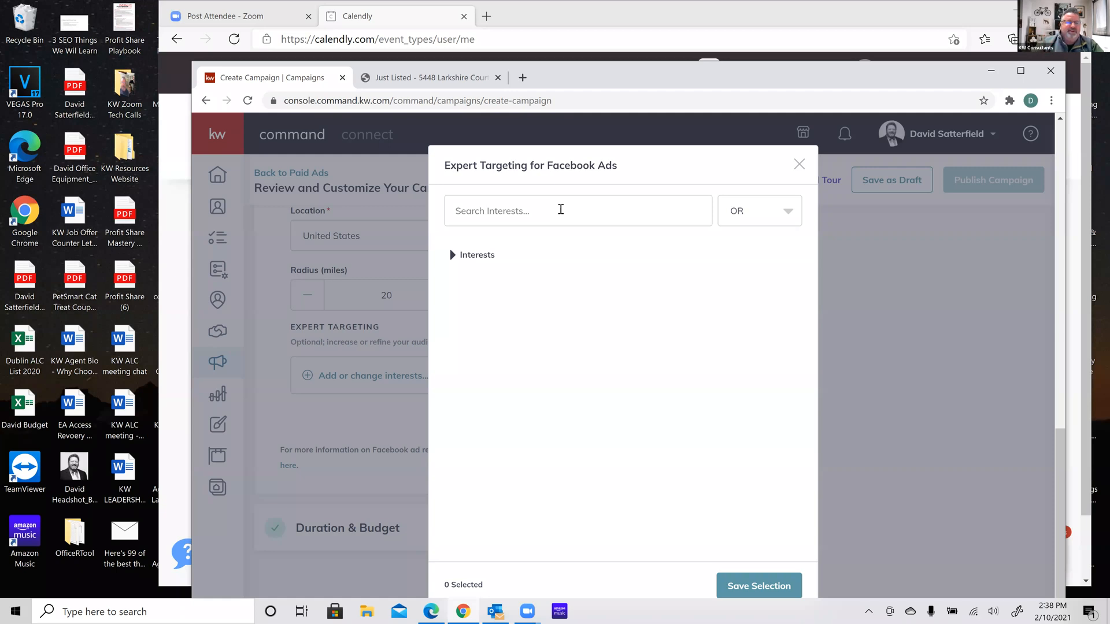
left_click(561, 210)
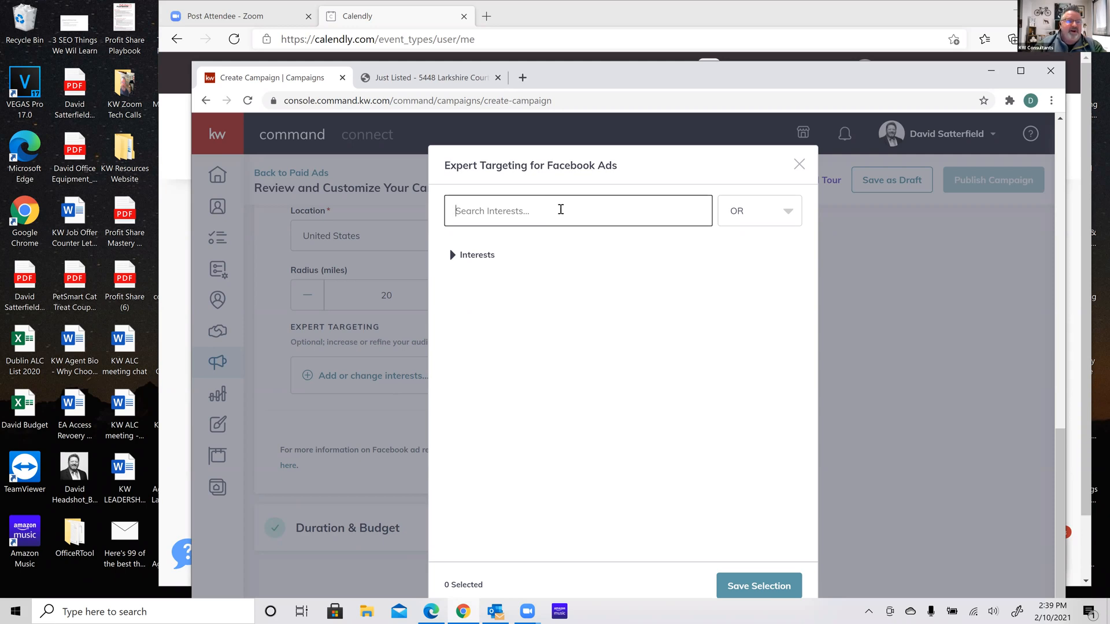
type("Zillow")
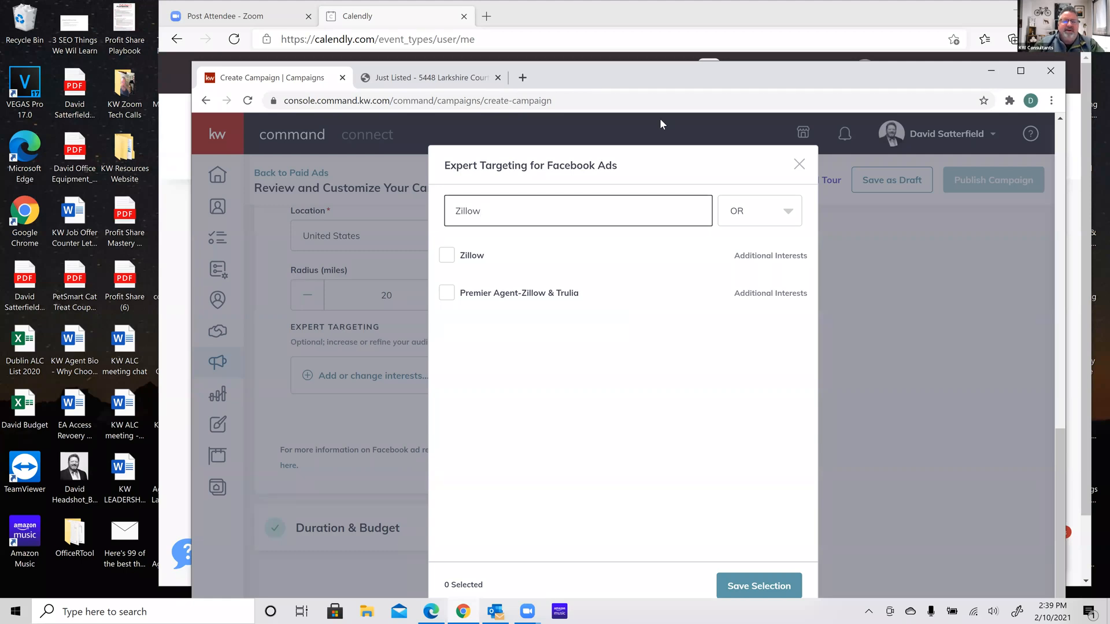
mouse_move(498, 295)
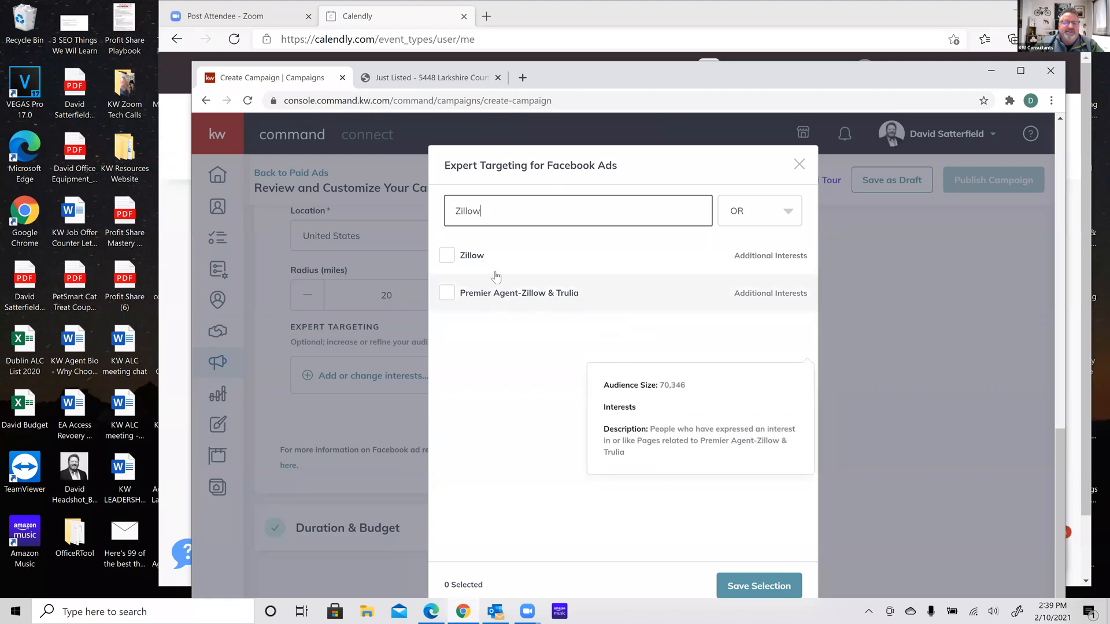
left_click(446, 261)
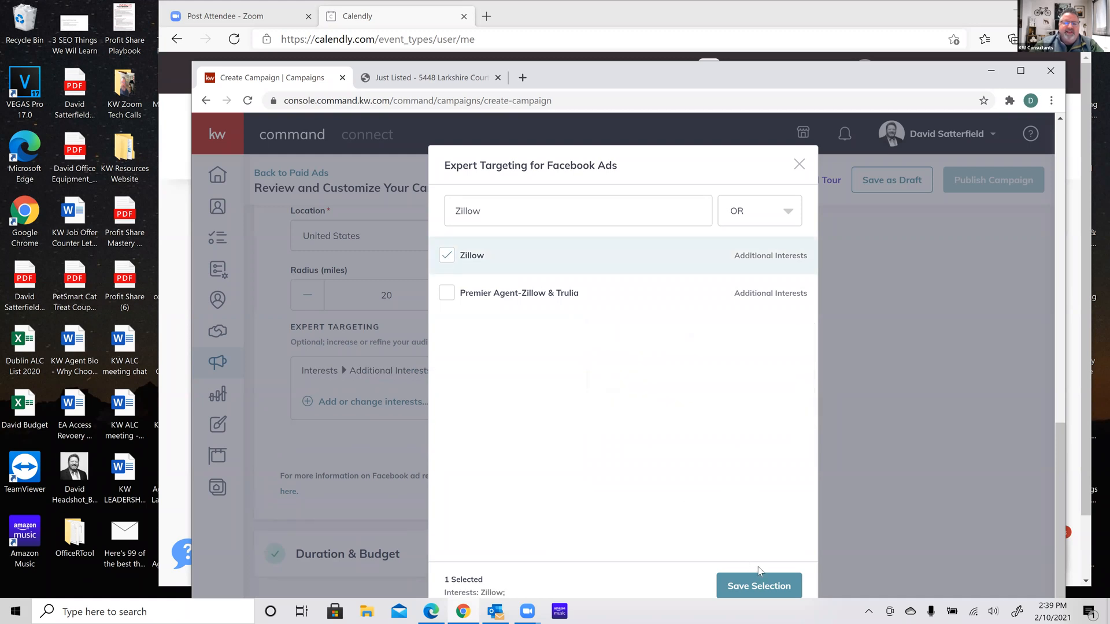
left_click(752, 587)
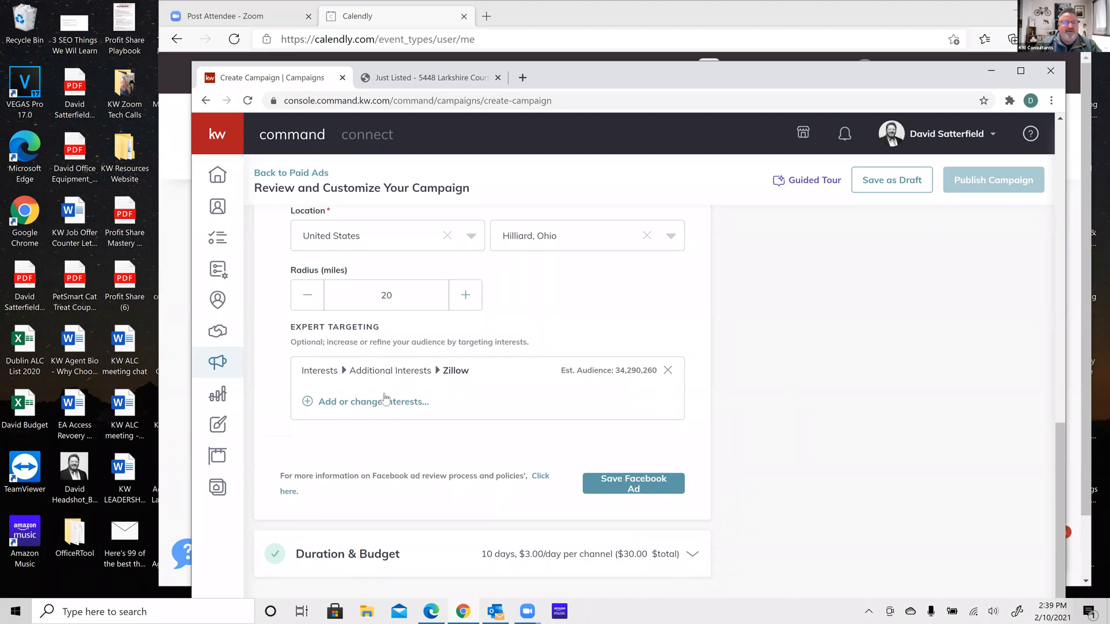
Search for 'realtor.com' and save it as a second interest alongside Zillow
left_click(367, 403)
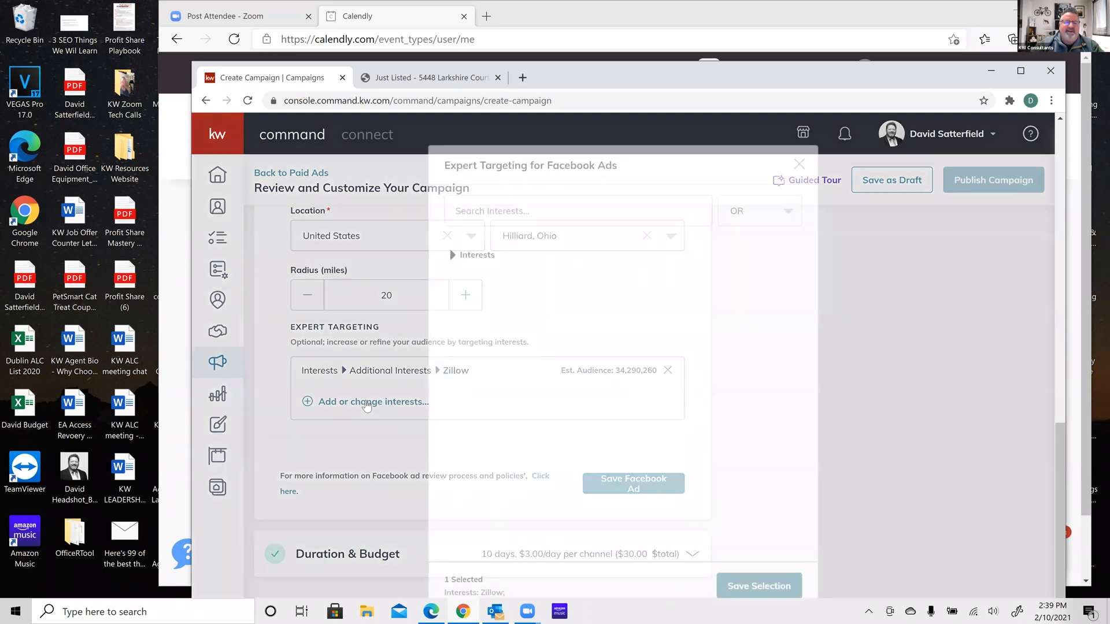
left_click(524, 212)
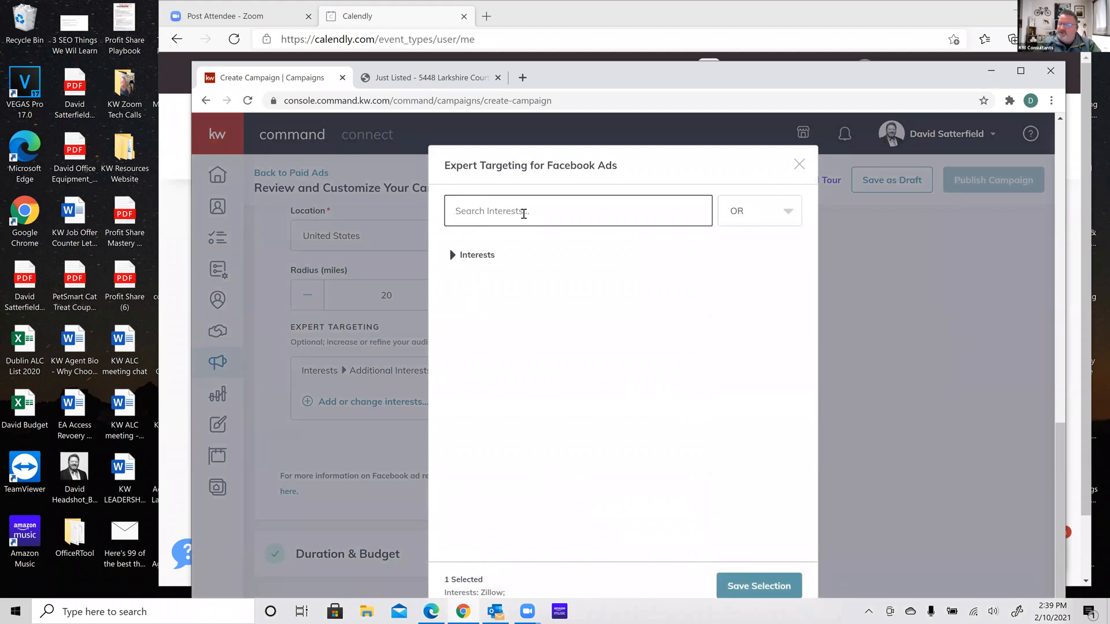
type("realto")
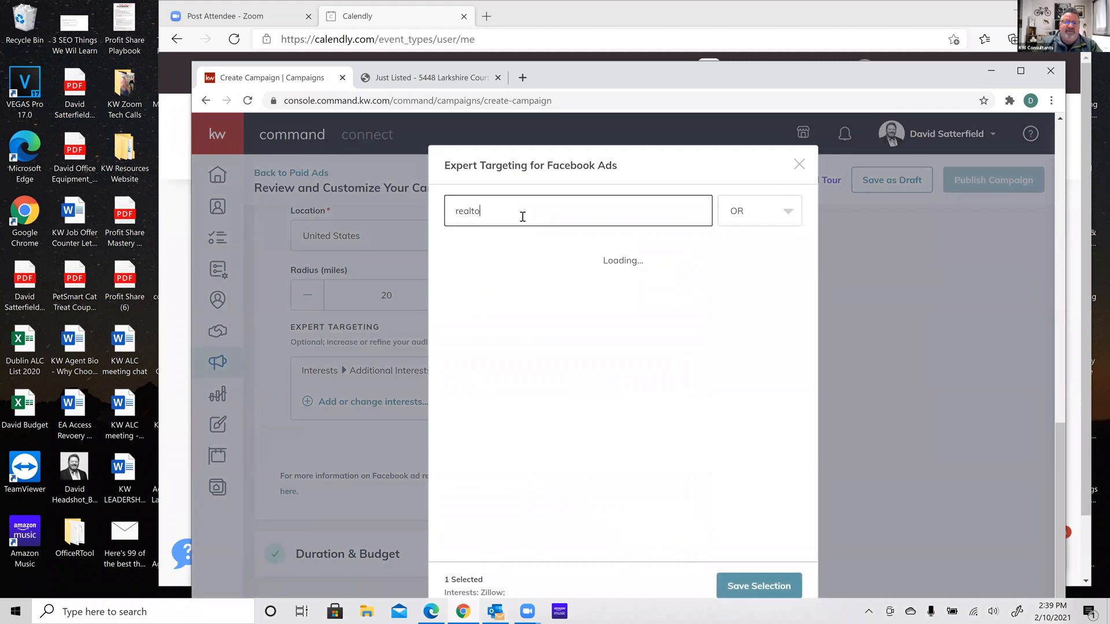
type("r.com")
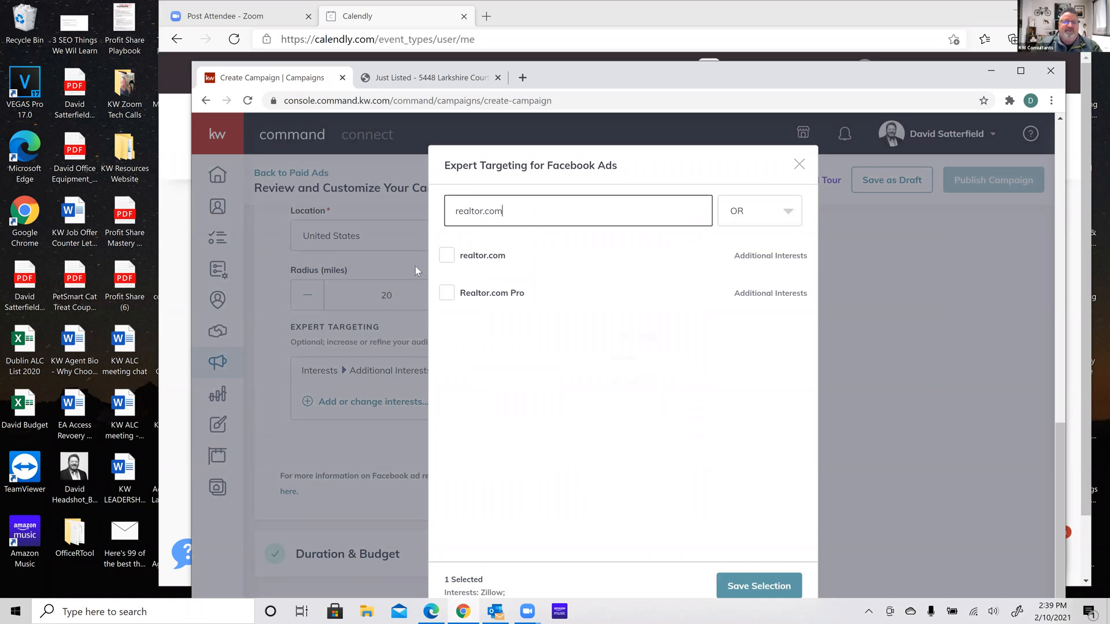
left_click(447, 255)
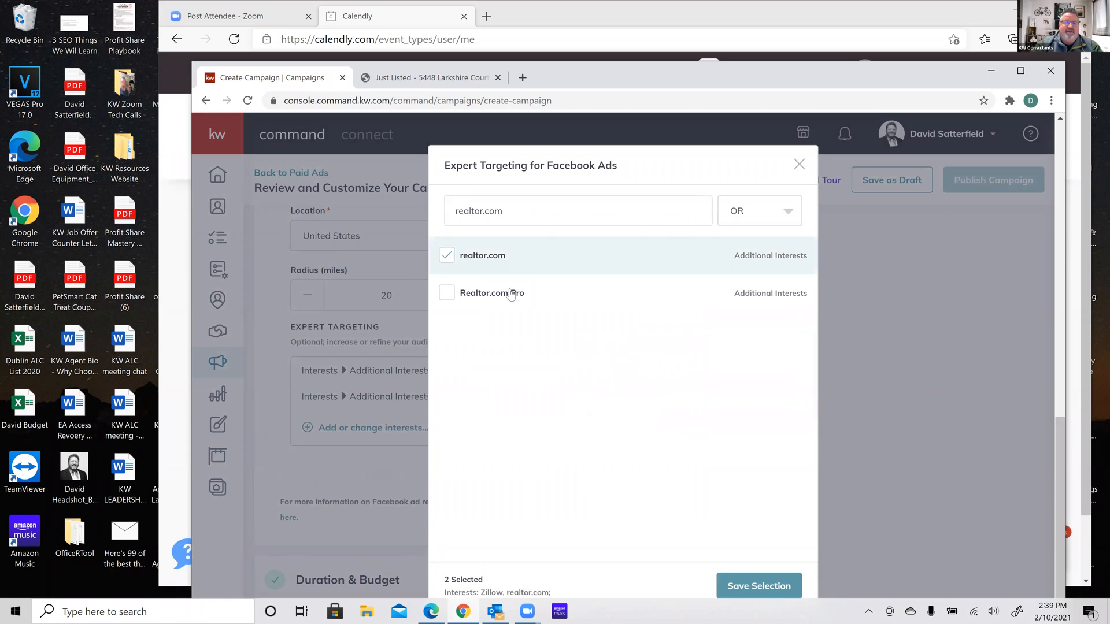
left_click(744, 590)
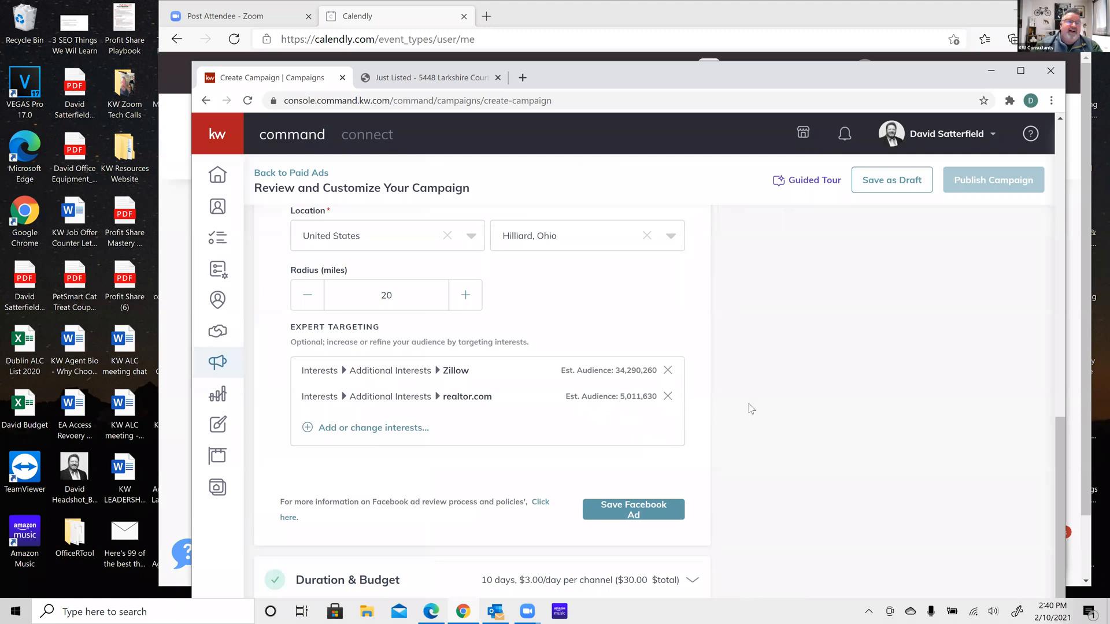
left_click(375, 430)
Search 'real estate' and save the Real estate broker and Reale state investing interests
left_click(532, 205)
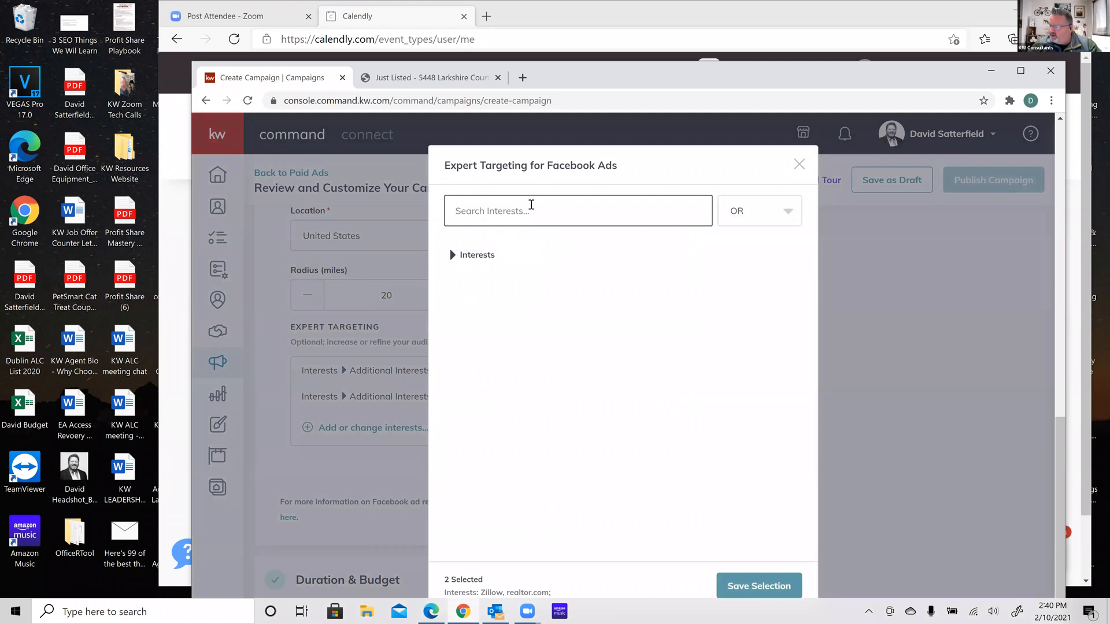
type("houses.com")
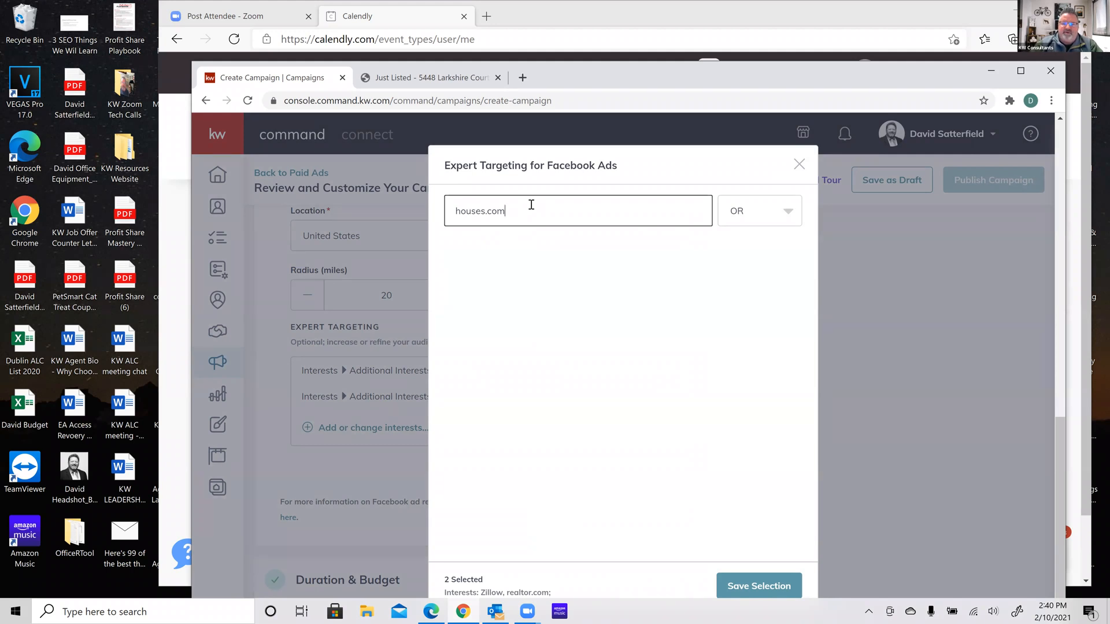
key("BackSpace")
key("BackSpace")
key("BackSpace")
key("BackSpace")
key("BackSpace")
key("BackSpace")
key("BackSpace")
key("BackSpace")
key("BackSpace")
key("BackSpace")
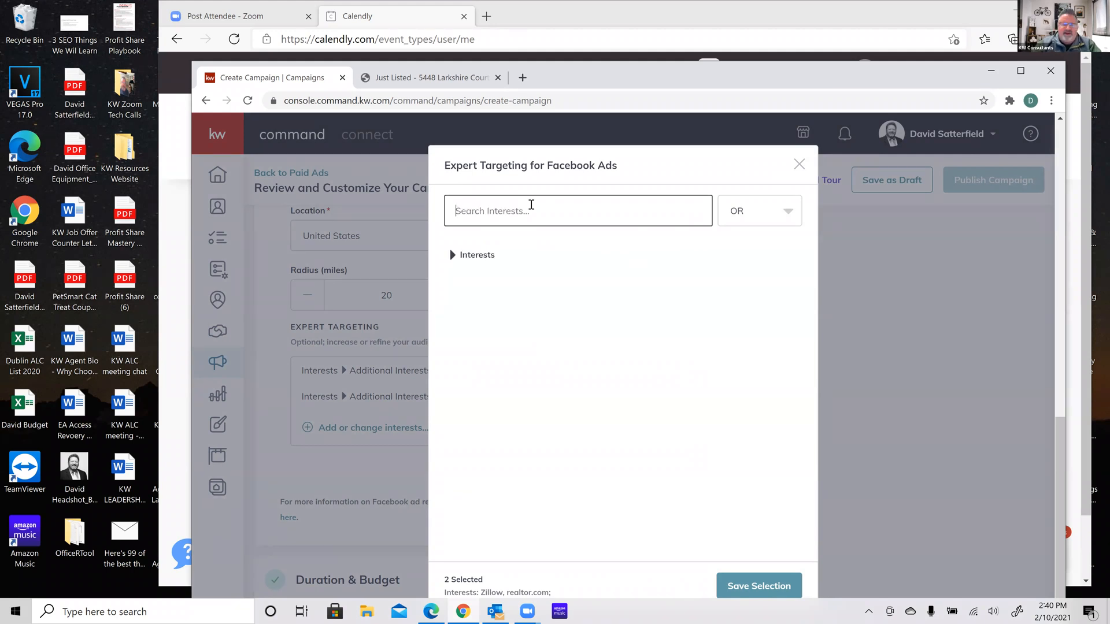
type("real estate")
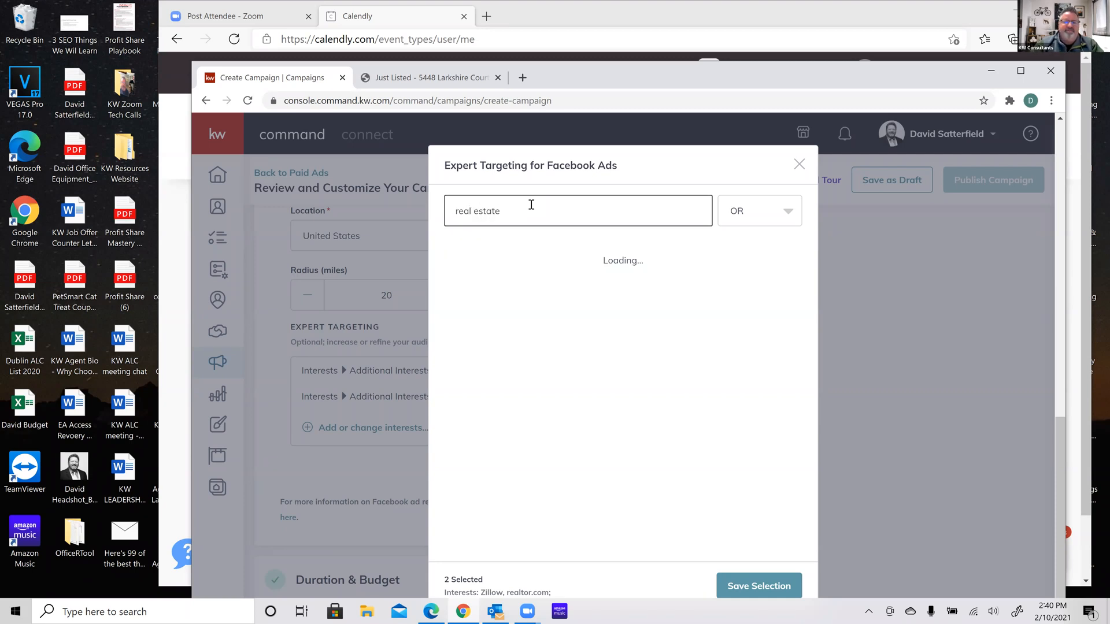
mouse_move(547, 293)
mouse_move(522, 266)
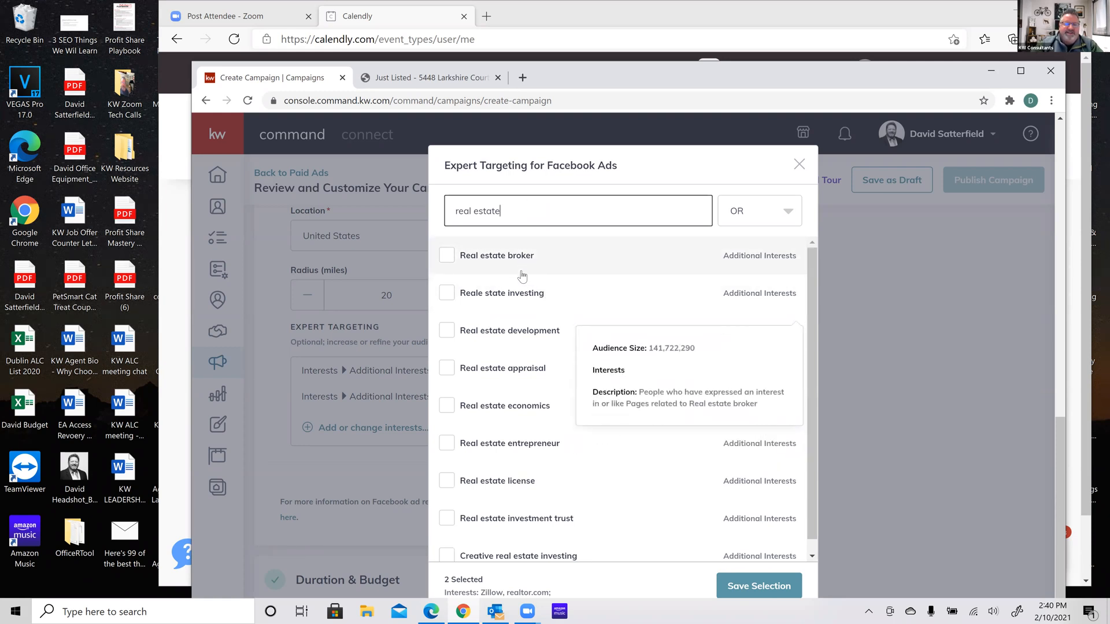
mouse_move(509, 333)
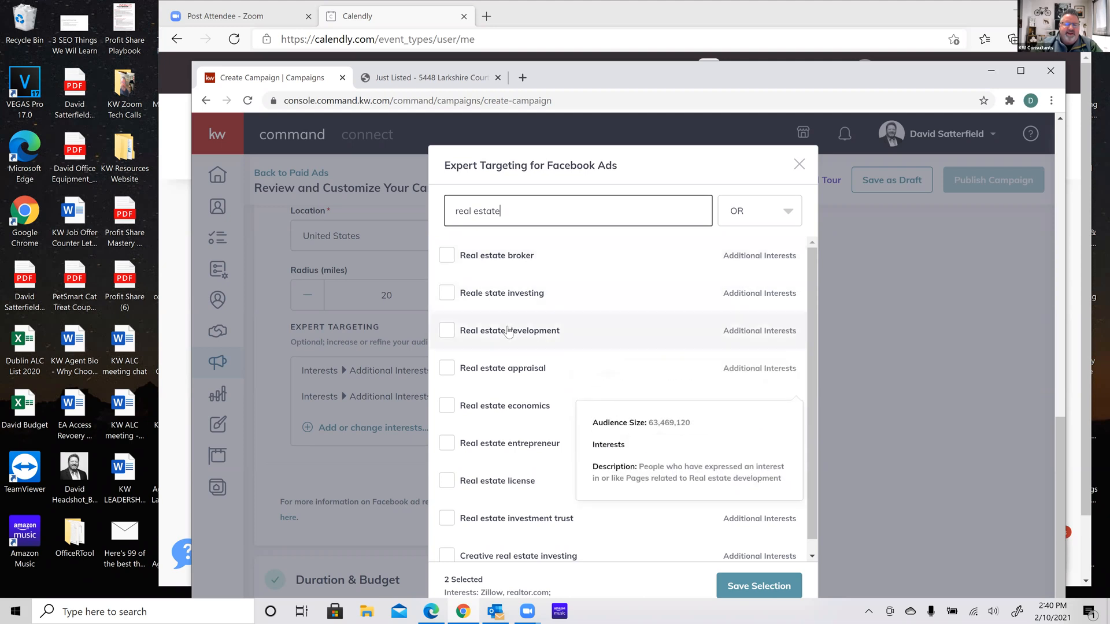
mouse_move(499, 371)
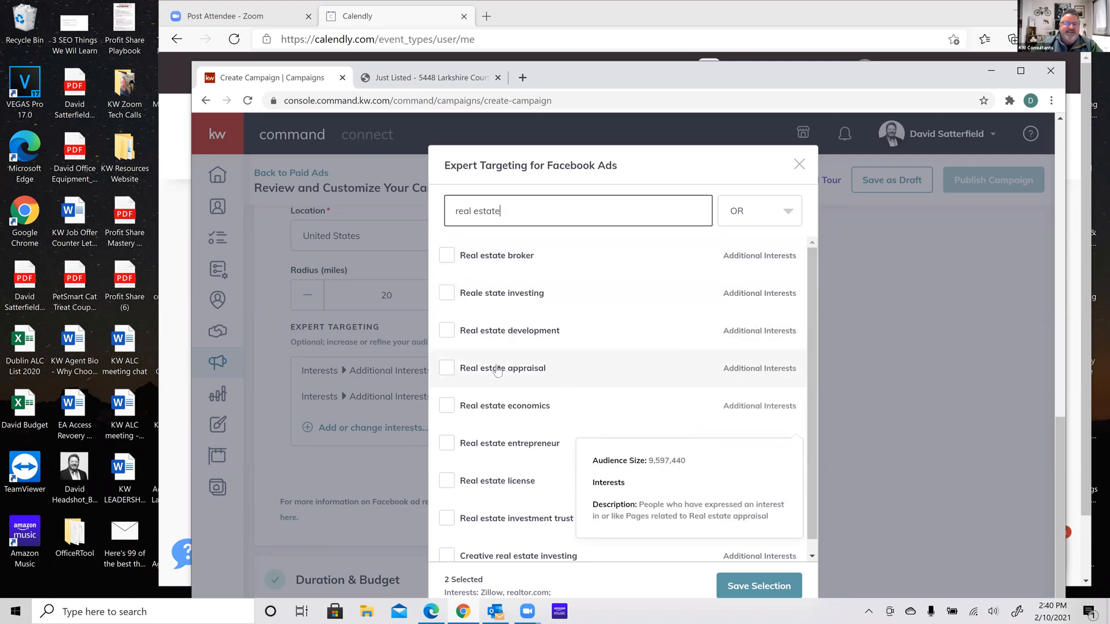
mouse_move(495, 408)
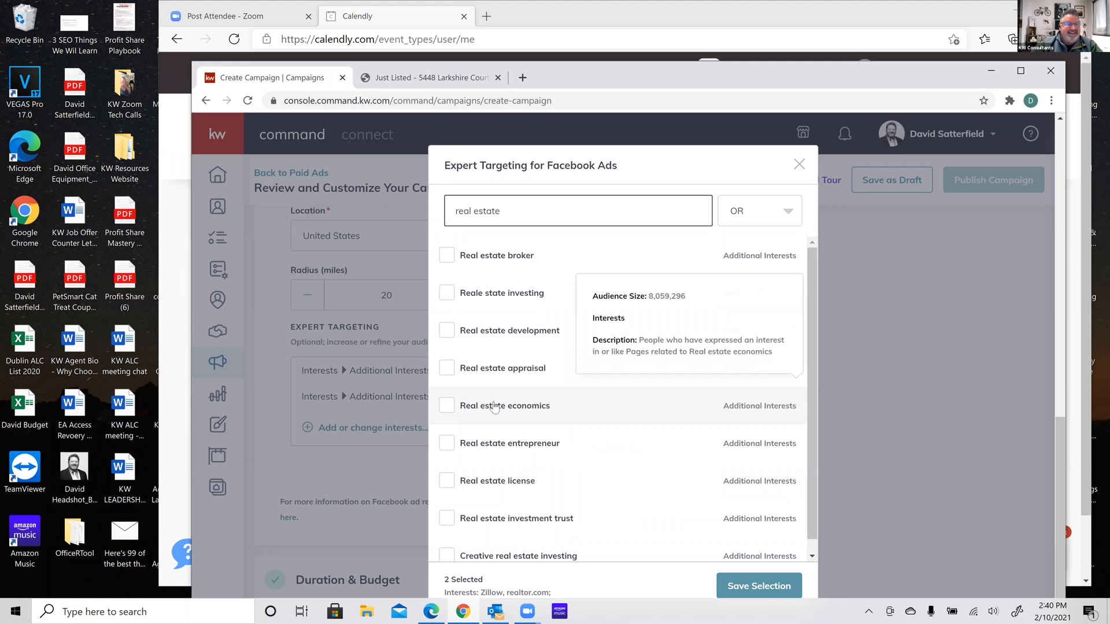
mouse_move(496, 253)
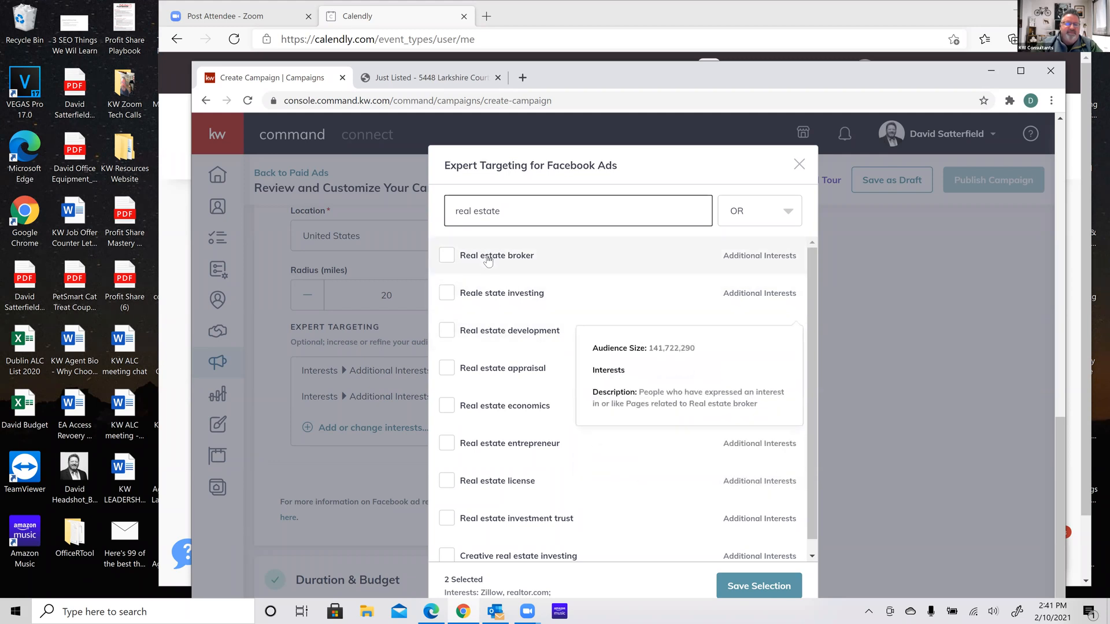
left_click(449, 258)
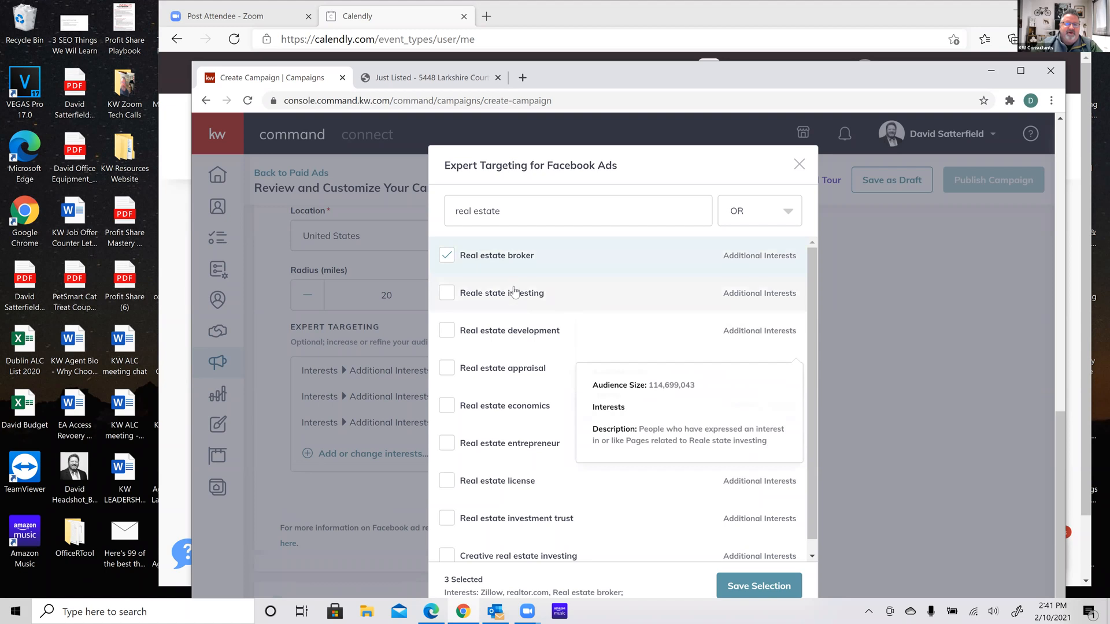
left_click(455, 294)
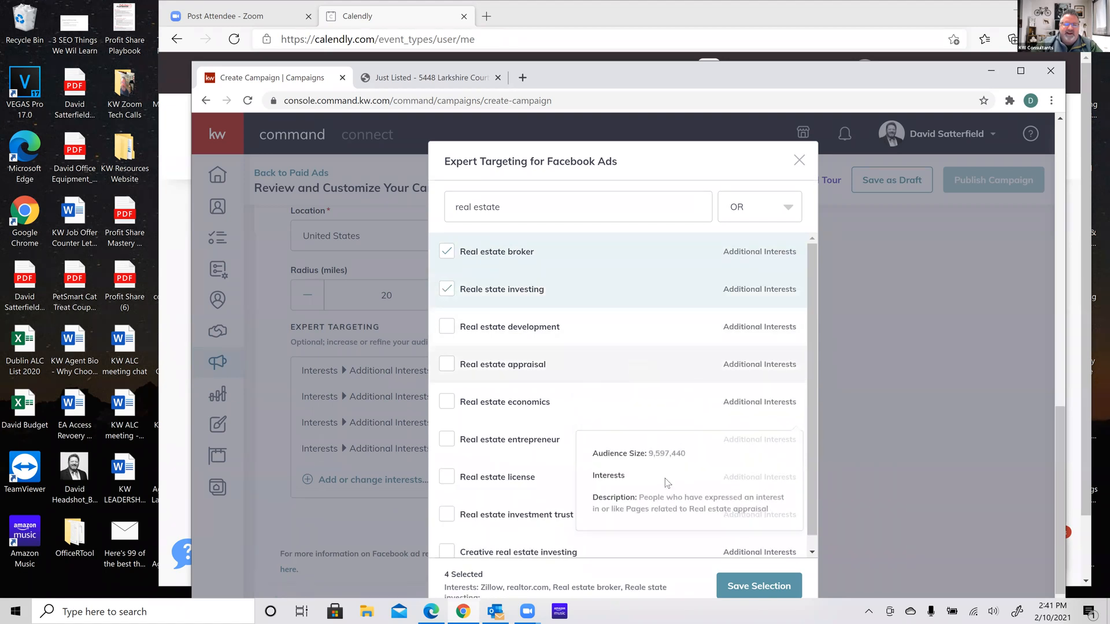
left_click(762, 584)
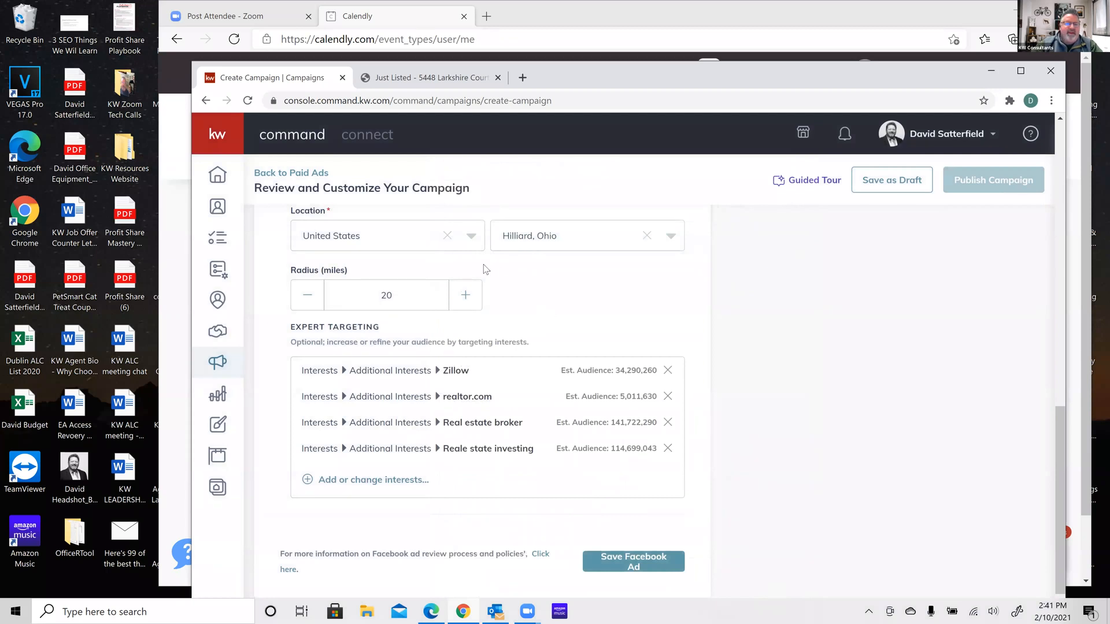
Search 'rent.com' and save Rent.com as a fifth targeting interest
left_click(368, 480)
left_click(535, 206)
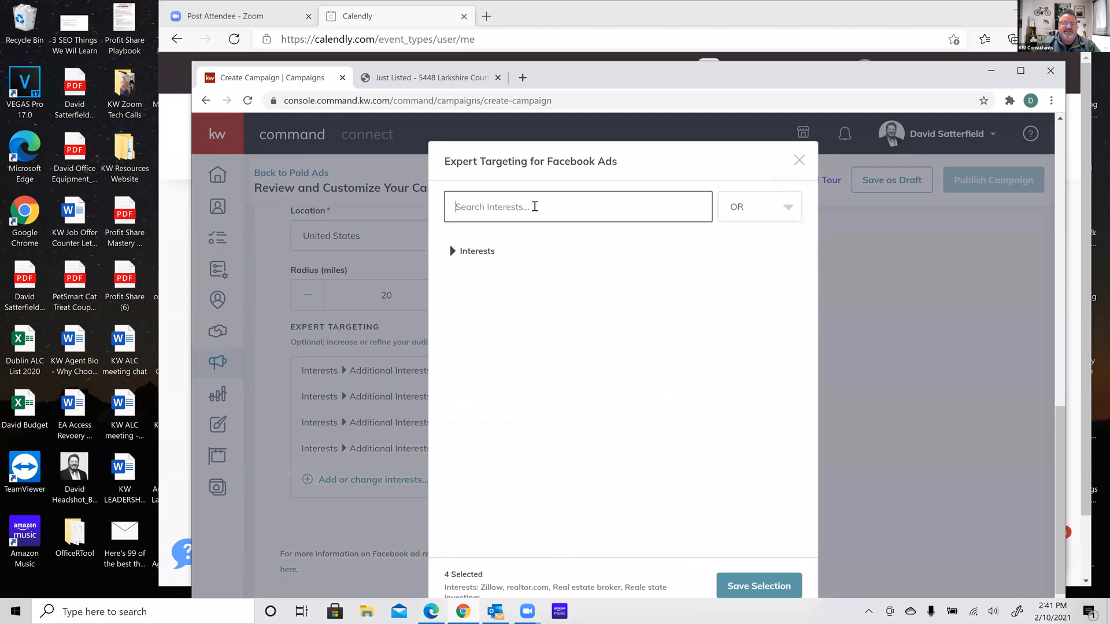
type("ren")
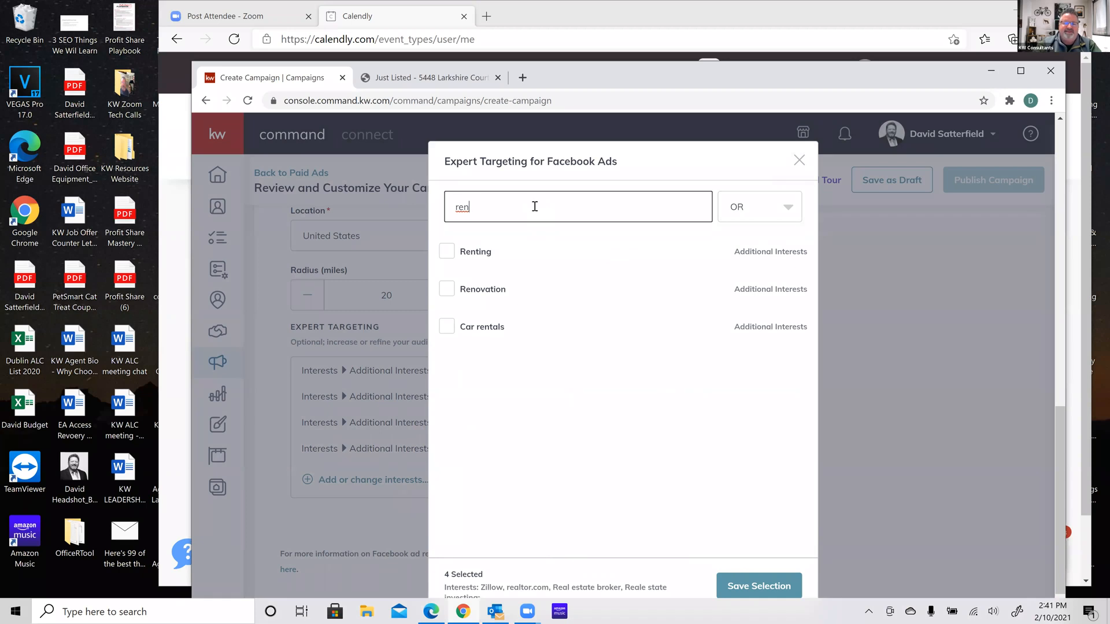
type("t.com")
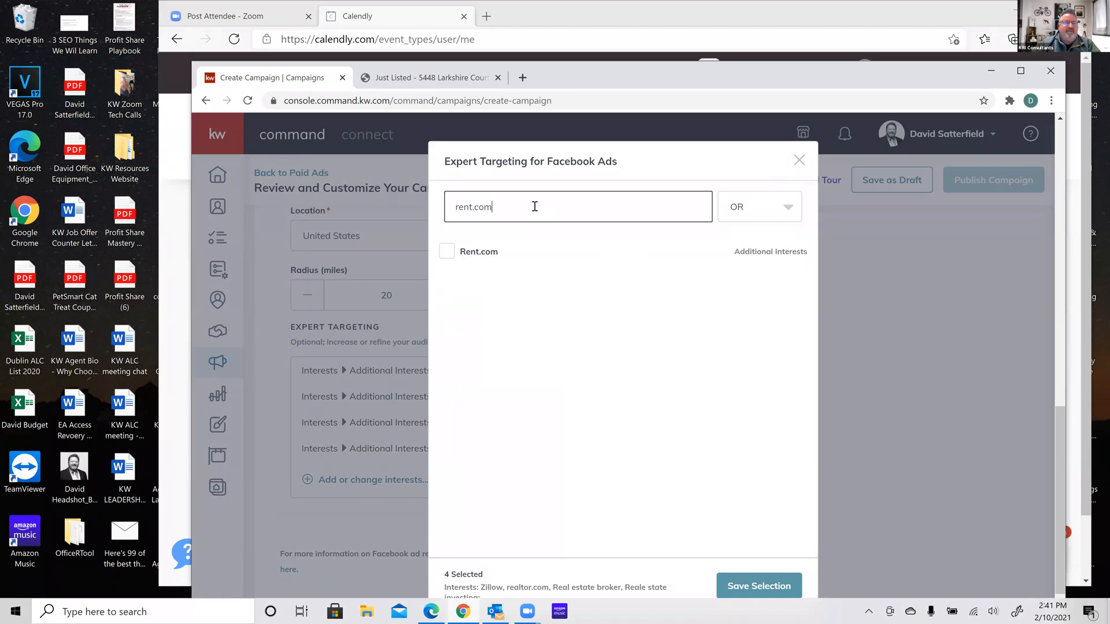
left_click(450, 259)
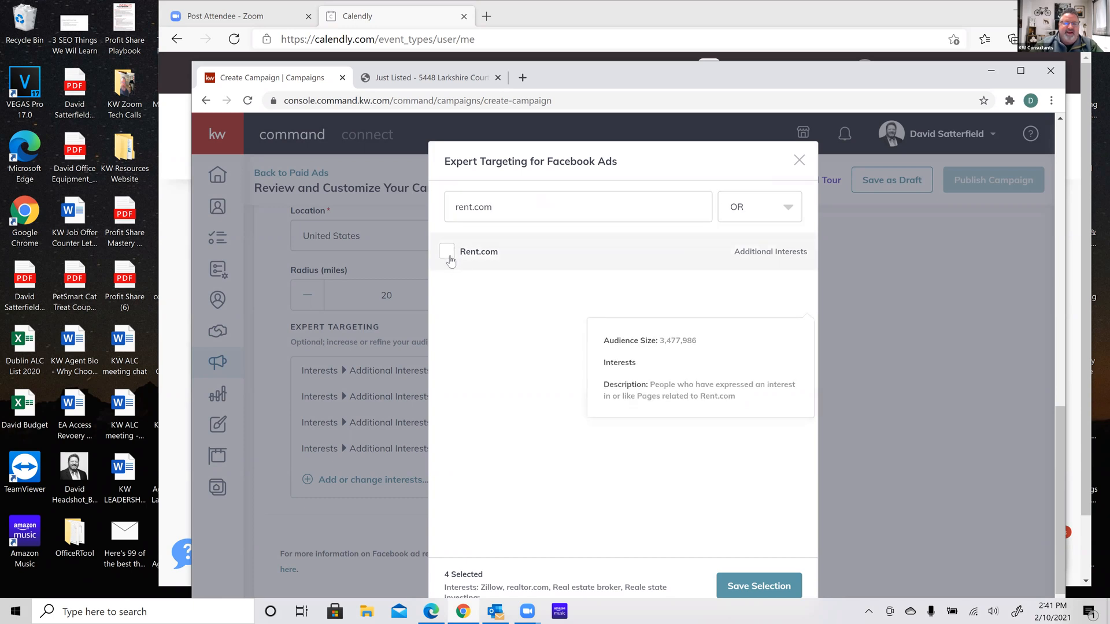
left_click(755, 587)
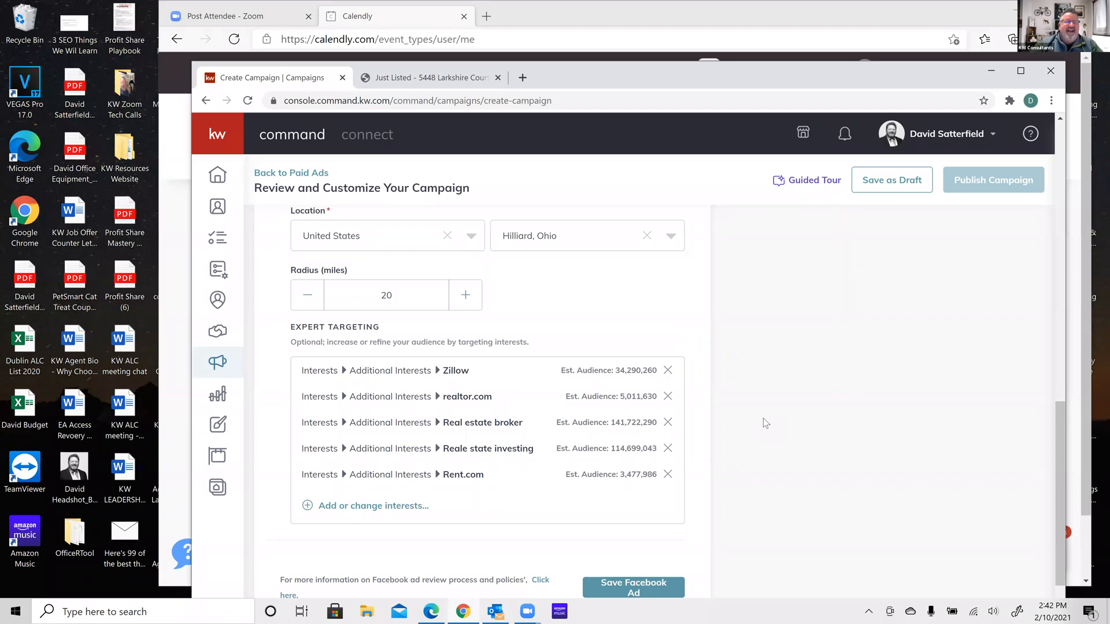
Save the Facebook ad with its updated interest targeting
scroll(764, 418, "down", 2)
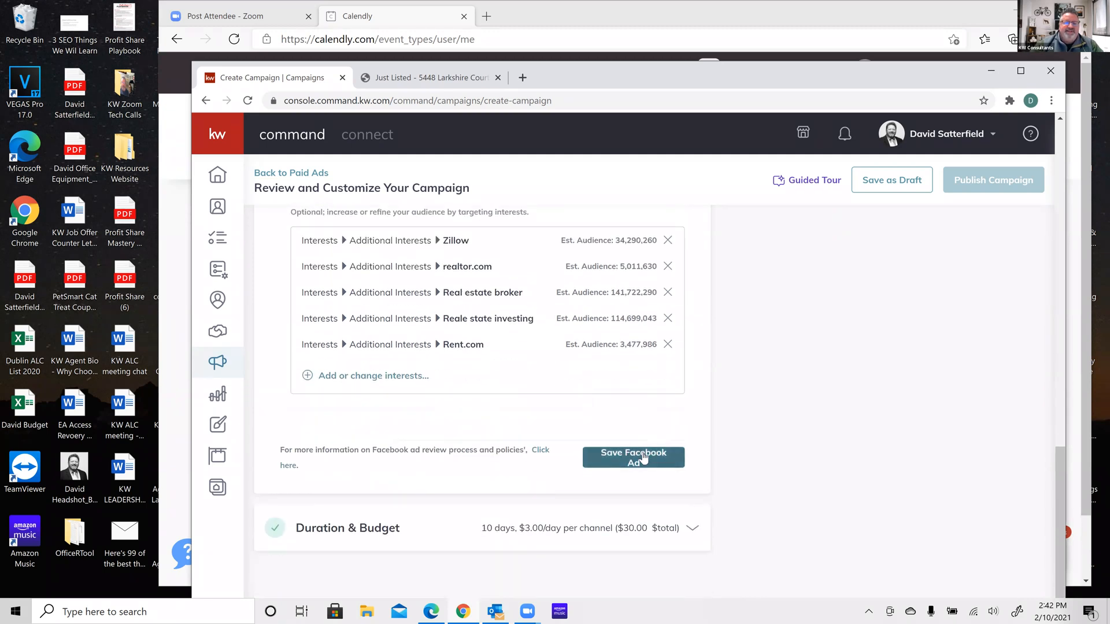
scroll(644, 457, "up", 2)
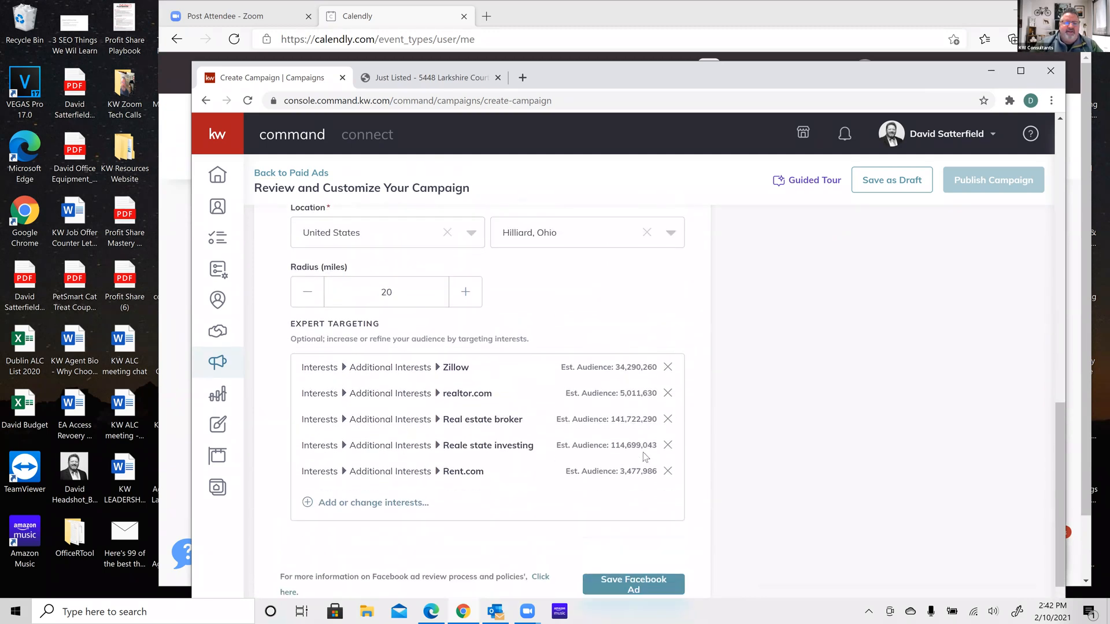
scroll(646, 457, "down", 2)
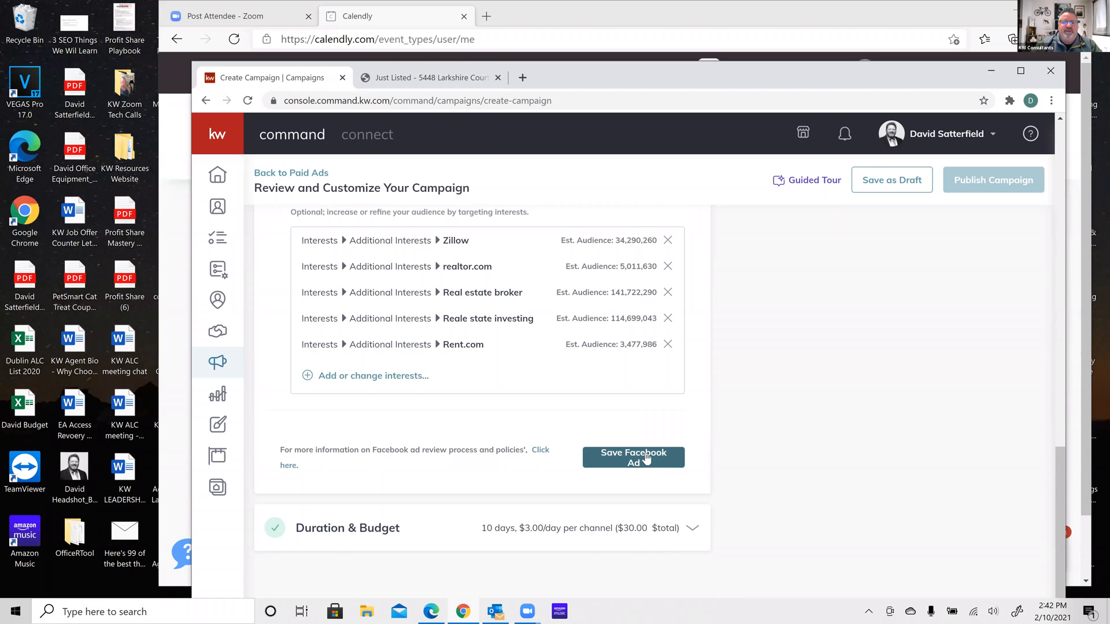
left_click(646, 458)
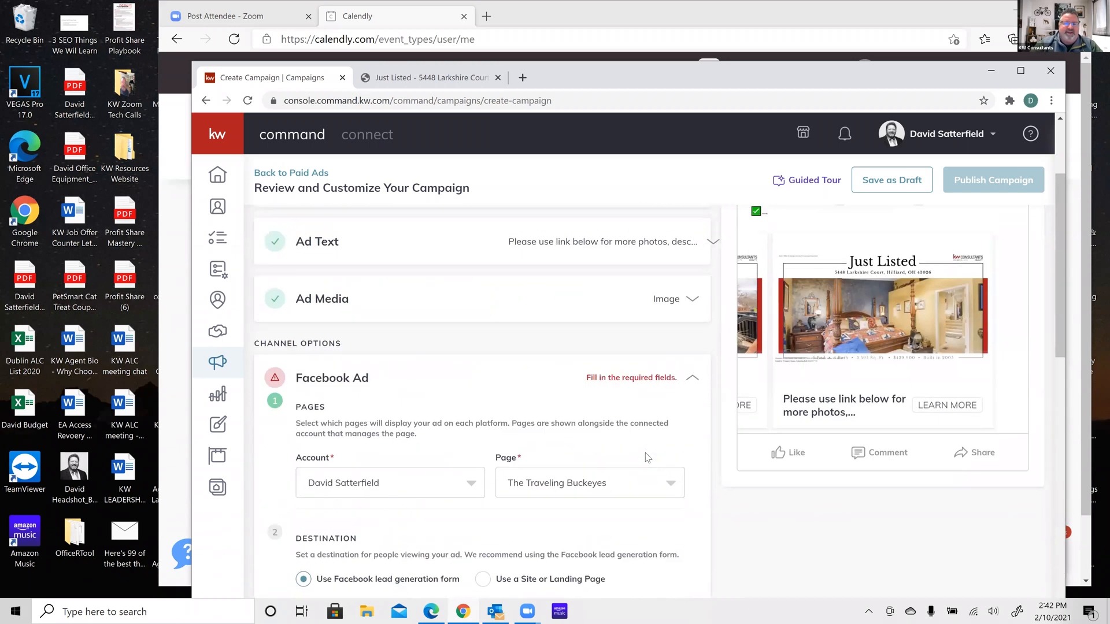
left_click(693, 382)
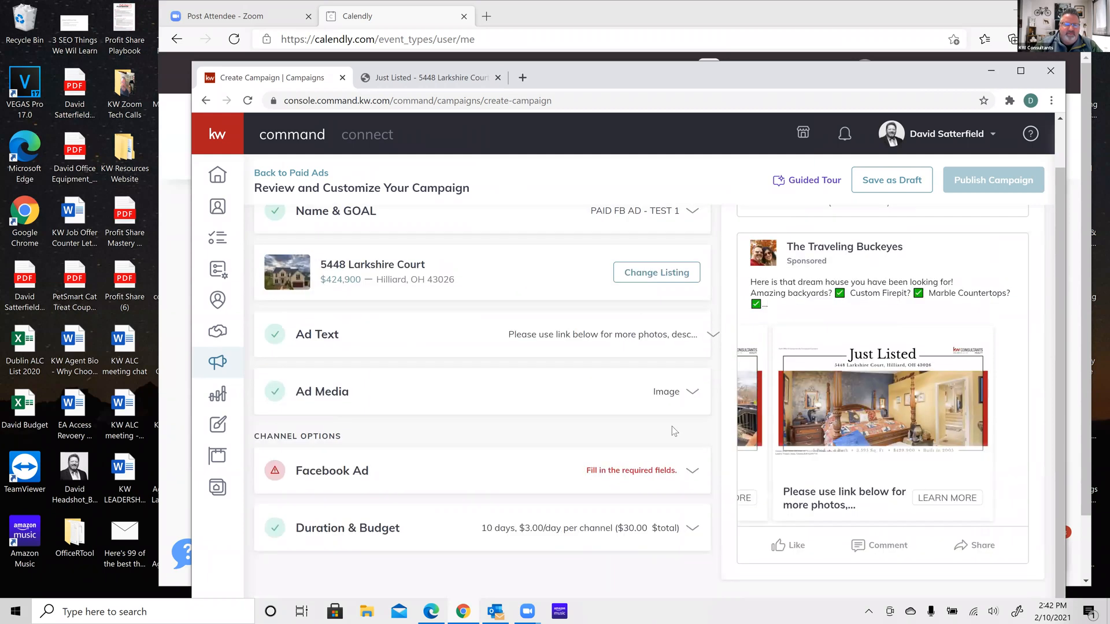
left_click(692, 472)
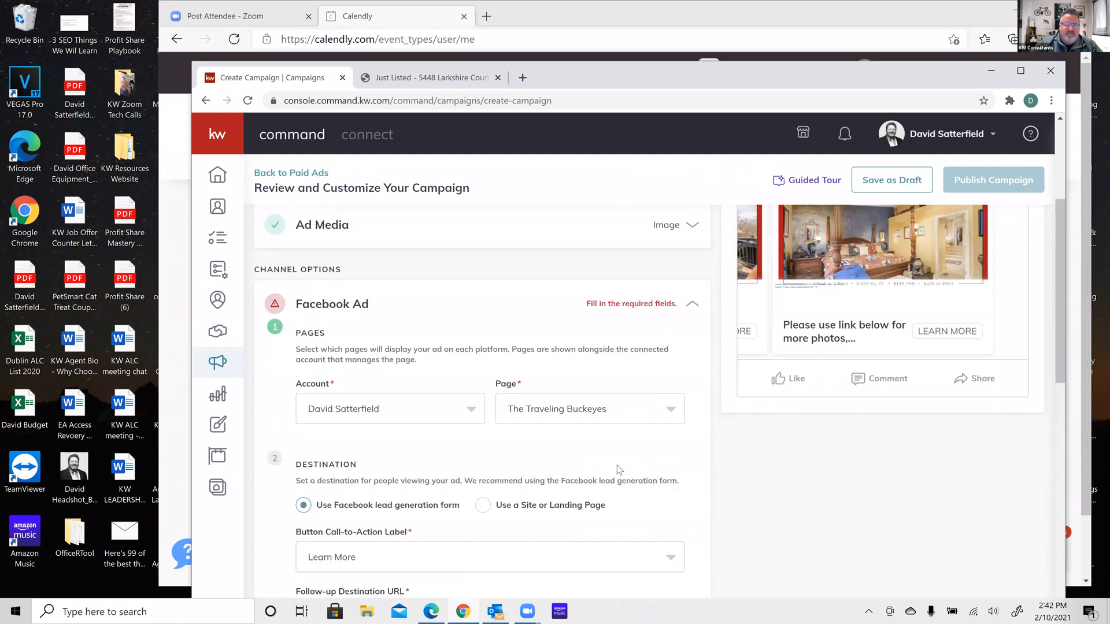
scroll(619, 469, "down", 2)
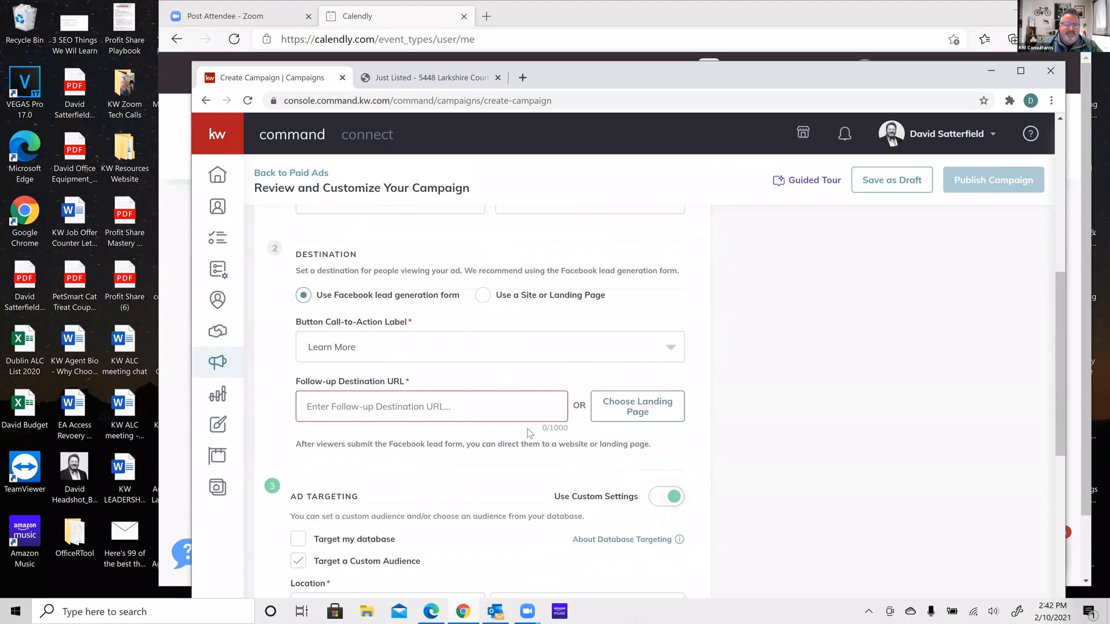
left_click(431, 410)
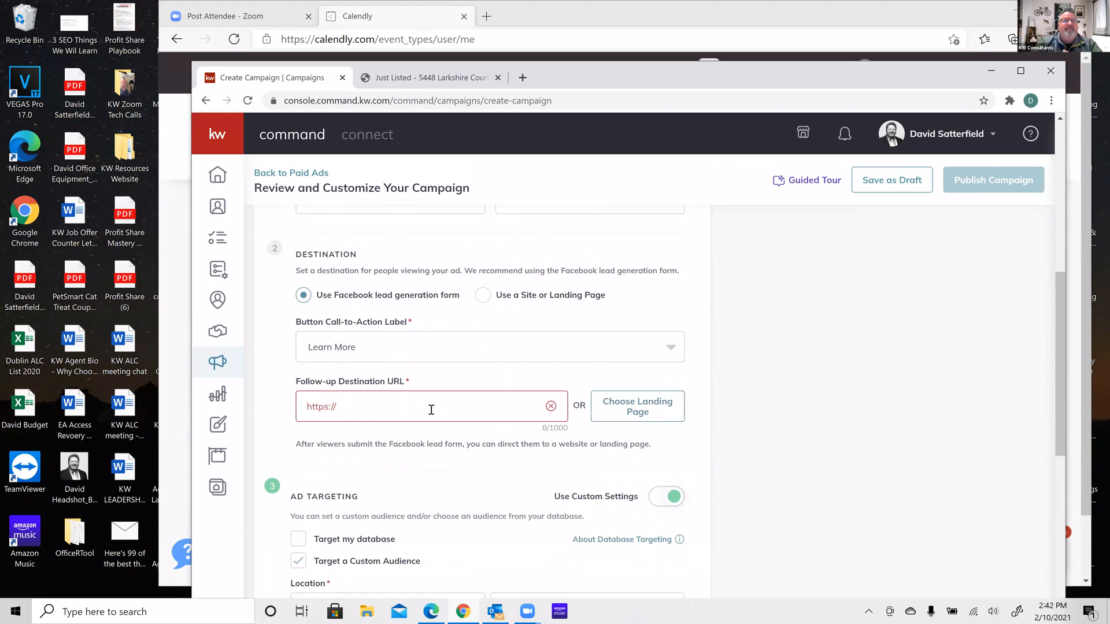
left_click(422, 80)
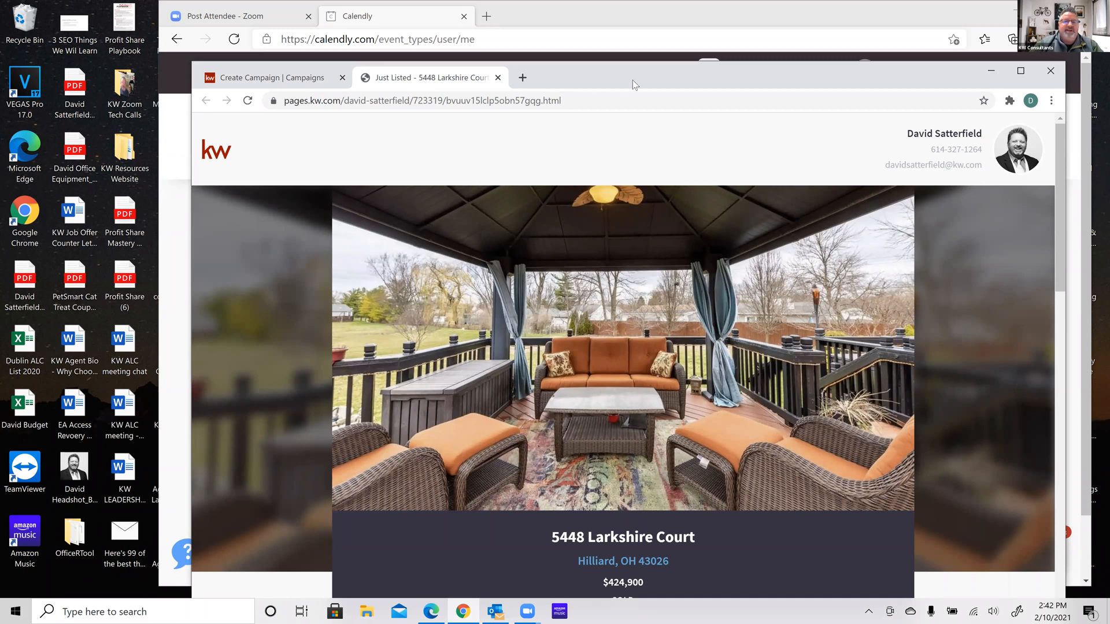
left_click(602, 102)
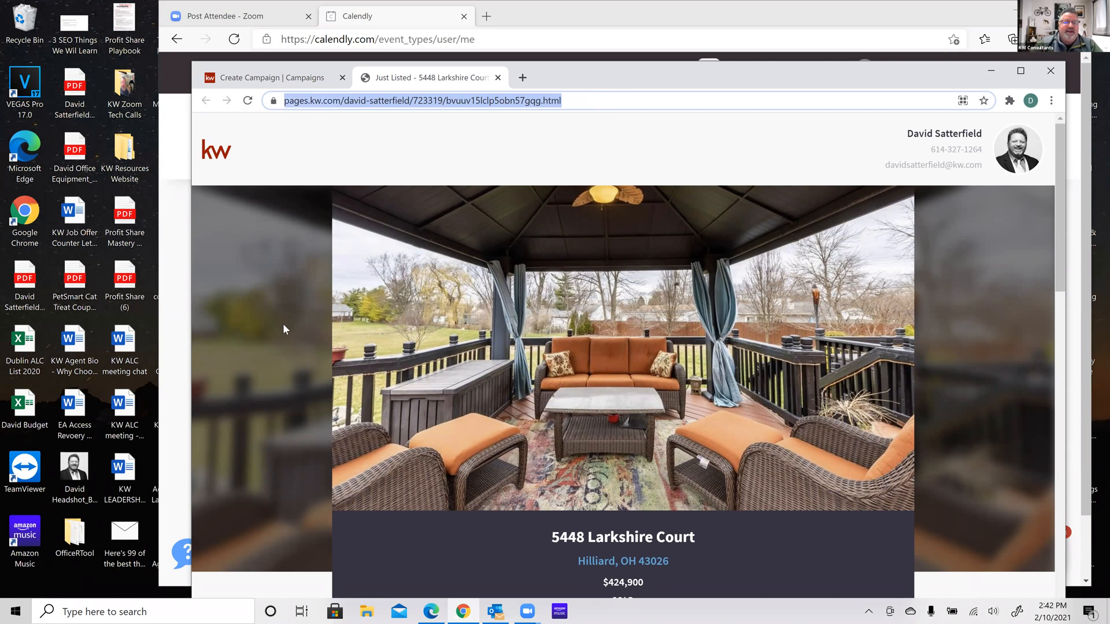
scroll(282, 324, "down", 9)
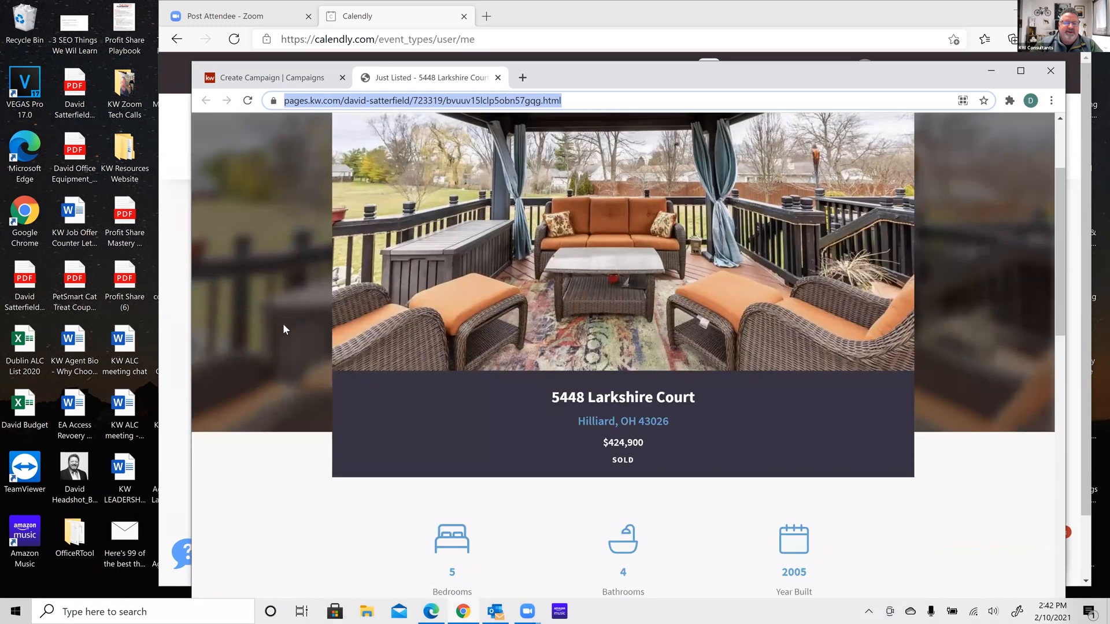
scroll(283, 325, "down", 9)
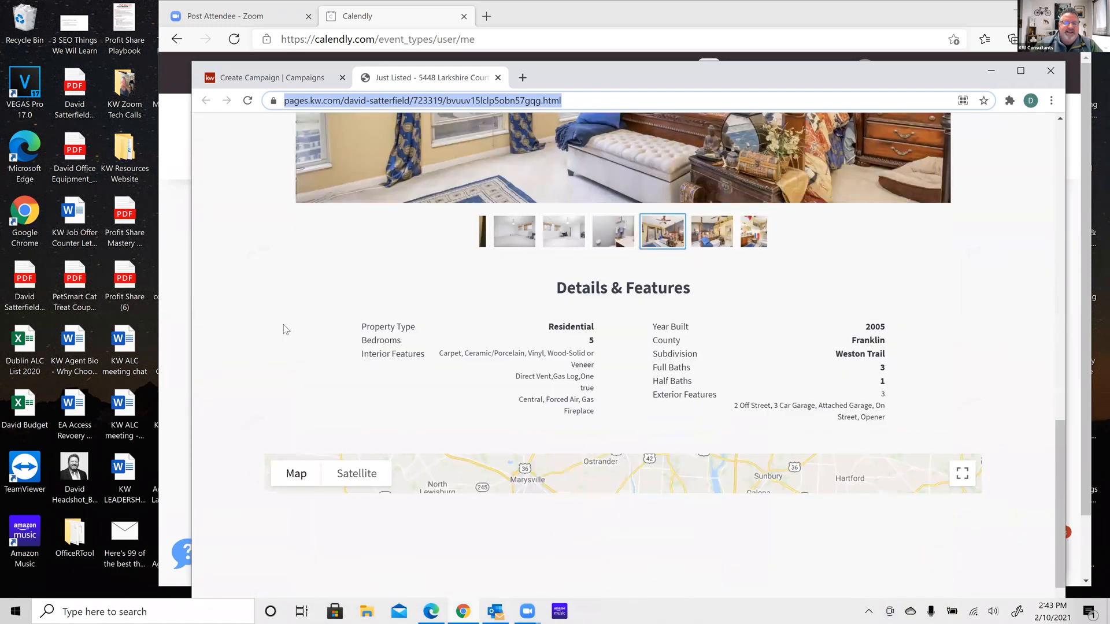
scroll(283, 329, "up", 9)
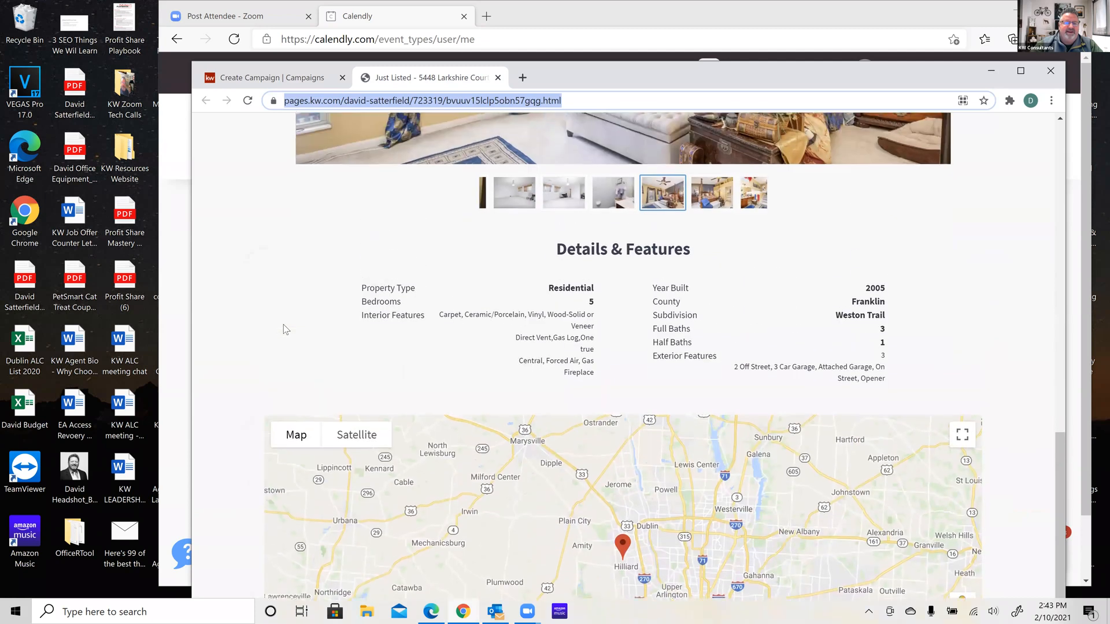
scroll(284, 325, "up", 8)
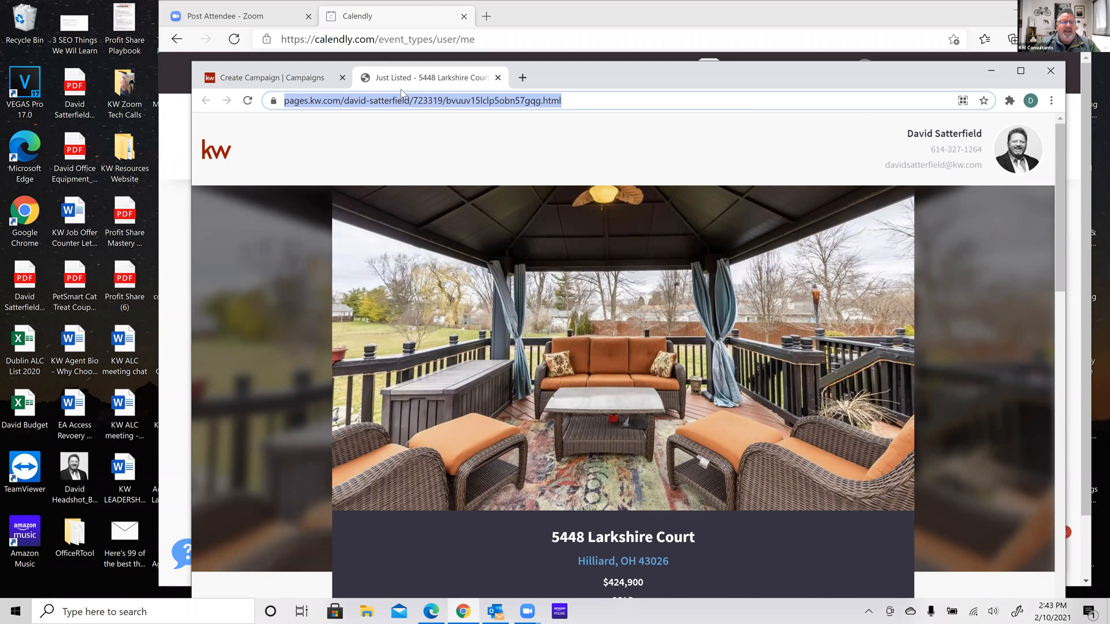
Return to the Create Campaign form in KW Command
left_click(243, 16)
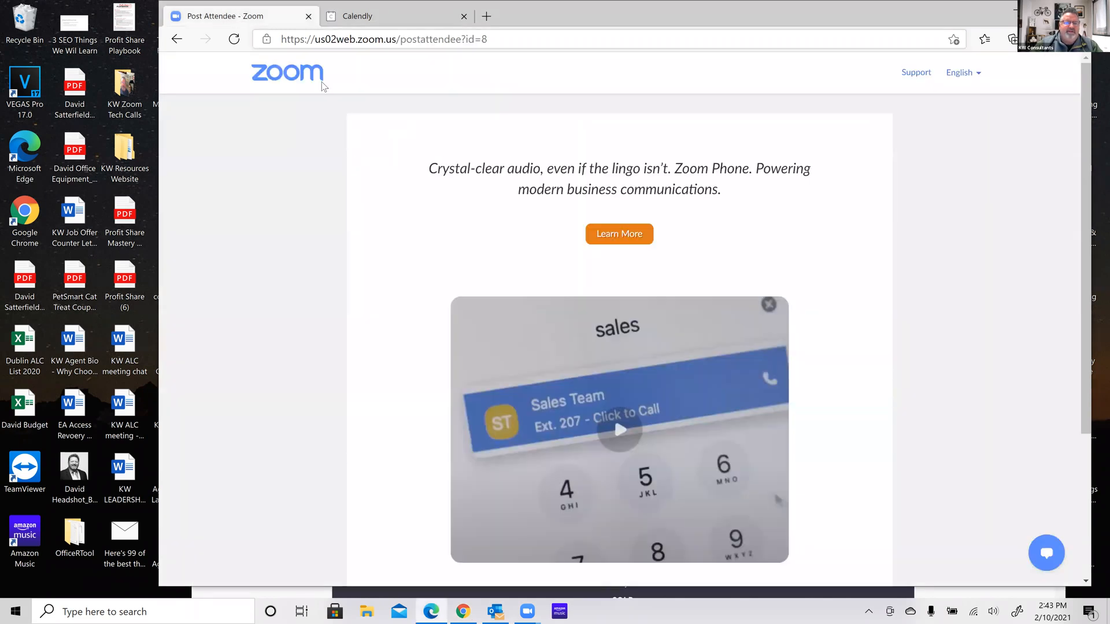
left_click(463, 611)
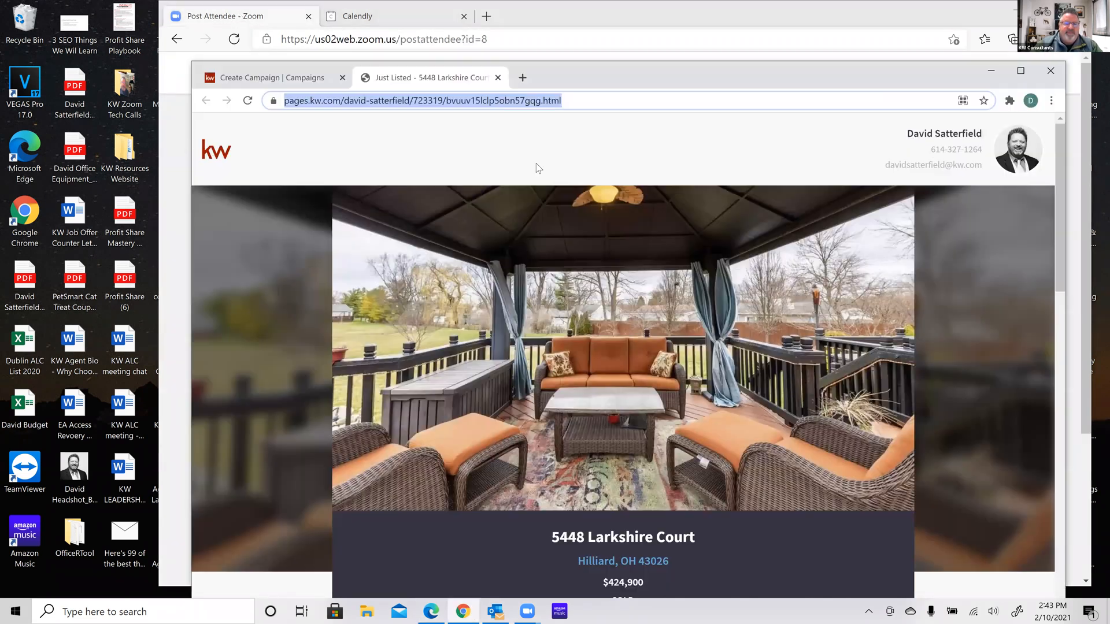
key("alt+Tab")
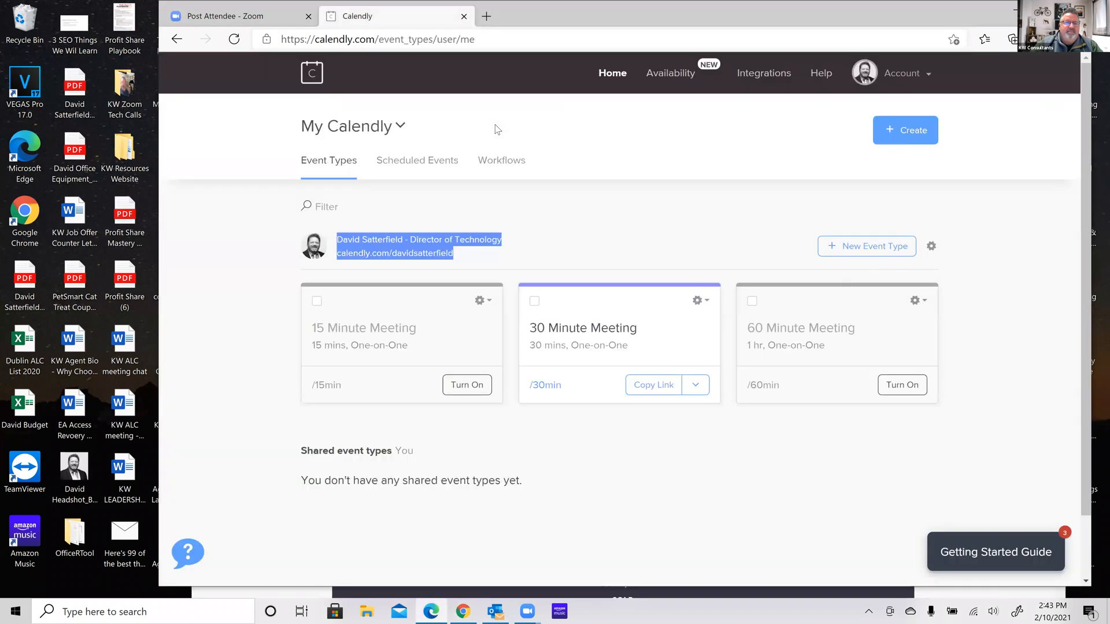
key("ctrl+shift+Tab")
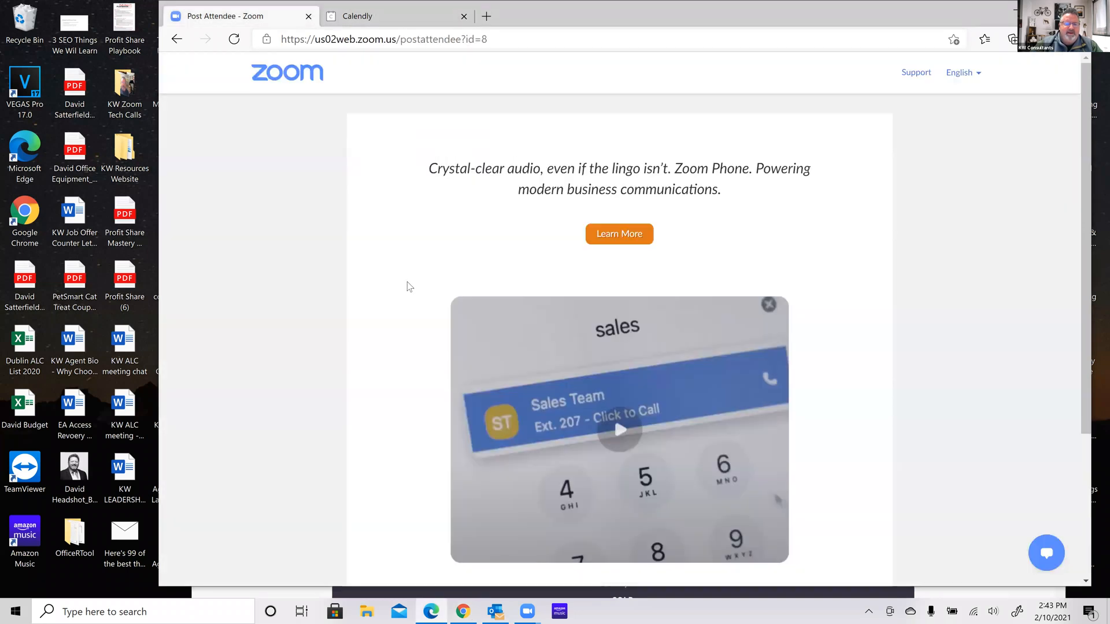
left_click(465, 611)
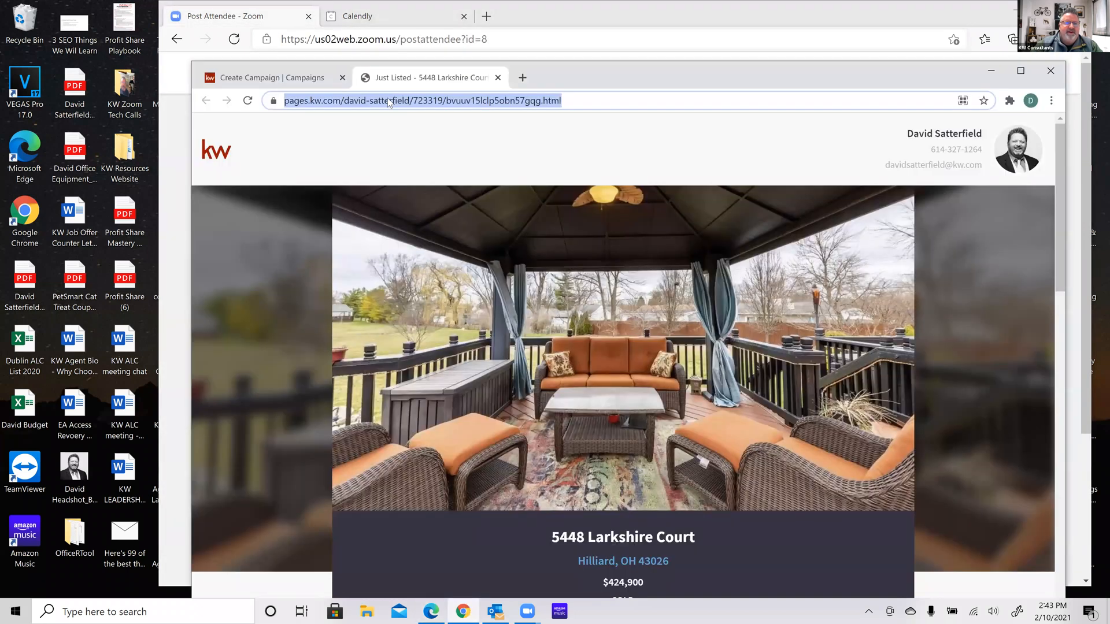
left_click(303, 78)
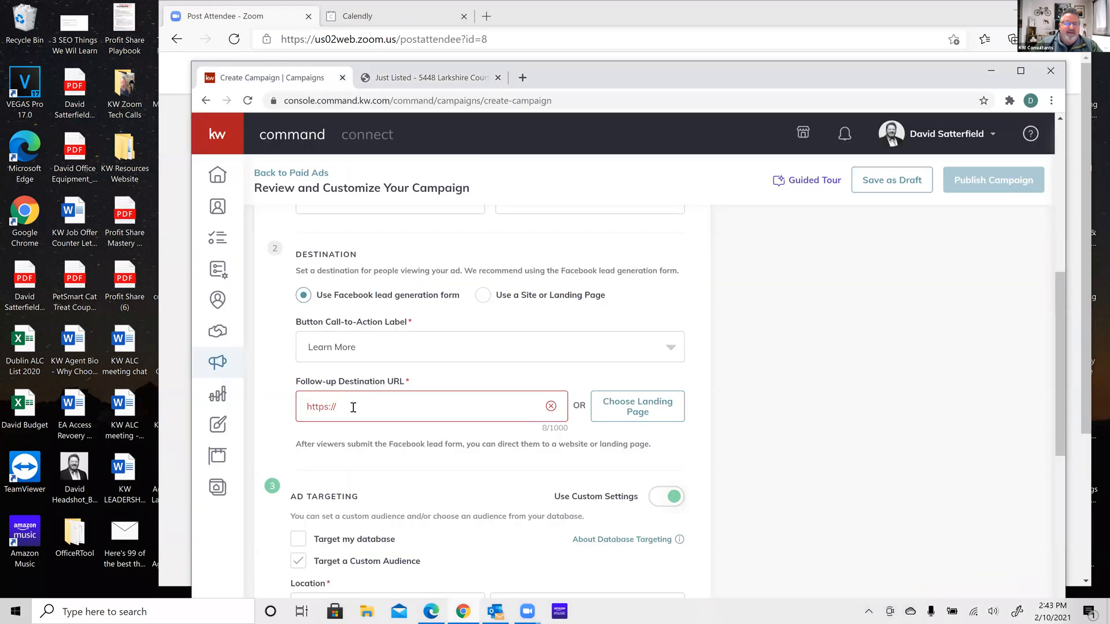
key("ctrl+a")
key("ctrl+v")
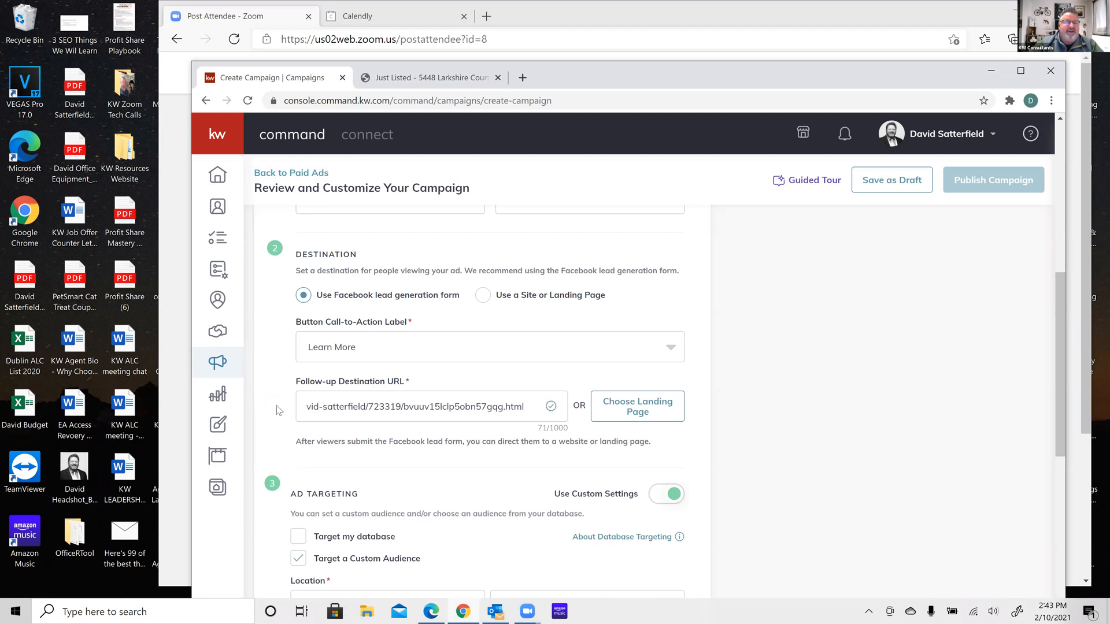
scroll(276, 404, "down", 10)
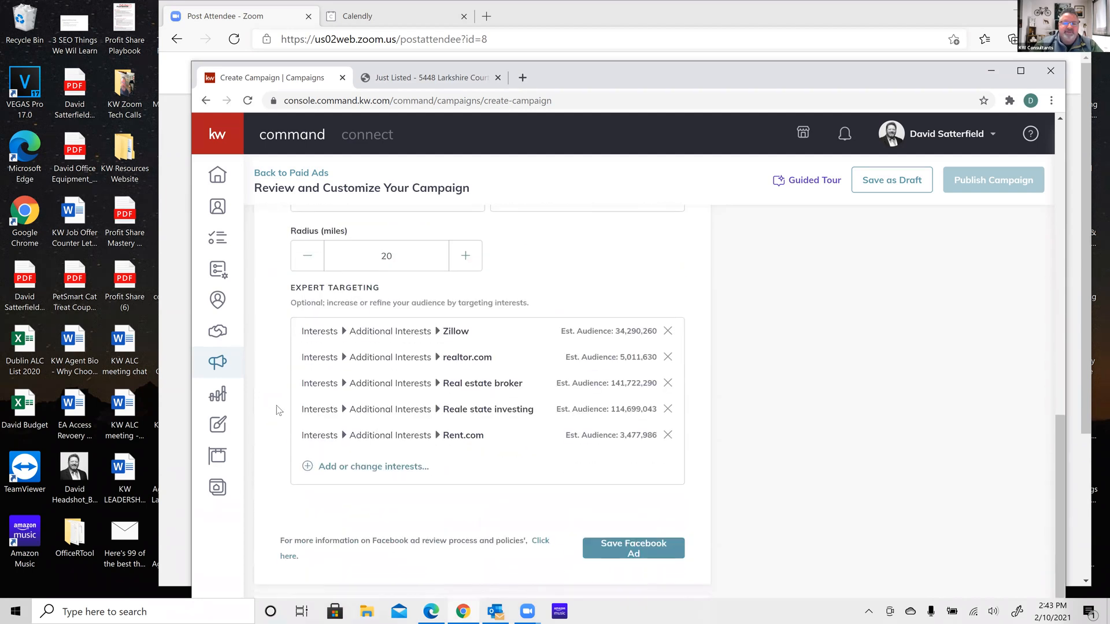
left_click(626, 457)
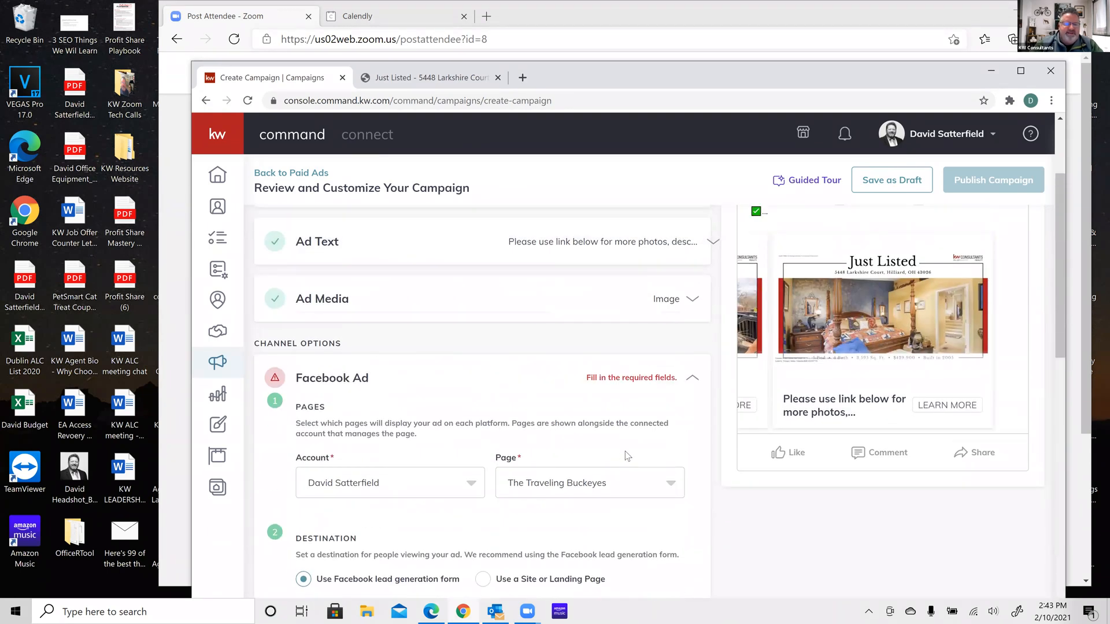
scroll(628, 457, "down", 3)
scroll(628, 456, "up", 2)
scroll(626, 457, "down", 3)
scroll(628, 456, "down", 4)
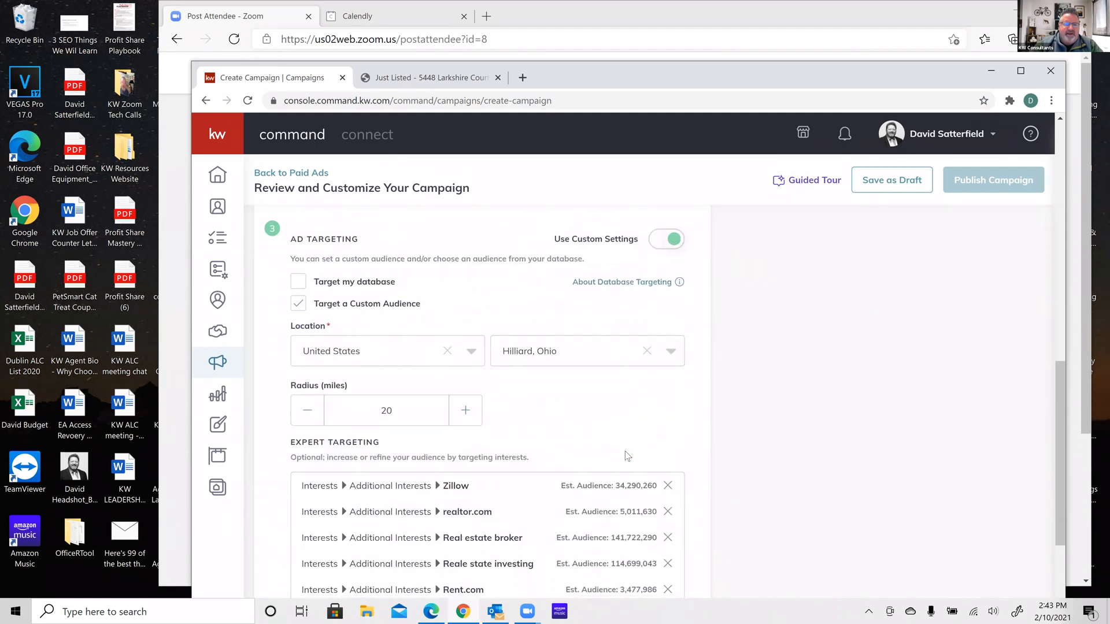
scroll(628, 456, "down", 4)
scroll(628, 456, "up", 2)
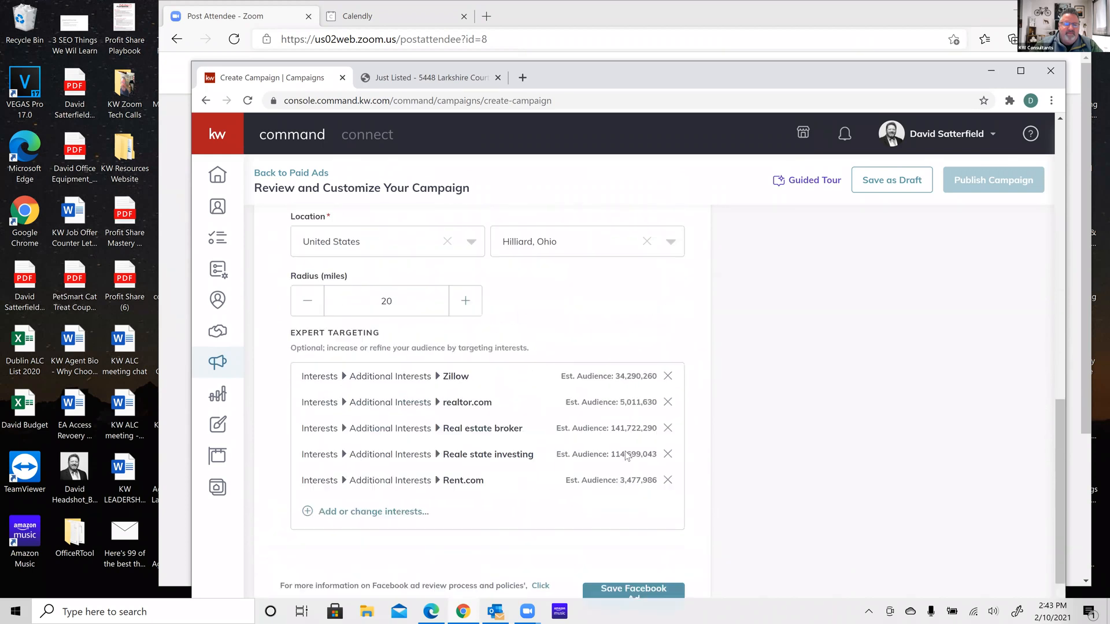
scroll(627, 456, "up", 10)
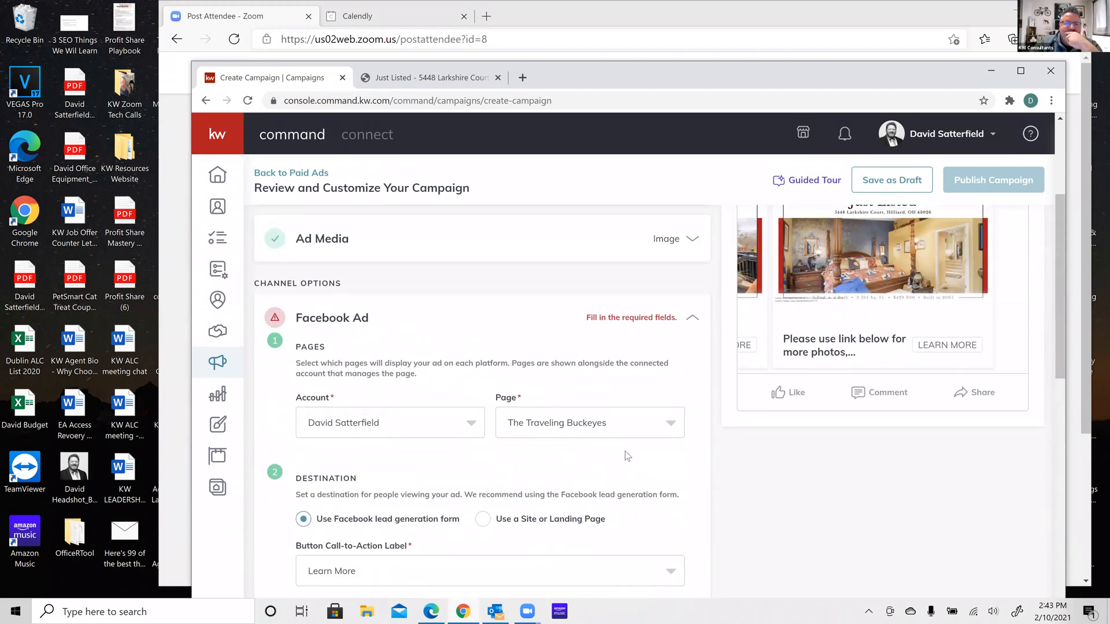
scroll(625, 451, "down", 1)
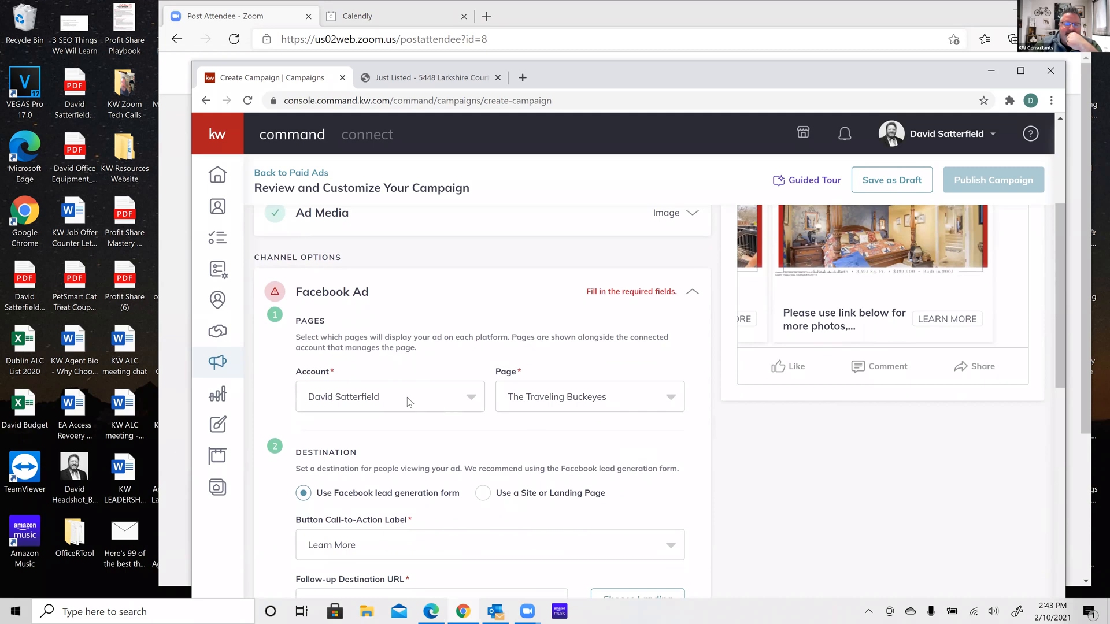
scroll(511, 418, "down", 3)
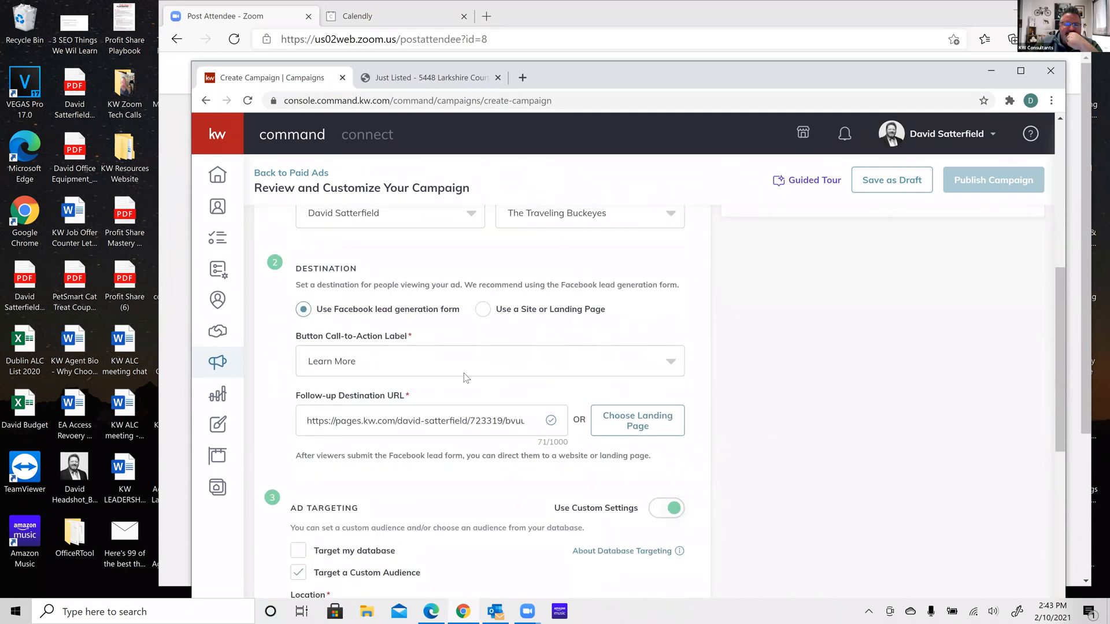
left_click(674, 370)
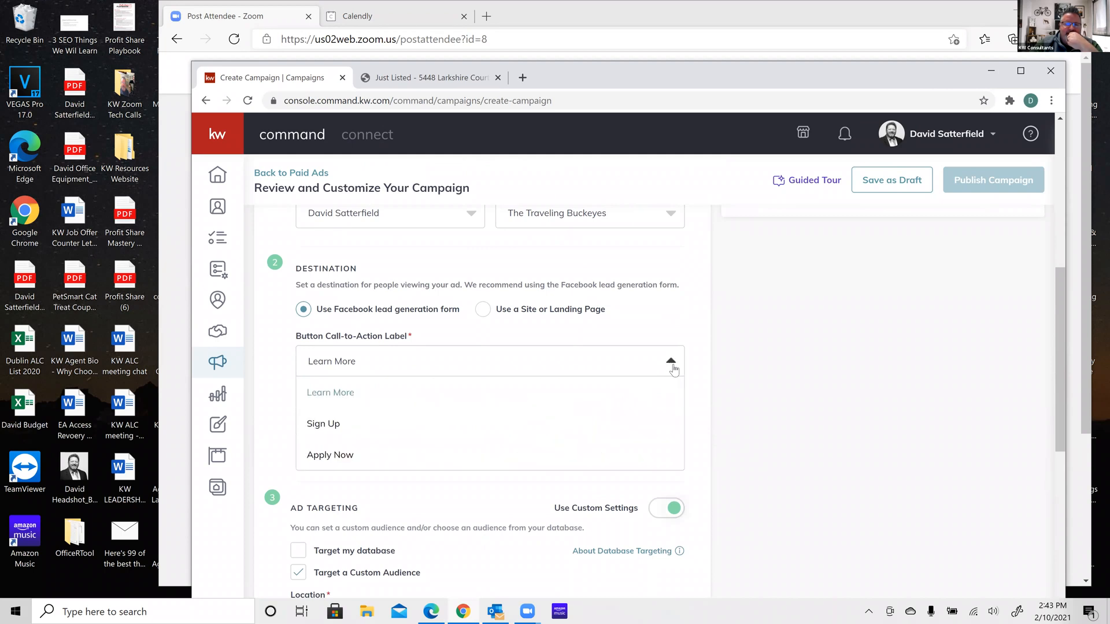
left_click(342, 393)
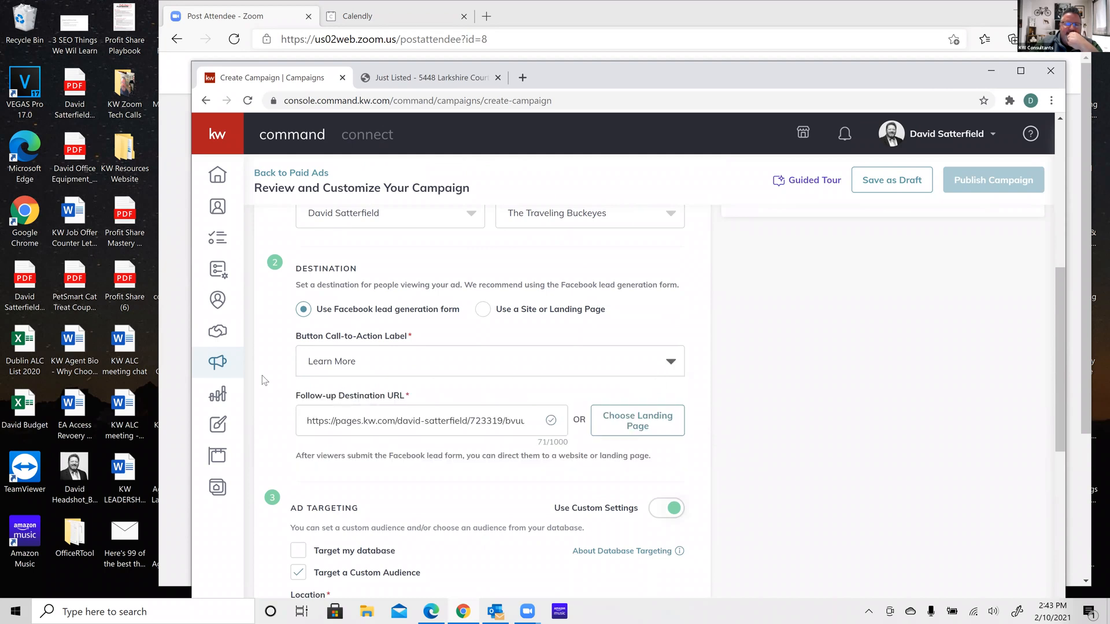
scroll(266, 390, "down", 1)
scroll(265, 395, "down", 2)
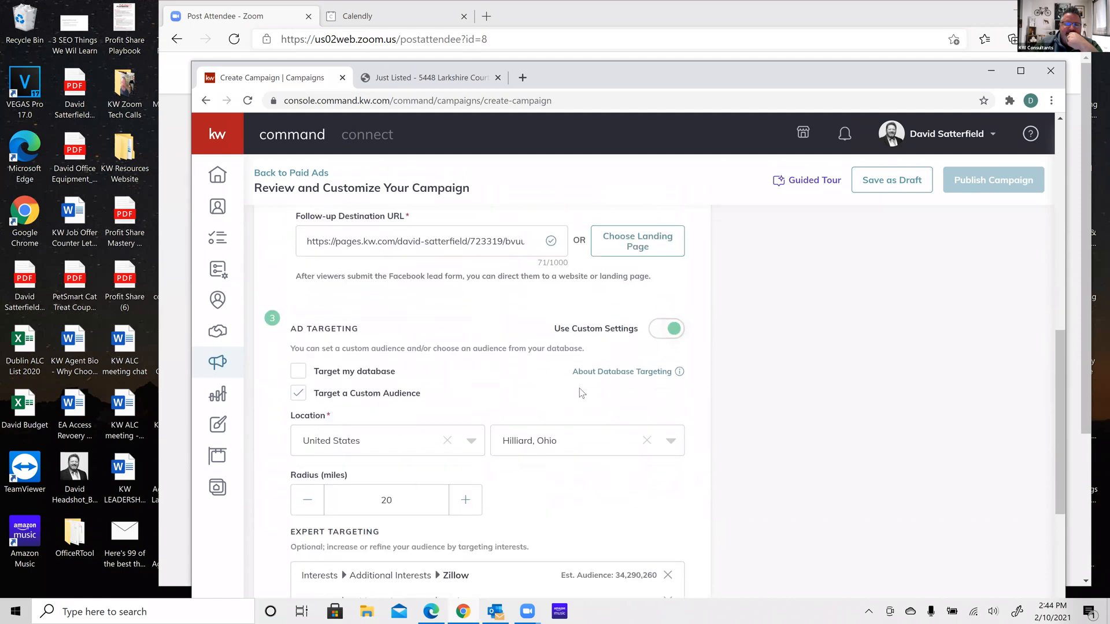
scroll(582, 393, "down", 6)
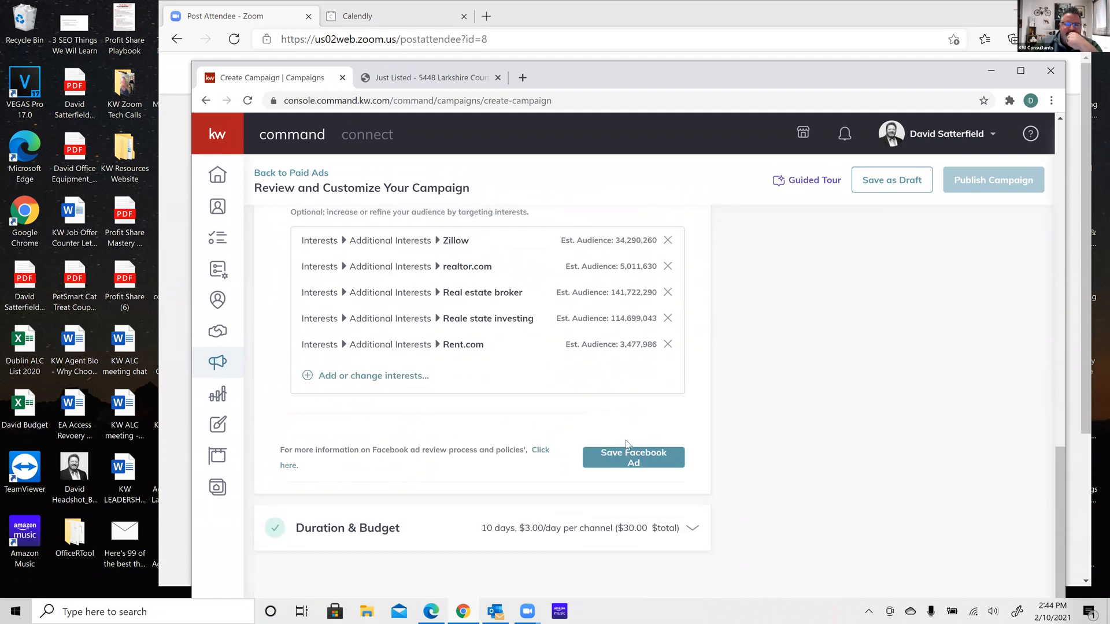
left_click(631, 458)
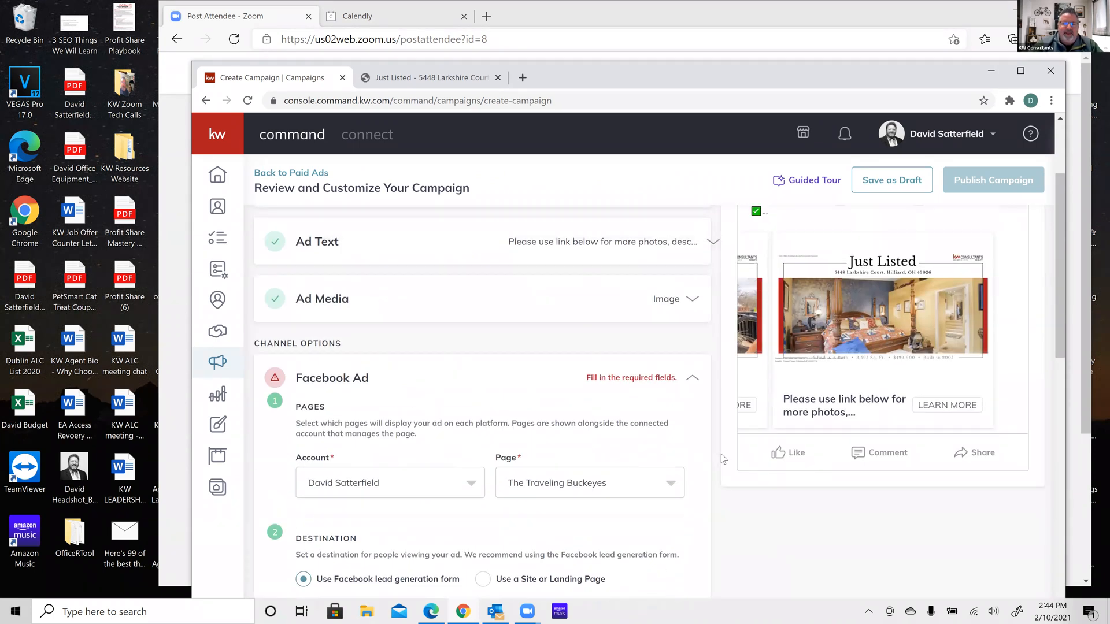
scroll(694, 453, "down", 2)
scroll(694, 453, "down", 2)
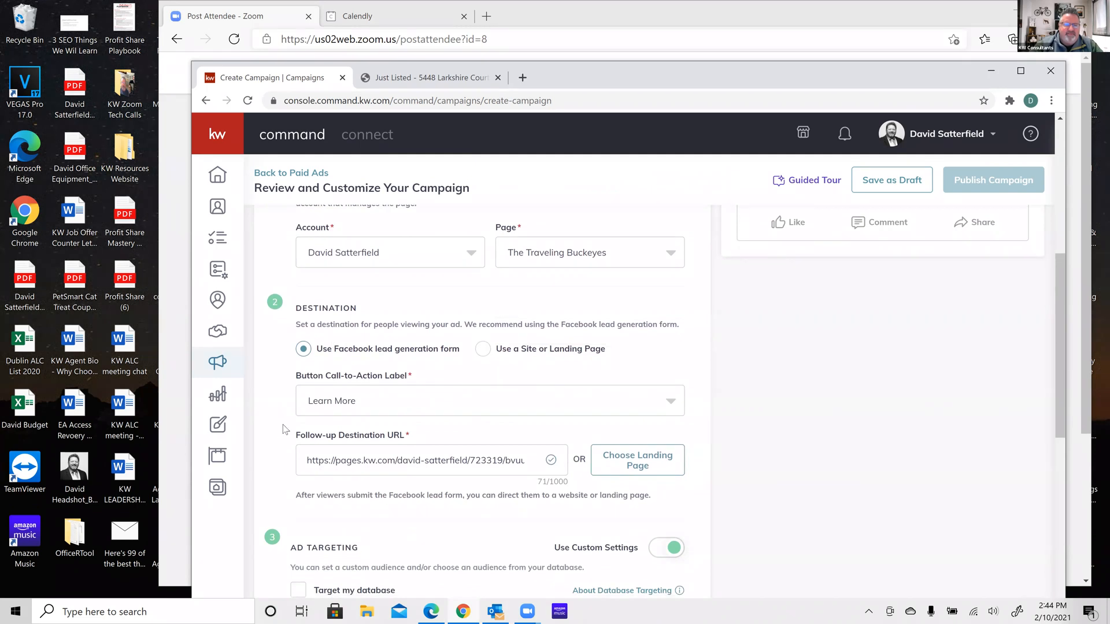
scroll(286, 430, "down", 1)
scroll(285, 430, "up", 1)
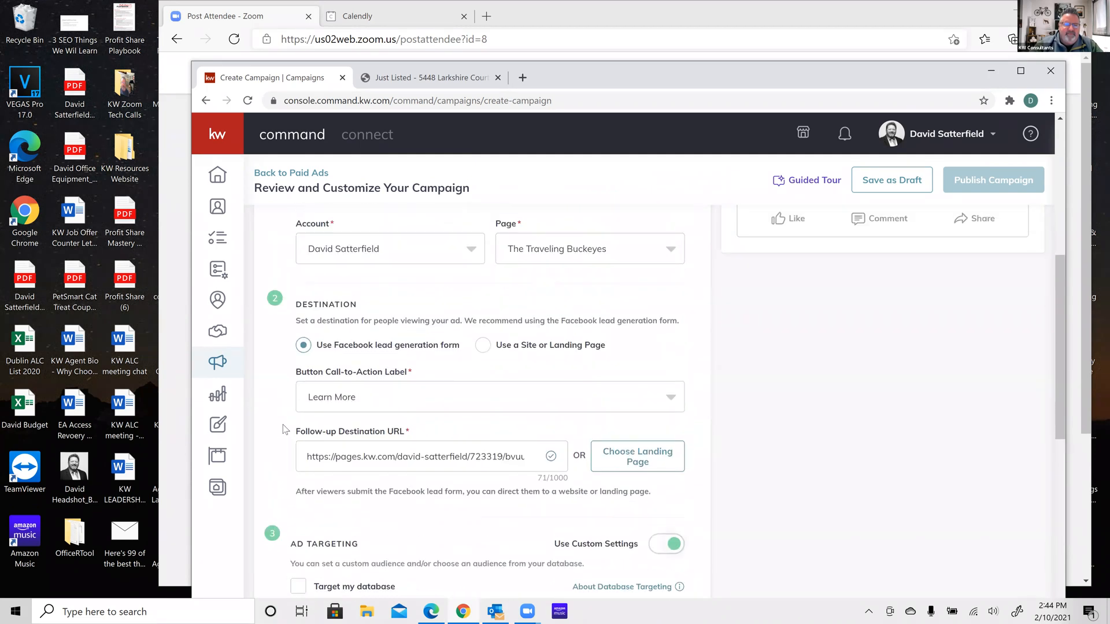
scroll(286, 430, "up", 1)
left_click(470, 274)
left_click(469, 274)
left_click(469, 275)
left_click(384, 307)
left_click(676, 275)
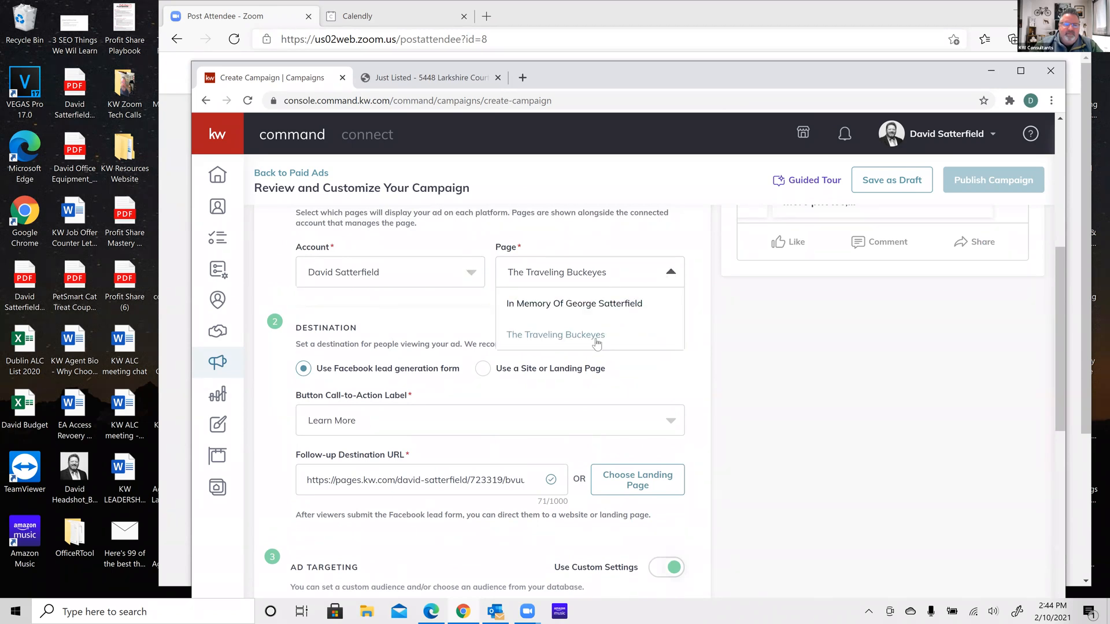
left_click(596, 341)
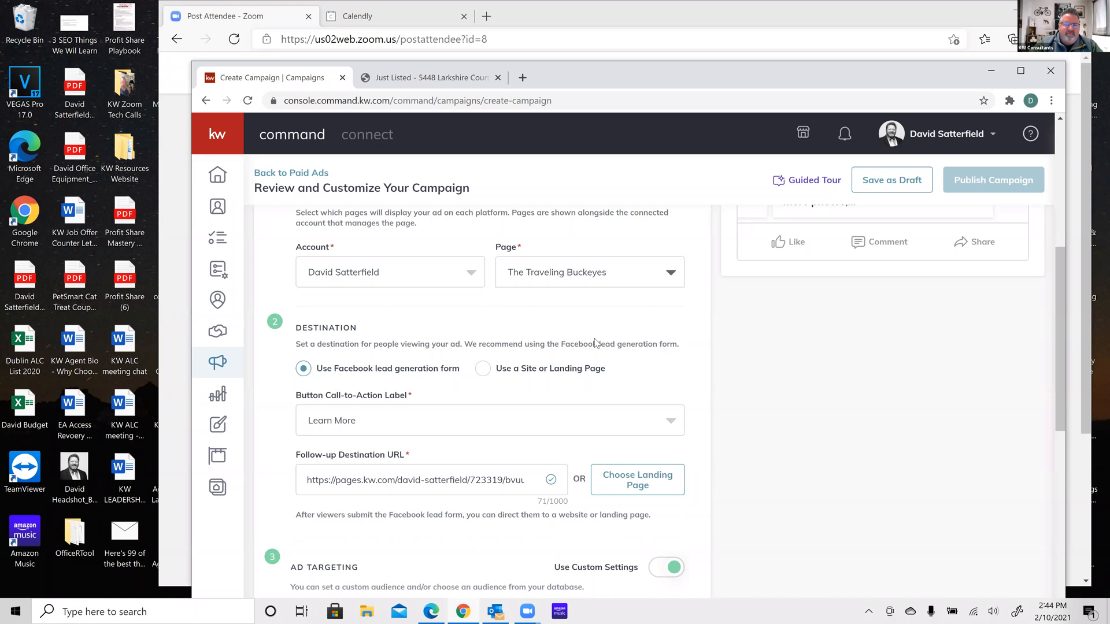
left_click(483, 368)
left_click(320, 374)
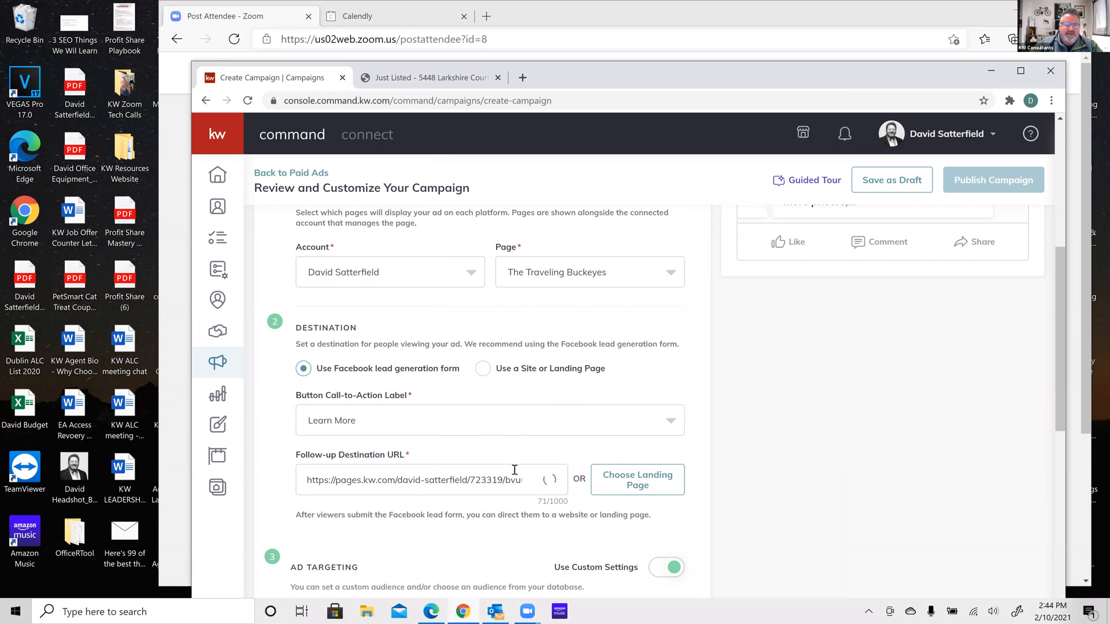
scroll(516, 474, "down", 2)
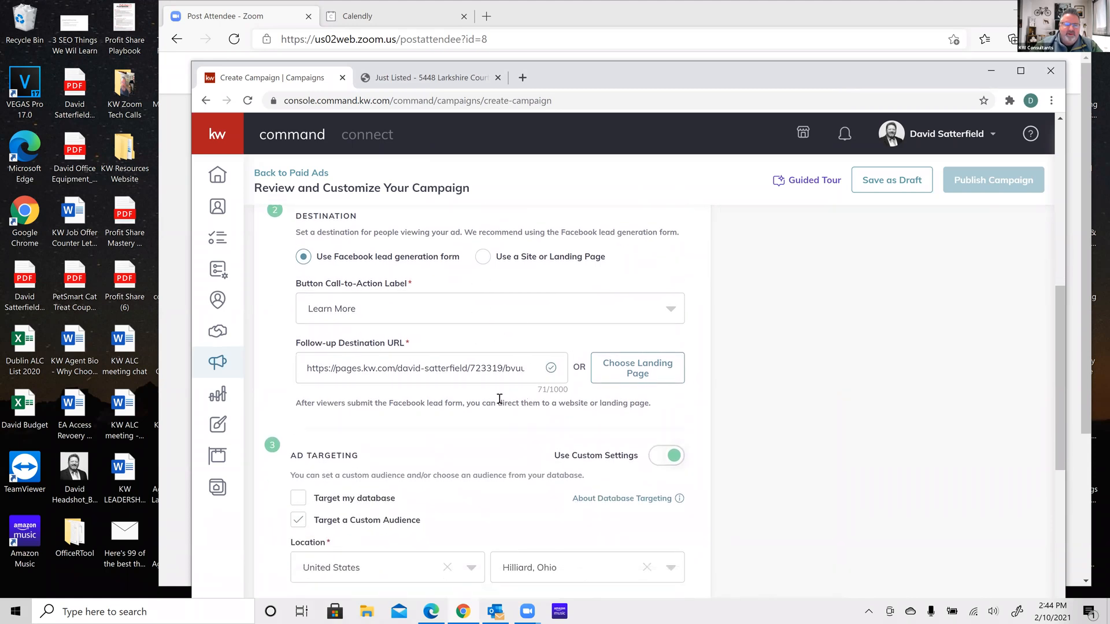
scroll(578, 359, "down", 1)
left_click(671, 280)
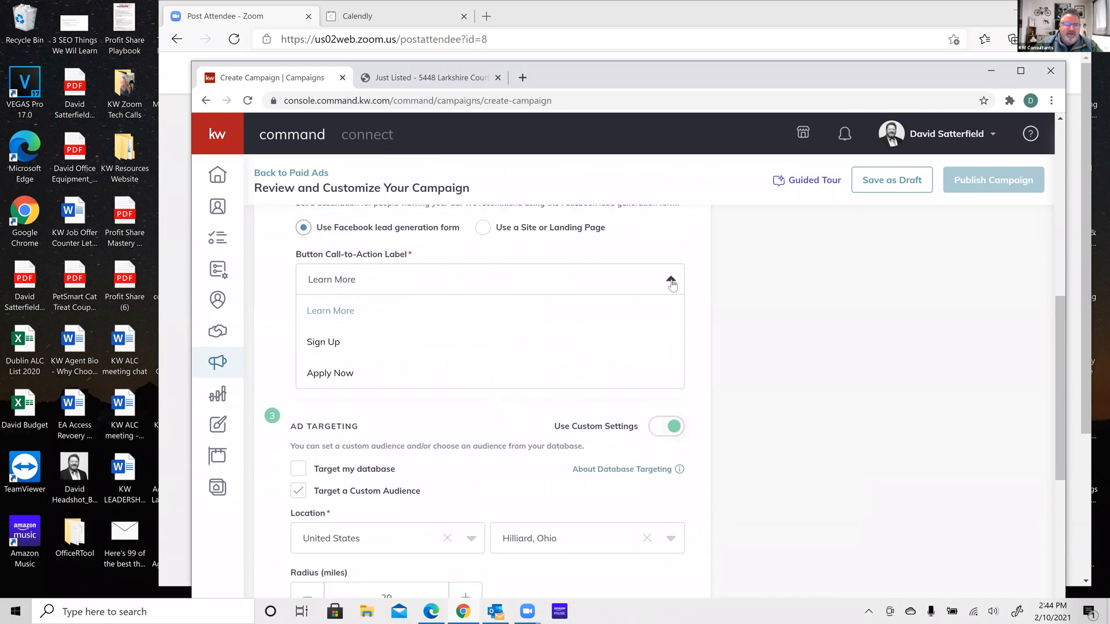
left_click(345, 318)
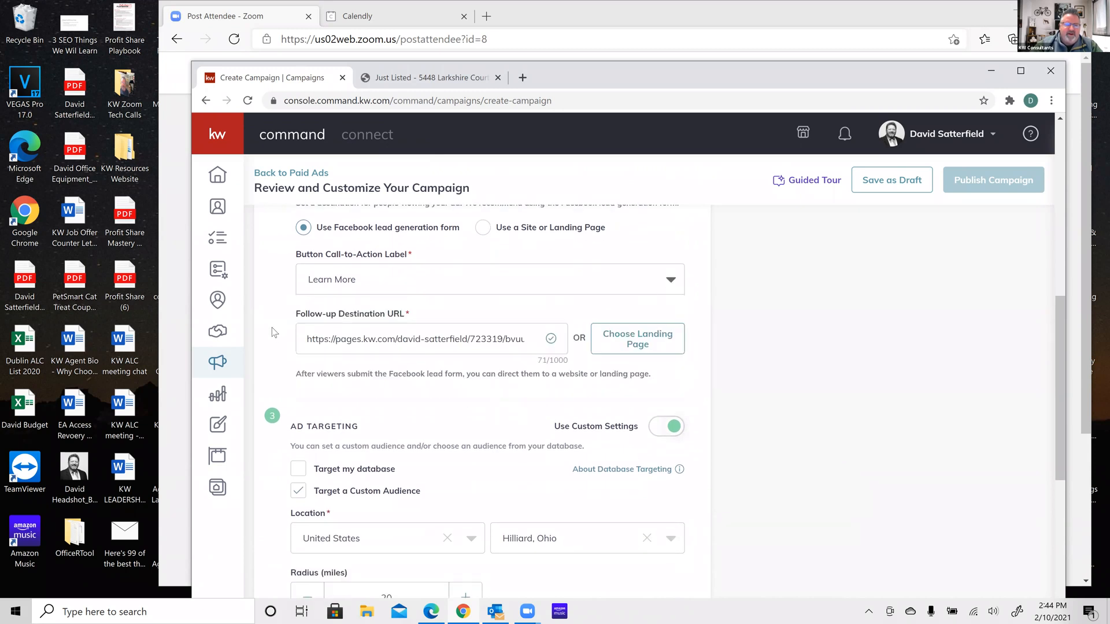
scroll(272, 327, "down", 4)
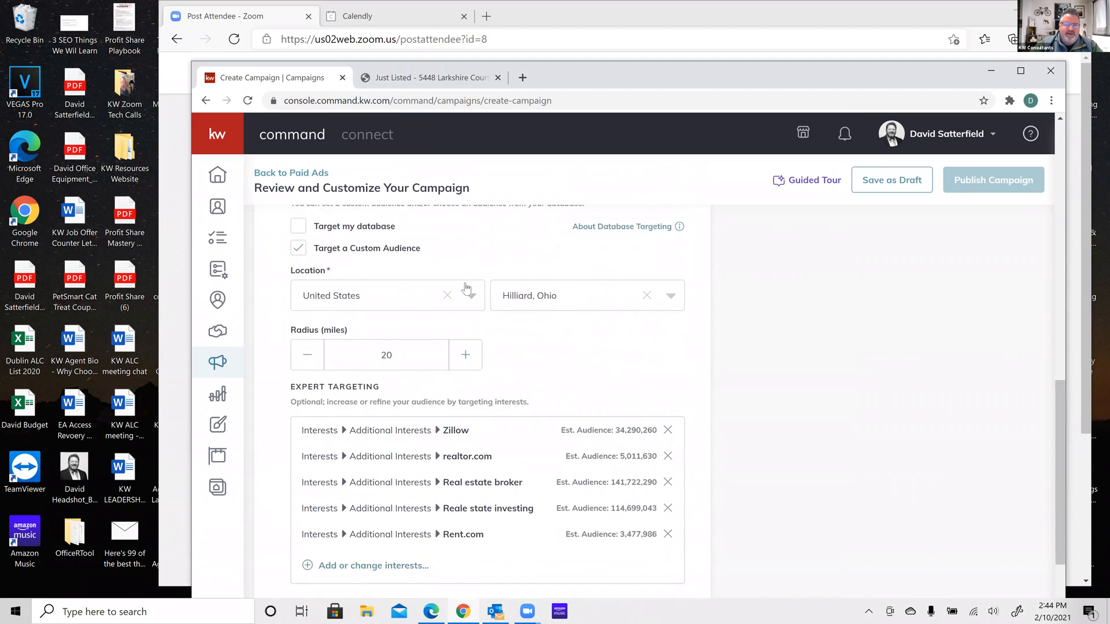
scroll(436, 355, "down", 3)
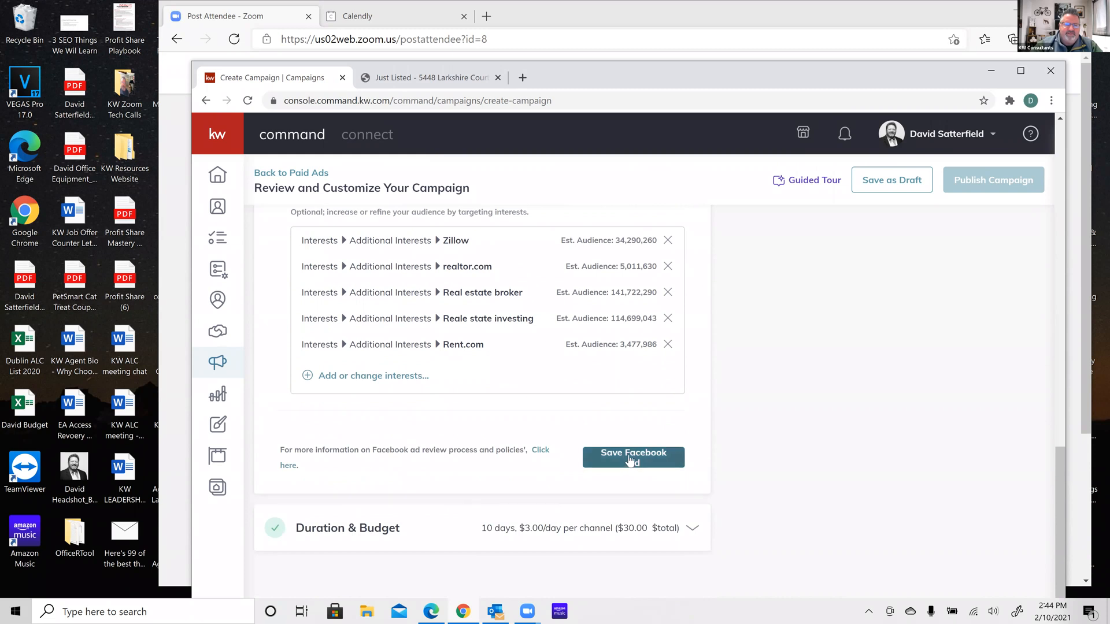
left_click(630, 461)
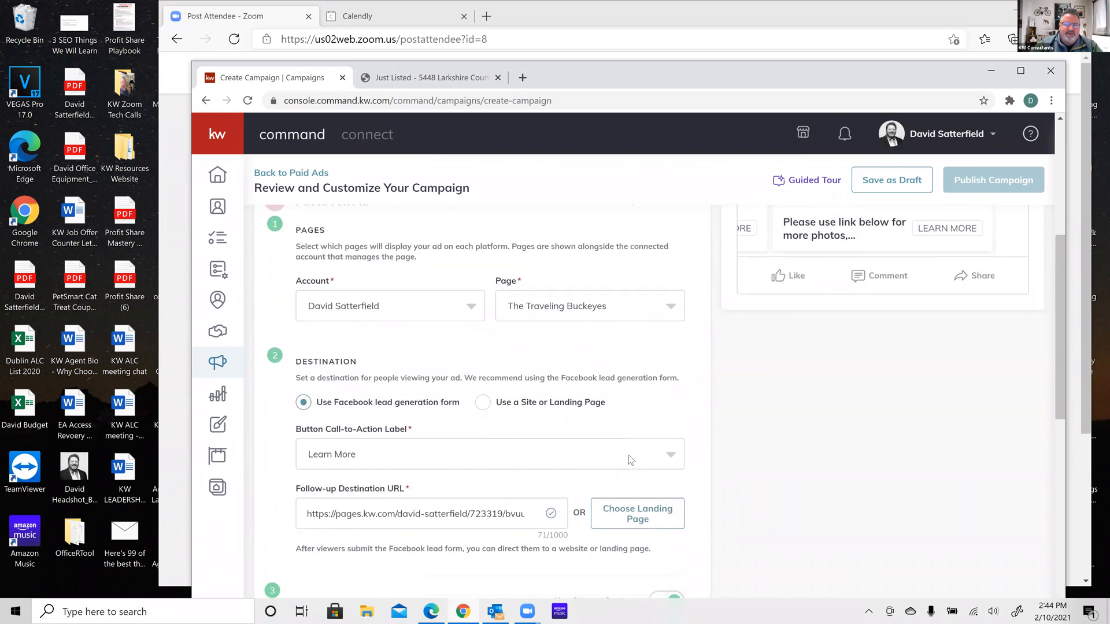
scroll(631, 460, "down", 10)
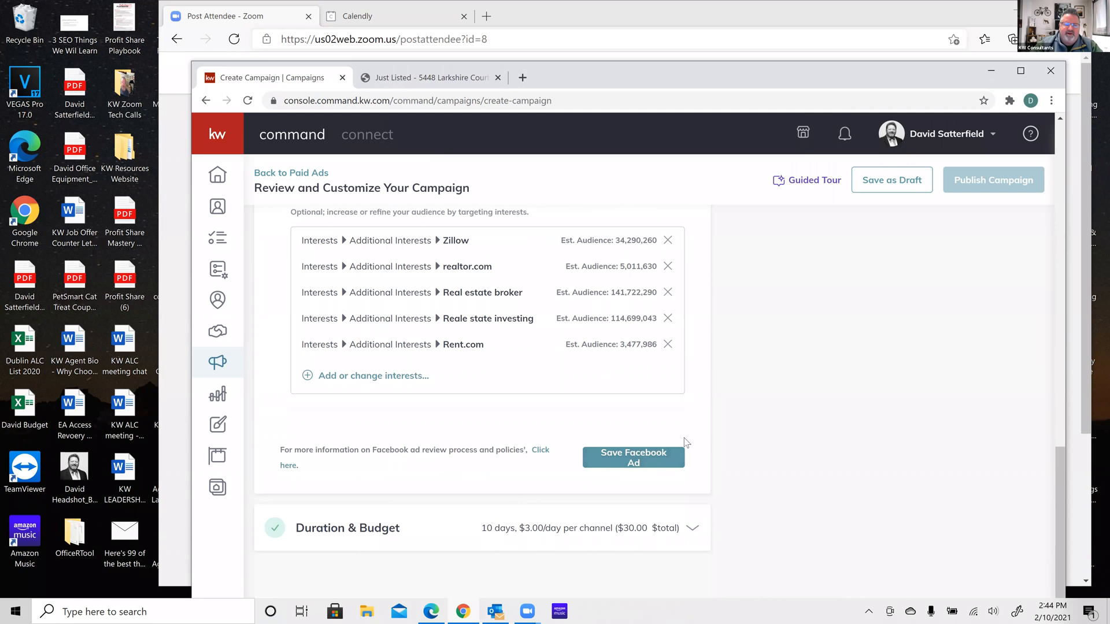
Set the campaign end date to Feb 12, 2021, so it runs one day from Feb 11
left_click(691, 522)
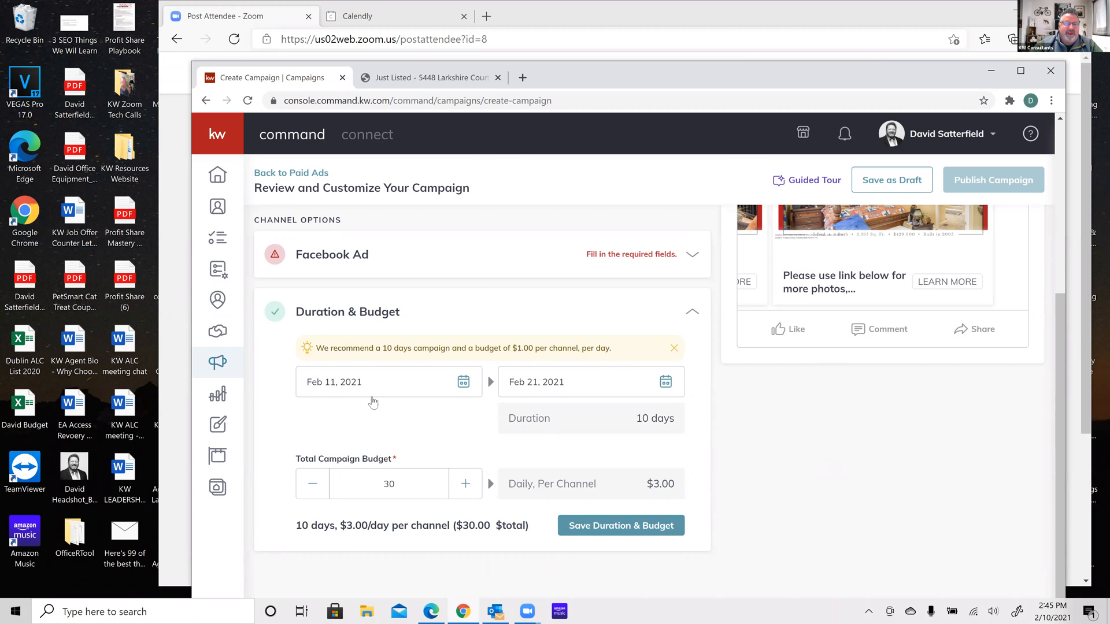
left_click(464, 383)
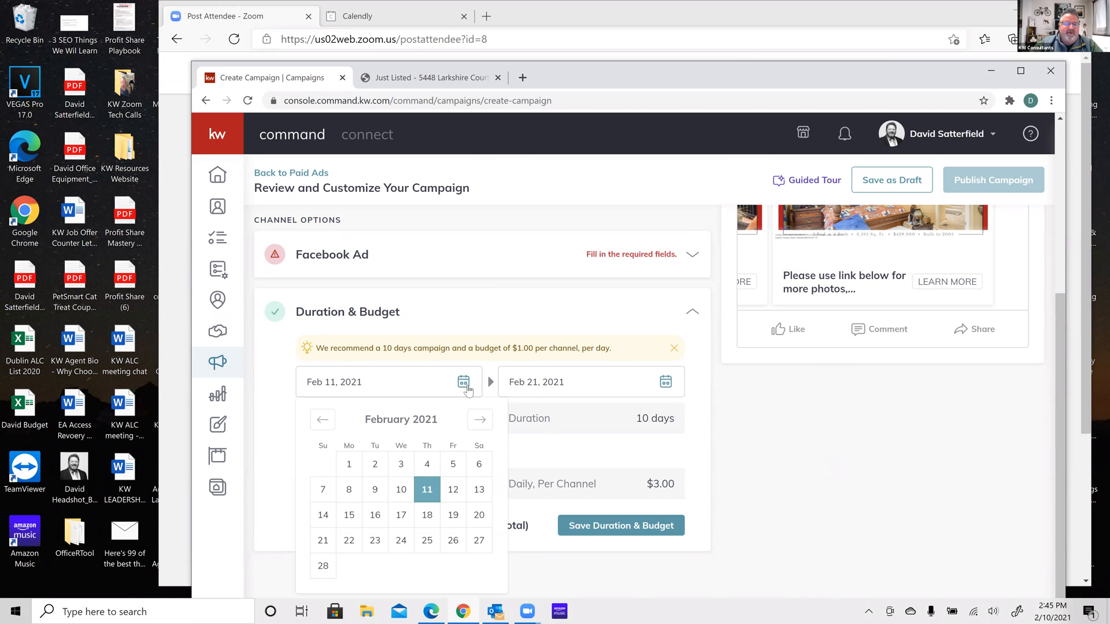
left_click(505, 313)
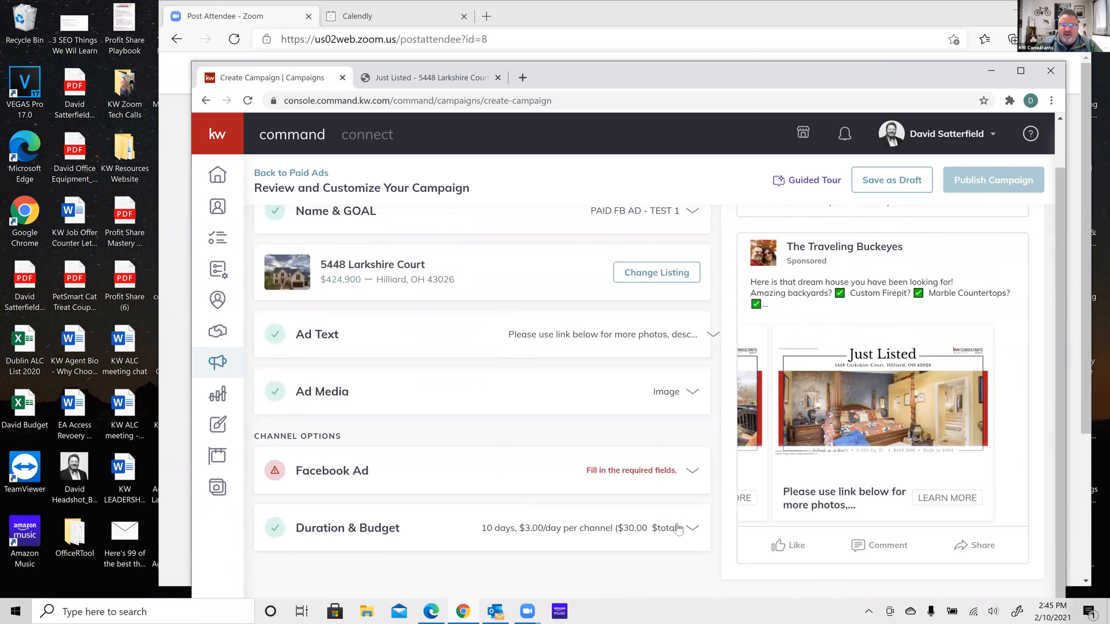
left_click(666, 527)
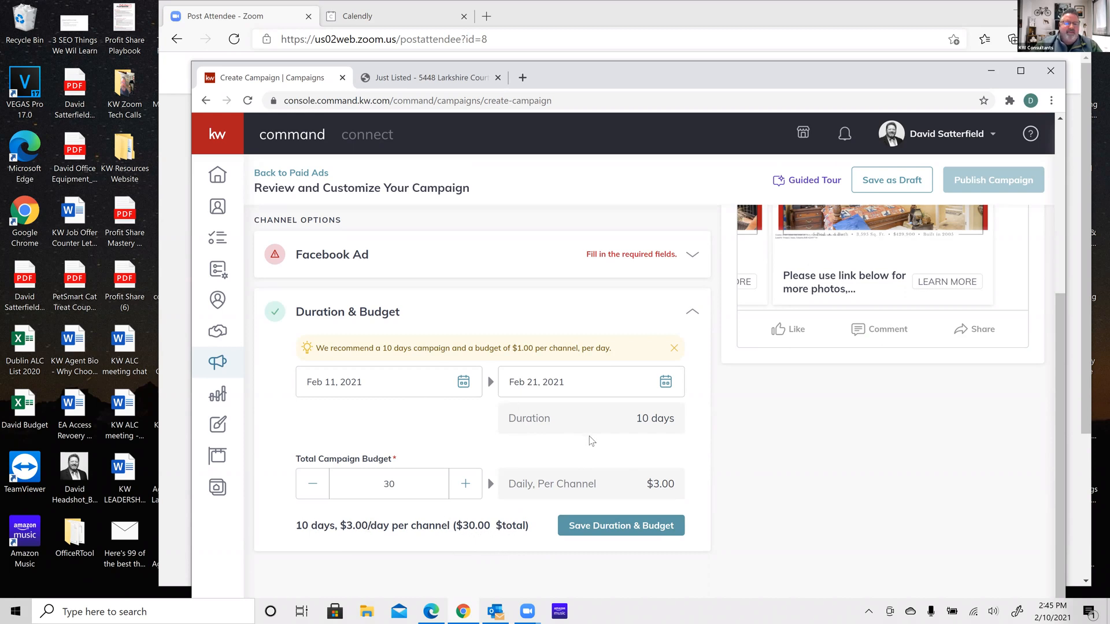
left_click(666, 383)
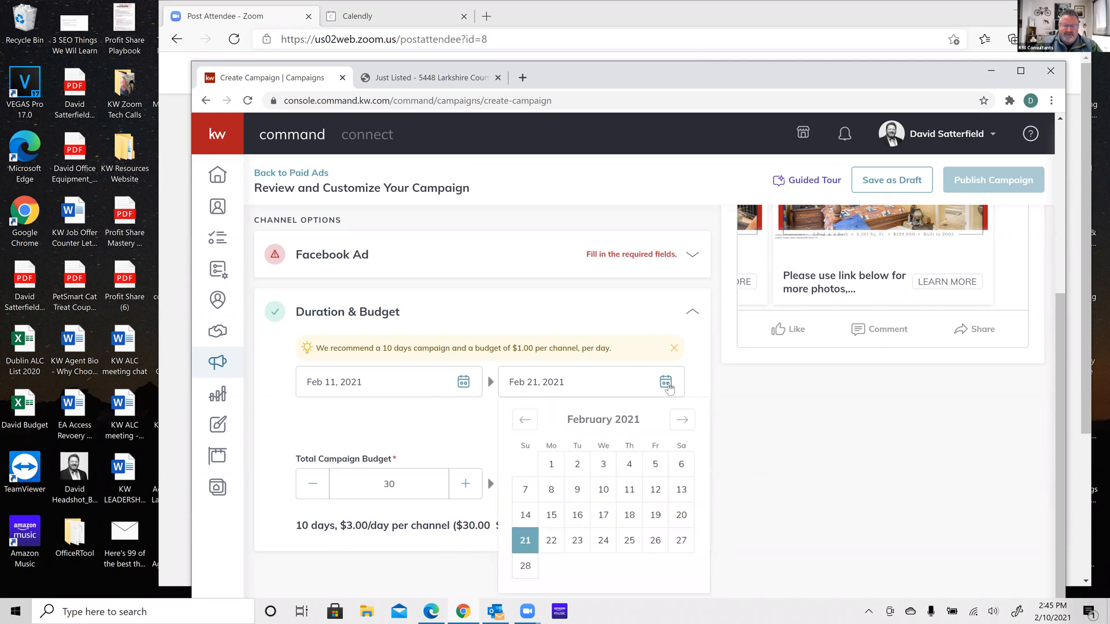
left_click(655, 490)
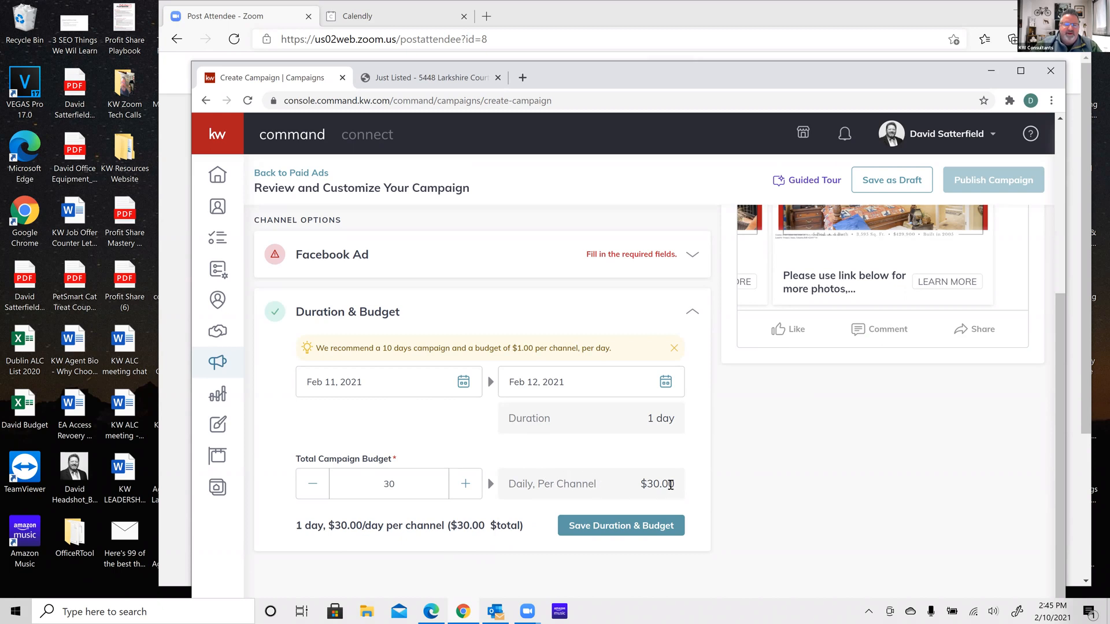
Lower the total campaign budget to $1 and save the 1-day, $1.00-per-day budget
left_click(313, 488)
left_click(313, 487)
left_click(313, 487)
left_click(313, 487)
left_click(313, 488)
left_click(313, 487)
left_click(314, 487)
triple_click(315, 491)
triple_click(316, 491)
triple_click(316, 491)
triple_click(316, 491)
left_click(316, 491)
double_click(315, 491)
double_click(315, 491)
double_click(316, 491)
double_click(316, 491)
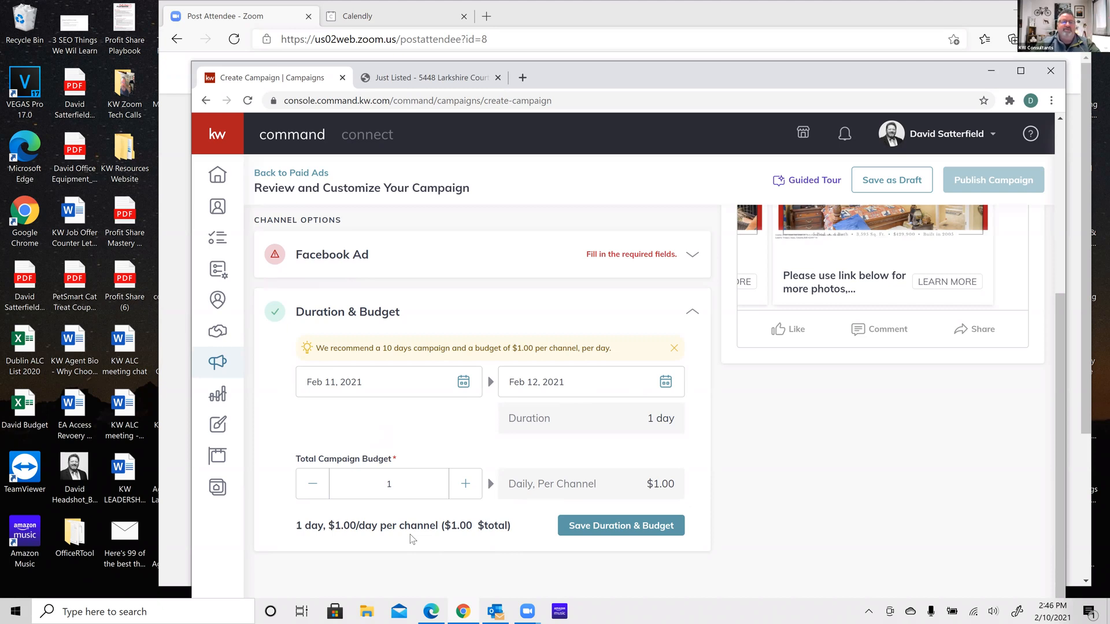
left_click(647, 526)
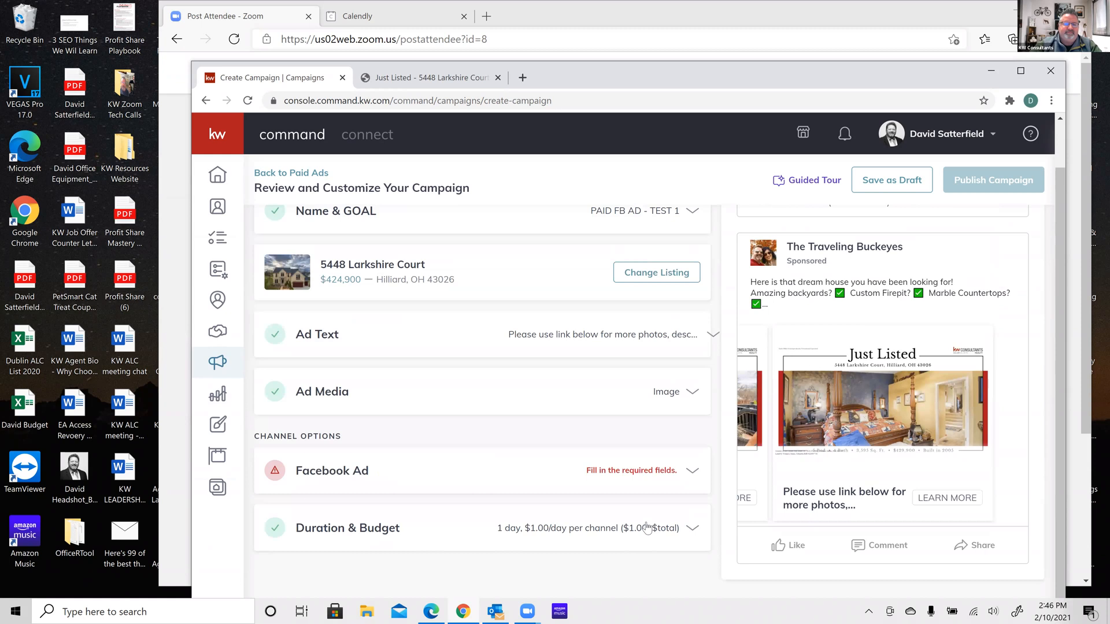
Expand the Facebook Ad settings and toggle the Target a Custom Audience option
left_click(692, 470)
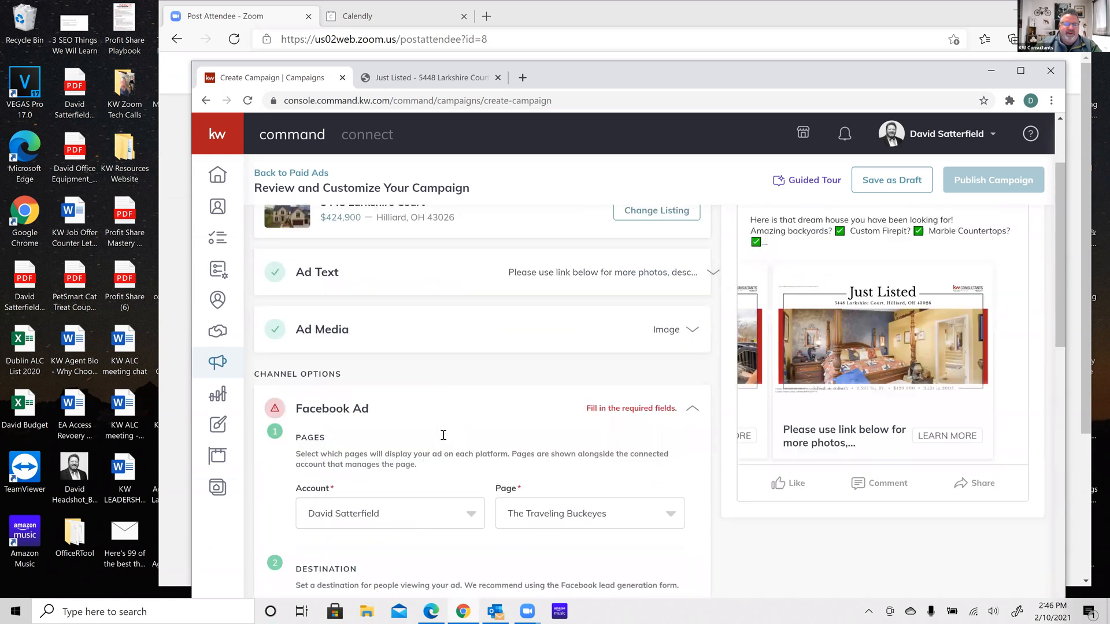
scroll(443, 435, "down", 5)
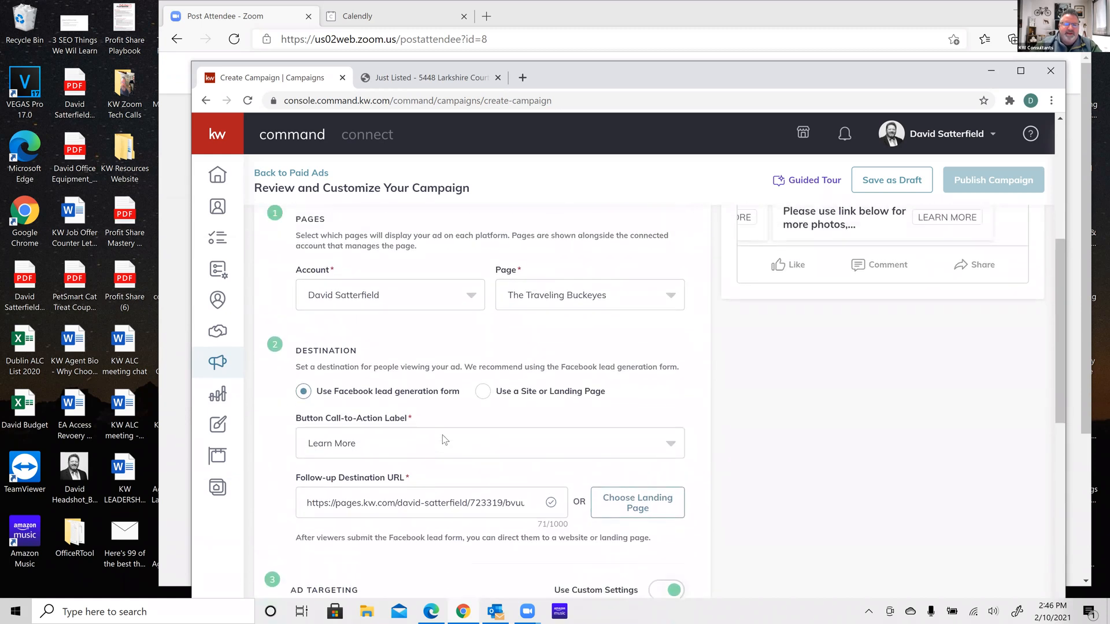
scroll(443, 440, "down", 3)
scroll(443, 435, "down", 4)
scroll(444, 440, "up", 1)
left_click(298, 362)
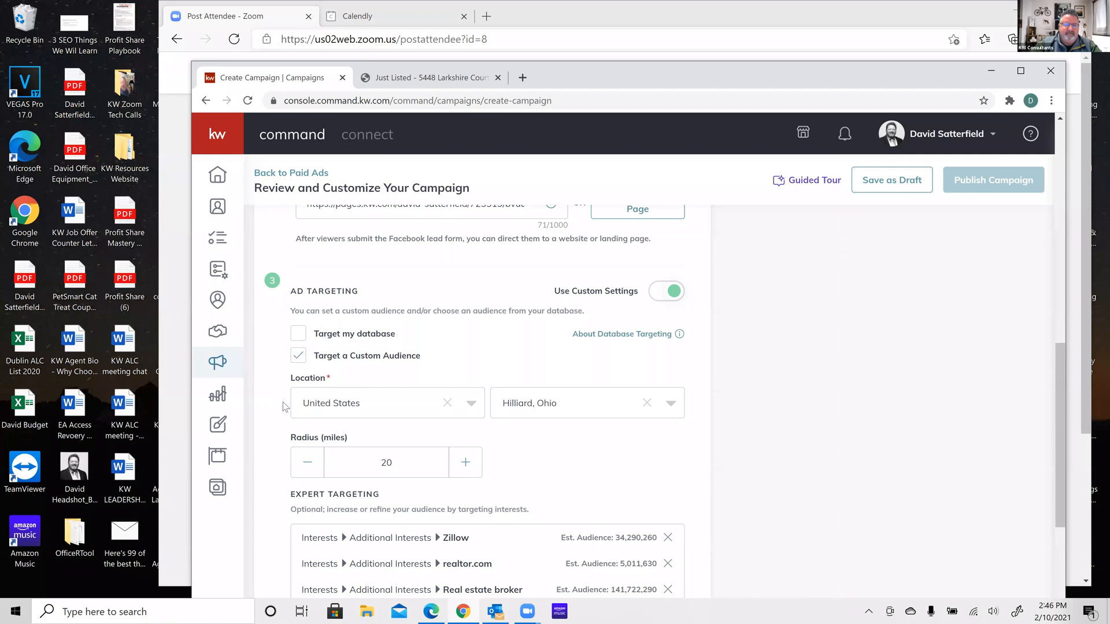
scroll(284, 407, "down", 3)
scroll(284, 407, "down", 1)
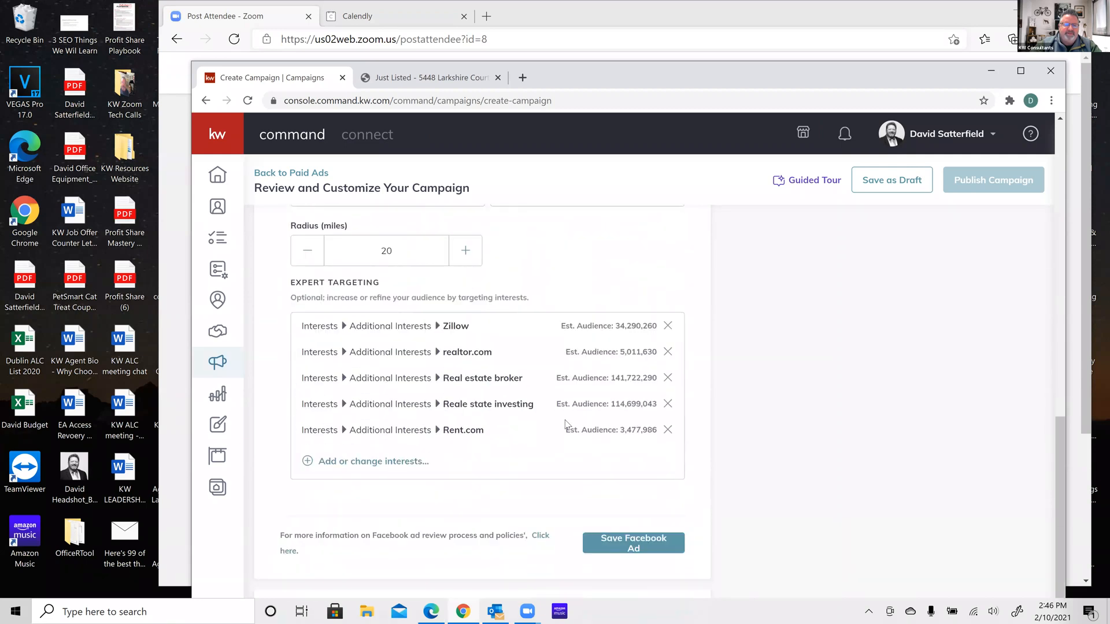
Remove Rent.com, Reale state investing, Real estate broker, realtor.com and Zillow, then save the ad
left_click(667, 430)
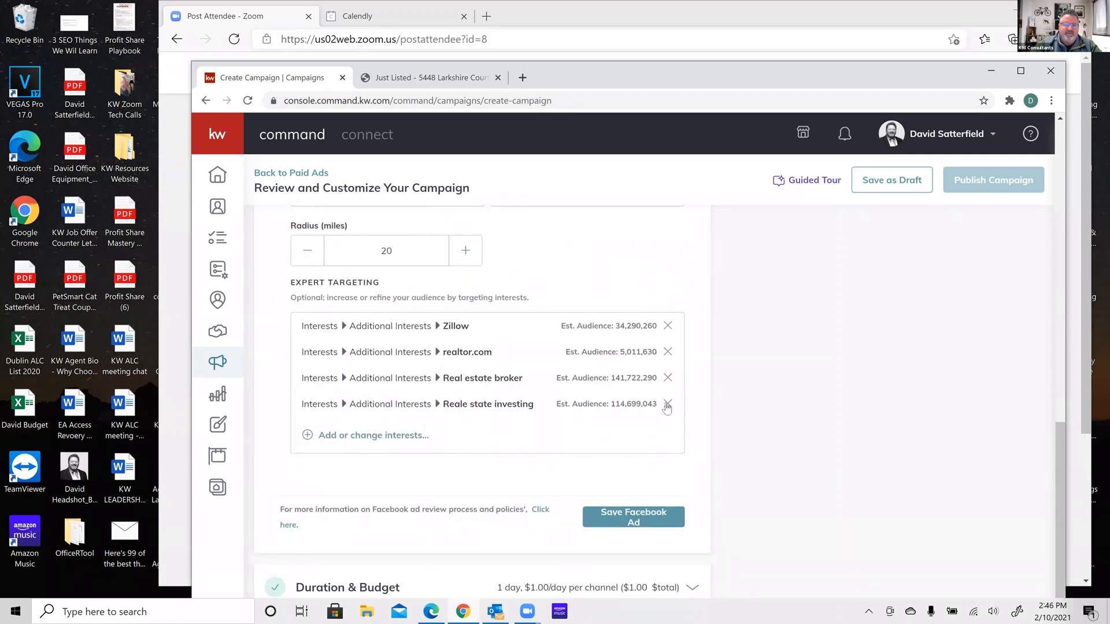
left_click(668, 404)
left_click(668, 379)
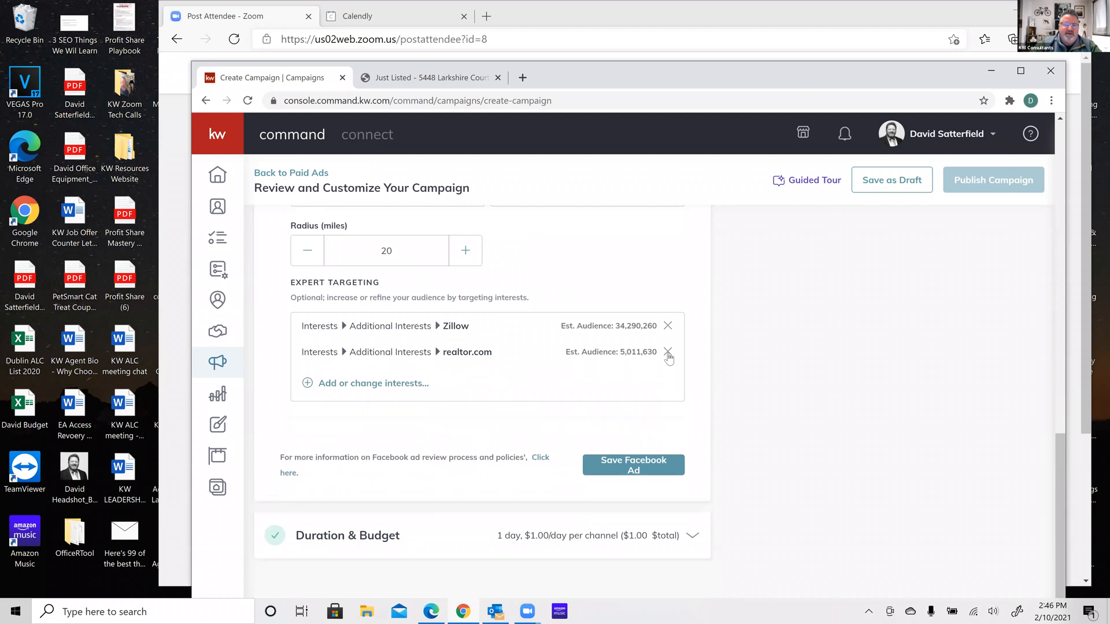
left_click(668, 351)
left_click(668, 340)
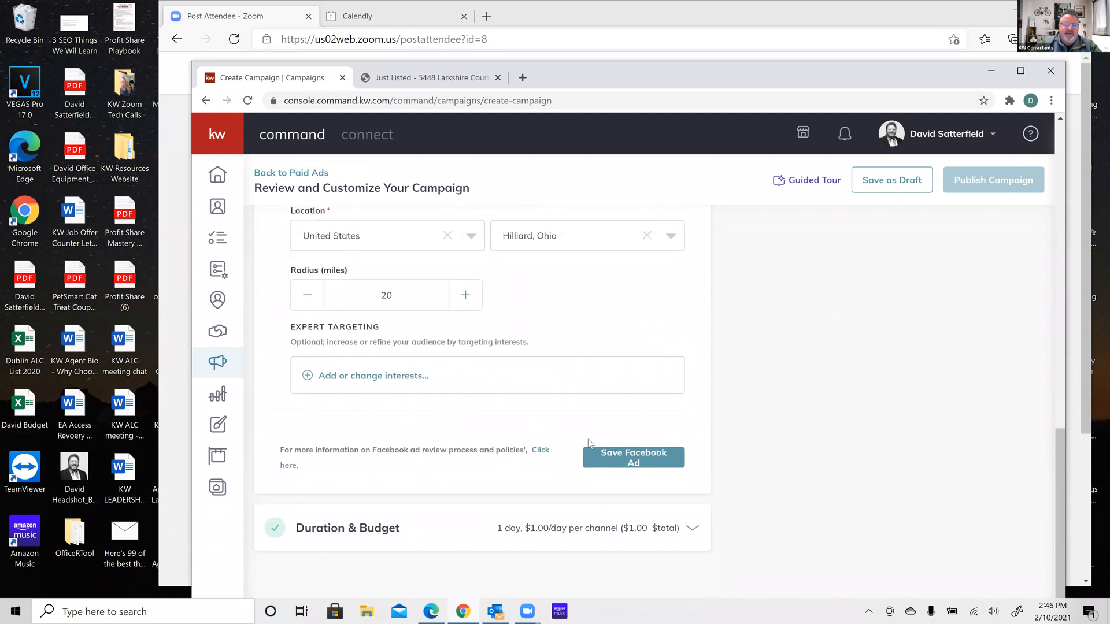
left_click(605, 459)
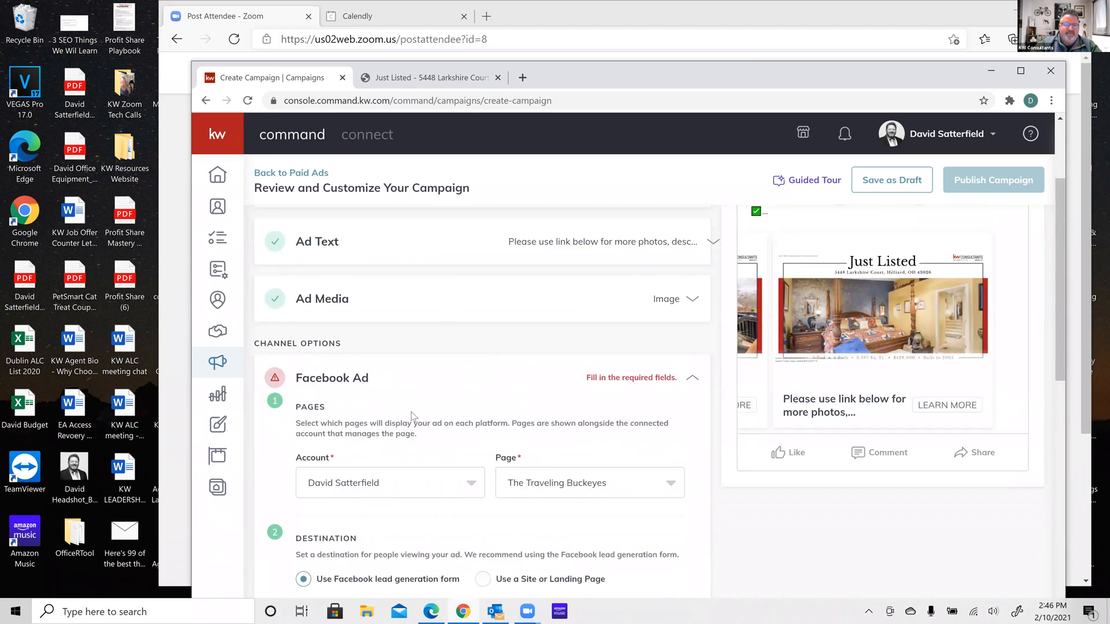
scroll(411, 415, "down", 3)
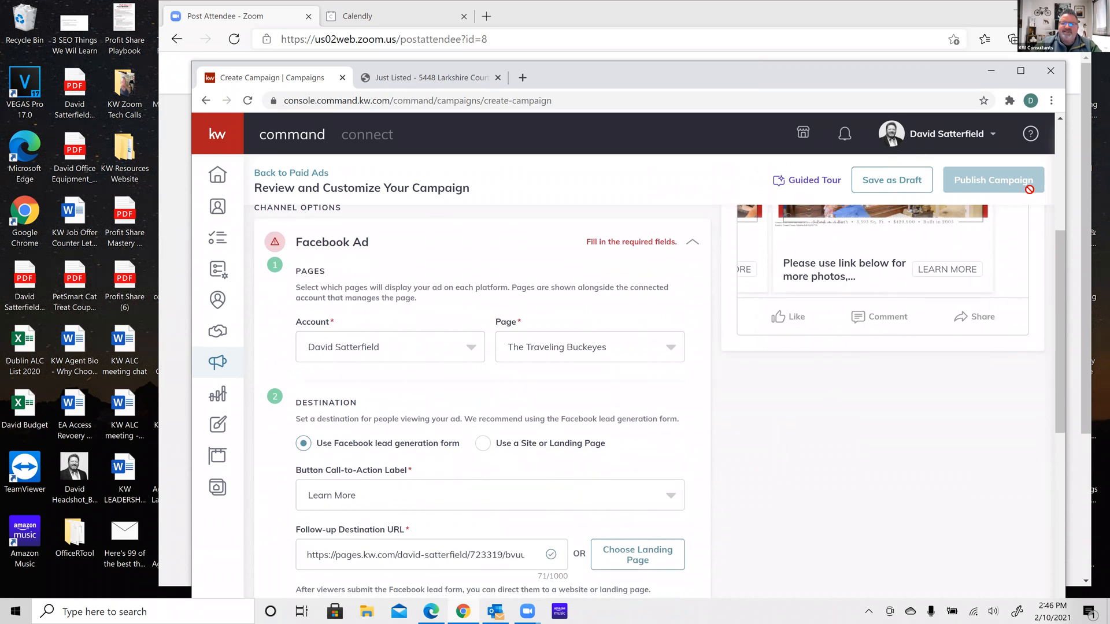
scroll(606, 312, "up", 3)
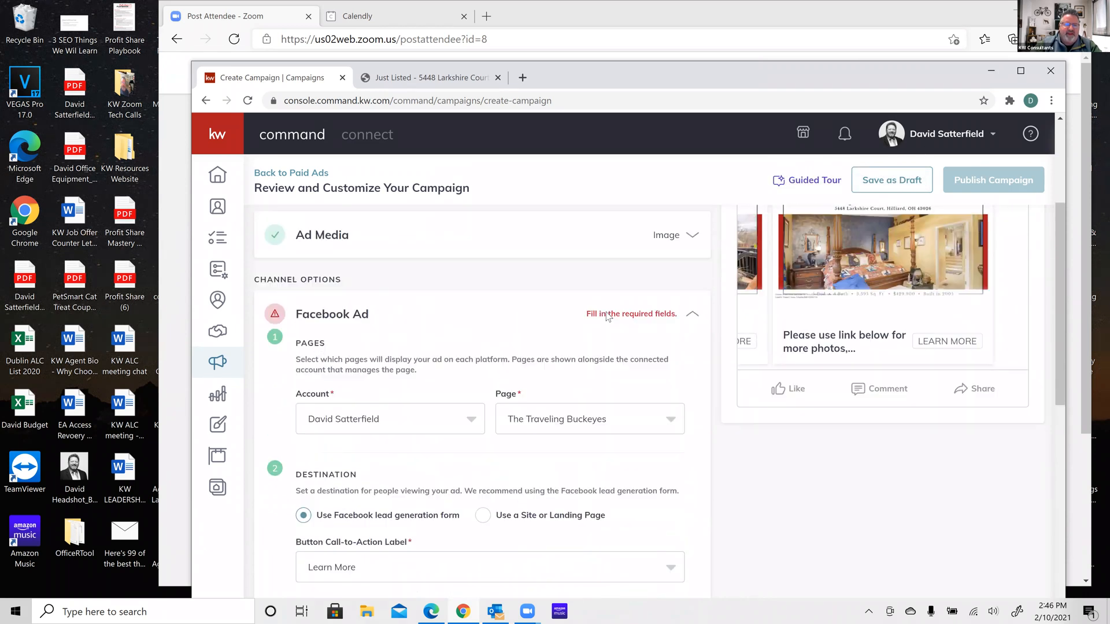
scroll(539, 398, "down", 3)
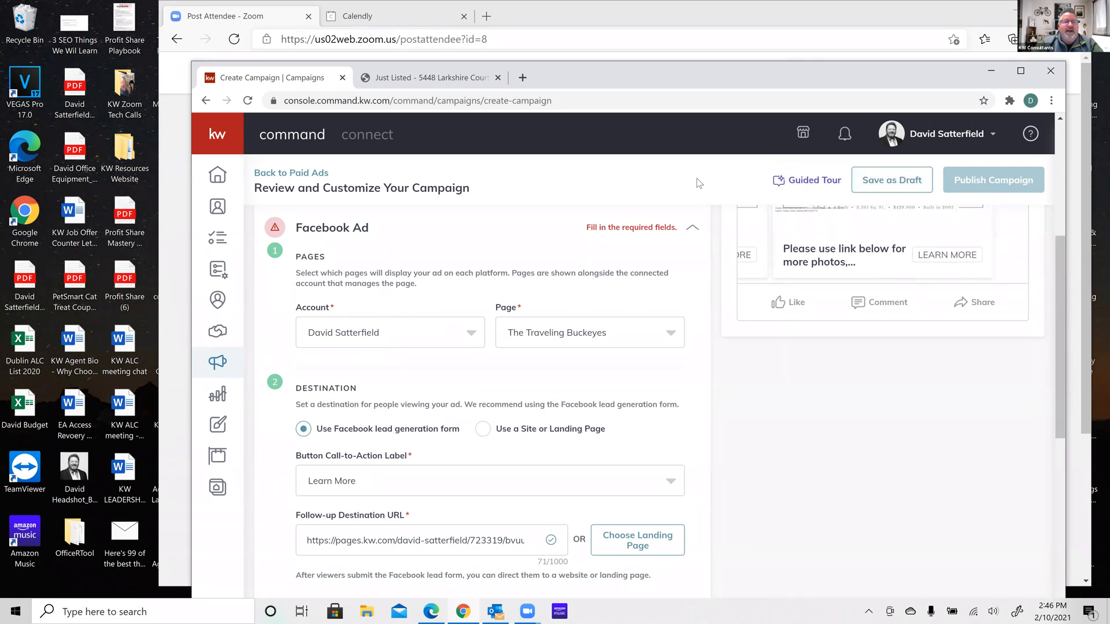
scroll(697, 179, "up", 1)
scroll(699, 183, "up", 3)
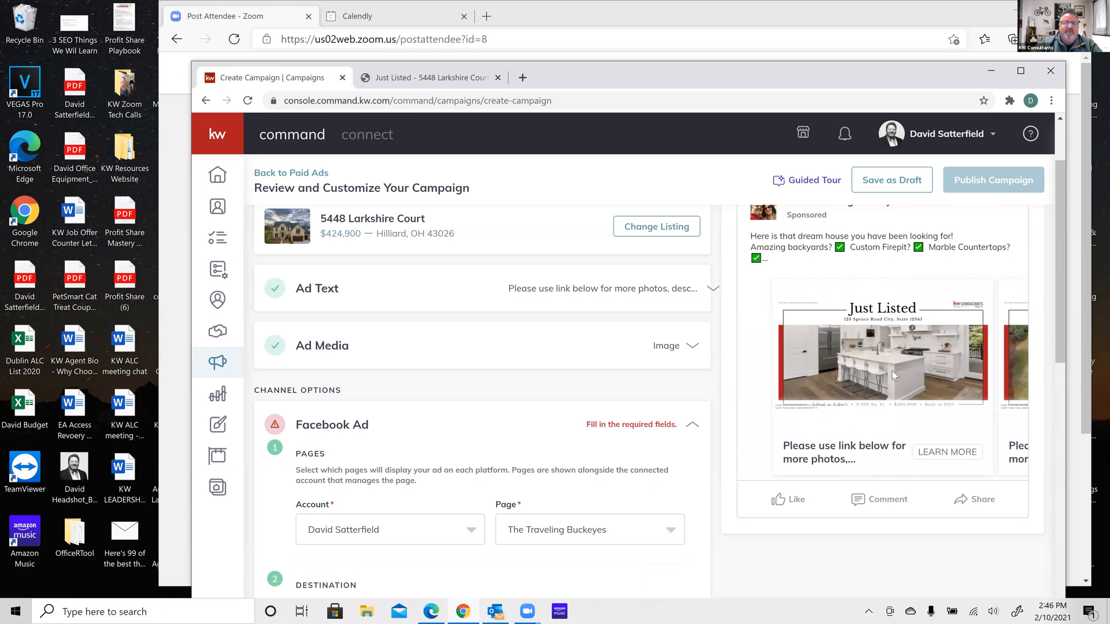
scroll(898, 376, "up", 2)
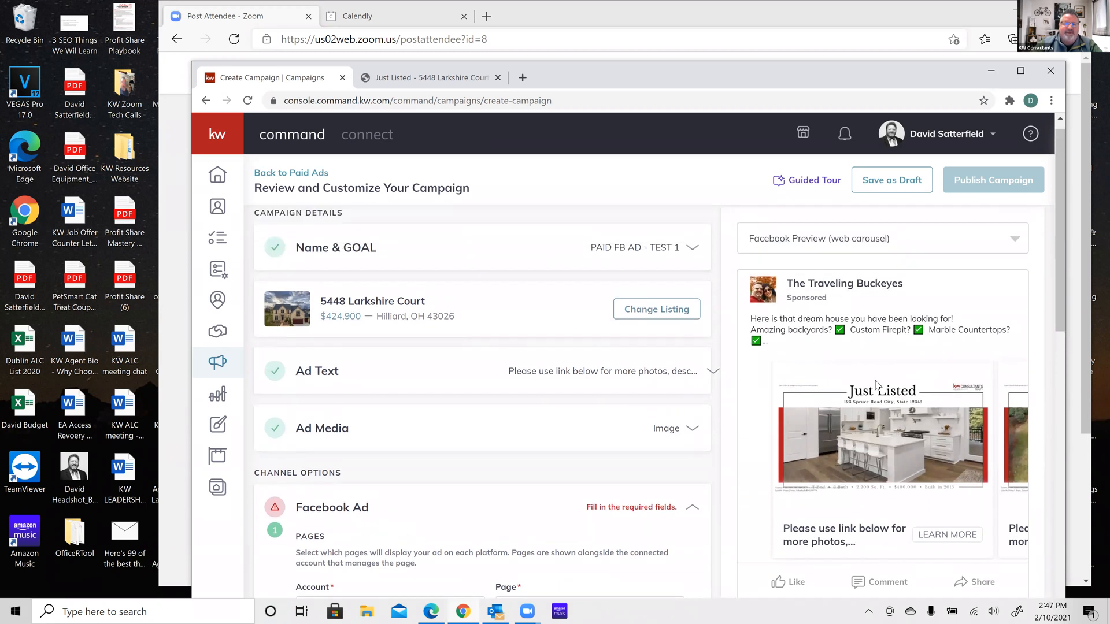
scroll(885, 381, "down", 1)
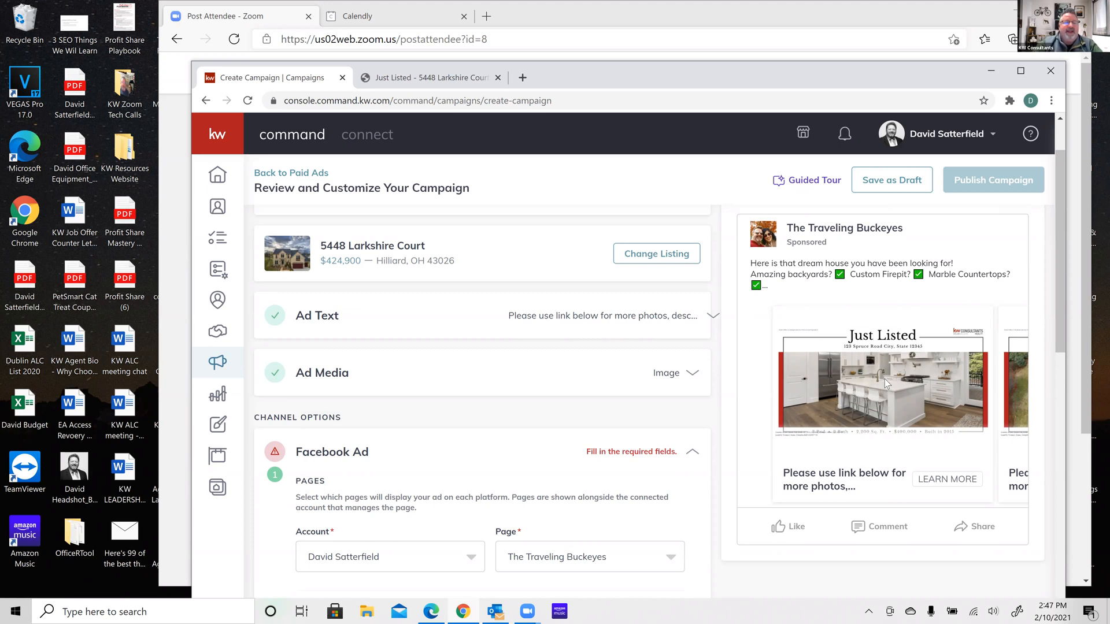
left_click(887, 181)
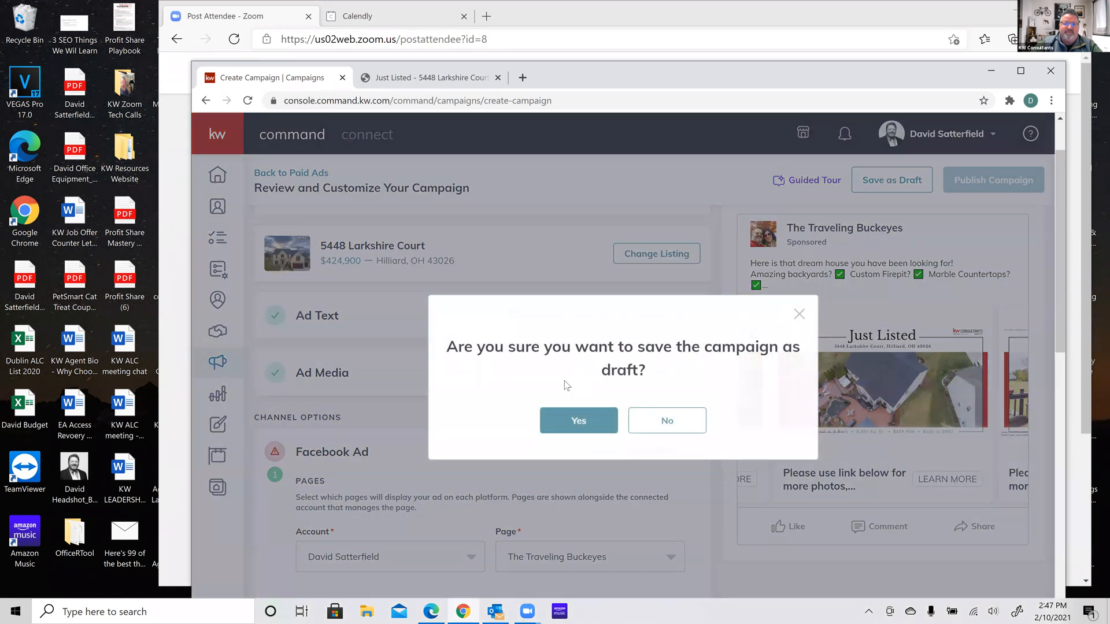
left_click(577, 423)
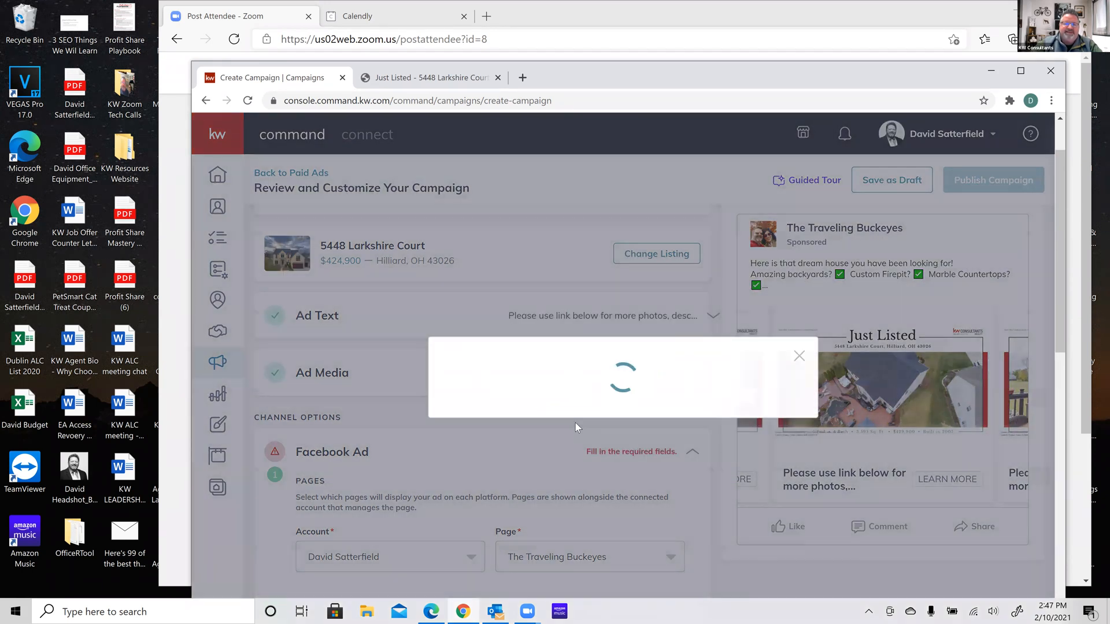